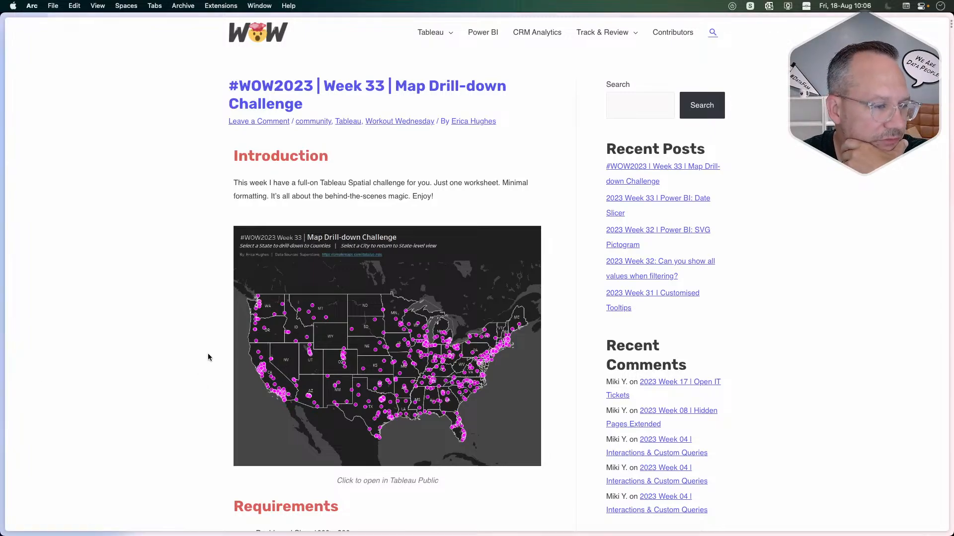
Step: Open the Map Drill-down Challenge viz in a split view beside the challenge article and widen the viz pane
right_click(286, 362)
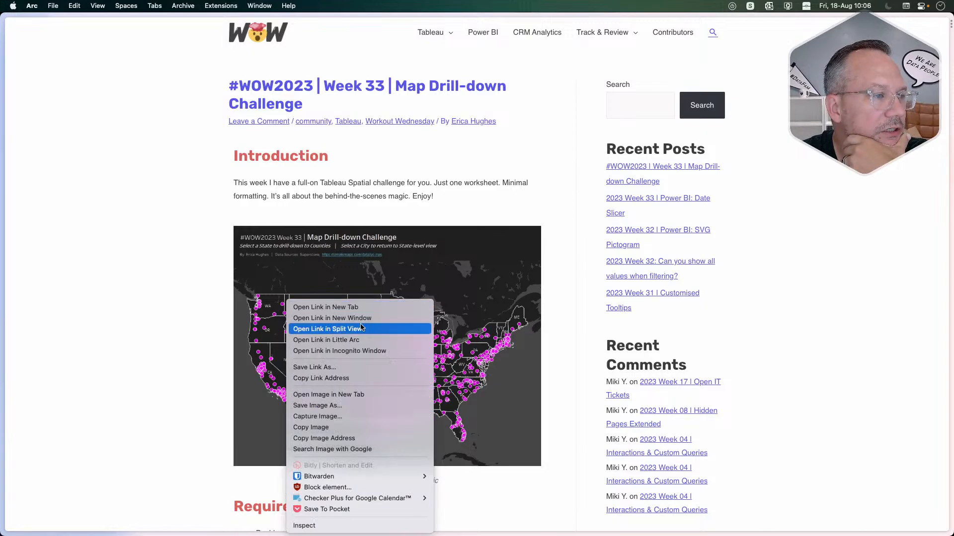
click(346, 331)
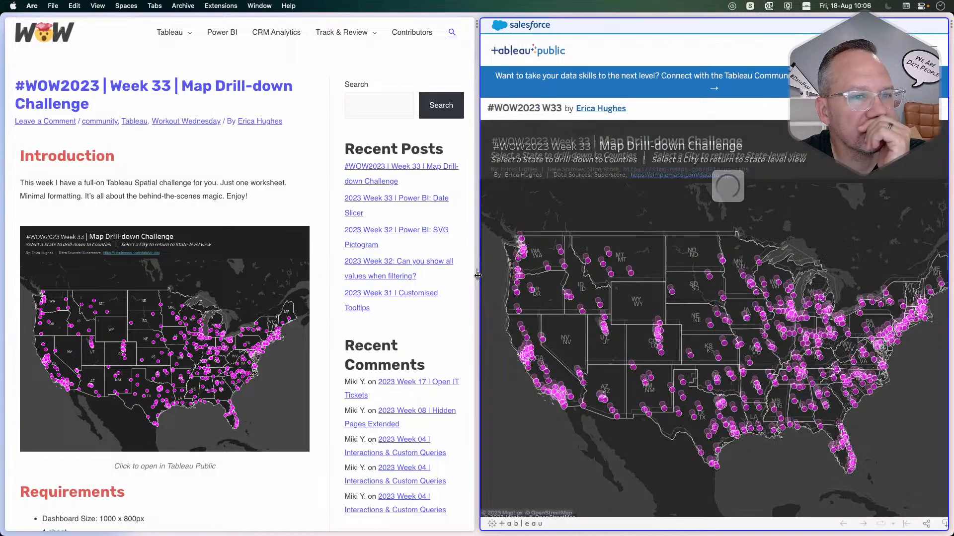
drag(477, 275, 378, 274)
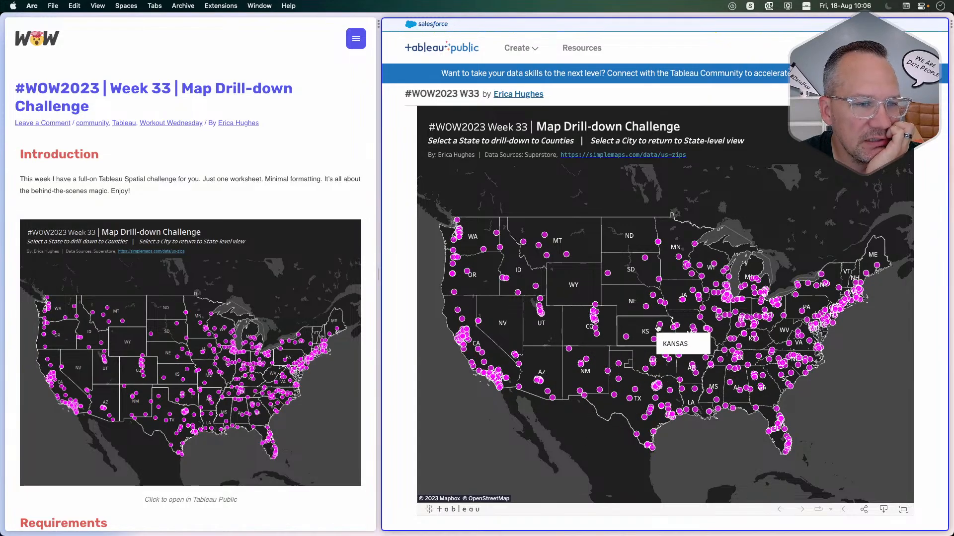
Step: Test the map's interaction by drilling down into Missouri's counties and returning to the state level via Springfield
click(693, 338)
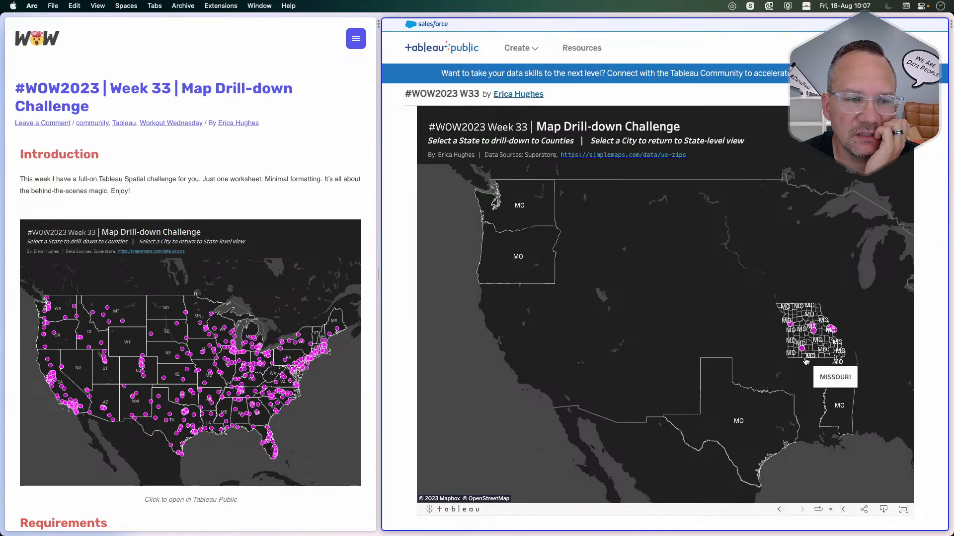
mouse_move(802, 354)
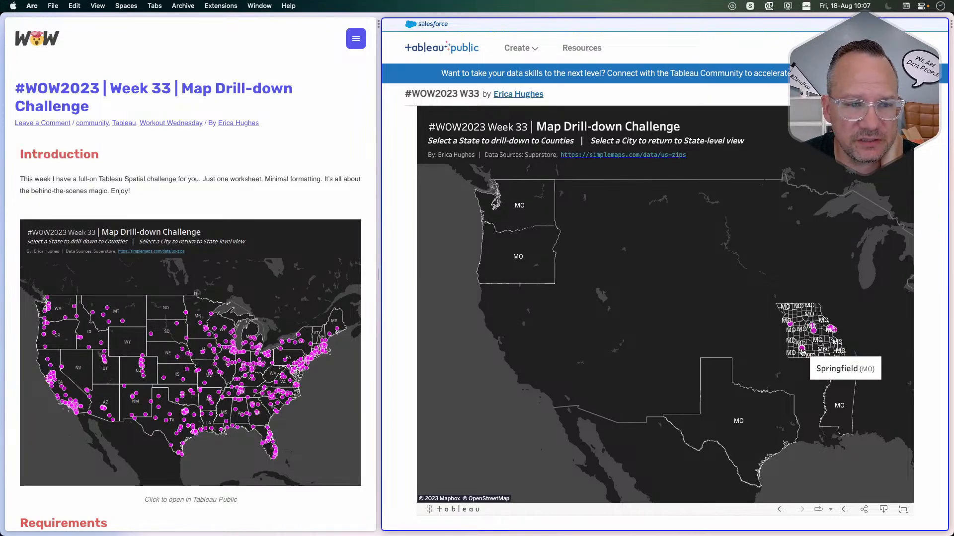
click(802, 350)
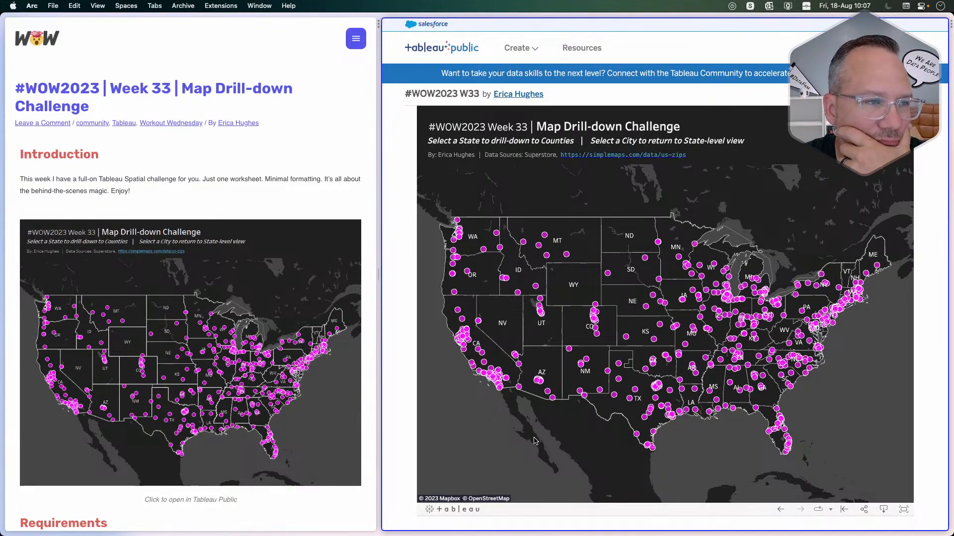
Step: Review the challenge's requirements and dataset notes, and open the linked simplemaps.com/data/us-zips page
scroll(291, 331, down, 8)
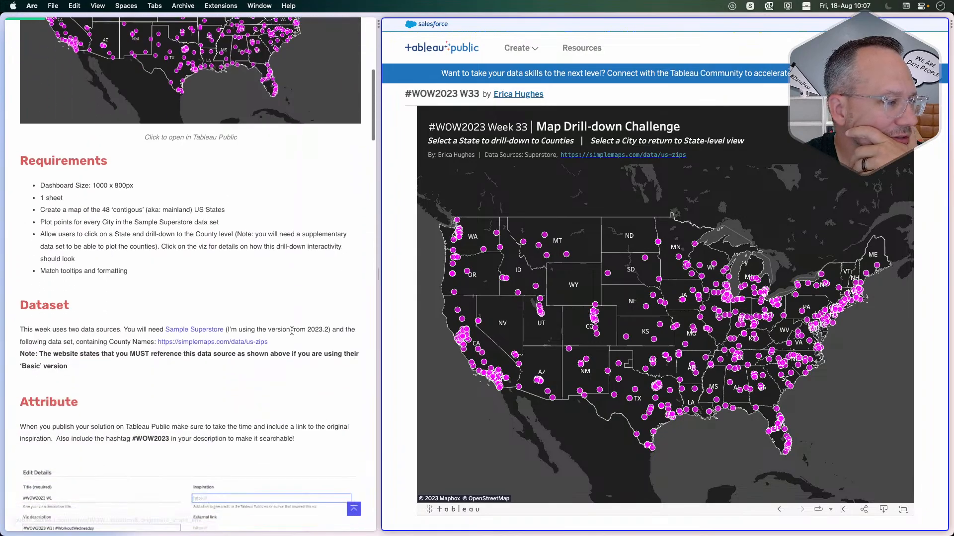
scroll(291, 330, down, 1)
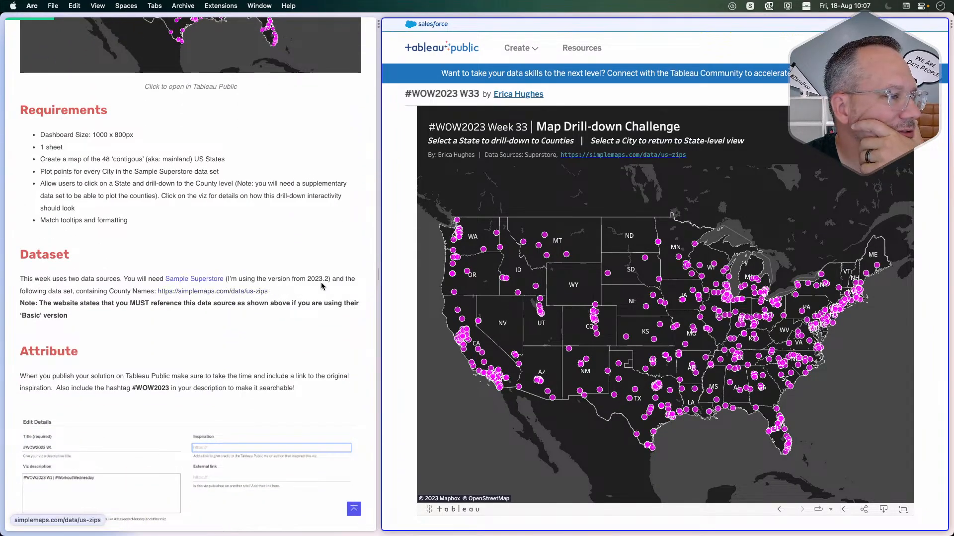
click(218, 293)
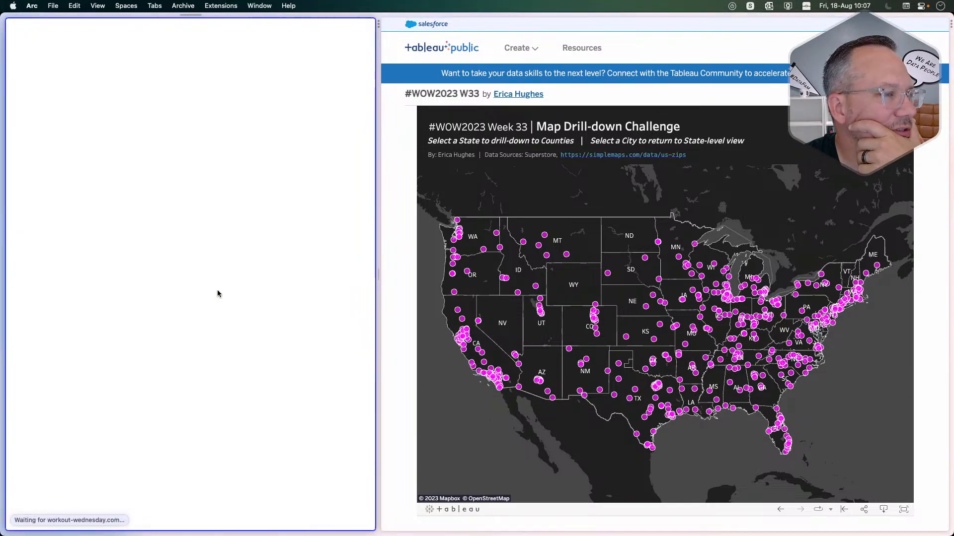
Step: Examine the US Zip Codes Database versions and the columns of the sample preview table, including the county fields
scroll(156, 313, down, 2)
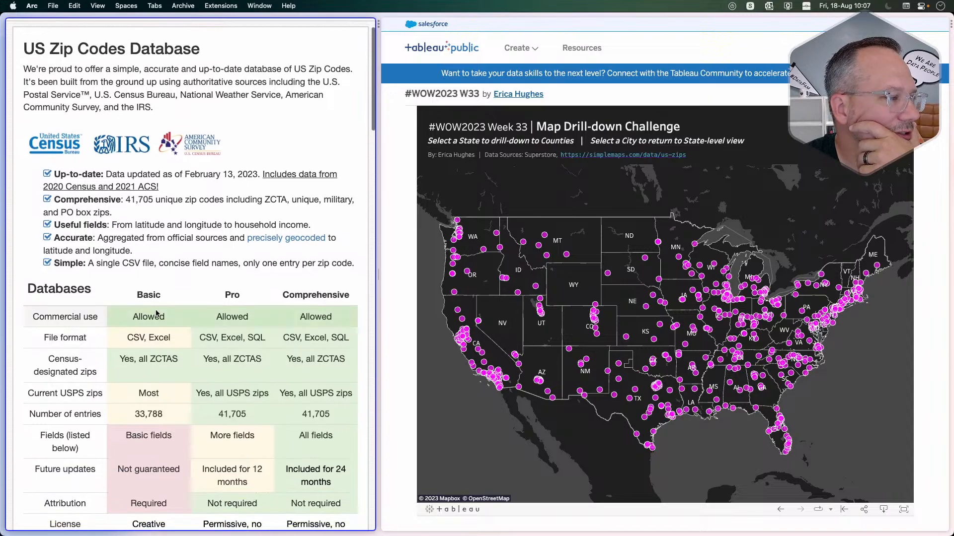
scroll(156, 298, down, 6)
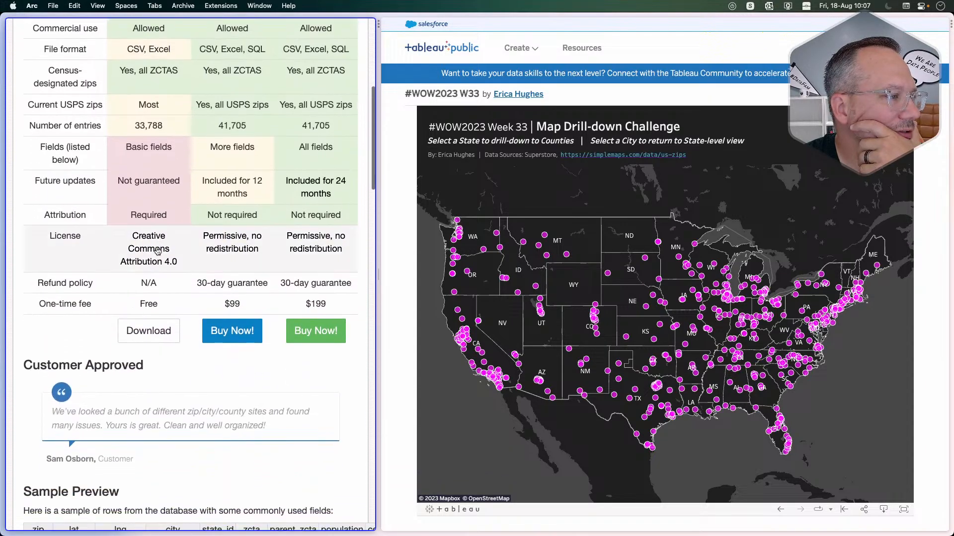
scroll(140, 328, down, 6)
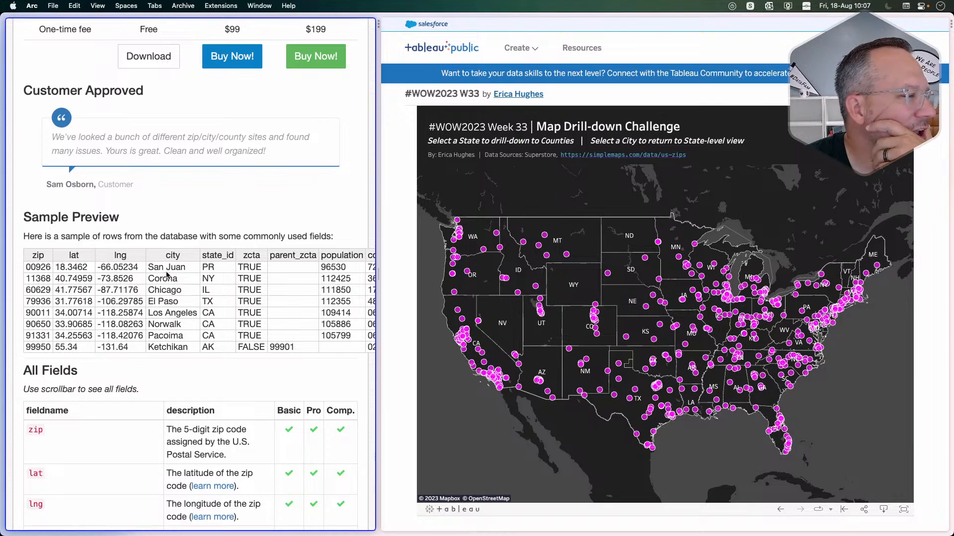
scroll(220, 281, right, 3)
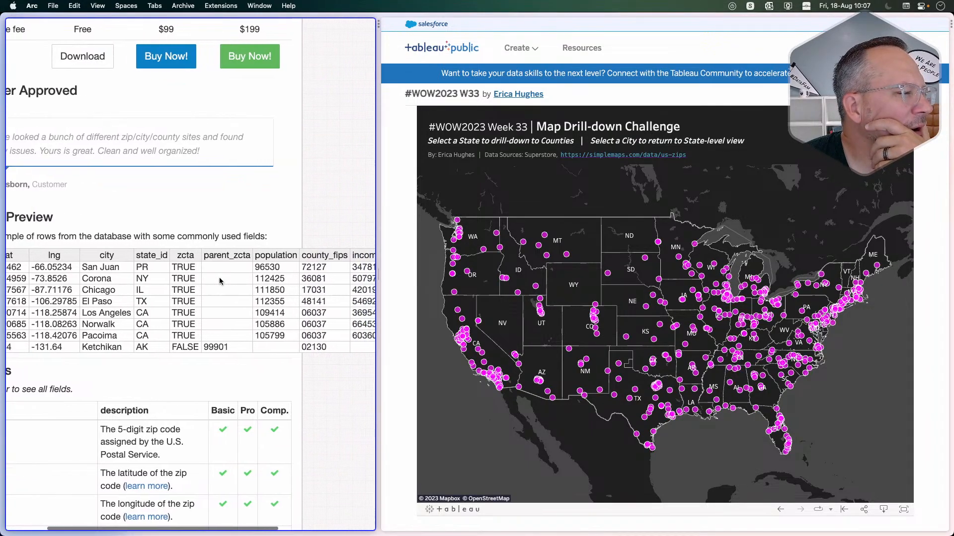
scroll(149, 278, left, 3)
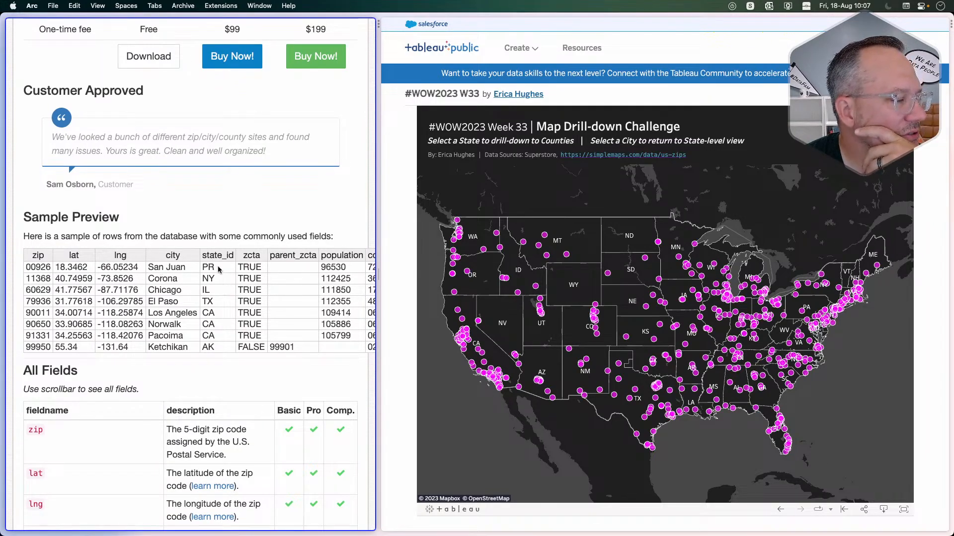
scroll(218, 270, right, 6)
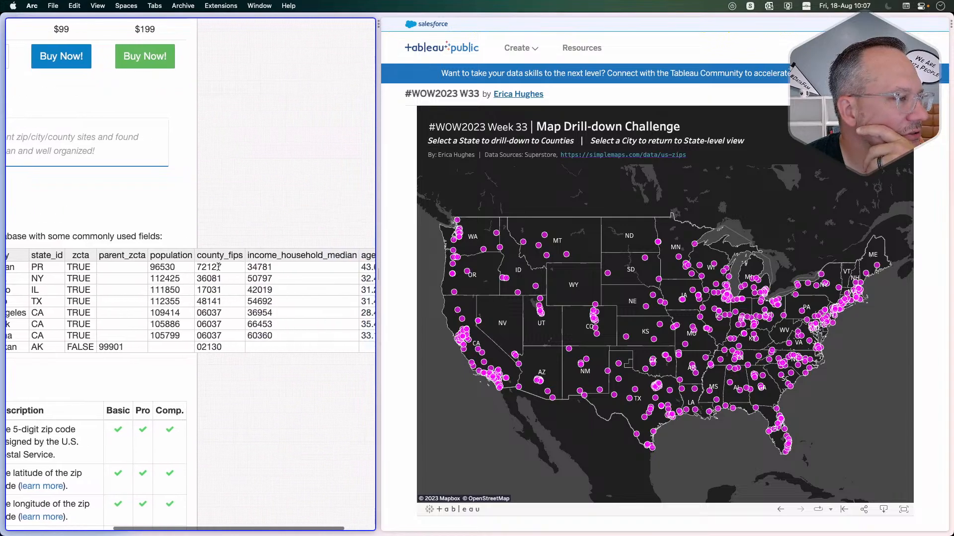
scroll(219, 266, left, 5)
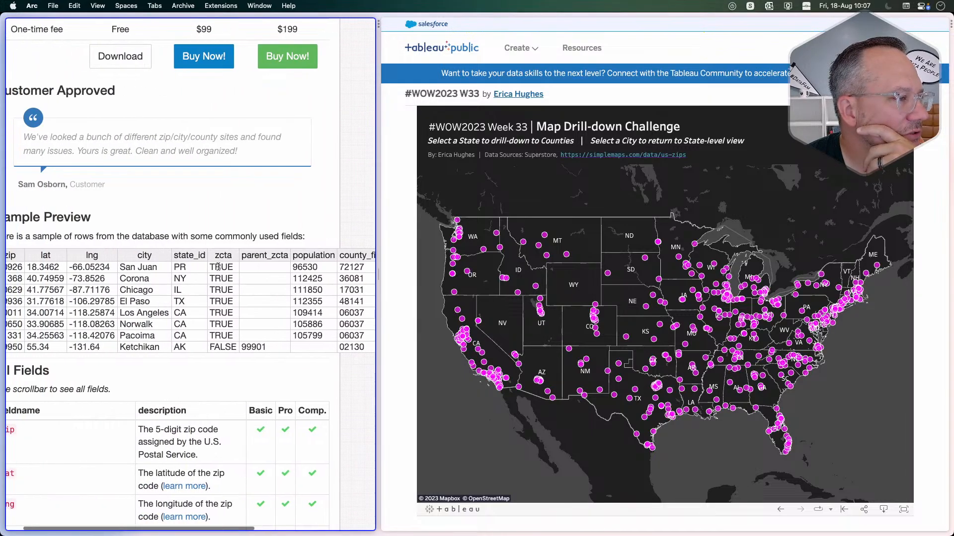
scroll(218, 267, right, 5)
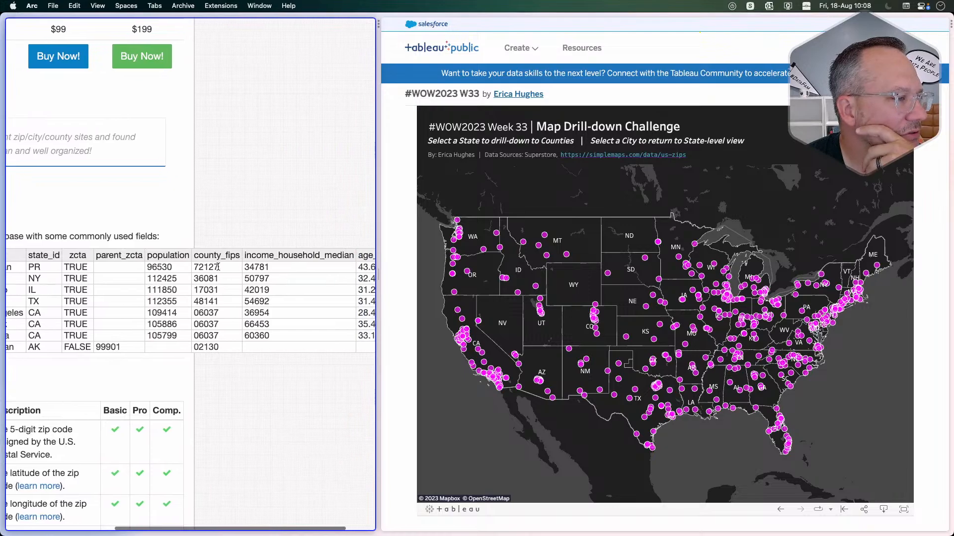
scroll(218, 267, left, 5)
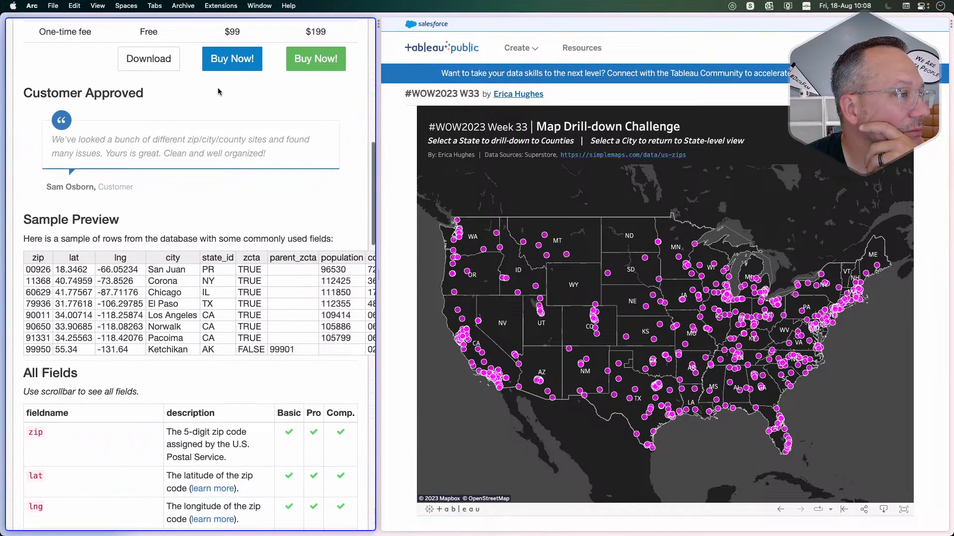
Step: Download the free Basic US Zip Codes database, agreeing to the link-back requirement, and dismiss the download dialog
scroll(218, 92, up, 3)
click(149, 122)
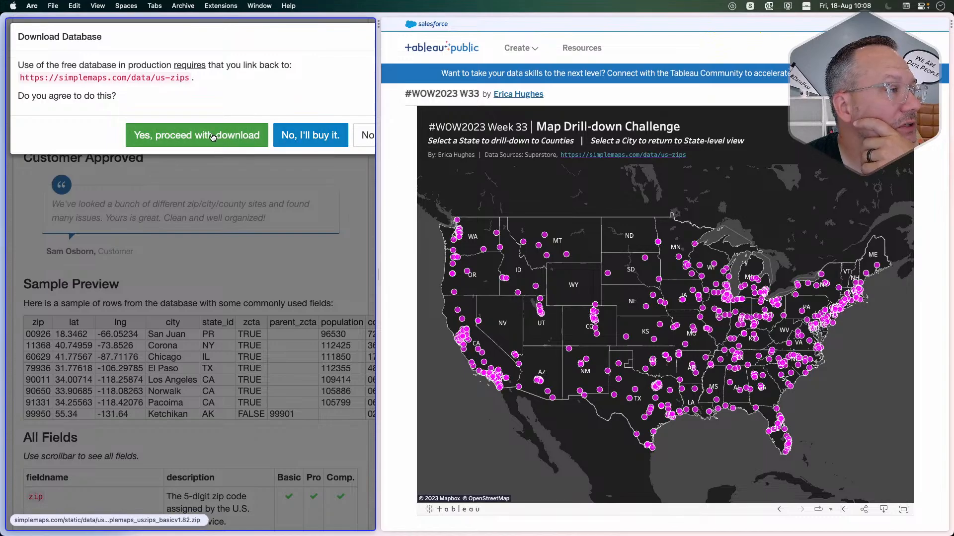
click(213, 137)
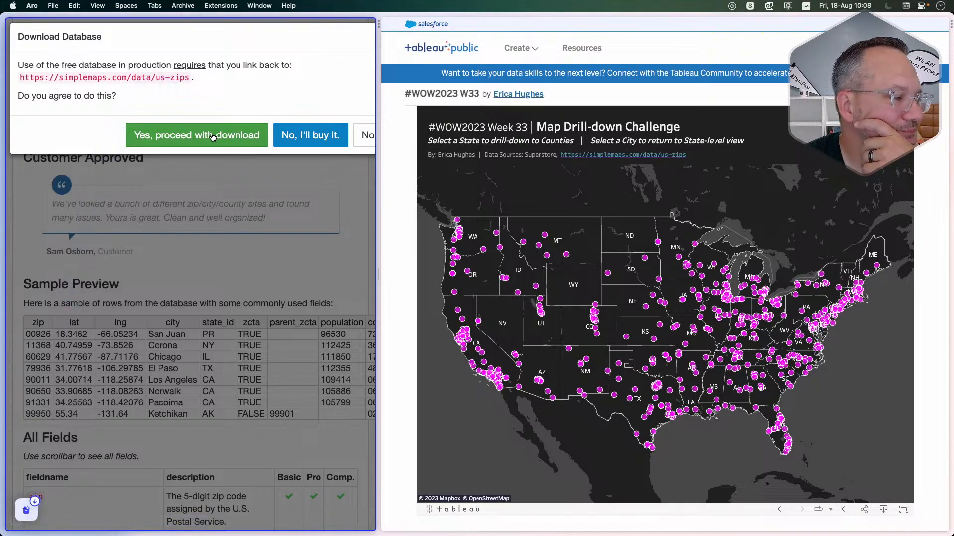
click(233, 259)
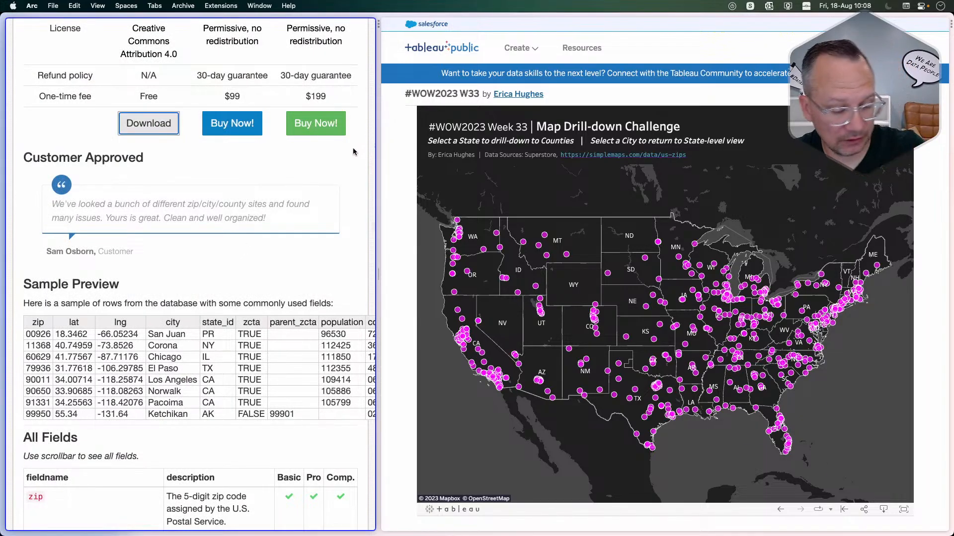
Step: Switch to Tableau Public, connect to the saved Sample - Superstore data source and open it for editing
key(super+Tab)
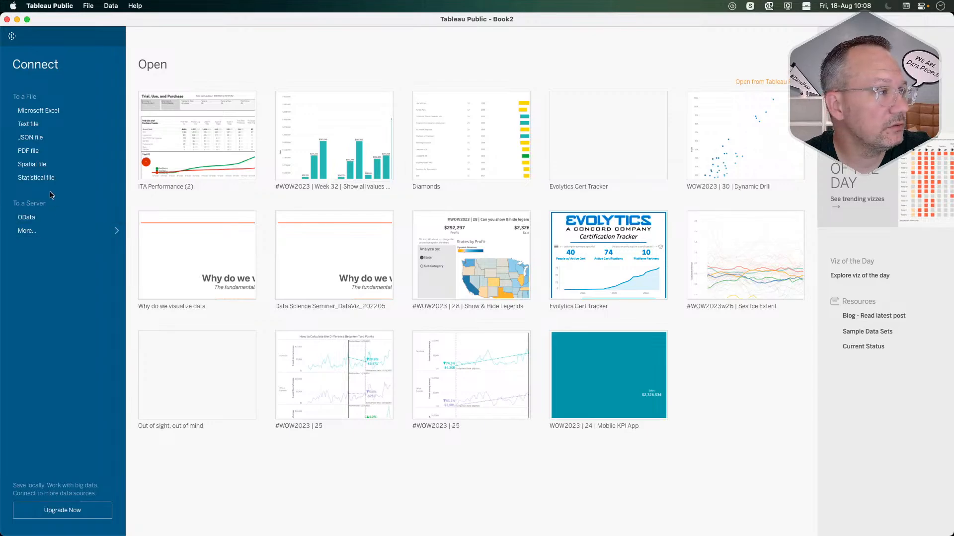
click(89, 6)
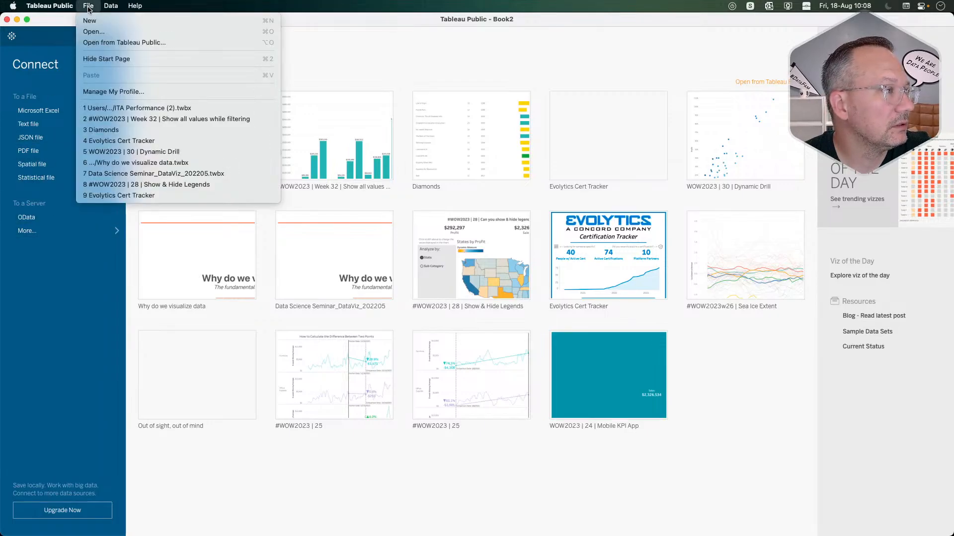
click(87, 6)
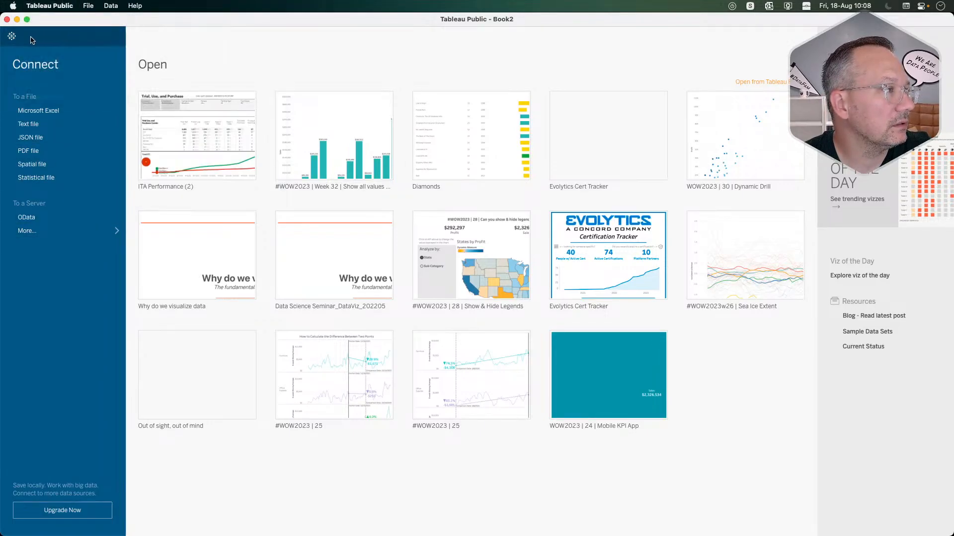
click(12, 35)
click(102, 38)
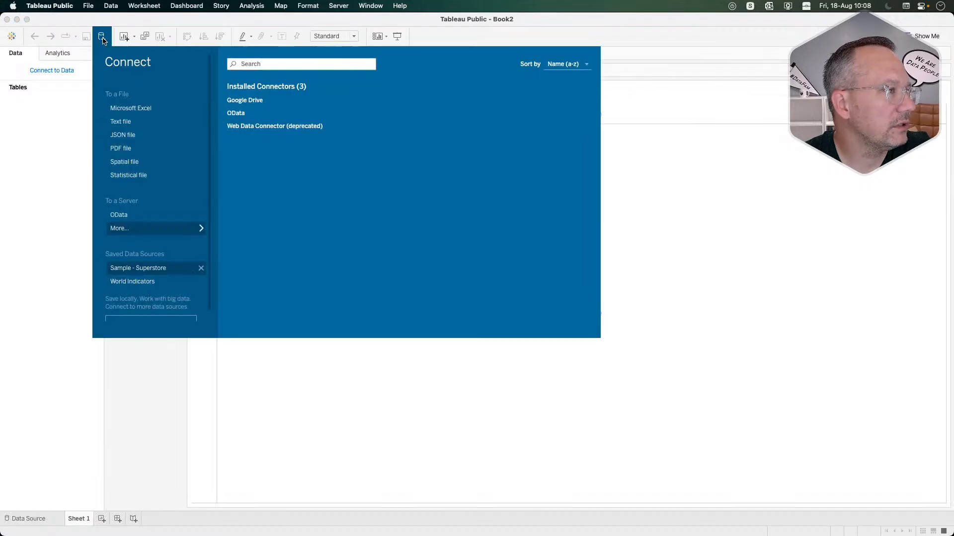
click(131, 269)
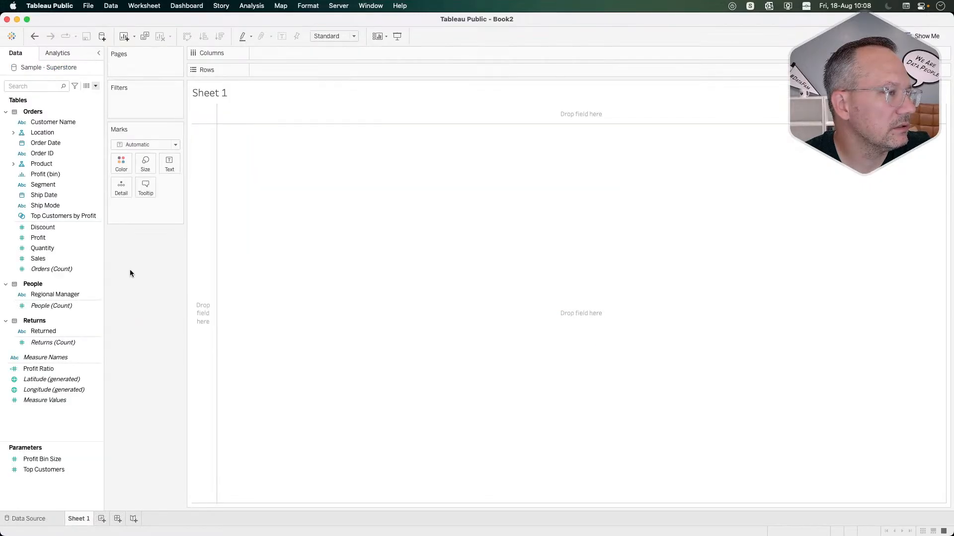
right_click(65, 67)
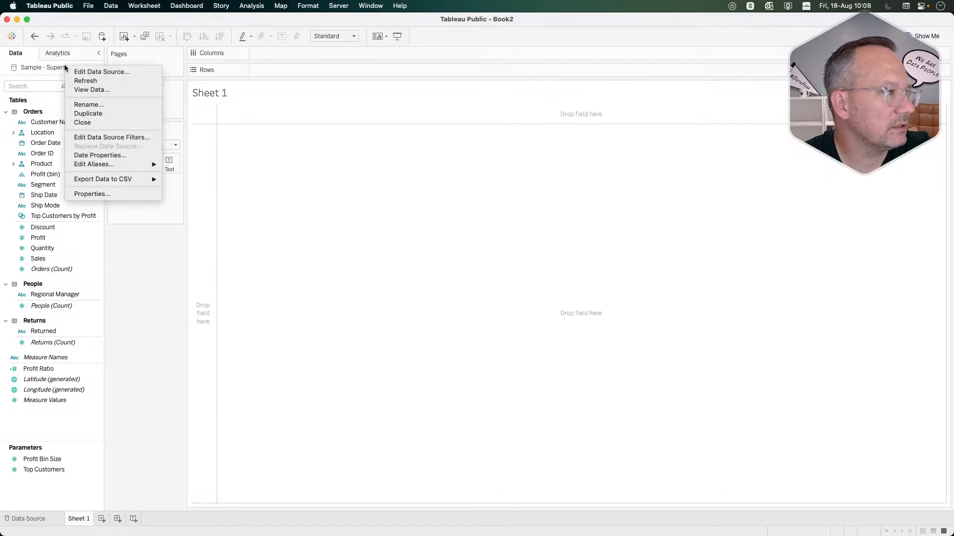
click(83, 72)
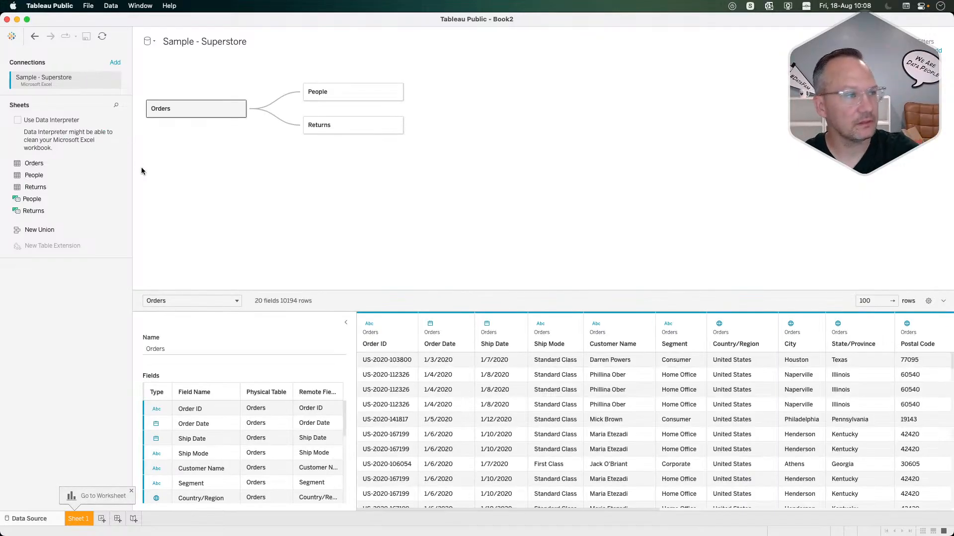
click(116, 64)
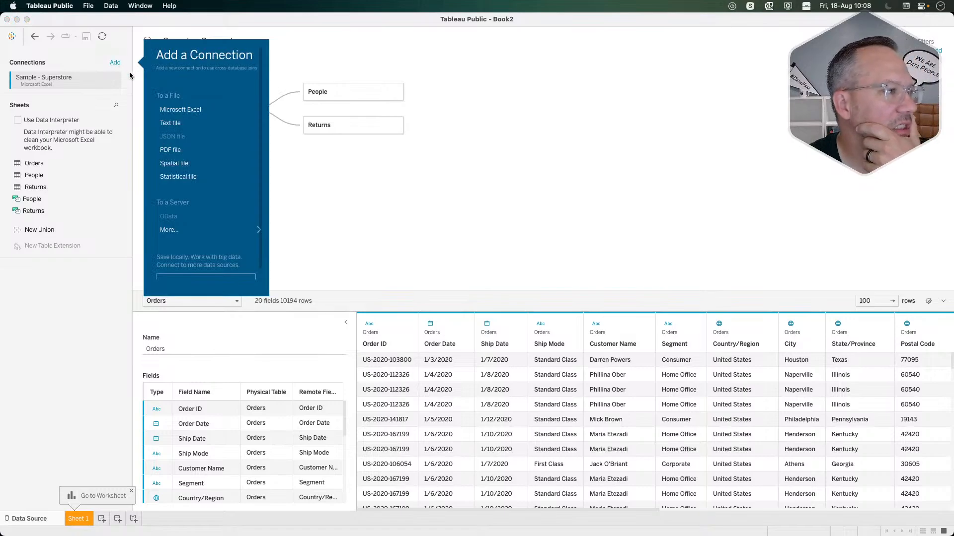
click(182, 124)
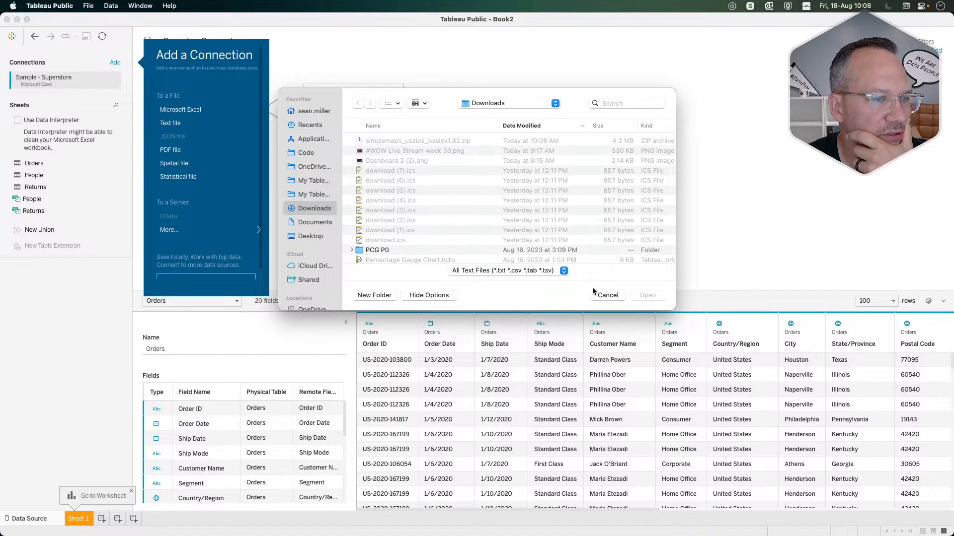
click(608, 297)
Step: Switch to Finder and extract simplemaps_uszips_basicv1.82.zip in the Downloads folder
mouse_move(394, 535)
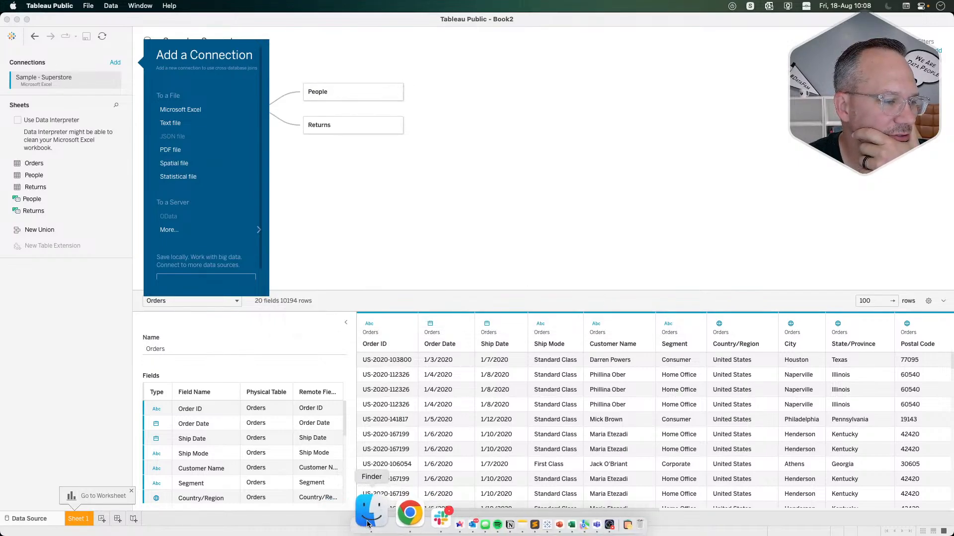
click(372, 512)
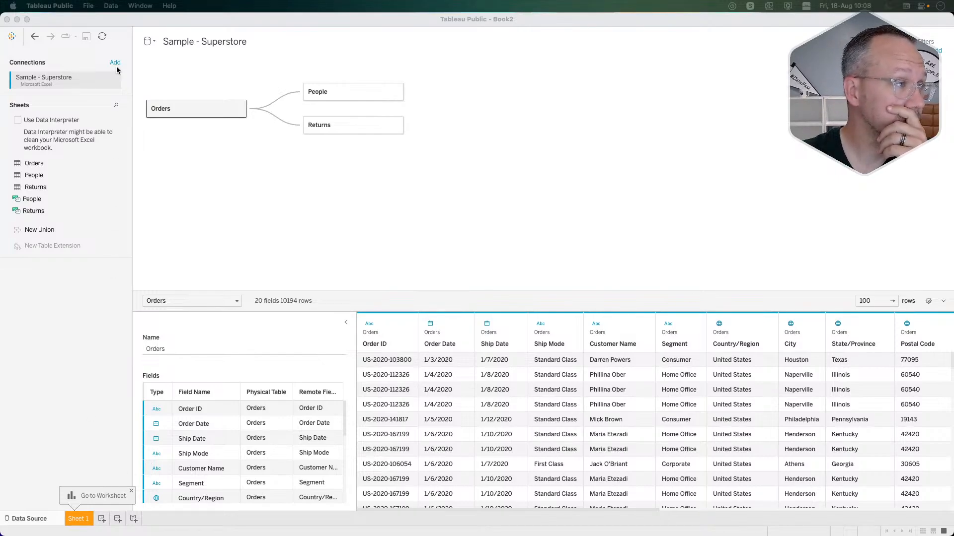
Step: Switch to Tableau Public and add a text file connection to uszips.csv from the simplemaps_uszips_basicv1.82 folder in Downloads
click(116, 64)
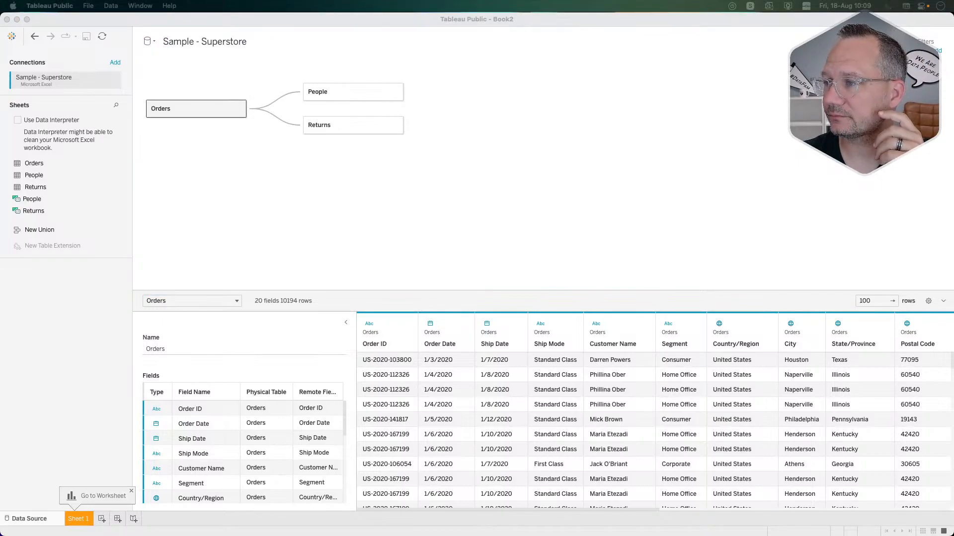
click(115, 63)
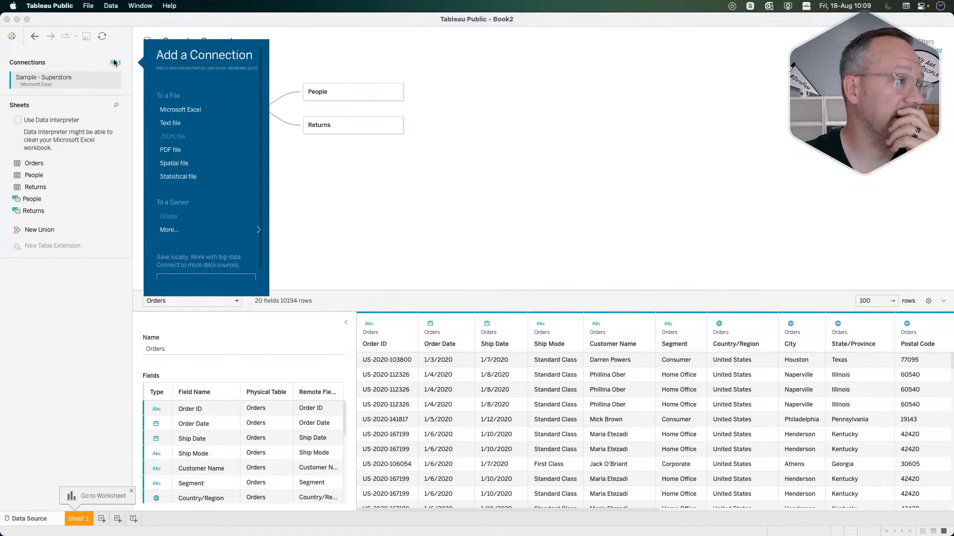
click(175, 124)
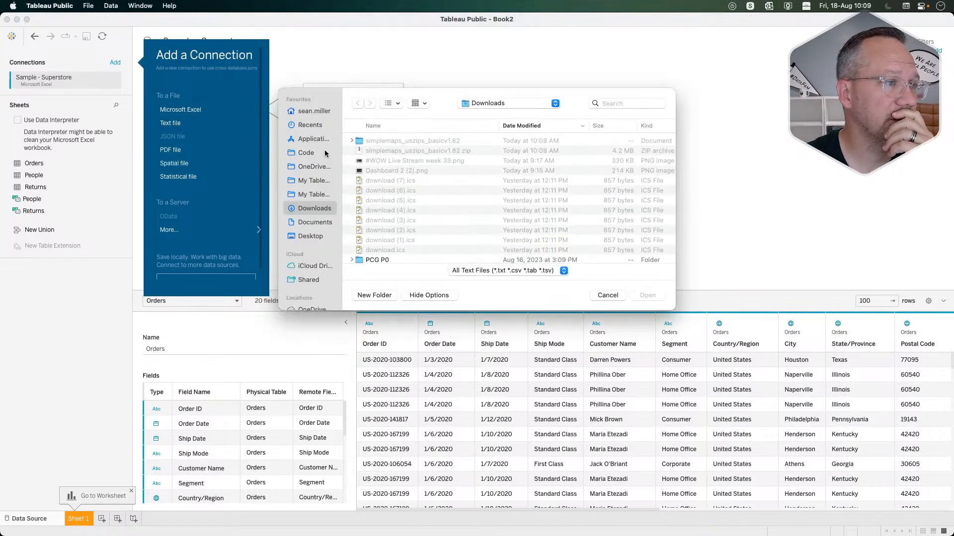
click(352, 141)
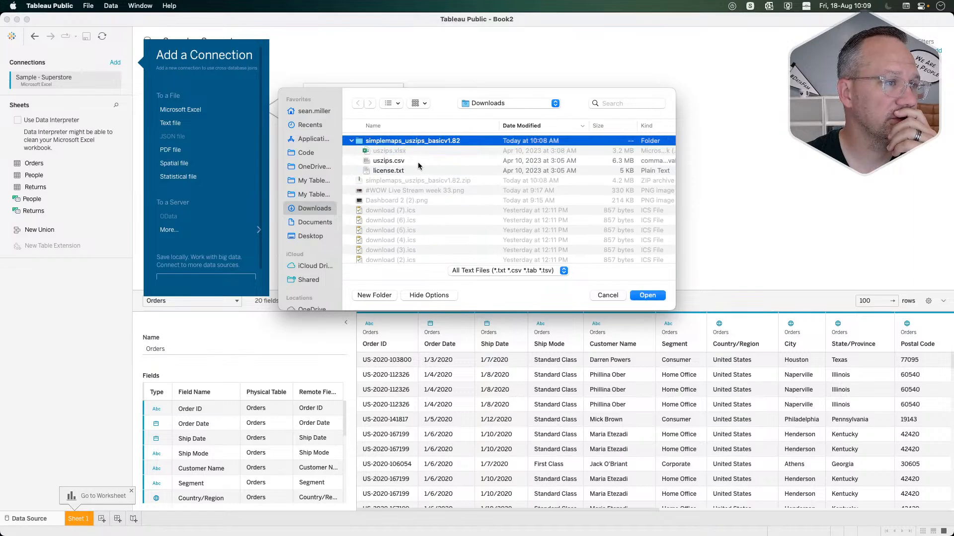
click(396, 161)
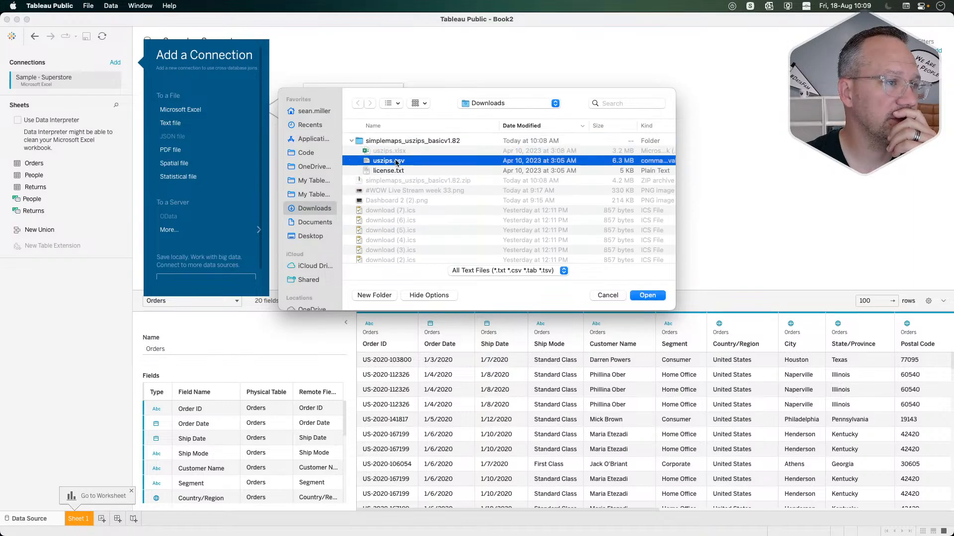
click(644, 294)
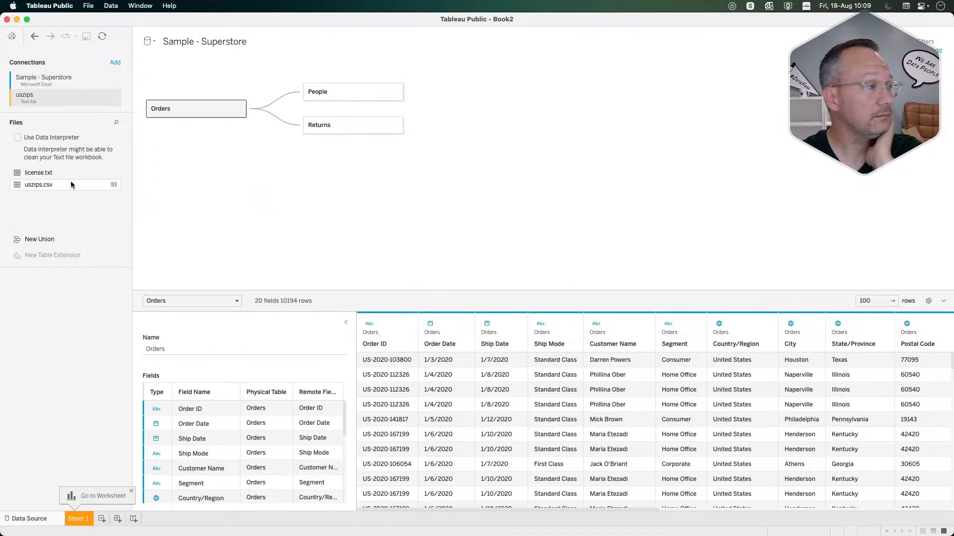
Step: Preview the uszips.csv data and examine its city, county, state, coordinate and zip columns, including the zip code format
click(113, 186)
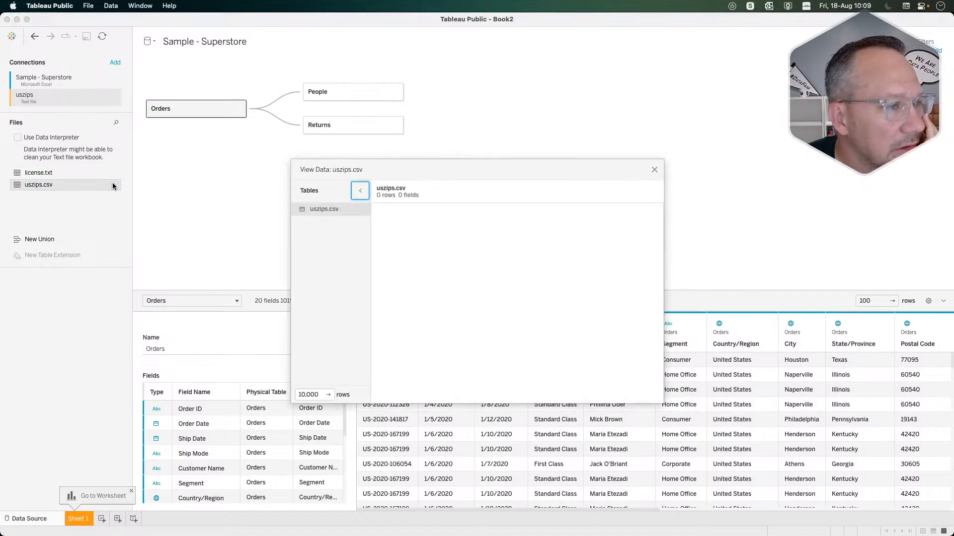
scroll(511, 291, right, 1)
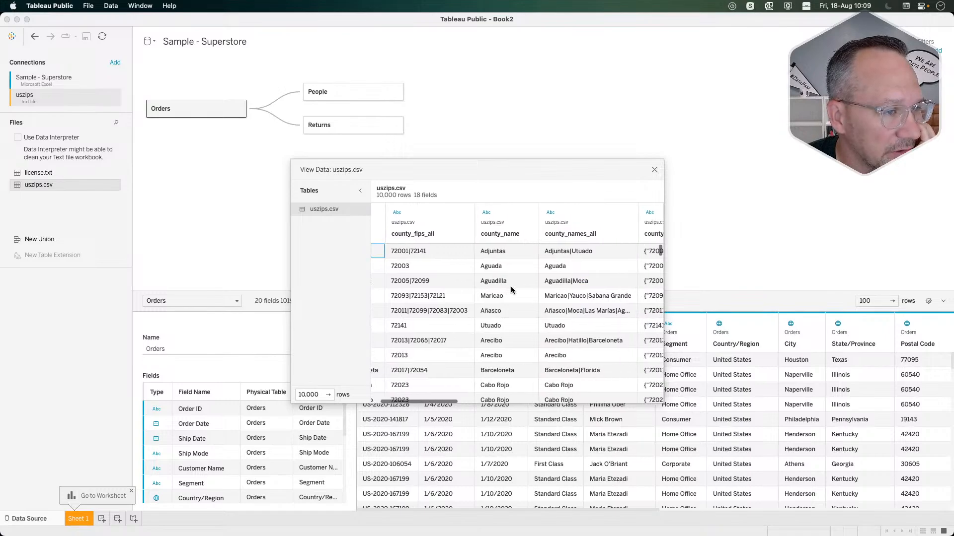
scroll(511, 291, left, 1)
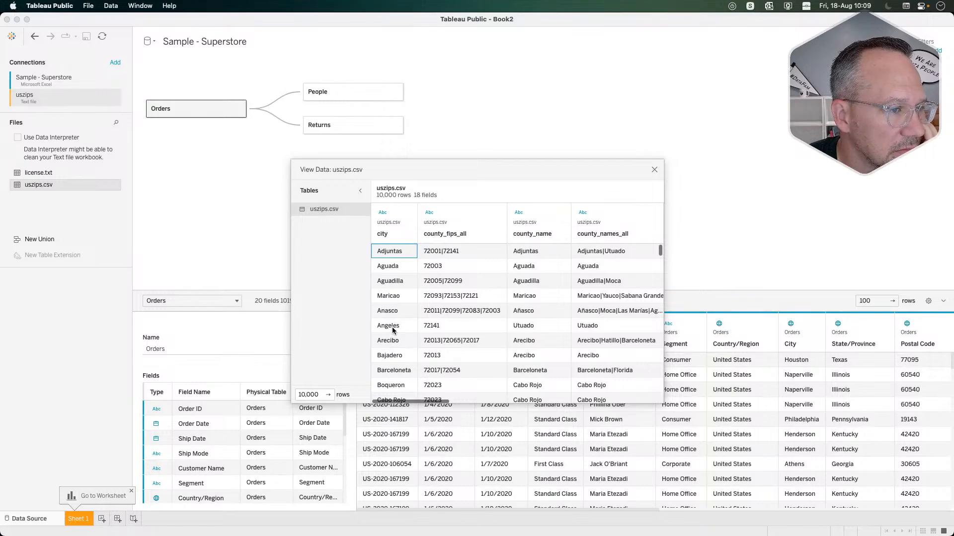
scroll(392, 330, right, 5)
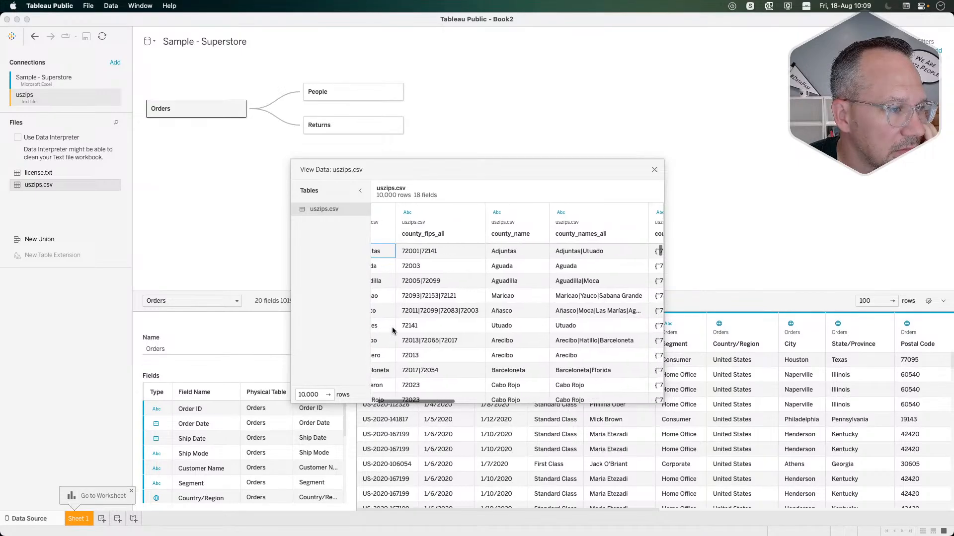
scroll(393, 330, right, 6)
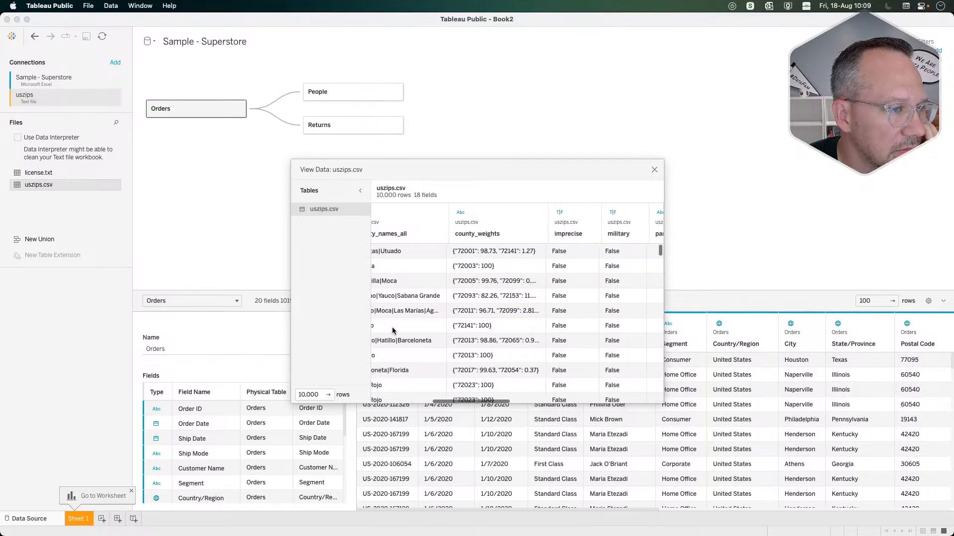
scroll(456, 323, right, 4)
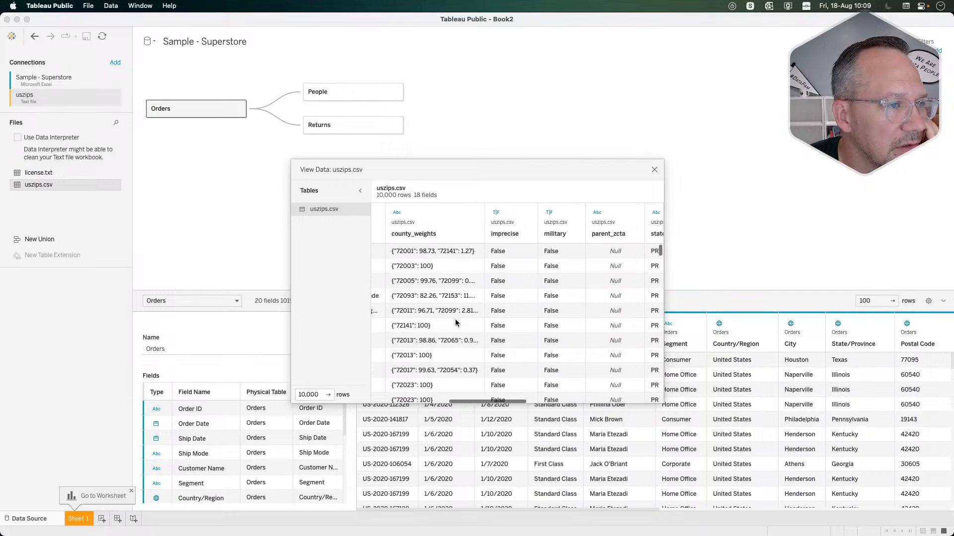
scroll(455, 322, right, 6)
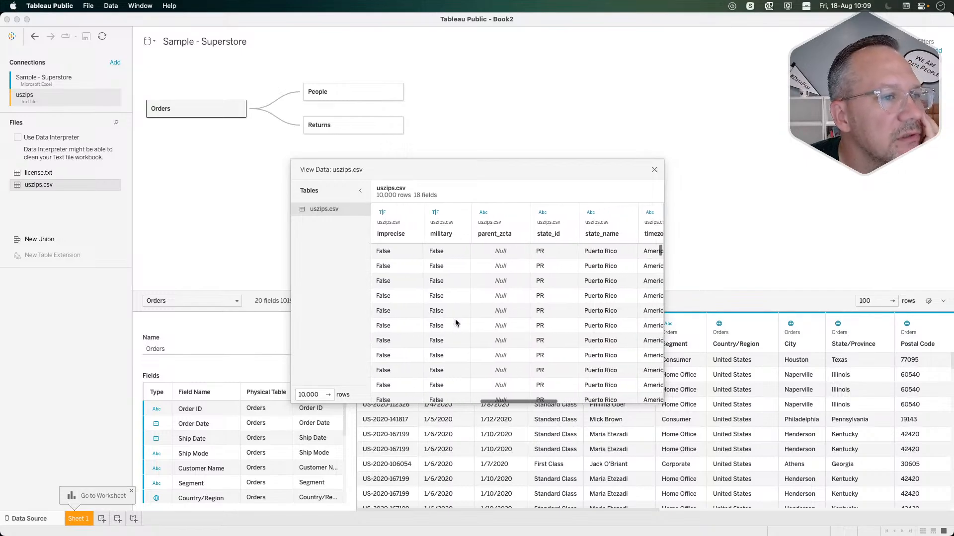
scroll(455, 321, left, 4)
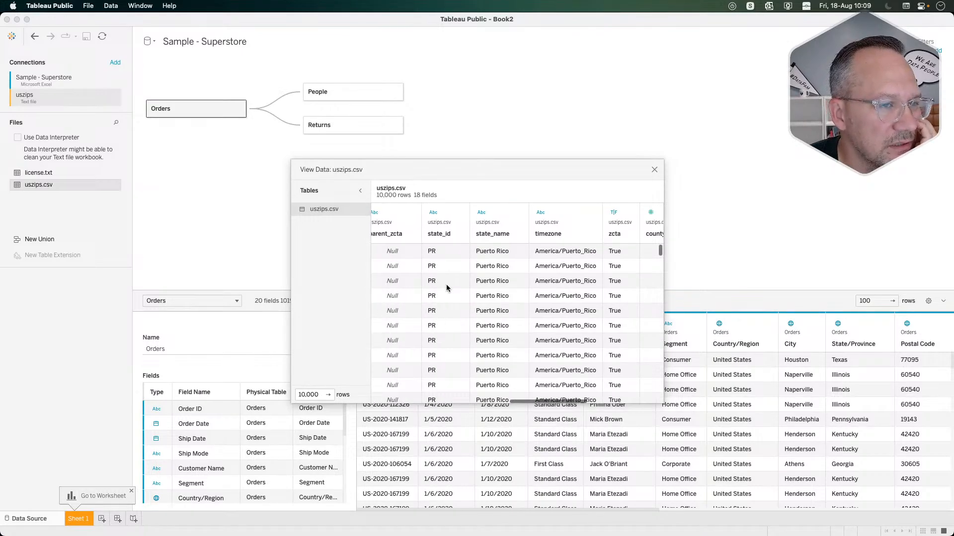
scroll(536, 344, right, 4)
scroll(535, 344, right, 3)
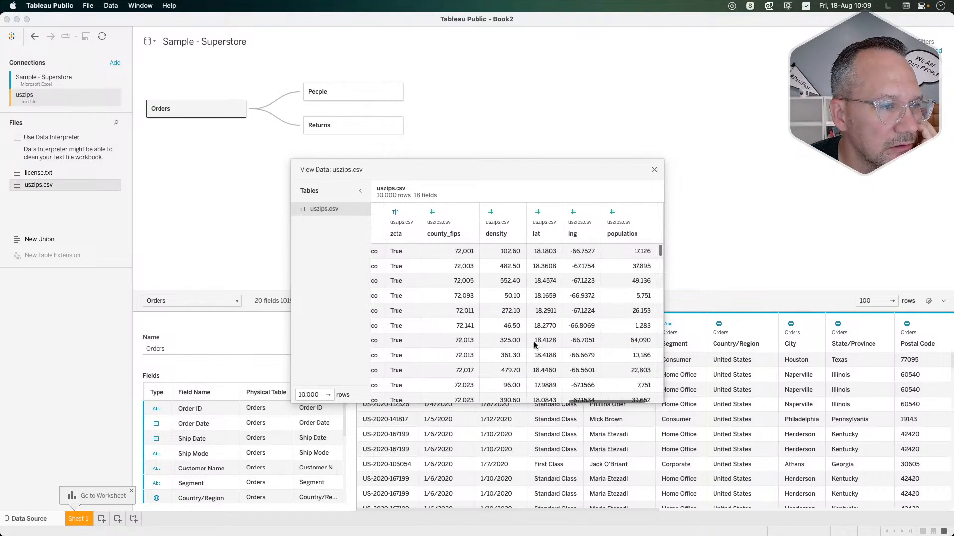
scroll(534, 344, left, 3)
scroll(534, 344, right, 6)
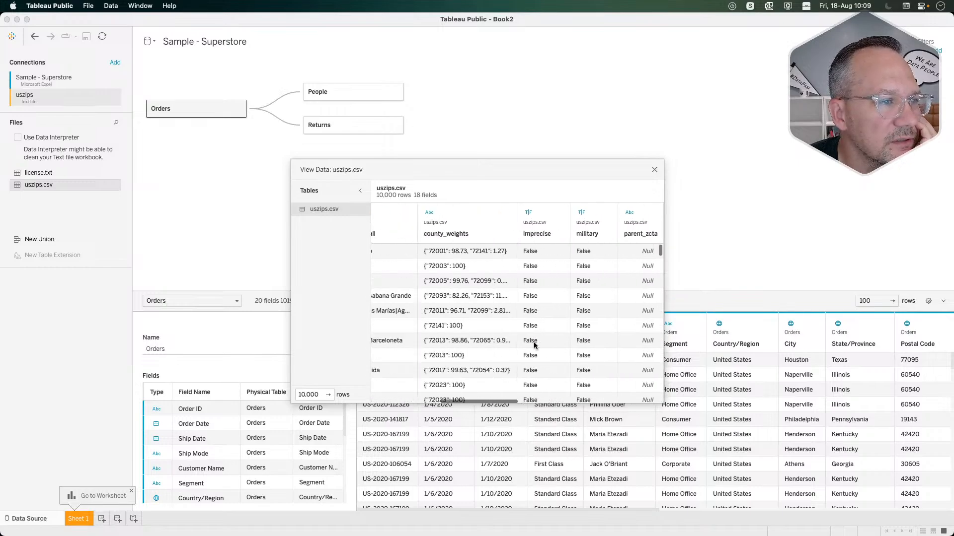
scroll(496, 334, left, 2)
scroll(492, 332, right, 6)
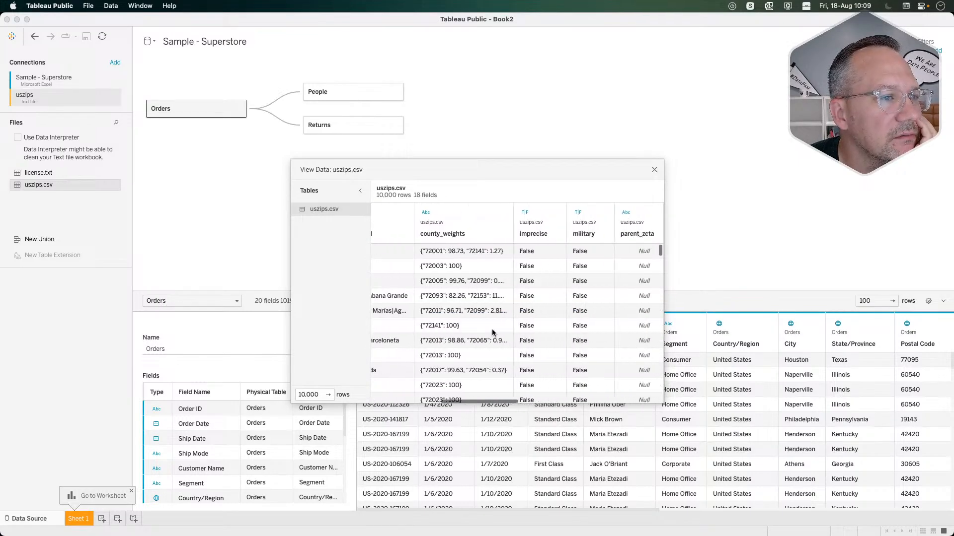
scroll(492, 329, right, 5)
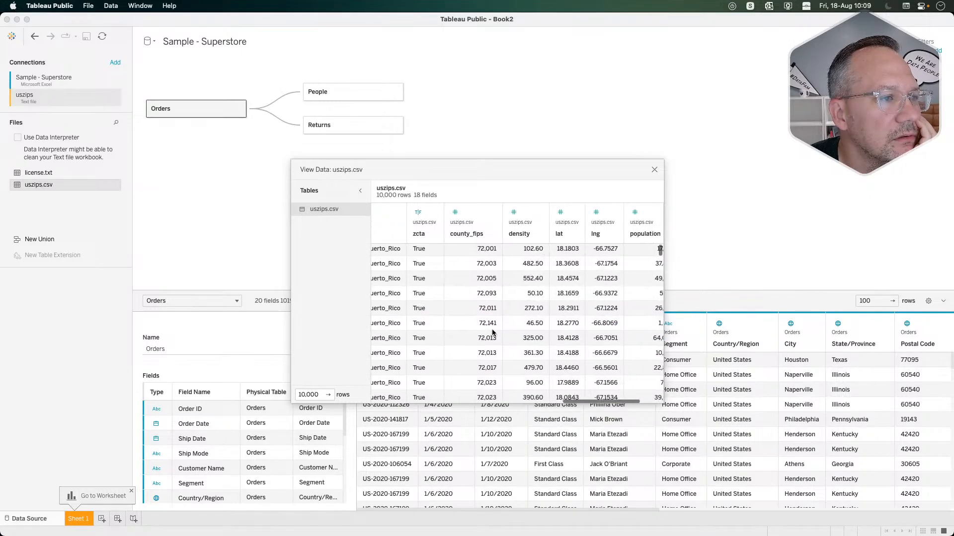
scroll(492, 332, right, 2)
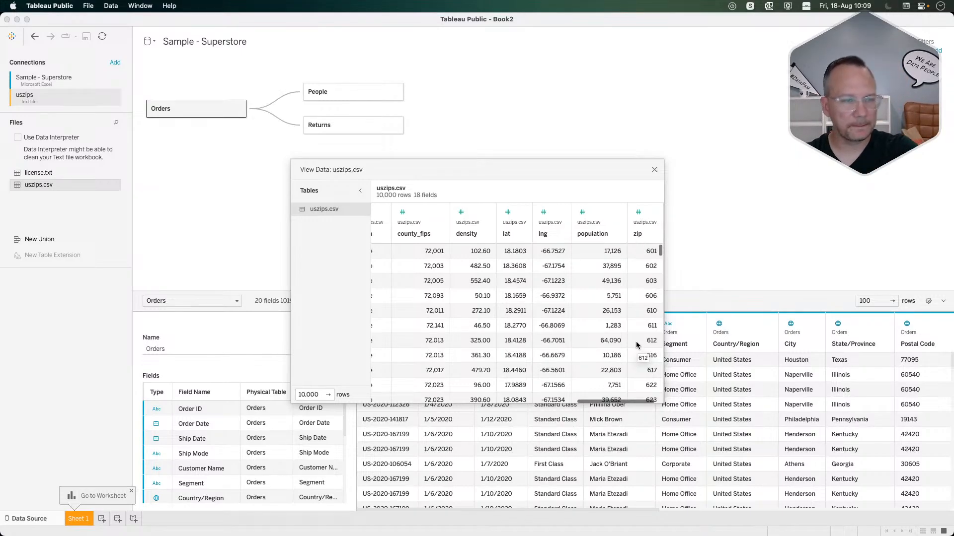
scroll(636, 345, down, 10)
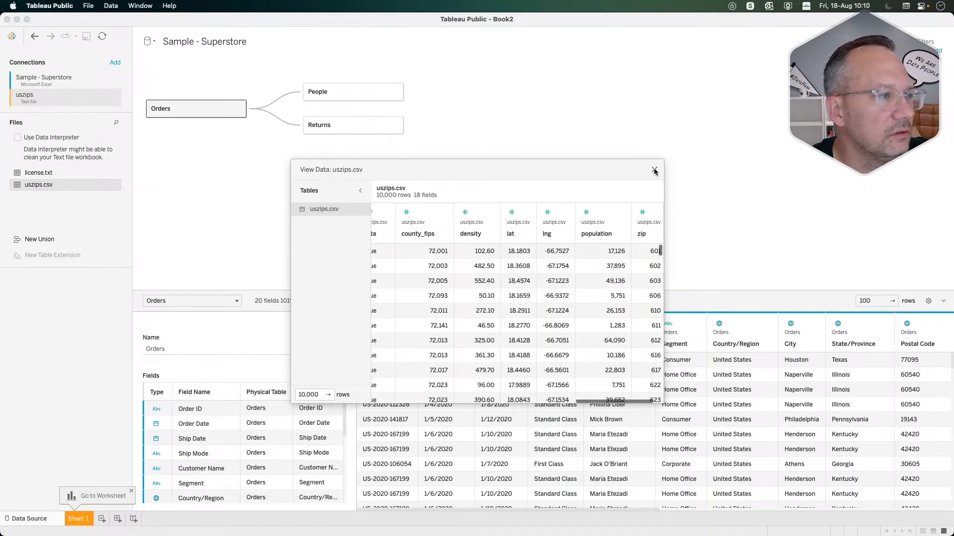
click(655, 170)
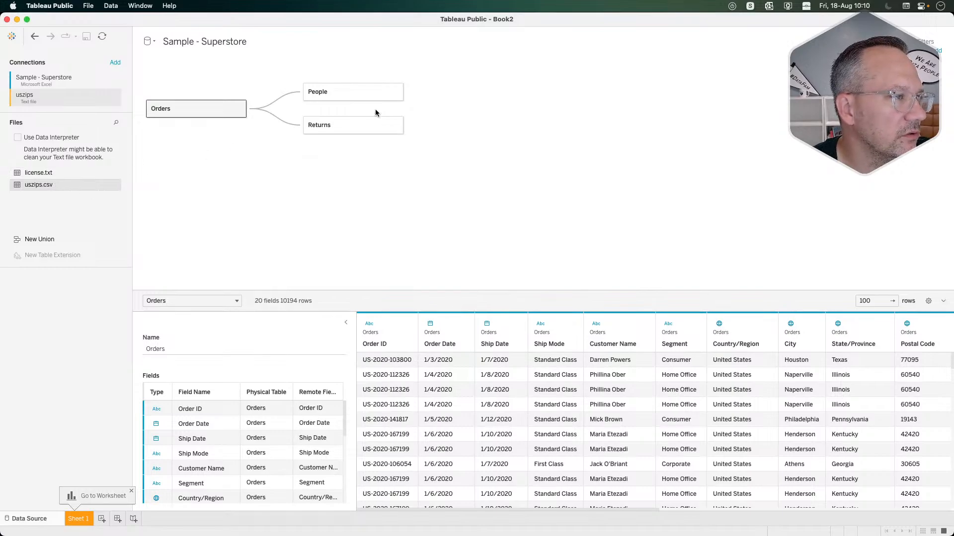
Step: Remove the Returns and People tables from the data model so that only Orders remains
click(395, 125)
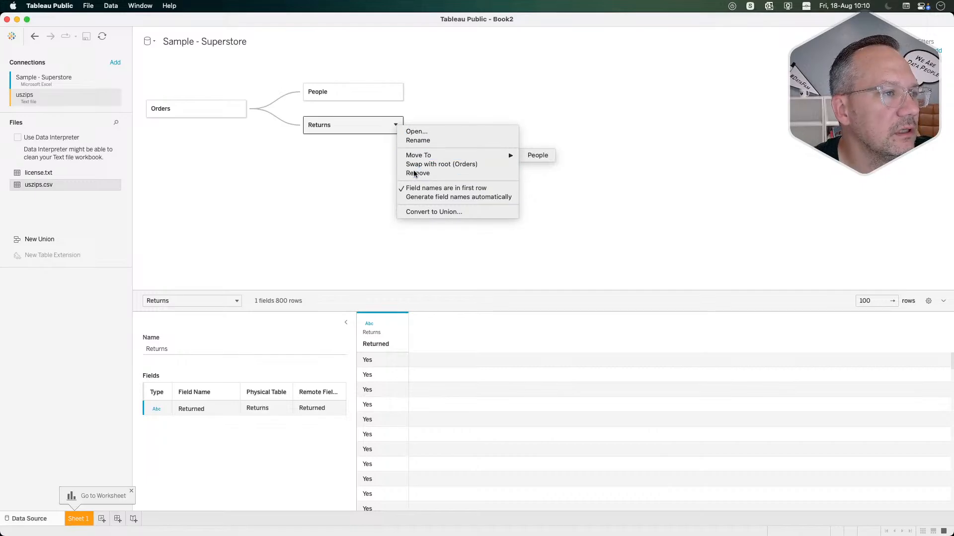
click(416, 173)
click(395, 95)
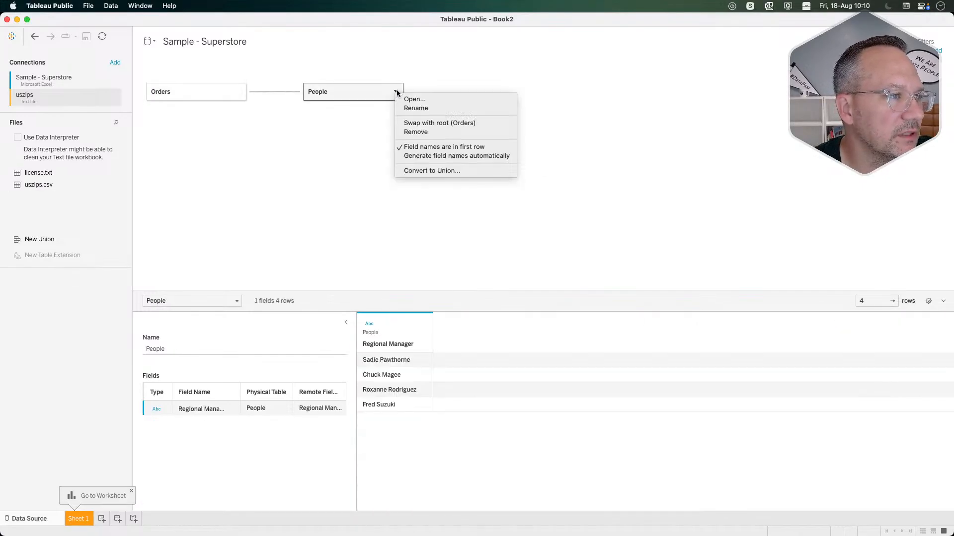
click(404, 131)
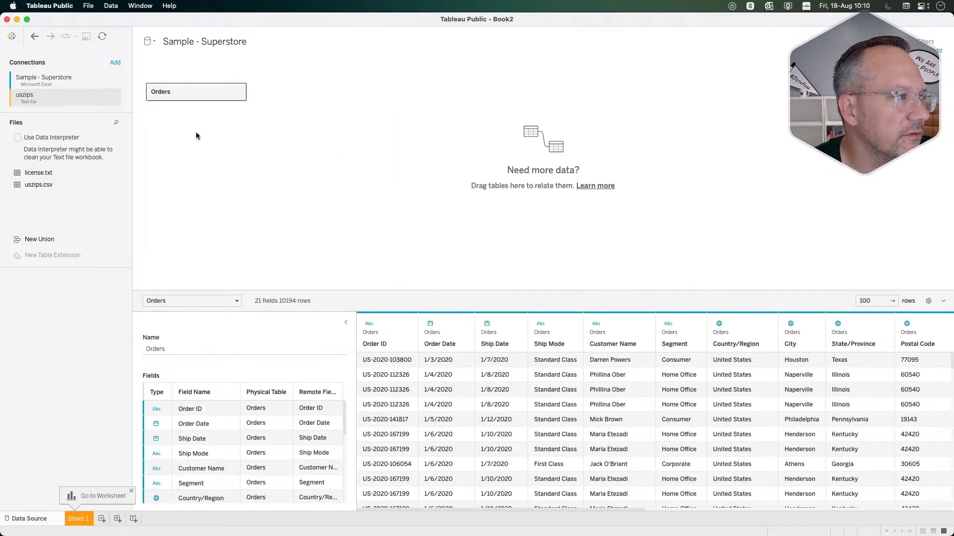
Step: Add uszips.csv to the data model as a table related to Orders, keeping City = City1 as the matching fields
drag(44, 183, 293, 140)
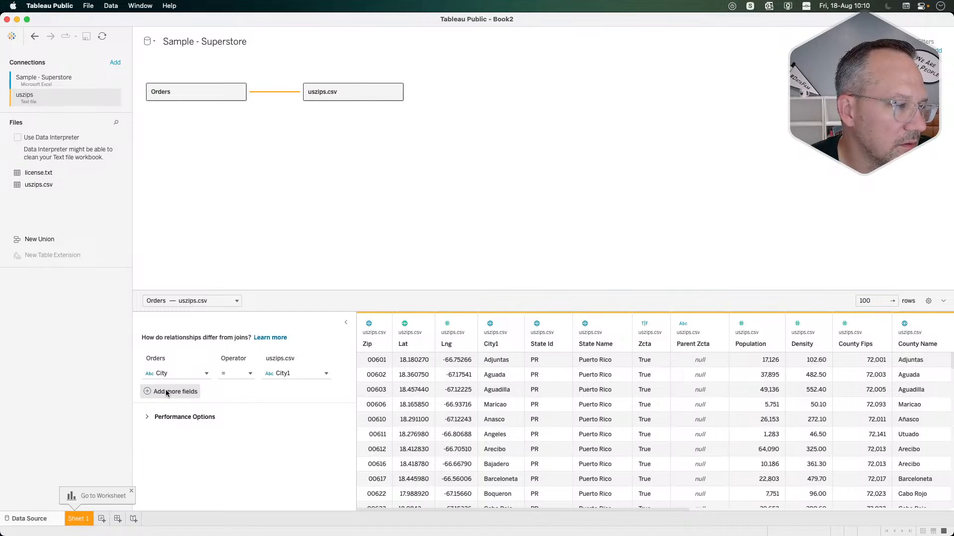
click(181, 375)
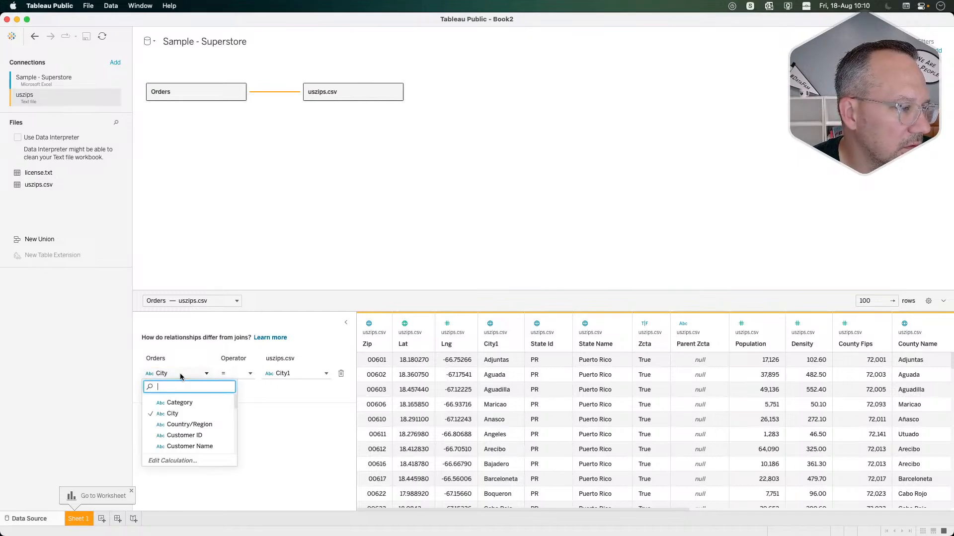
click(180, 376)
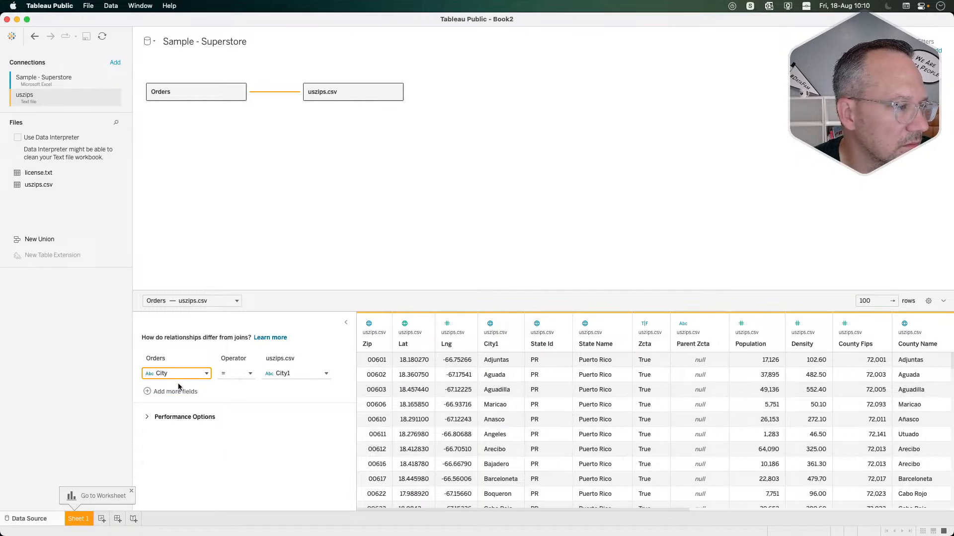
Step: Add a second field pair to the relationship and choose Postal Code as its Orders field
click(180, 391)
click(176, 388)
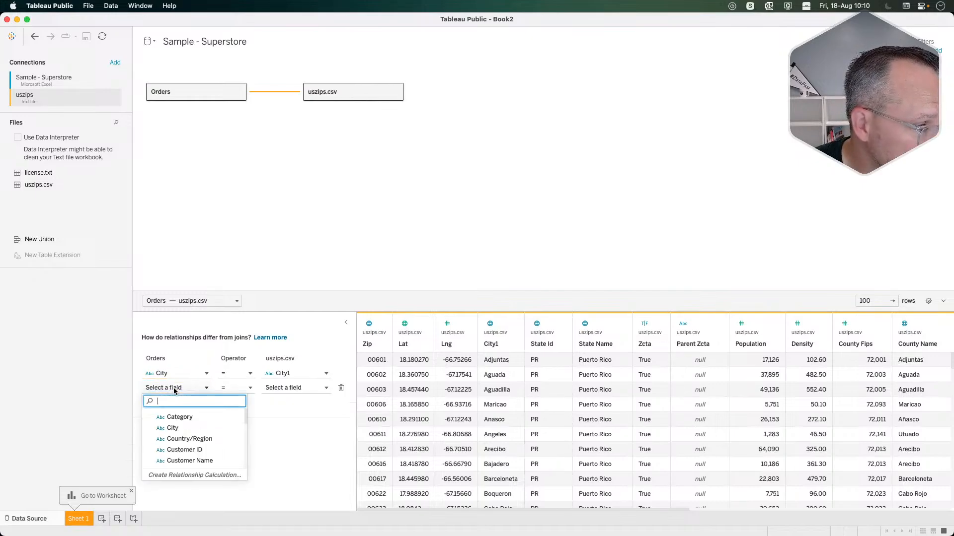
text(zip)
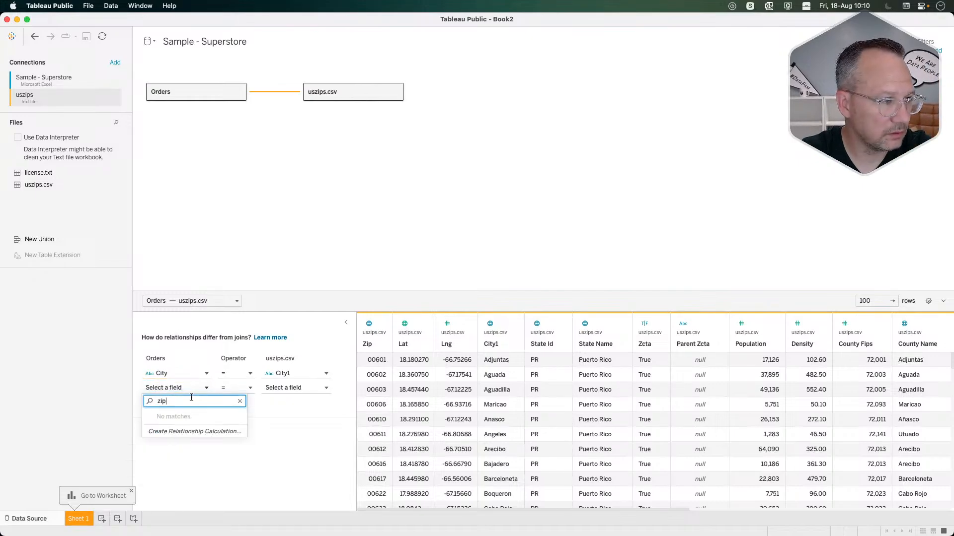
key(BackSpace)
key(BackSpace)
key(BackSpace)
text(po)
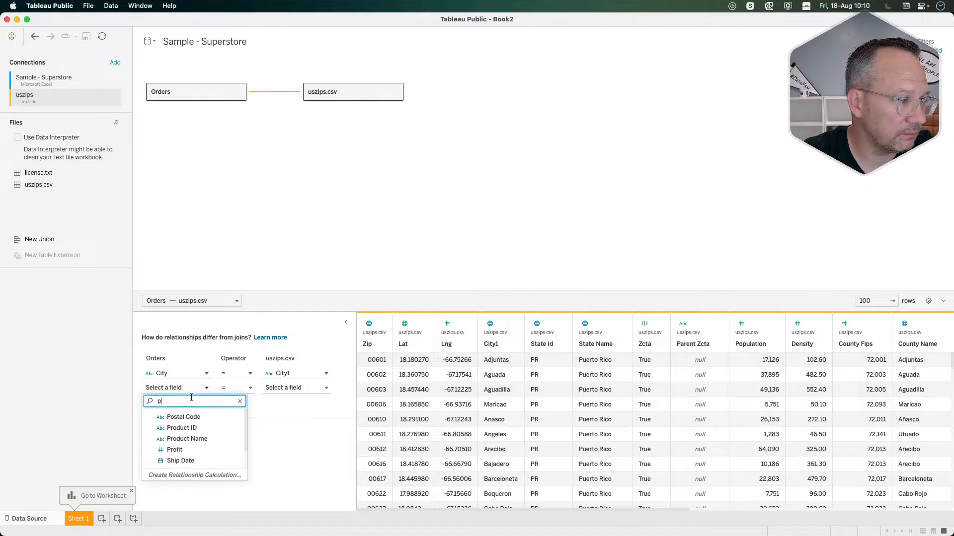
key(Return)
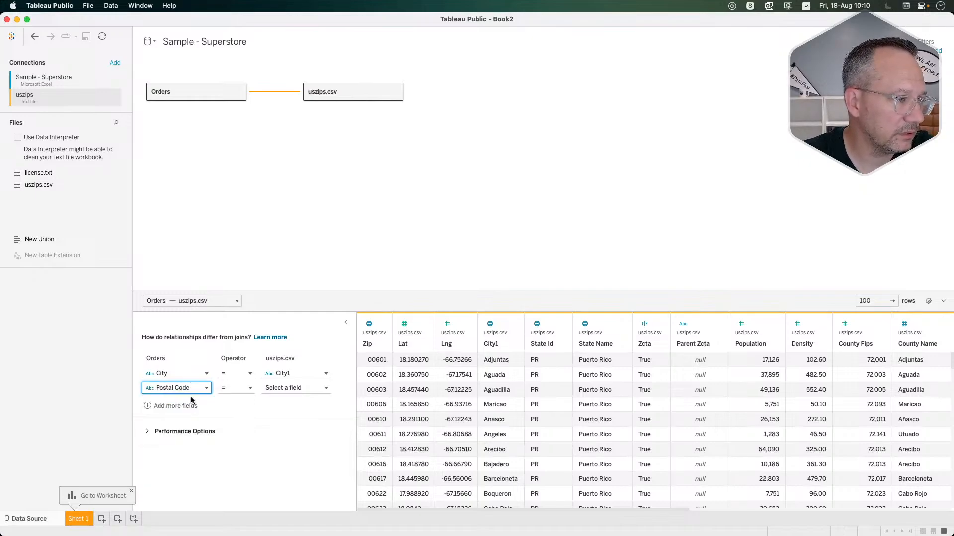
Step: Create a relationship calculation as the uszips.csv match for Postal Code, opening with the condition IF LEN([Zip])=3
click(295, 388)
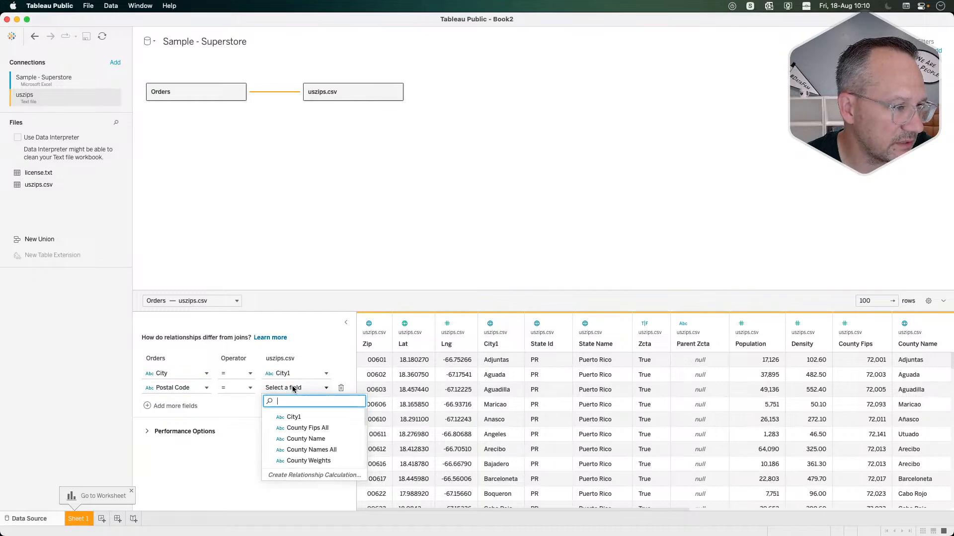
click(299, 474)
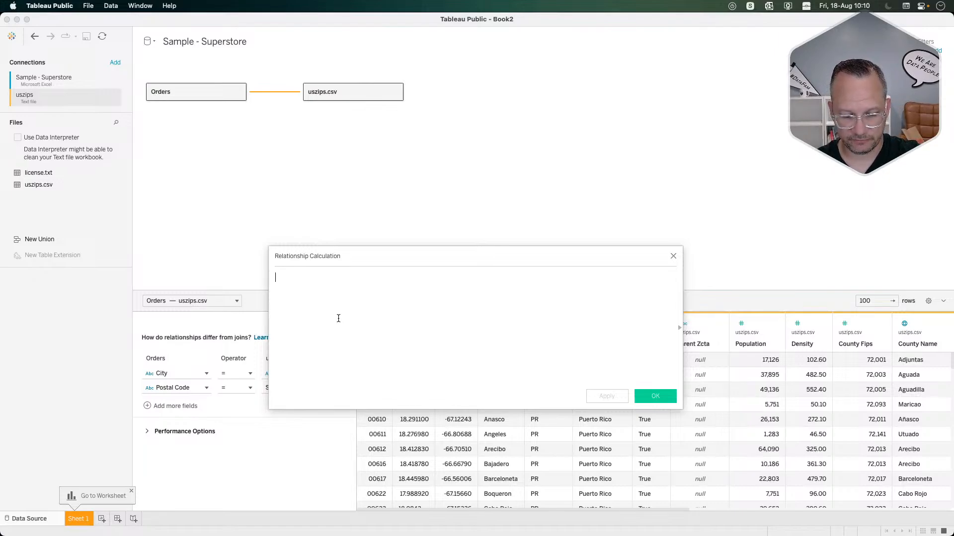
text(IF )
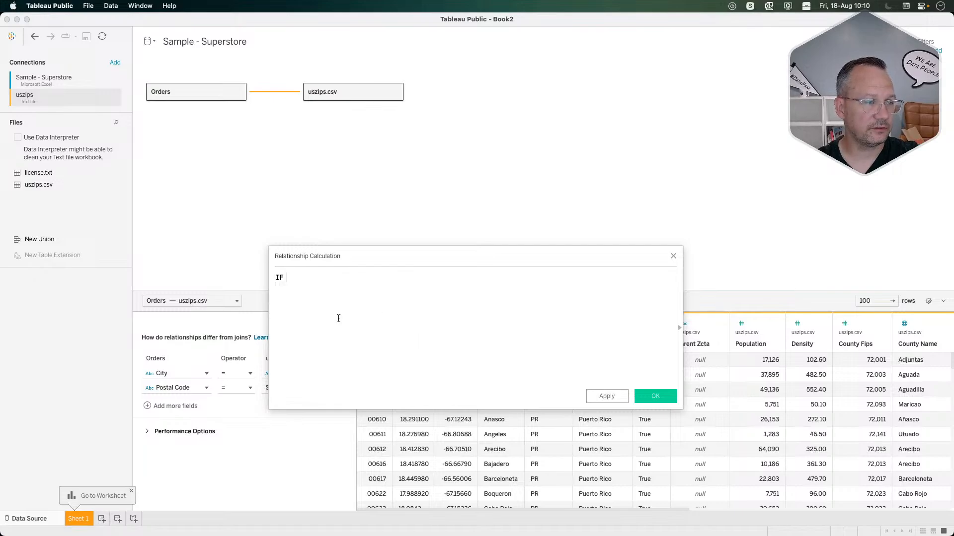
text(le)
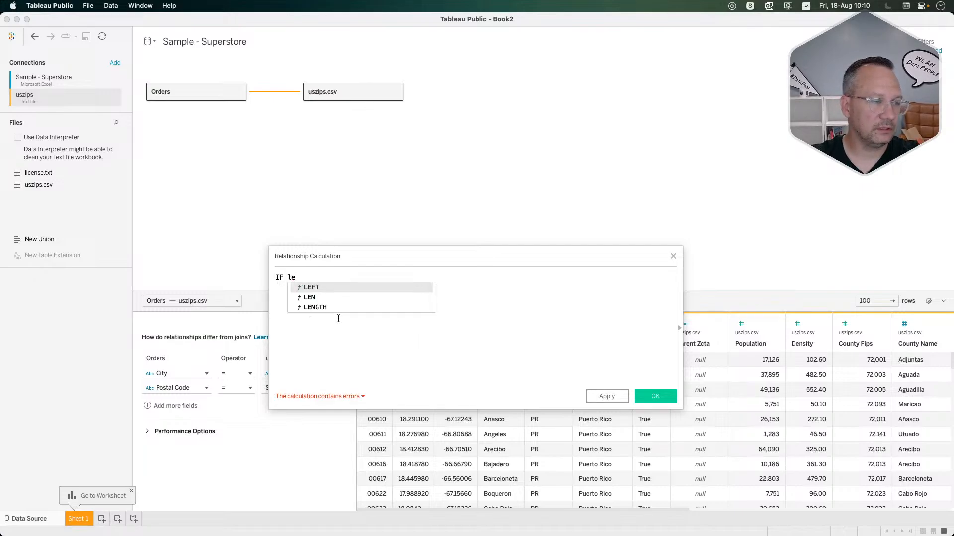
key(Down)
key(Return)
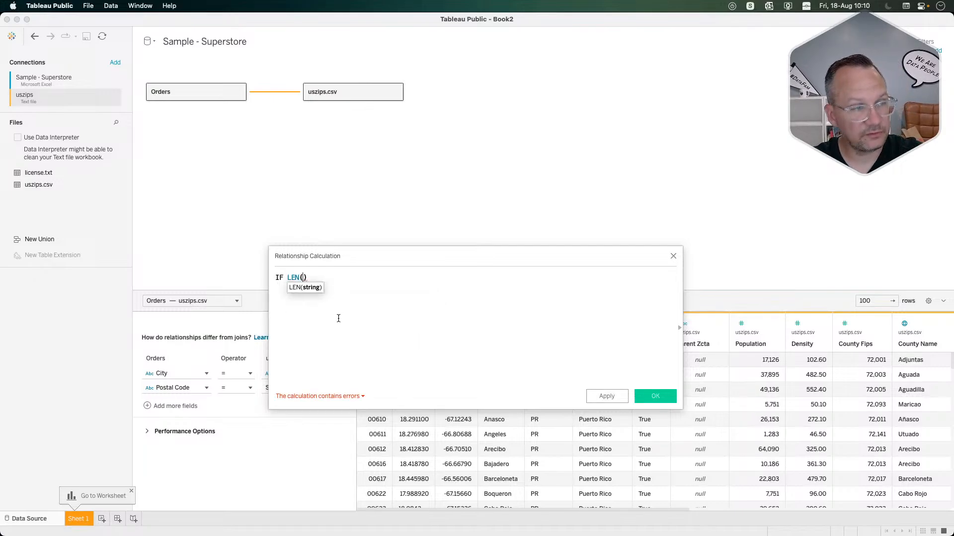
text(zi)
key(Return)
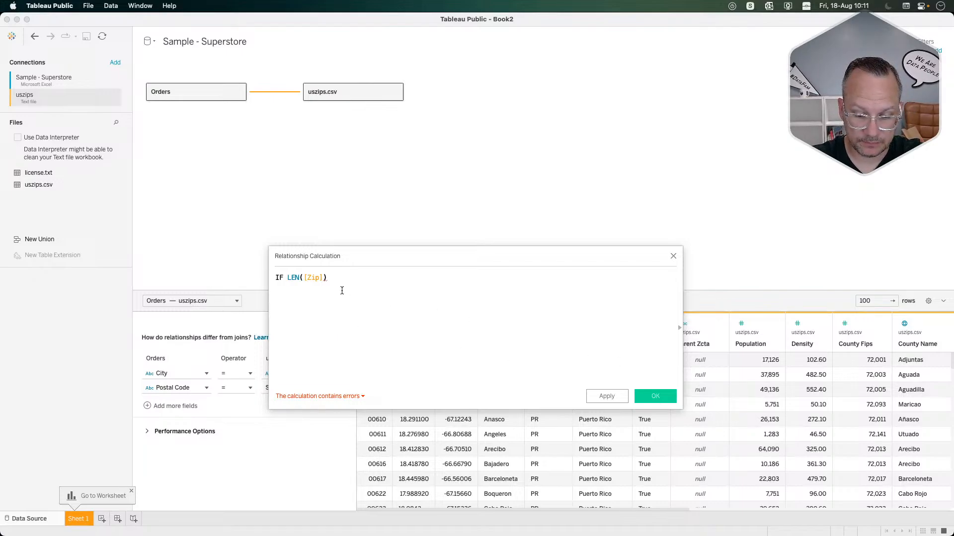
text(=3)
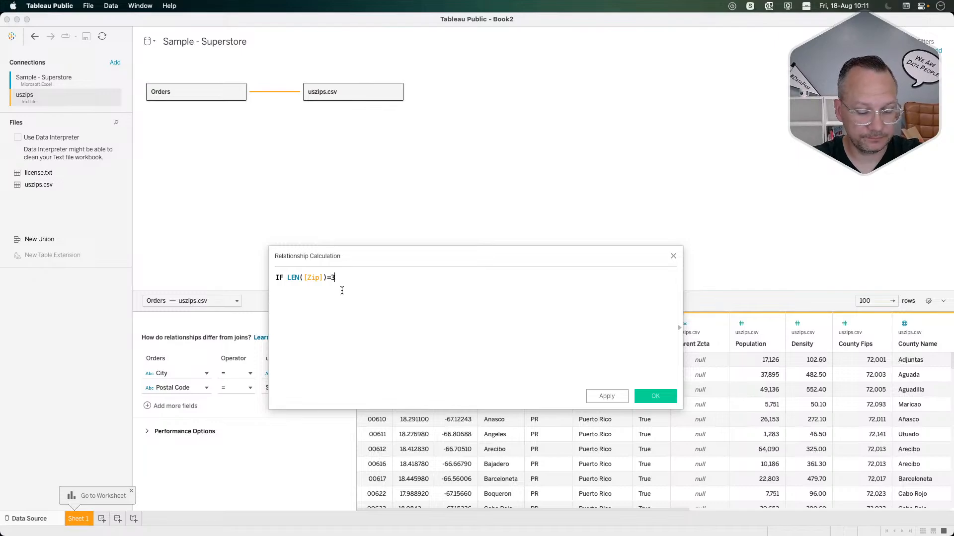
Step: Complete the three-character branch of the calculation with then "00"+str([Zip])
text( then str()
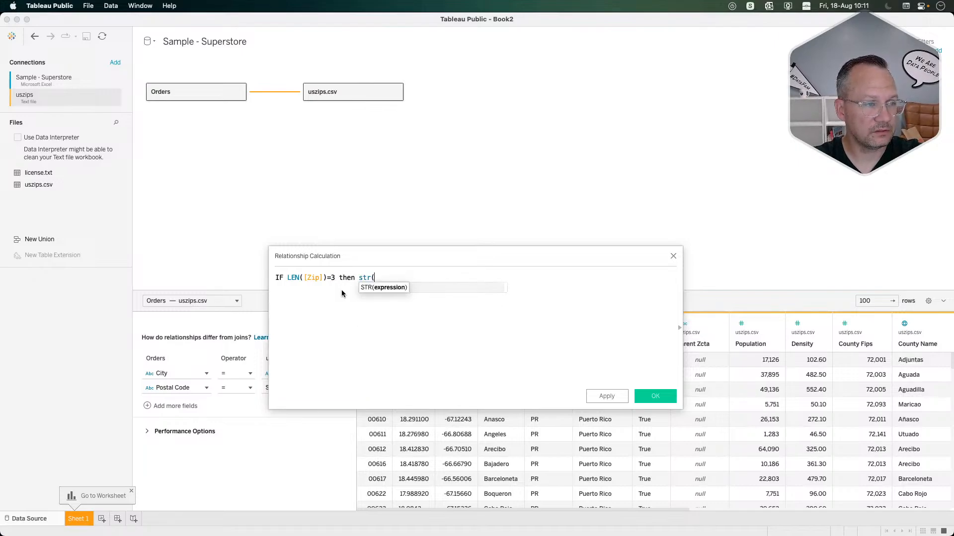
key(BackSpace)
key(BackSpace)
key(BackSpace)
key(BackSpace)
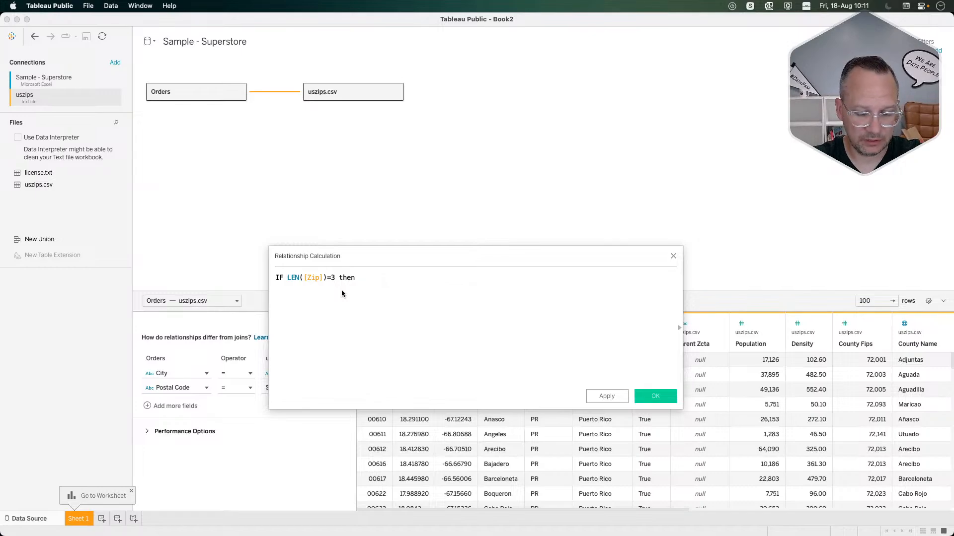
text(")
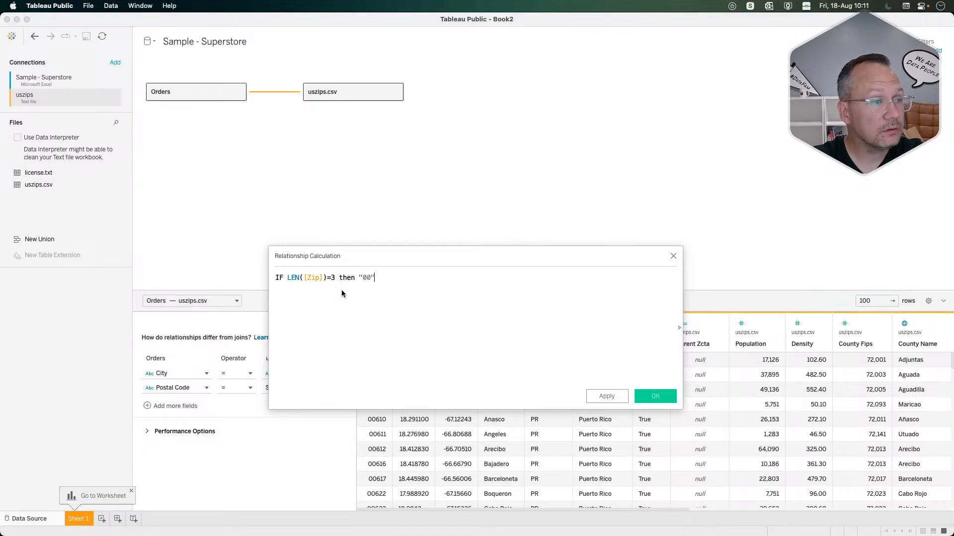
text(00")
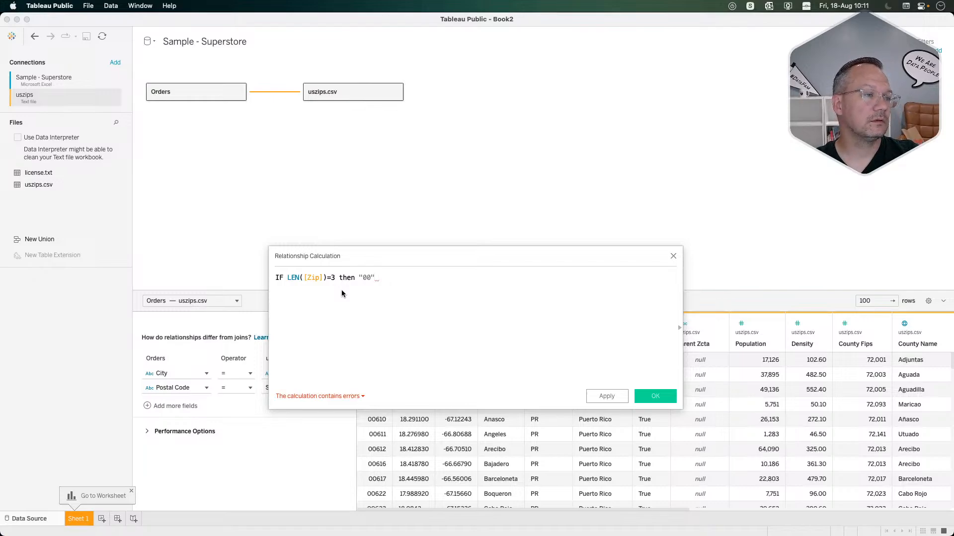
text(the)
key(BackSpace)
key(BackSpace)
key(BackSpace)
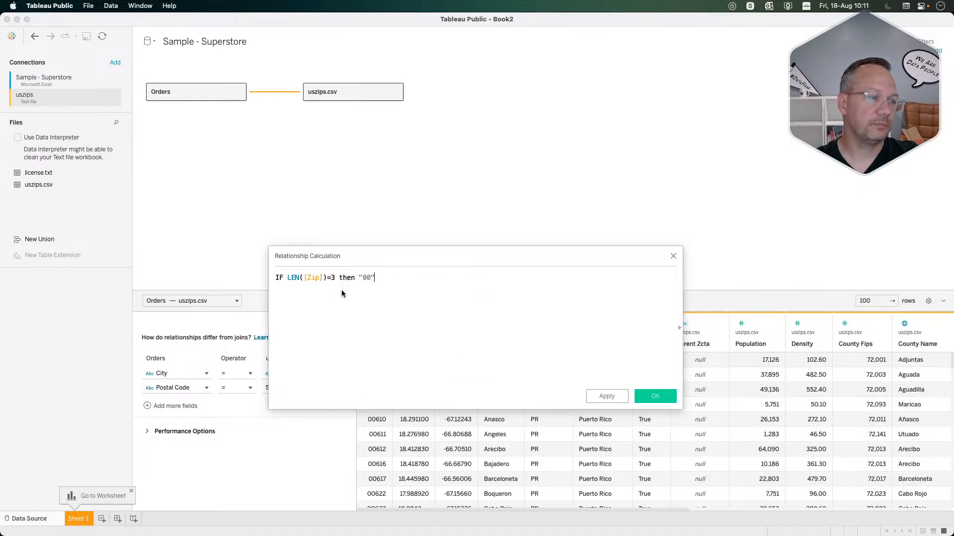
key(BackSpace)
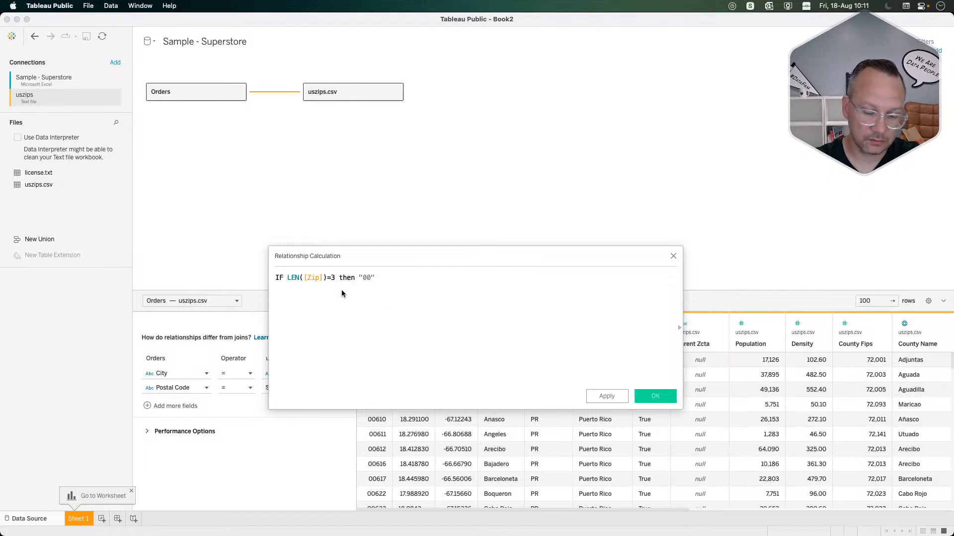
text(+str)
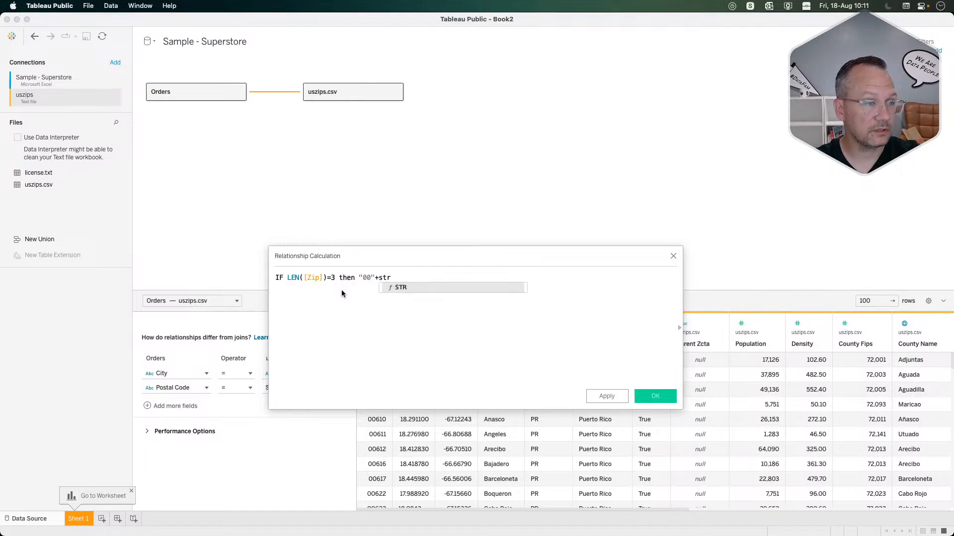
text((zip)
key(Return)
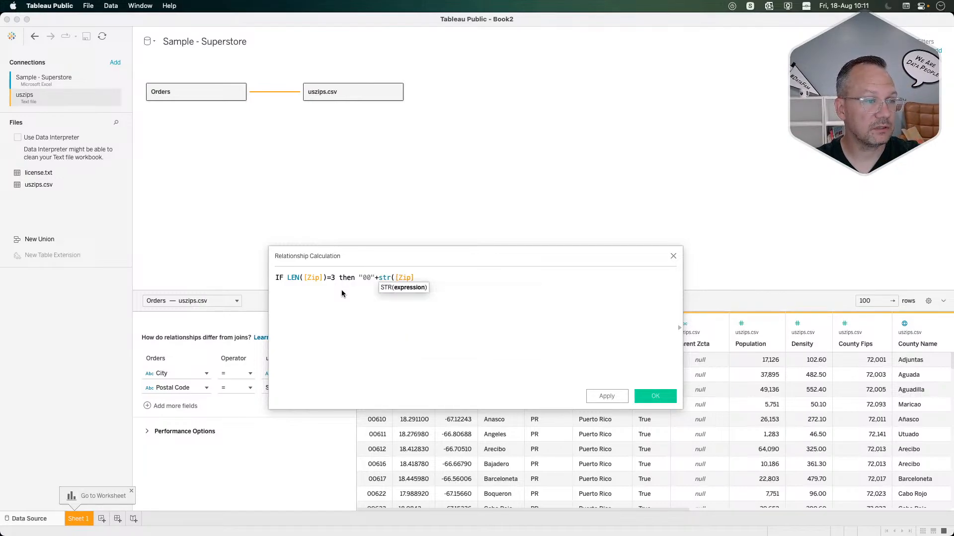
text())
Step: Add a second branch on a new line with the condition elseif LEN([Zip])=4 then
key(Return)
text(elseif)
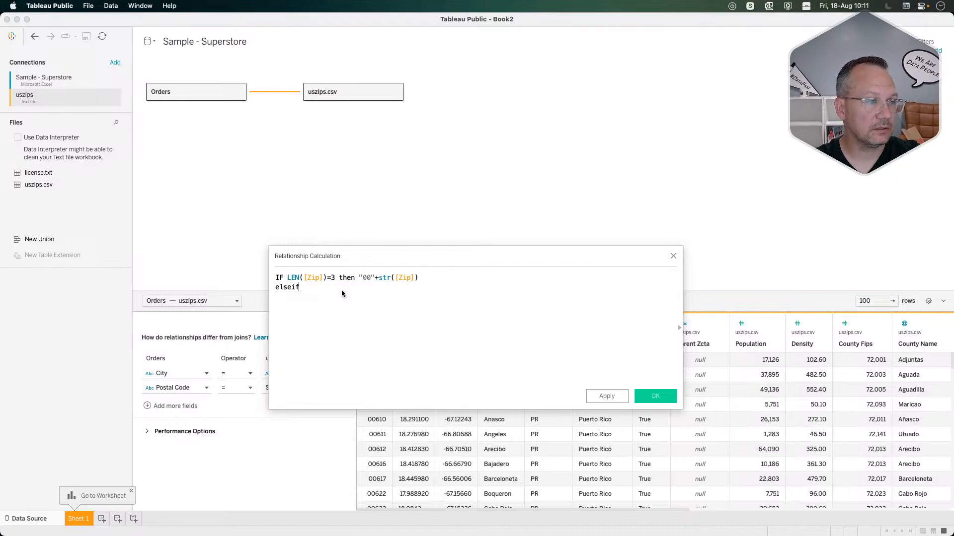
text( LEN(zip)
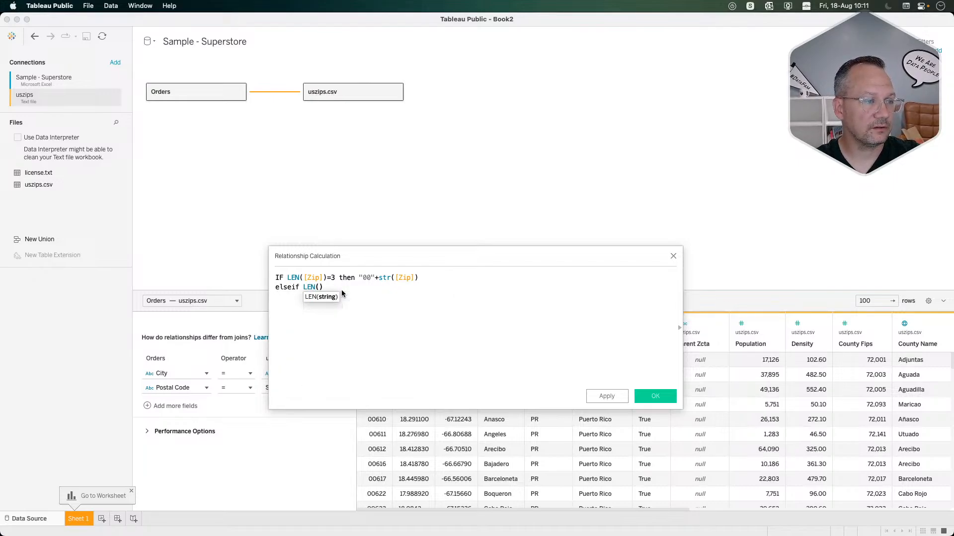
key(Return)
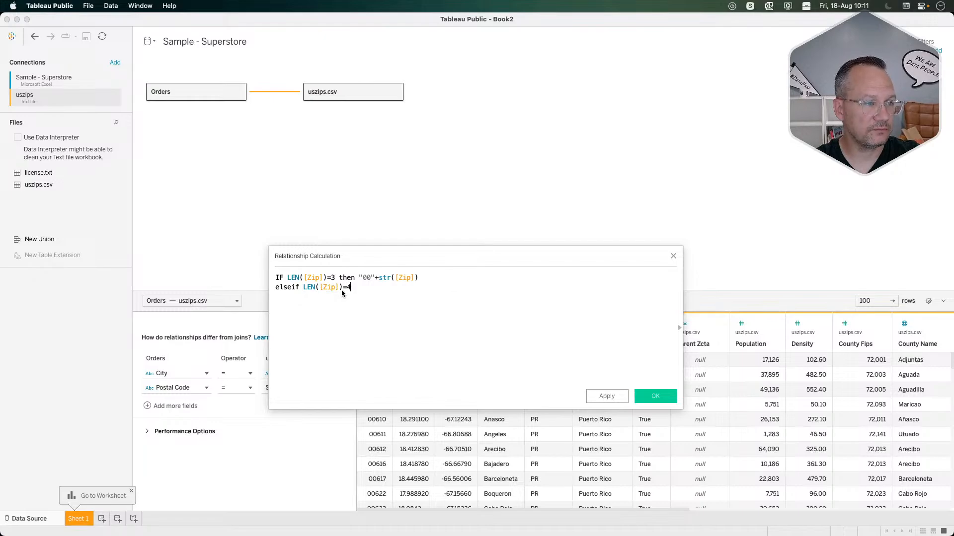
text(=4 then "))
Step: Make the four-character branch return "0"+STR([Zip])
key(BackSpace)
text()")
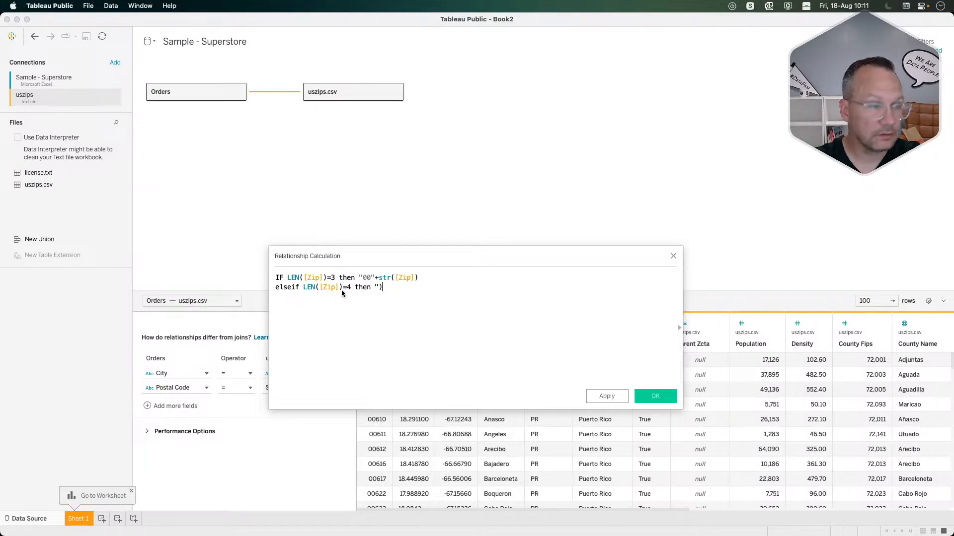
key(BackSpace)
key(BackSpace)
text(0)
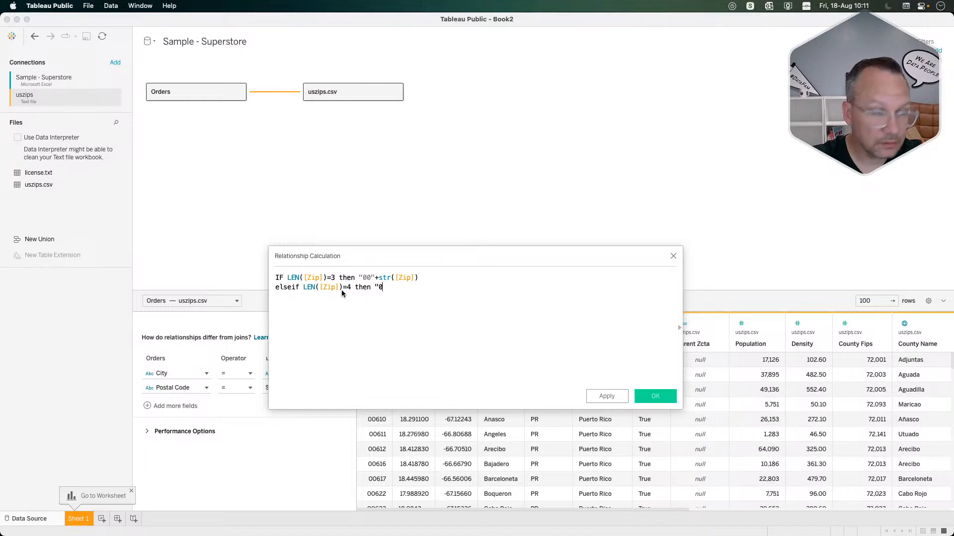
text("+)
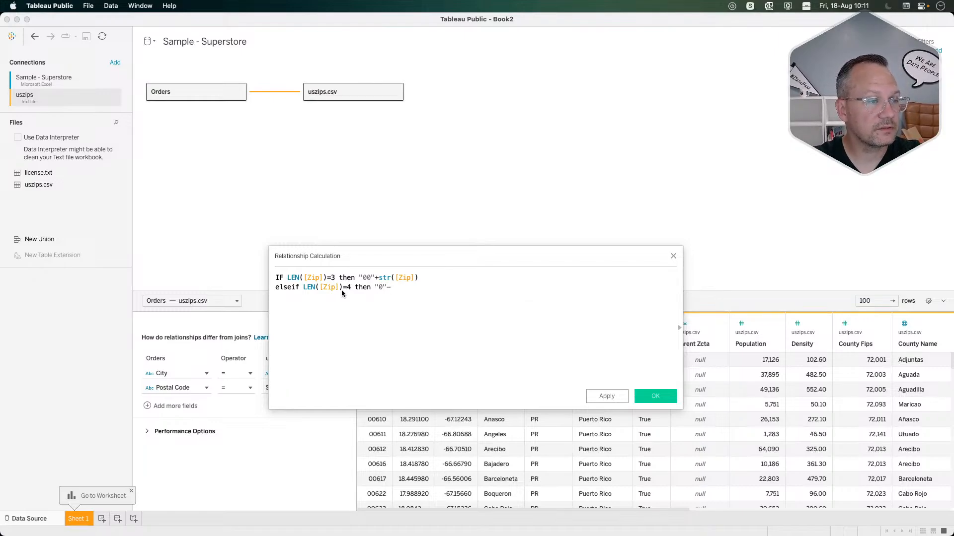
key(BackSpace)
text(_)
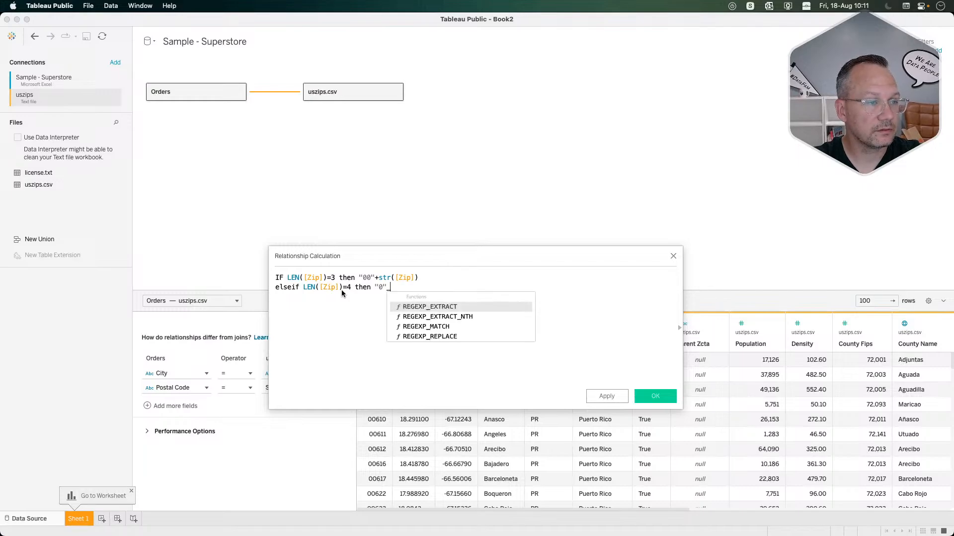
key(BackSpace)
text(+)
text(STR(zip)
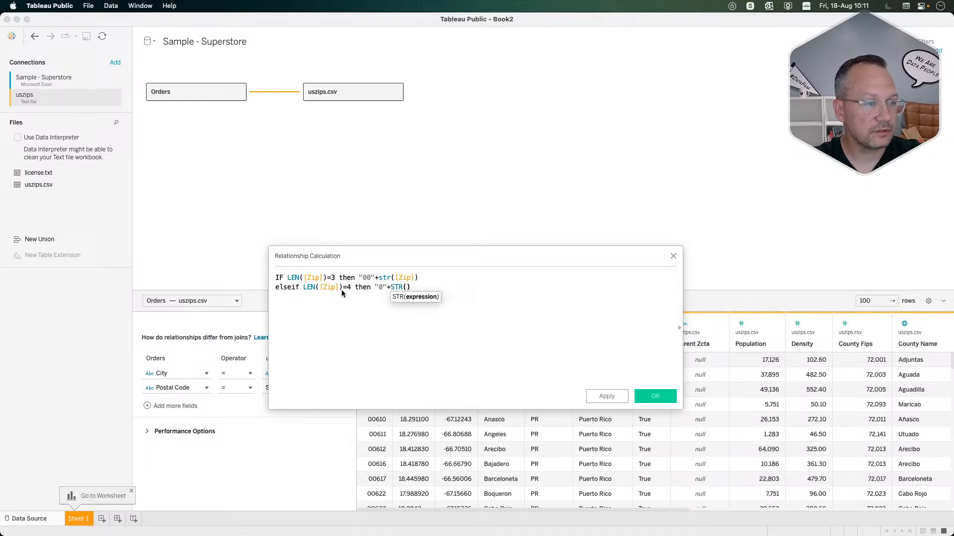
key(Return)
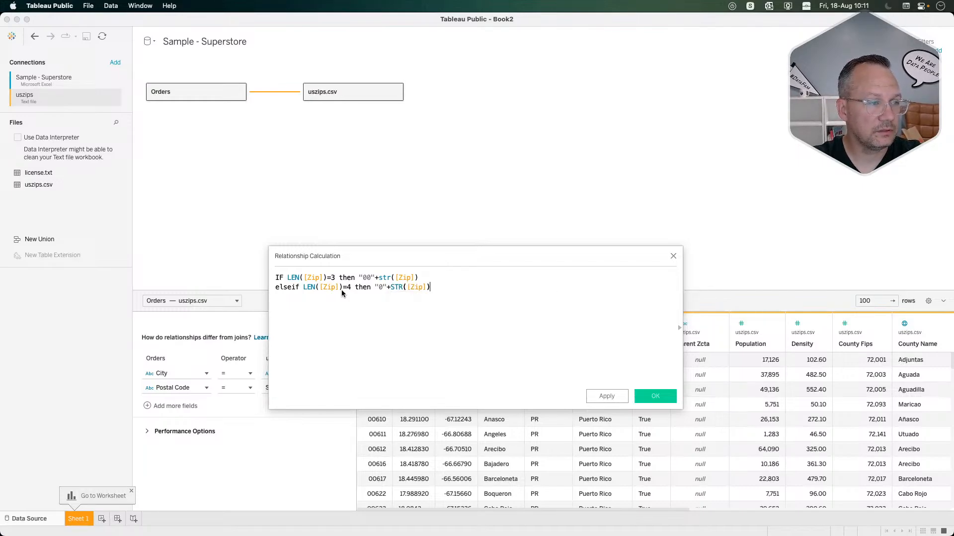
key(Right)
Step: Finish the calculation with ELSE [Zip] and END on separate lines
key(Return)
text(else)
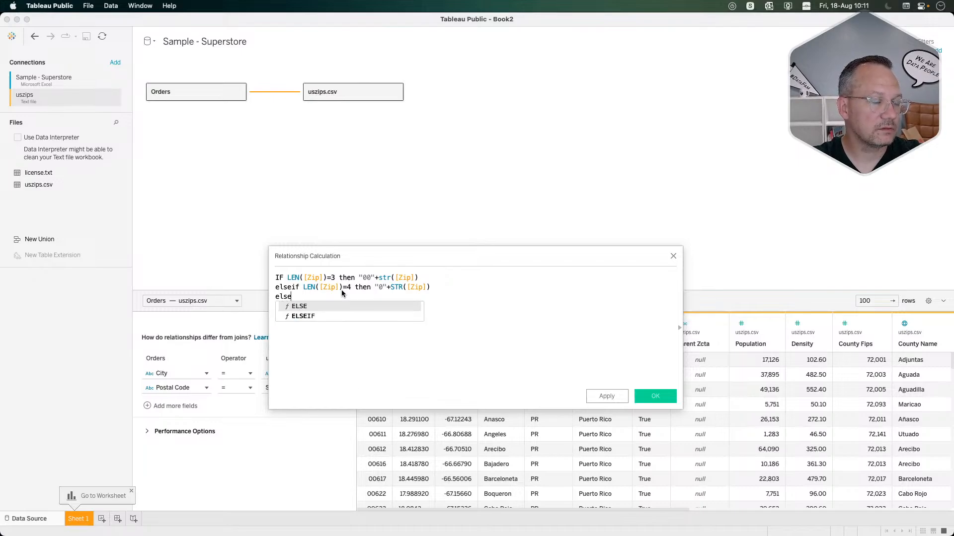
key(Return)
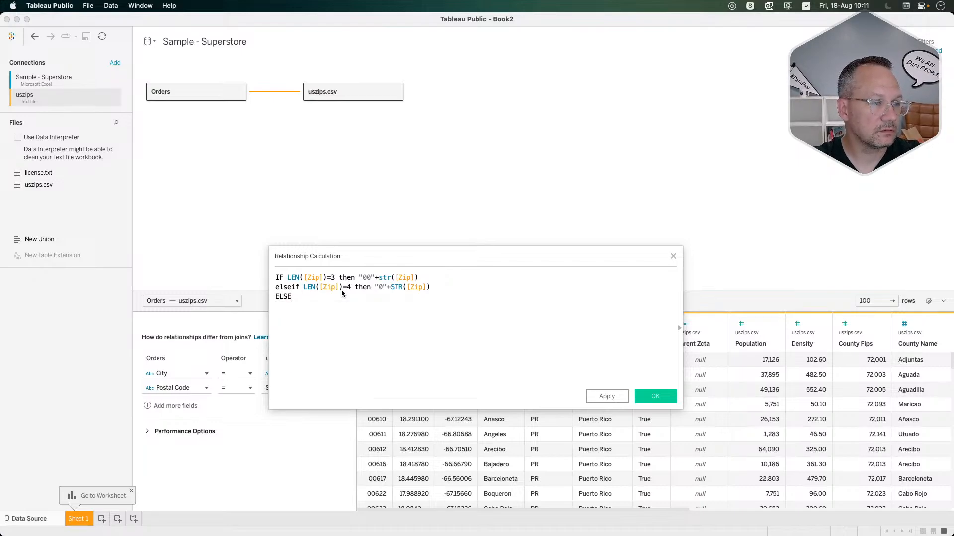
text(zi)
key(Return)
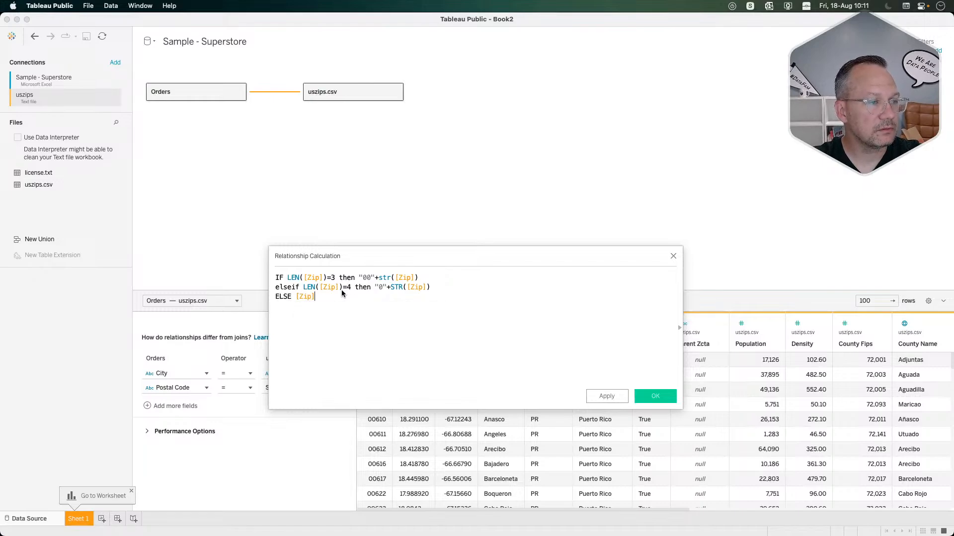
key(Return)
text(end)
key(Return)
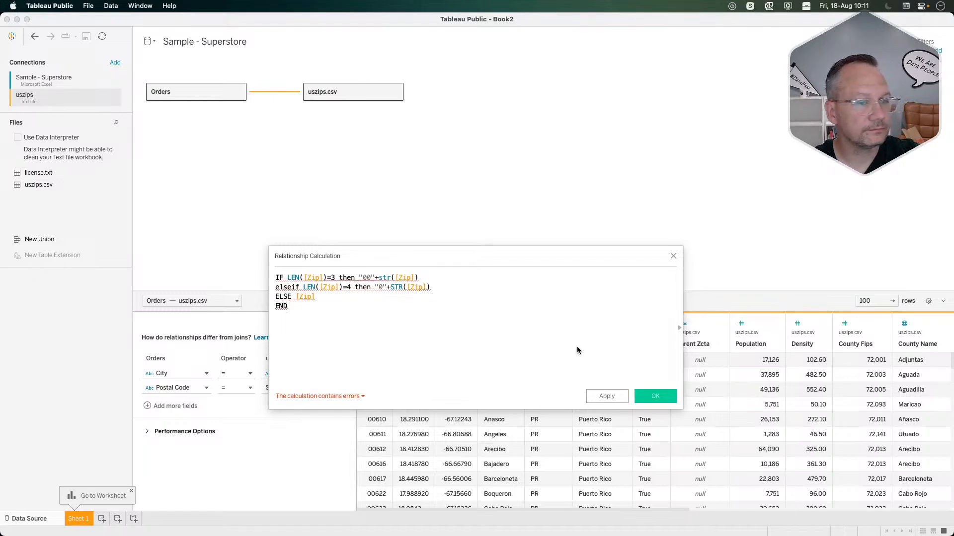
Step: Check the calculation's error message and convert the ELSE result to a string as str([Zip])
click(325, 396)
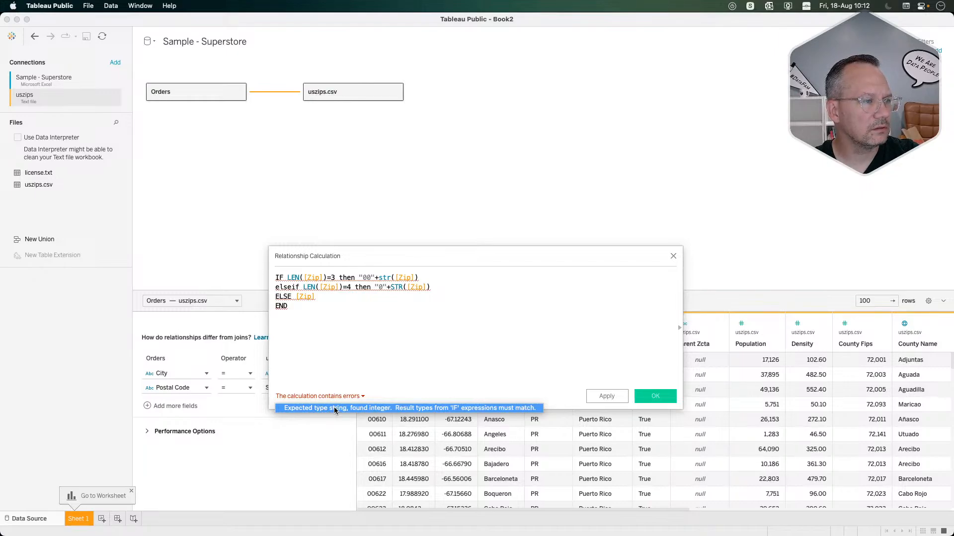
click(297, 298)
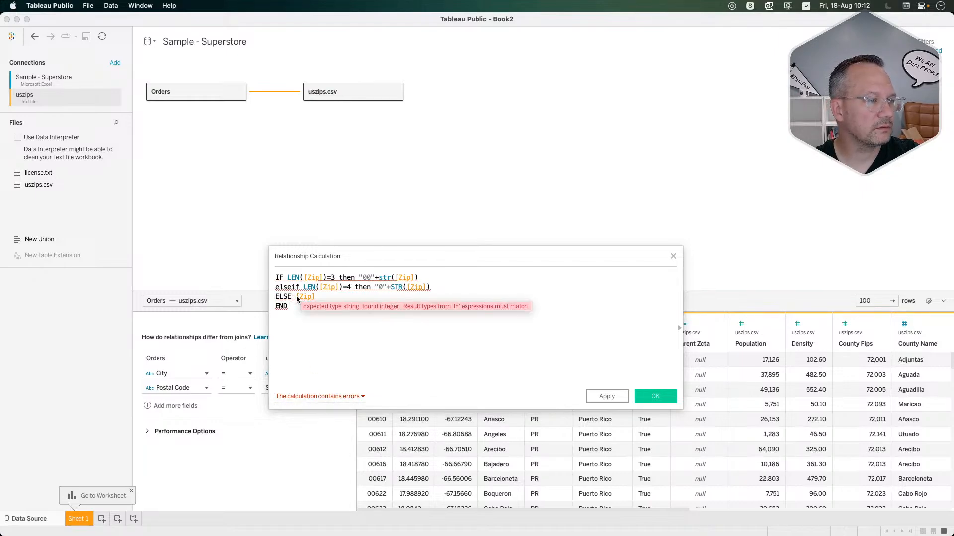
key(BackSpace)
text(str()
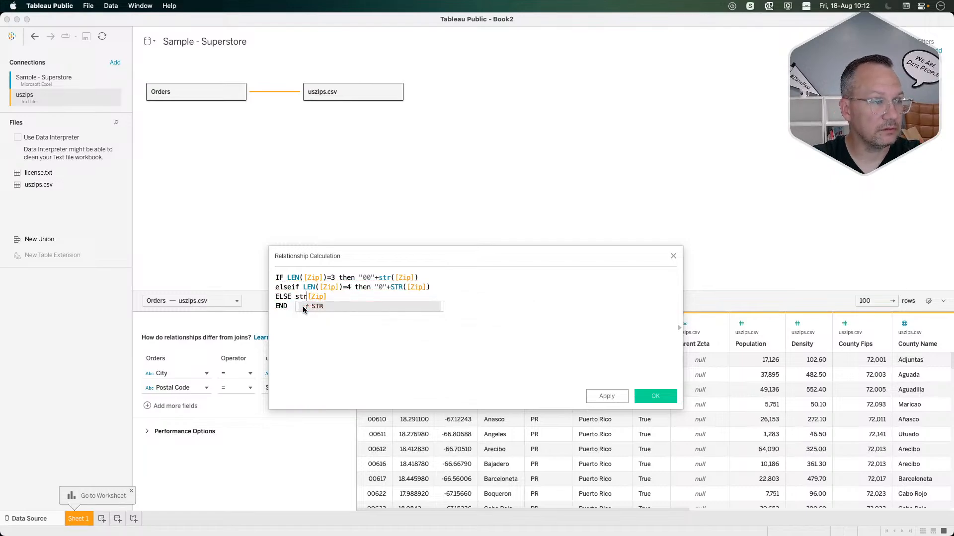
click(331, 296)
text())
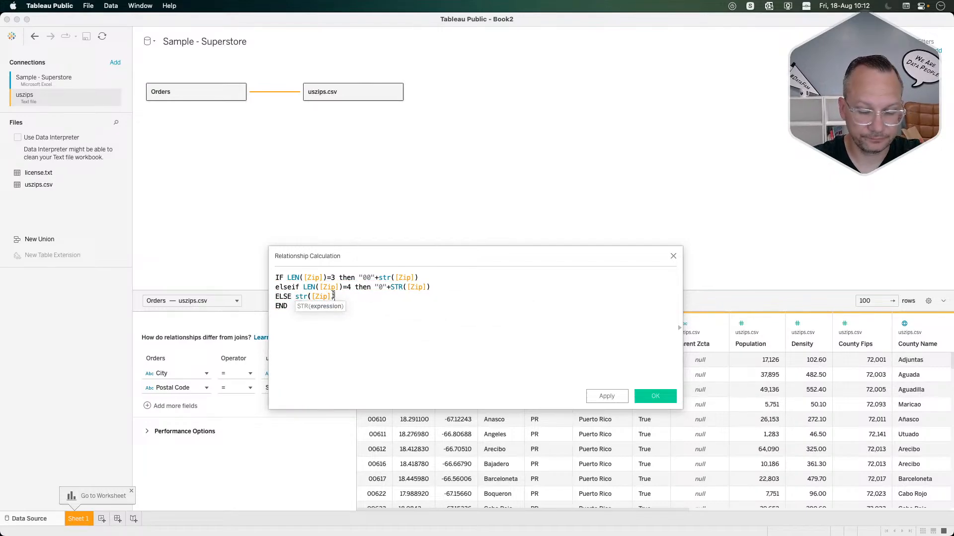
Step: Convert [Zip] to a string inside the first condition so it reads IF LEN(str([Zip]))=3
click(304, 278)
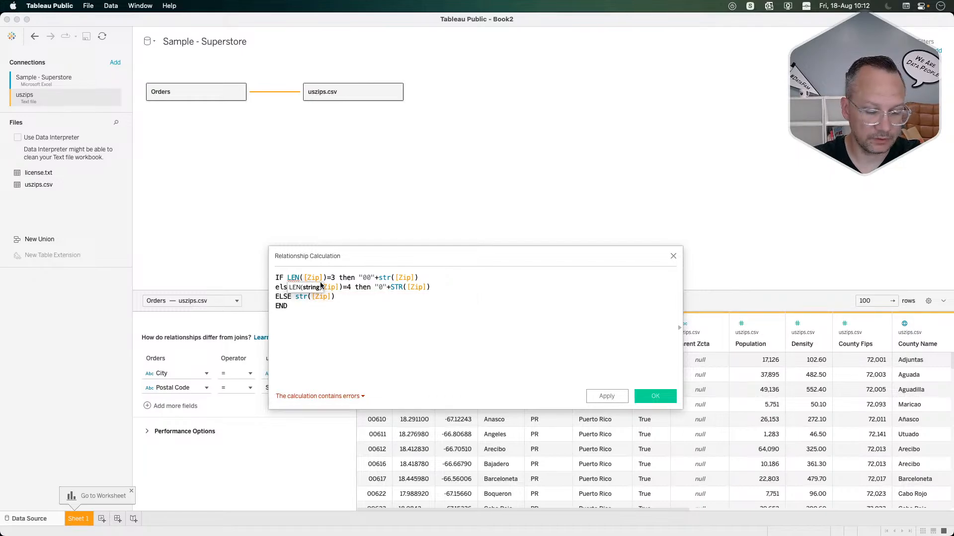
text(str)
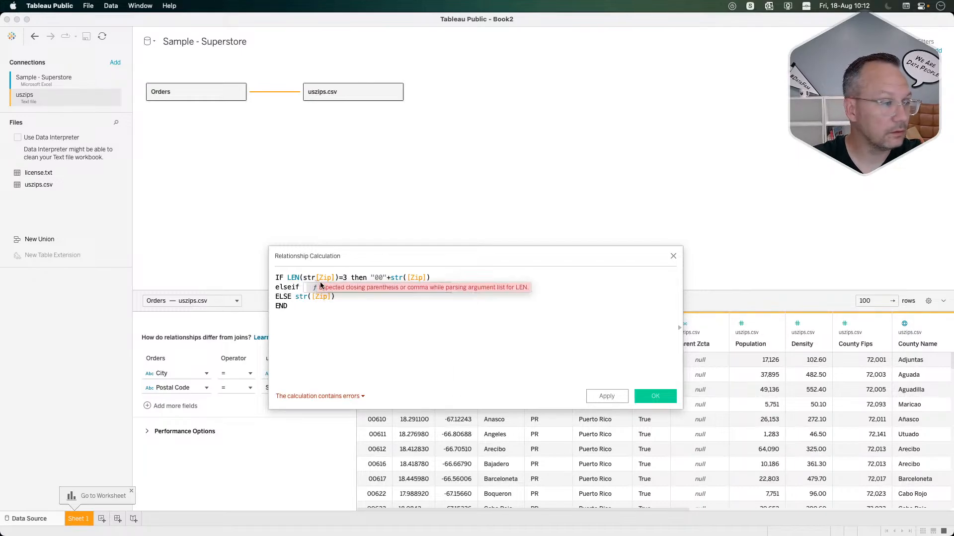
text(([Zip])
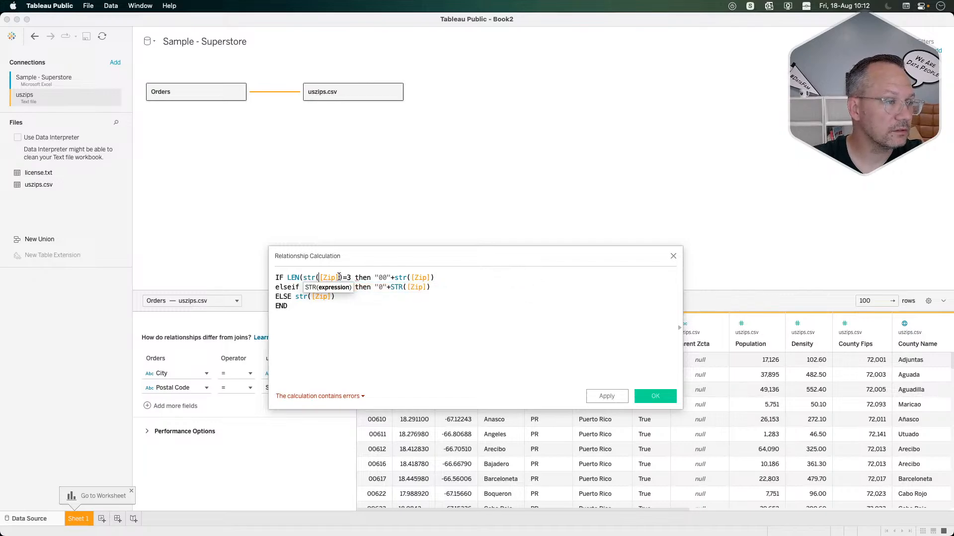
text())
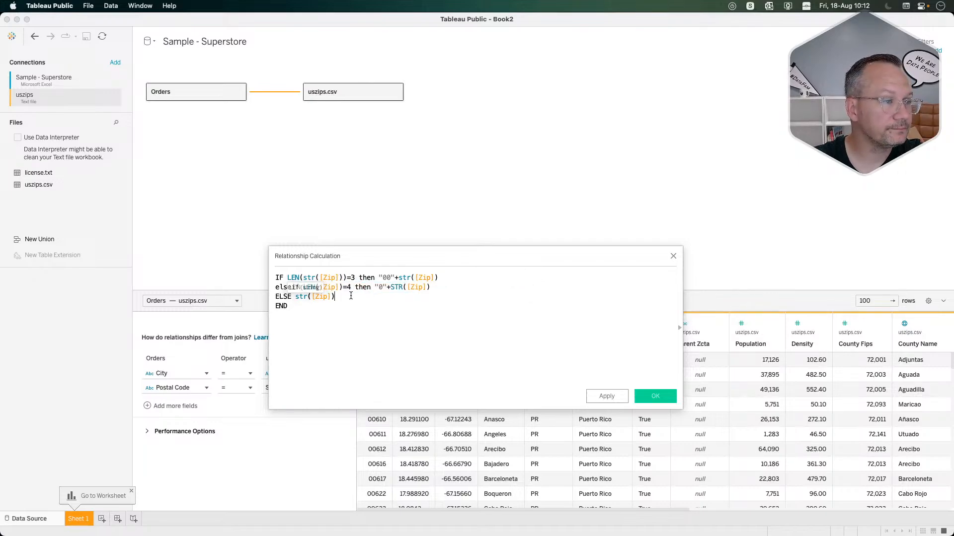
Step: Change the second condition to elseif LEN(str([Zip]))=4 and accept the relationship calculation
click(322, 287)
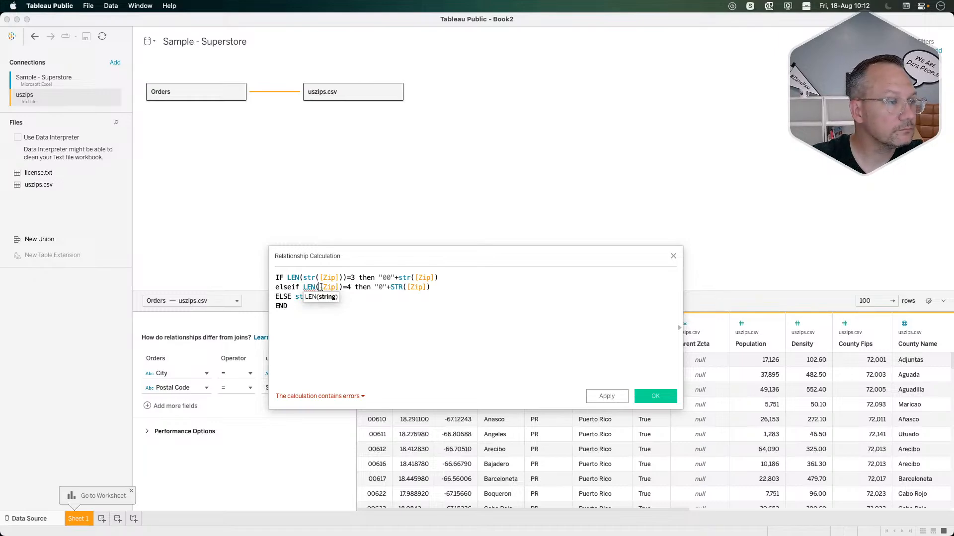
text(str()
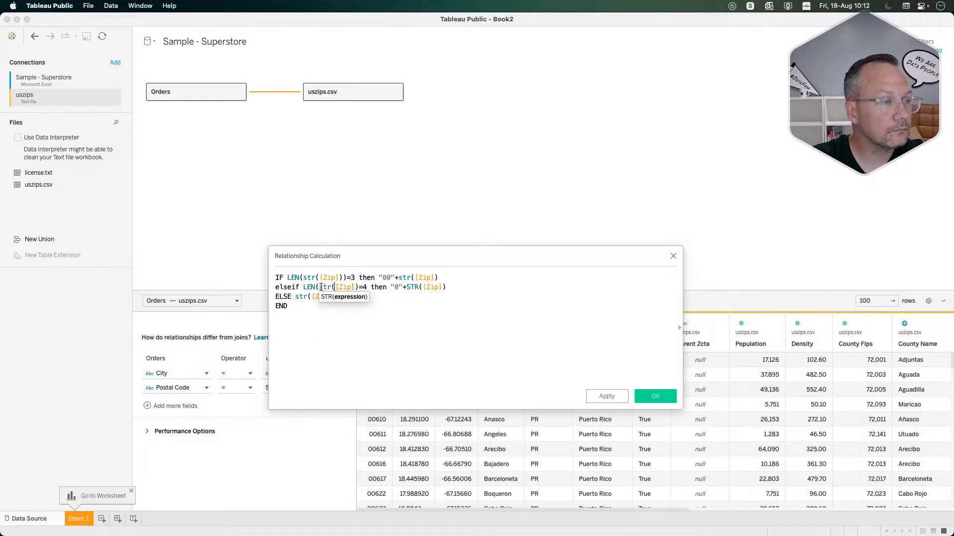
click(355, 287)
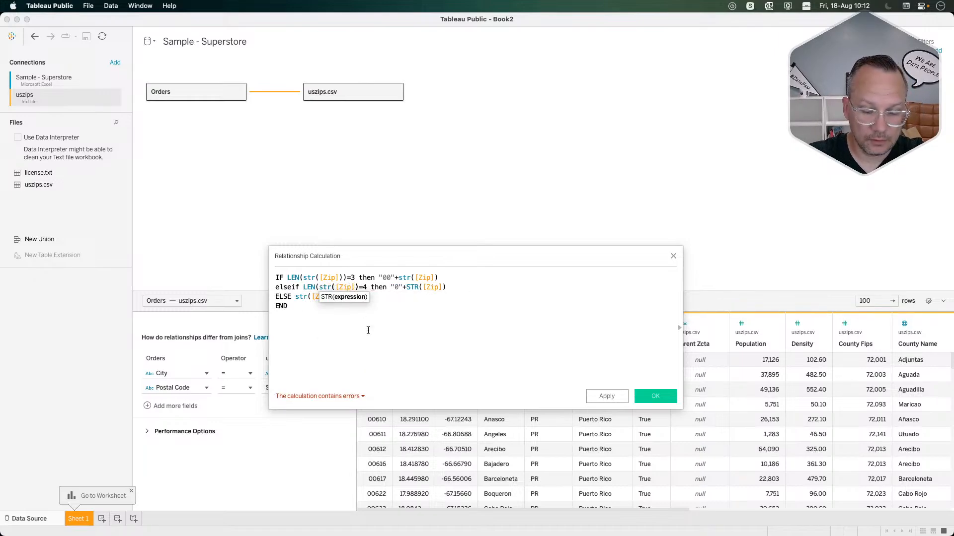
text())
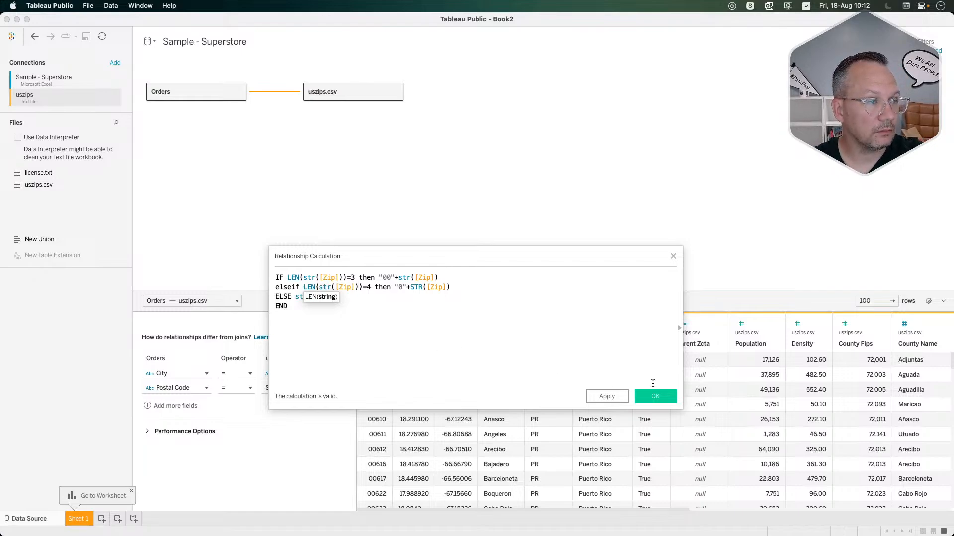
click(656, 392)
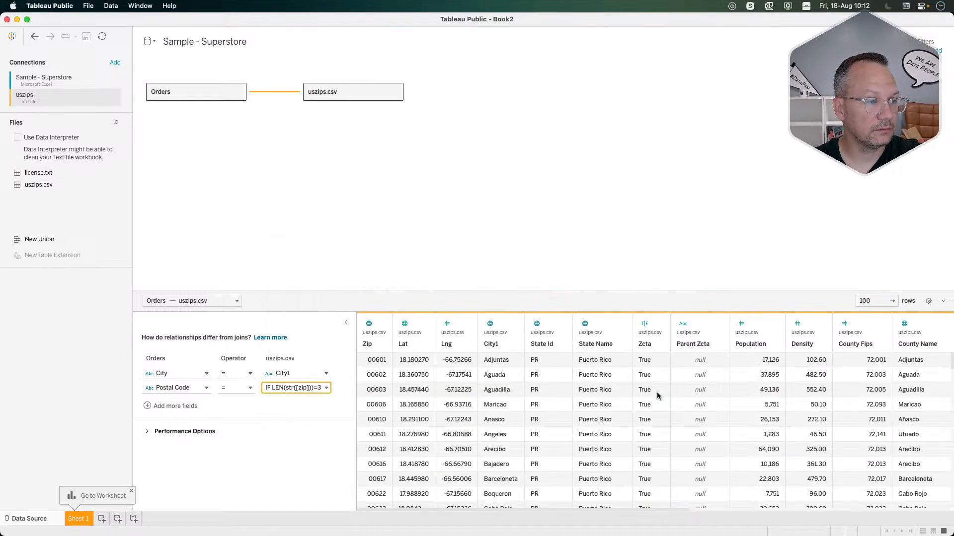
Step: Add a third field pair to the Orders–uszips.csv relationship, matching State/Province to State Id
scroll(657, 392, right, 10)
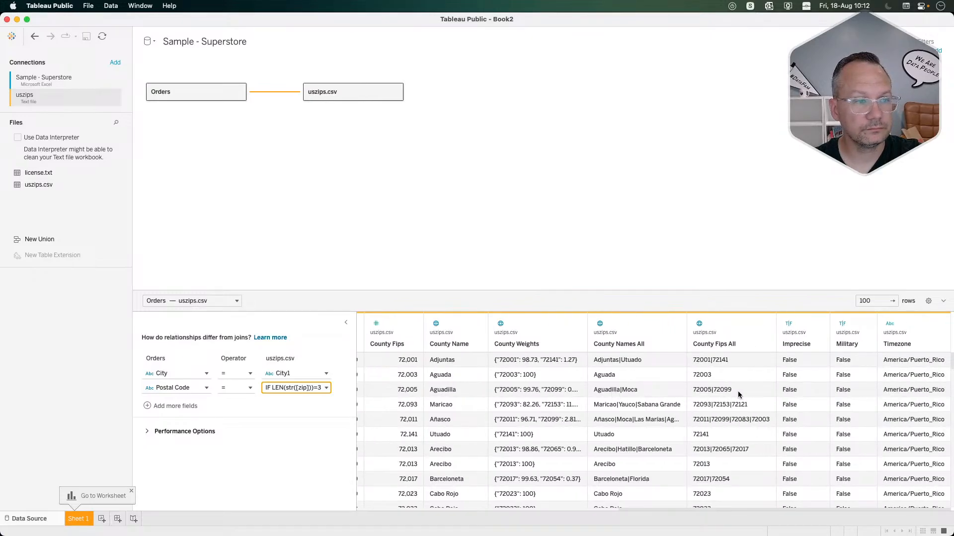
scroll(643, 425, left, 10)
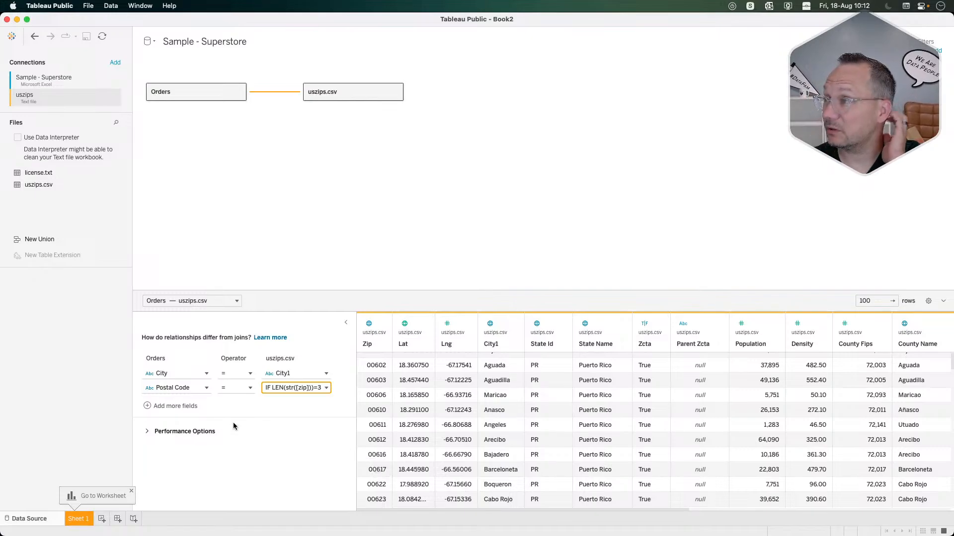
click(287, 194)
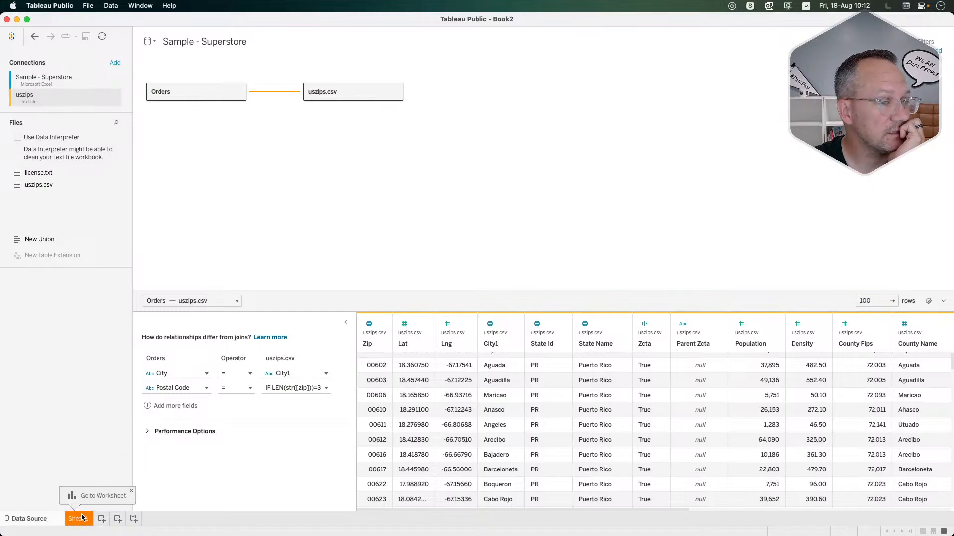
click(176, 405)
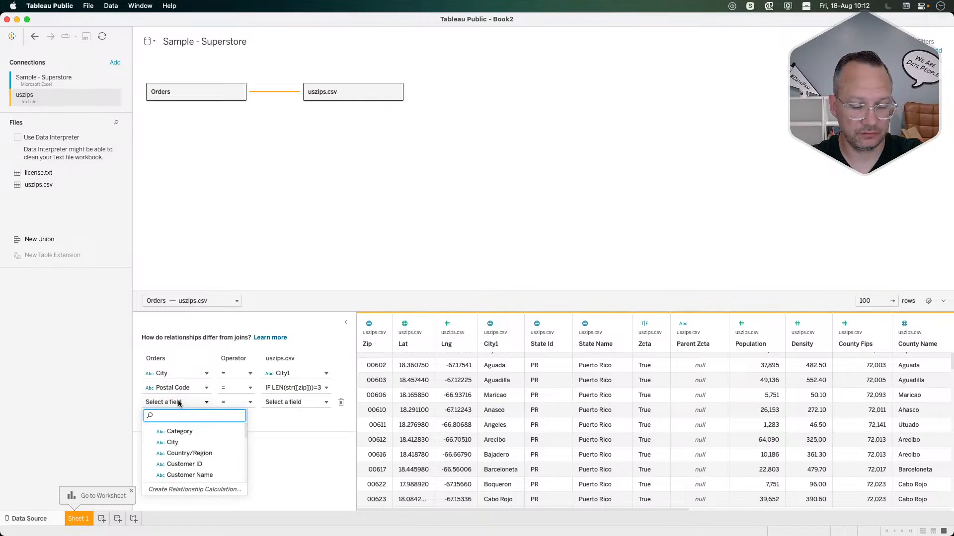
text(sta)
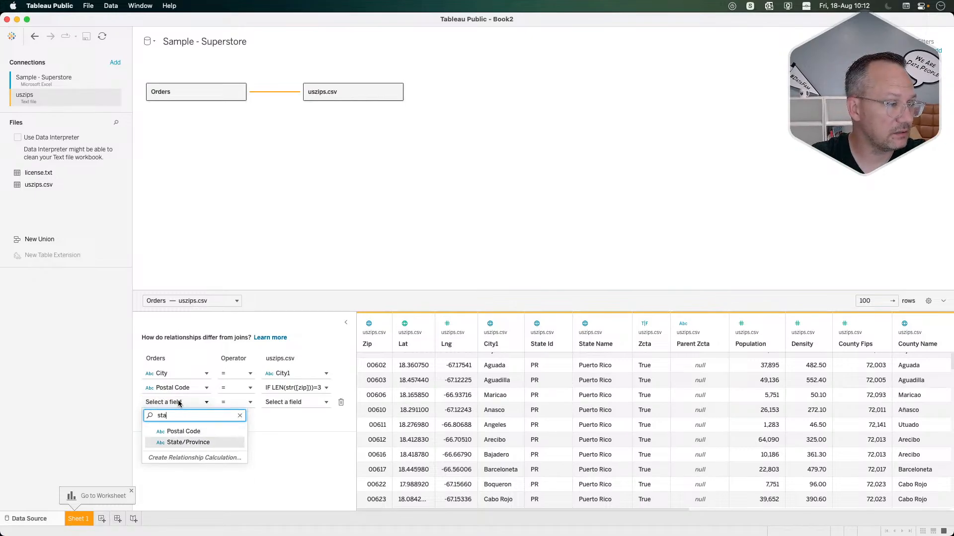
click(188, 443)
click(289, 403)
text(sta)
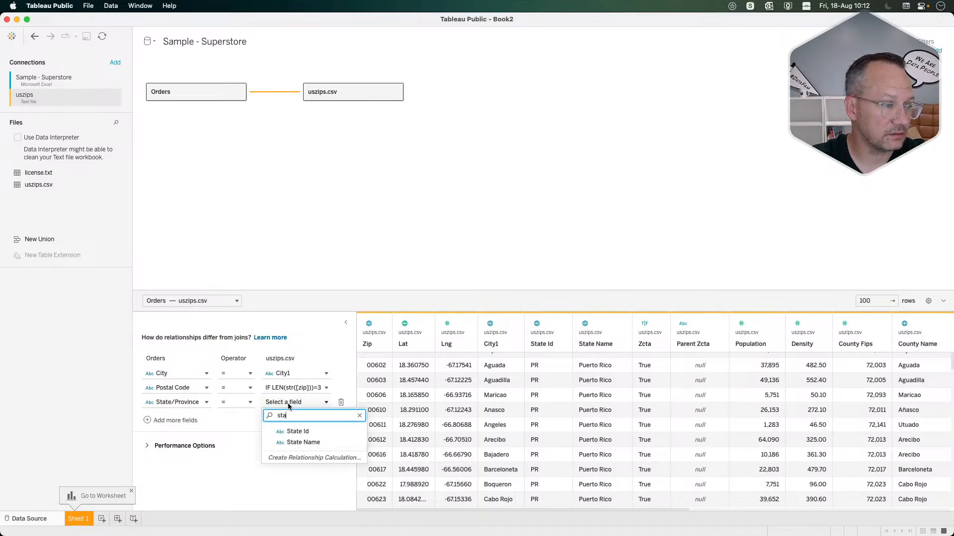
click(273, 431)
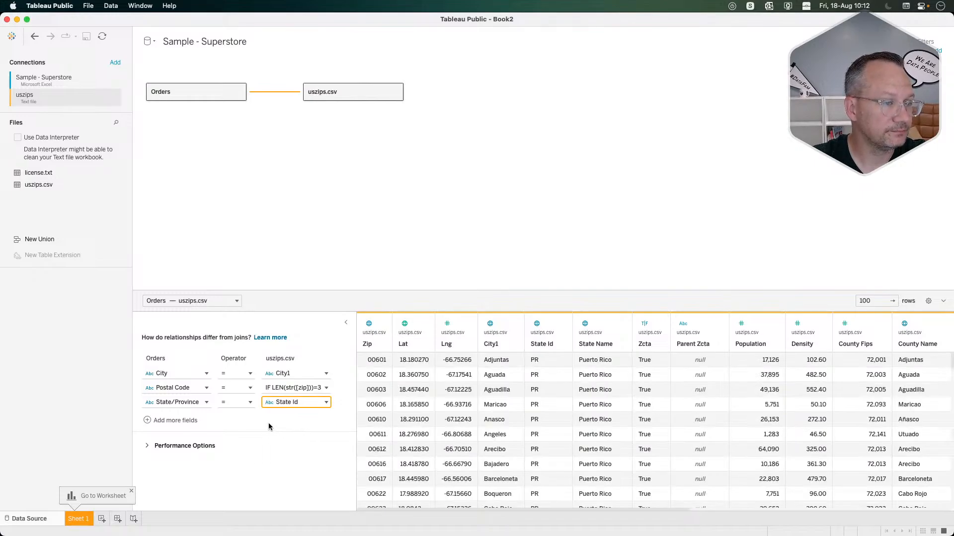
click(269, 427)
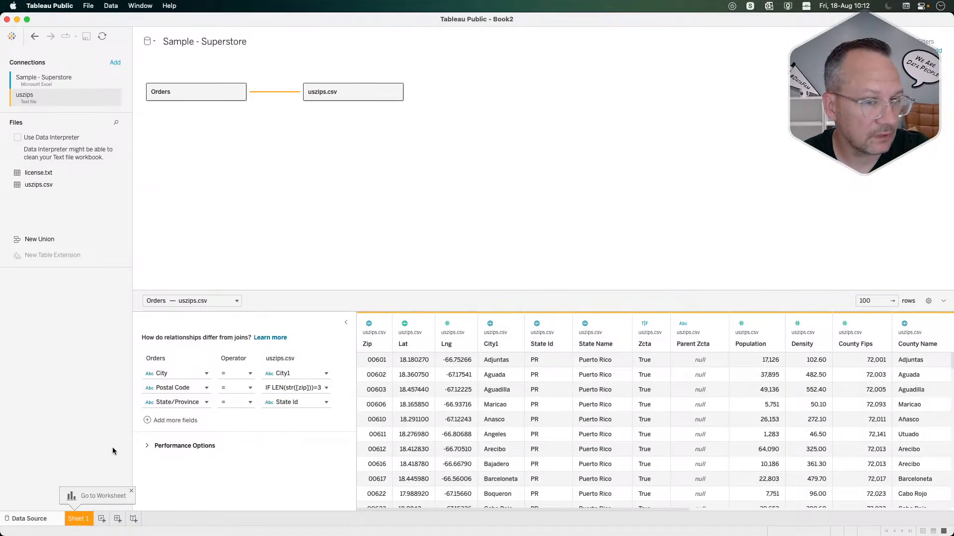
Step: Open Sheet 1 and plot City from the Orders Location hierarchy as a map
click(78, 519)
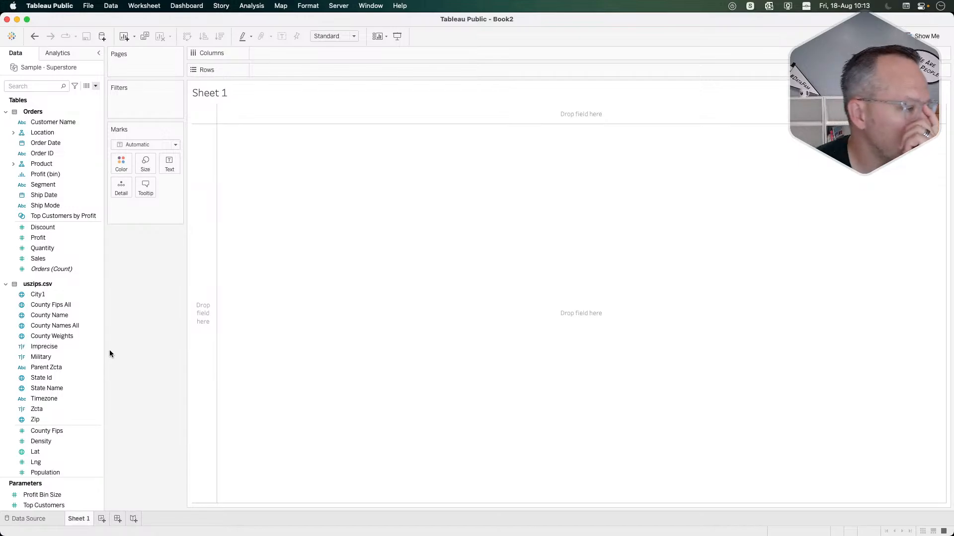
click(14, 132)
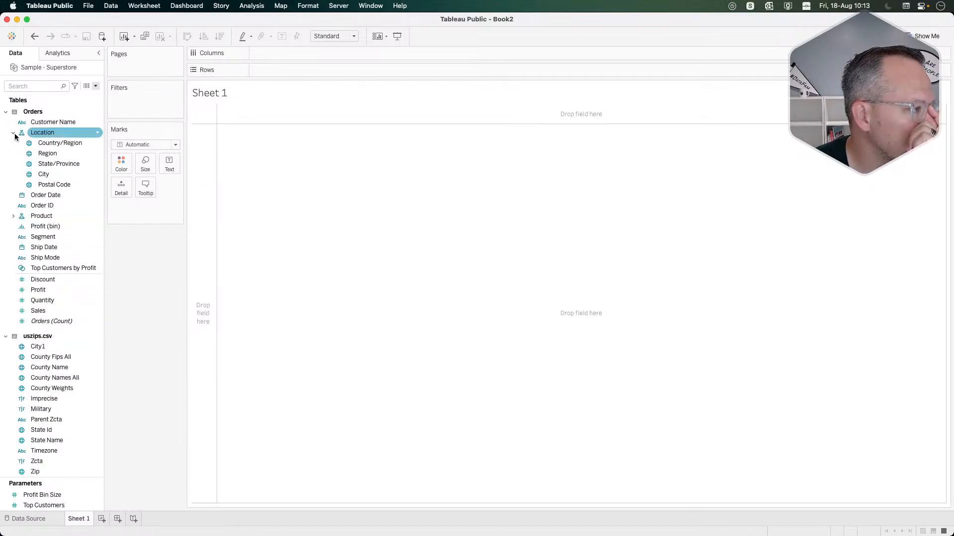
click(62, 175)
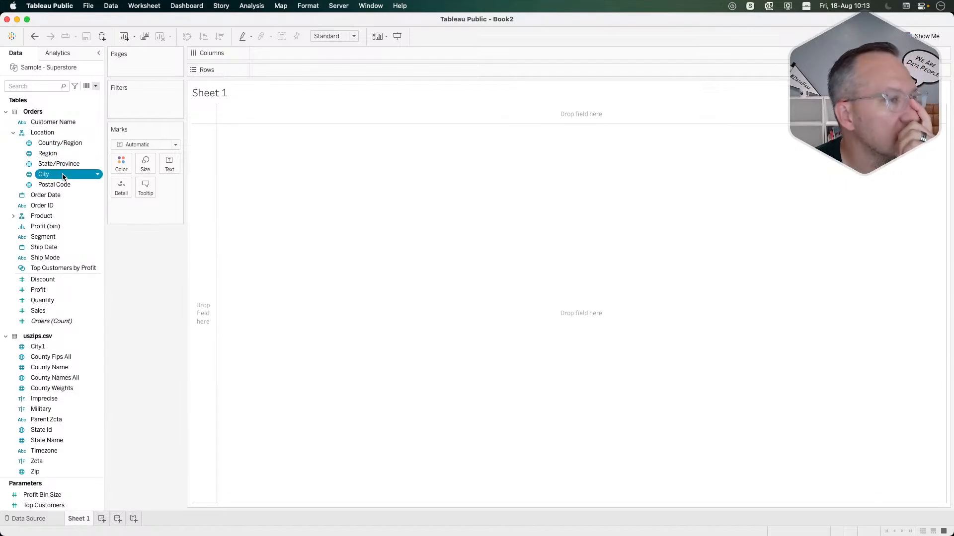
double_click(62, 175)
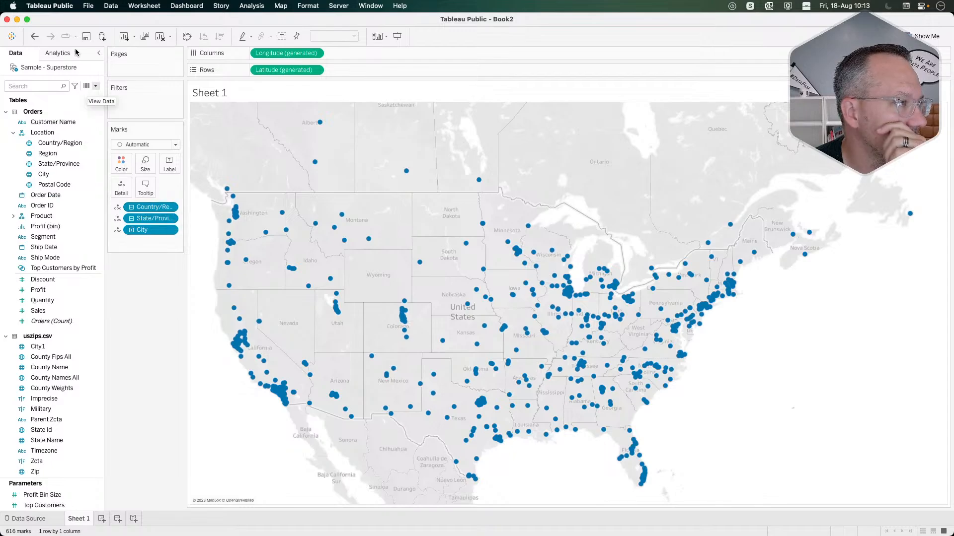
Step: Add a data source filter on Country/Region to Sample - Superstore that keeps only United States
click(111, 6)
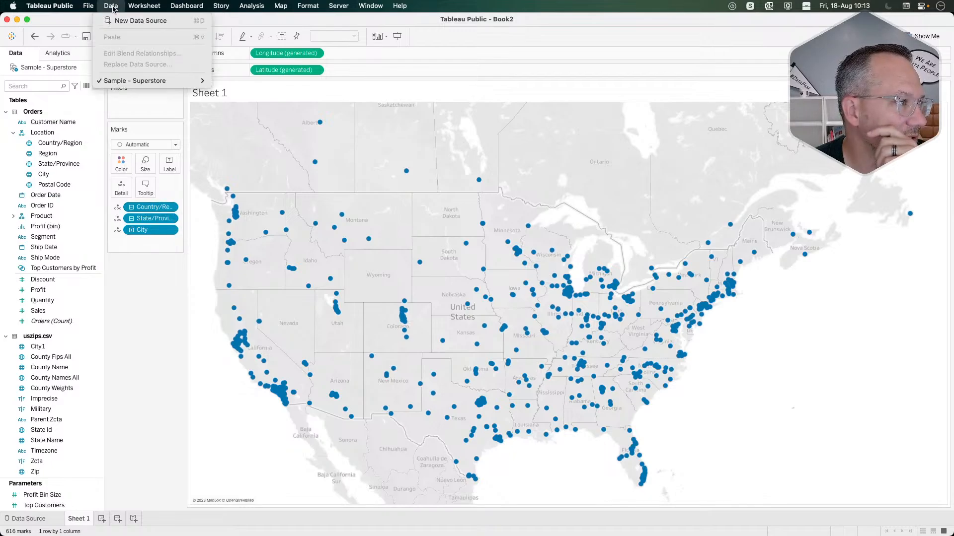
mouse_move(134, 81)
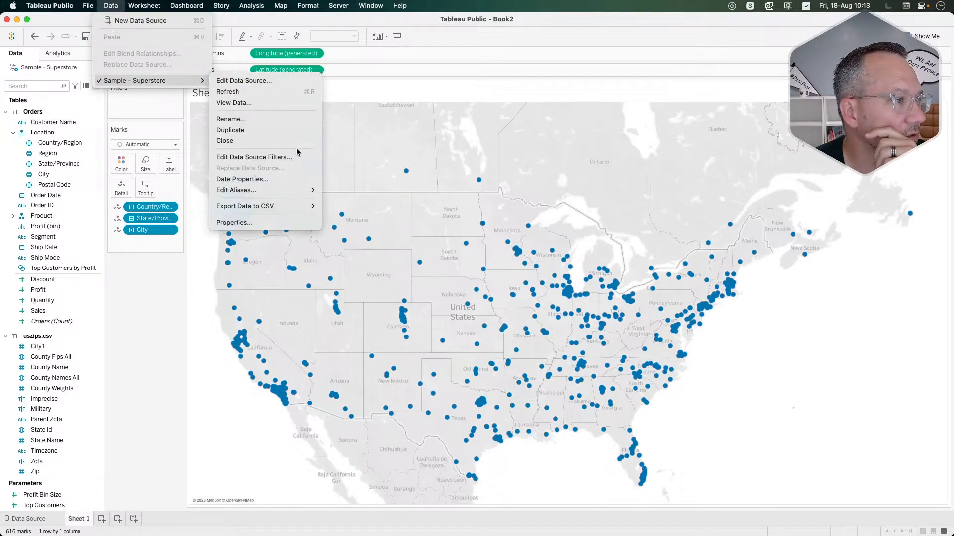
click(259, 158)
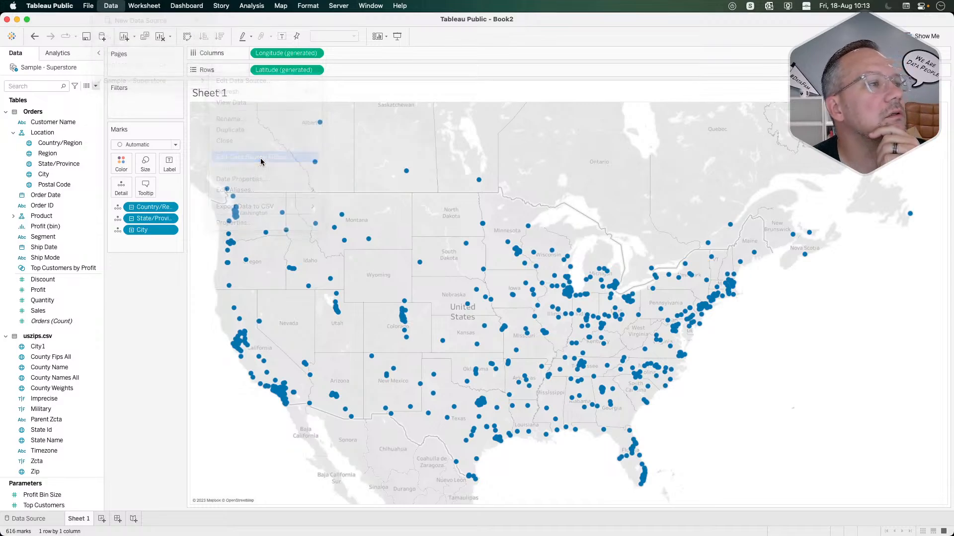
click(381, 297)
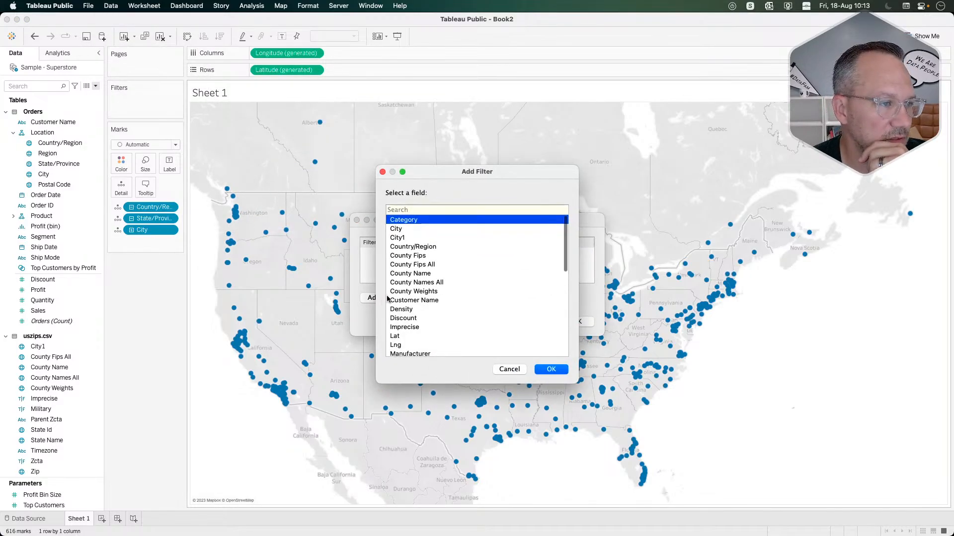
click(437, 247)
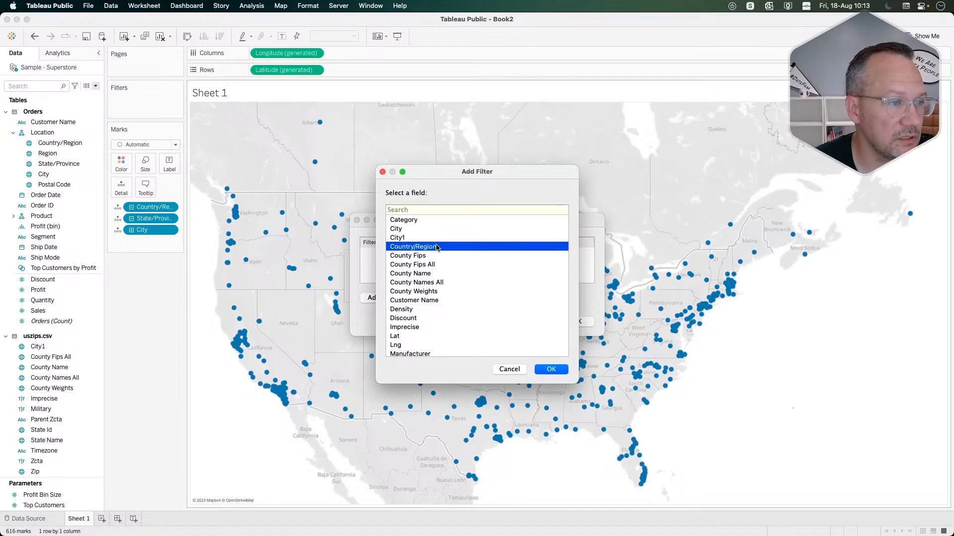
click(552, 370)
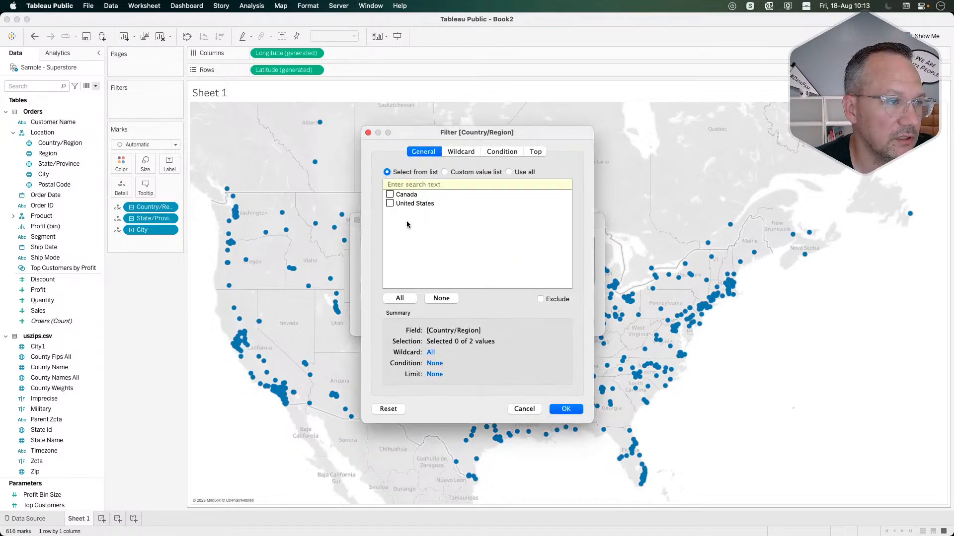
click(574, 411)
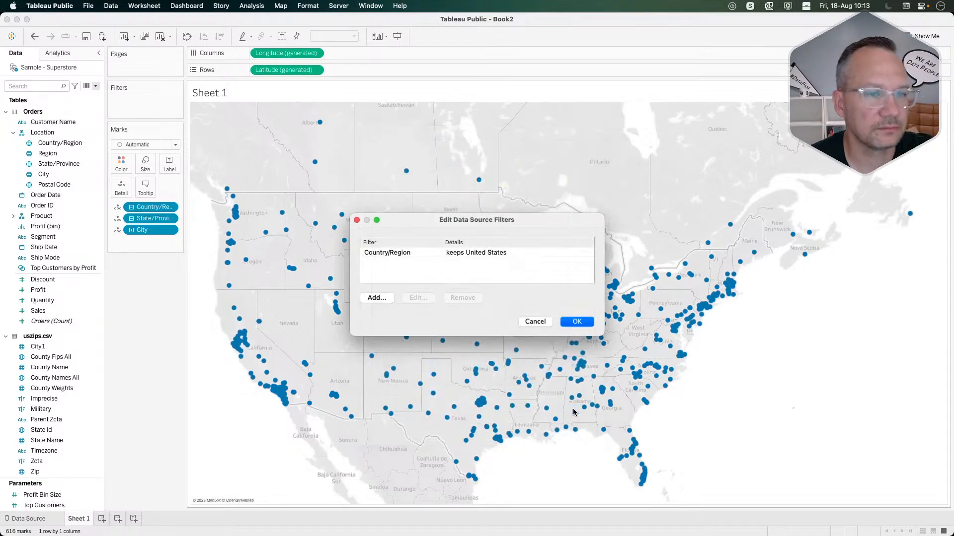
click(577, 322)
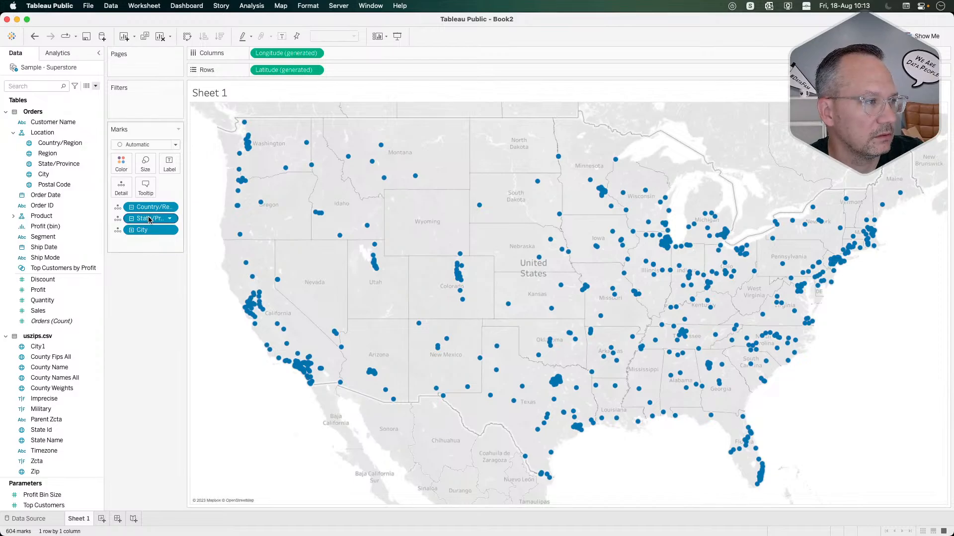
Step: Try adding State Id from uszips.csv to the city map as a separate marks layer
scroll(65, 347, down, 5)
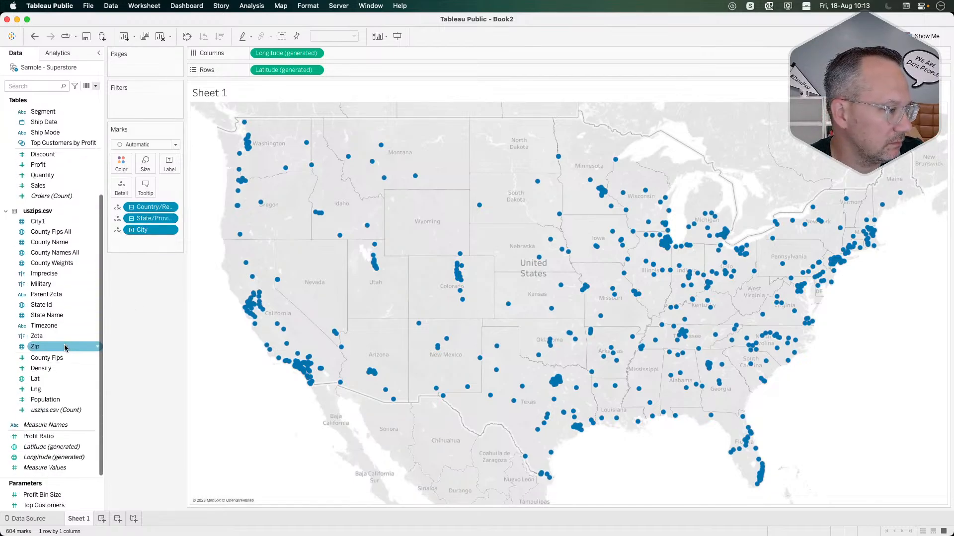
scroll(61, 389, up, 5)
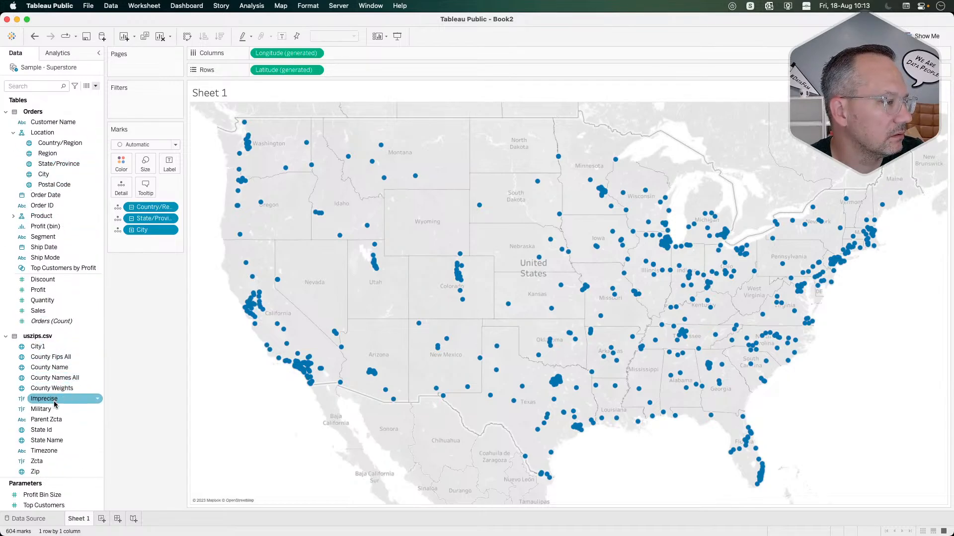
drag(50, 434, 277, 125)
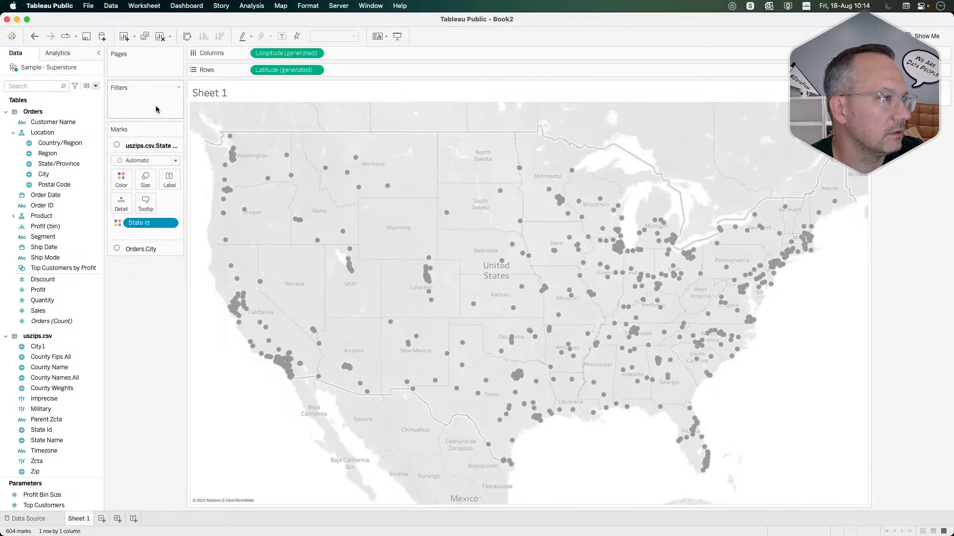
Step: Clear the sheet and start a new map from State Id in uszips.csv
click(159, 36)
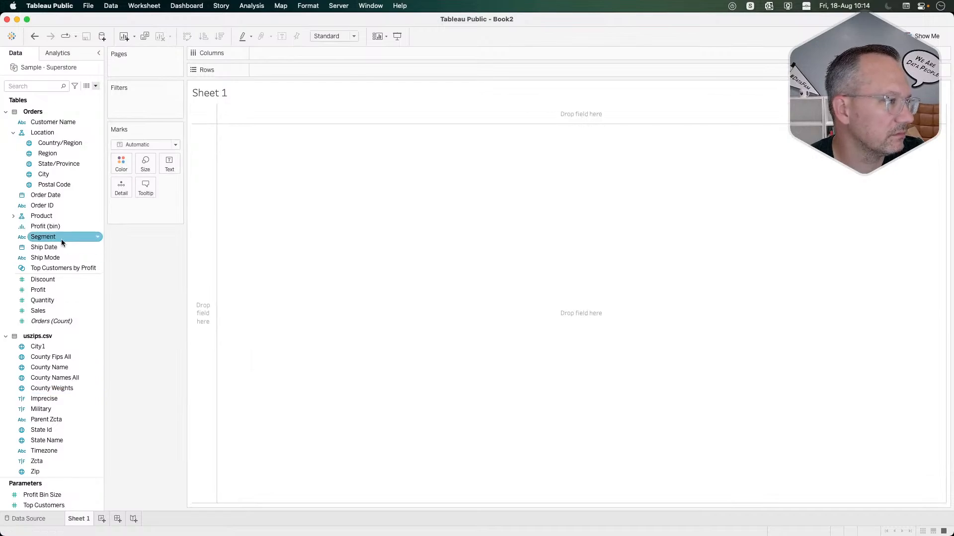
scroll(57, 412, down, 3)
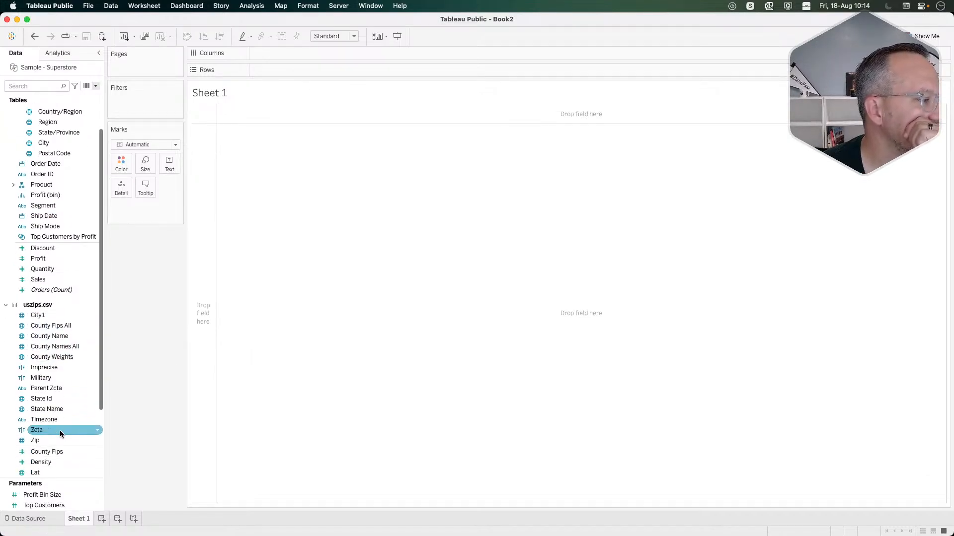
double_click(46, 400)
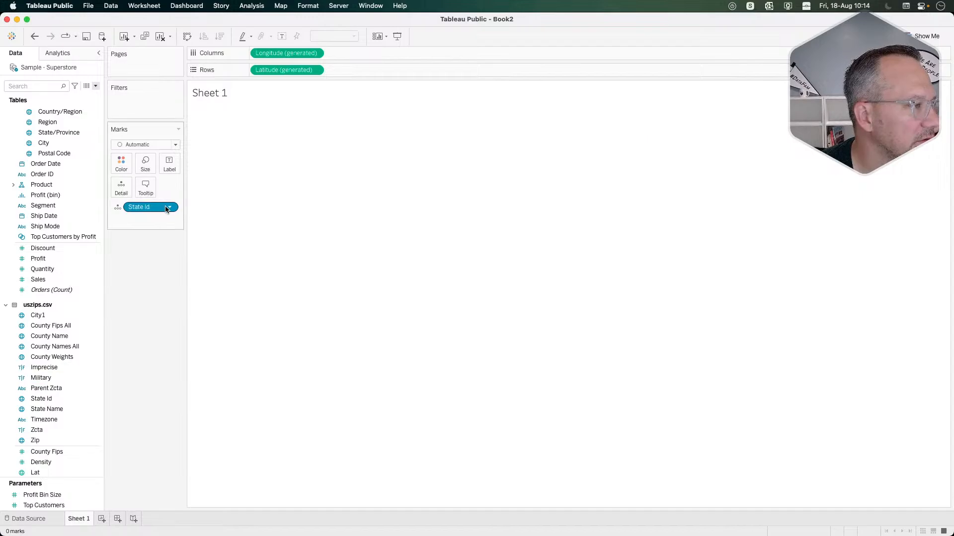
Step: Check the field description of State Id in uszips.csv, including its geographic role and domain
right_click(66, 397)
mouse_move(103, 265)
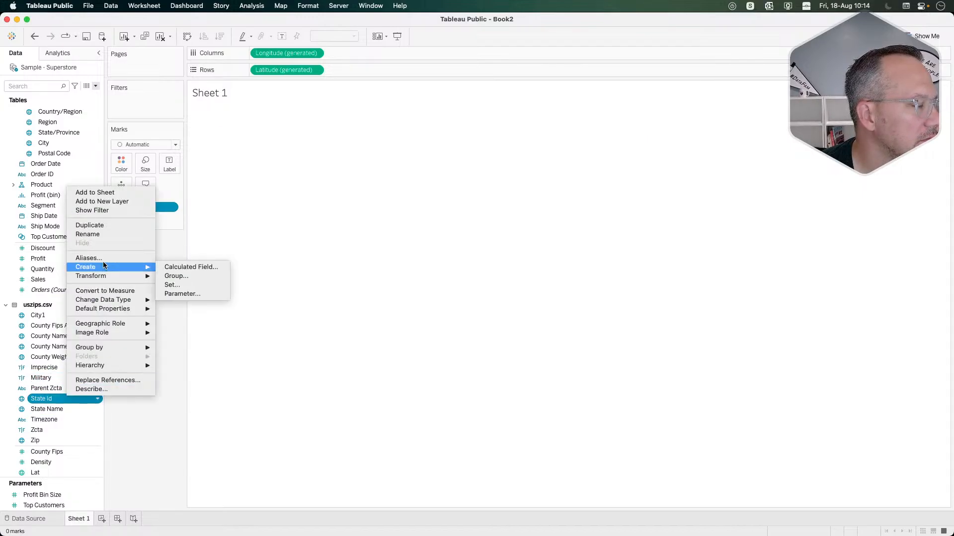
click(103, 389)
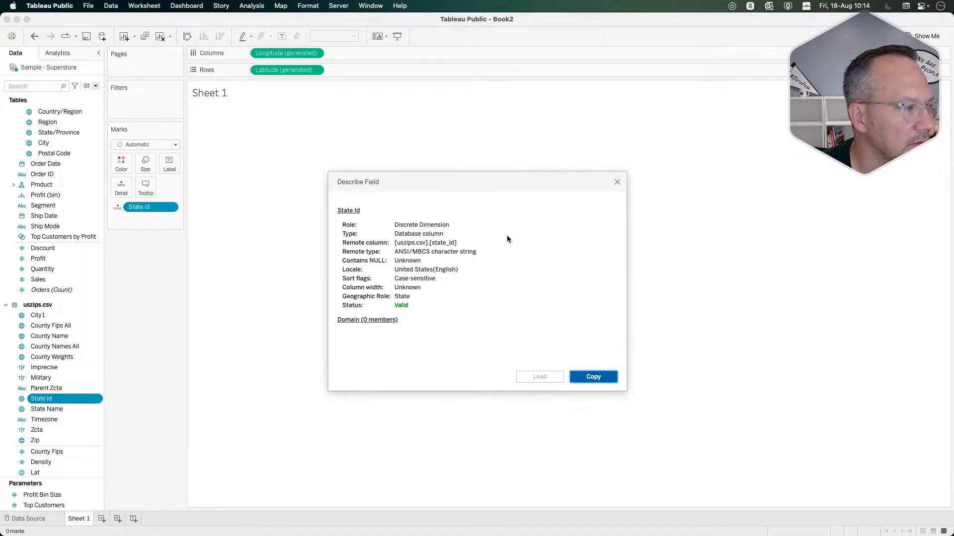
click(617, 183)
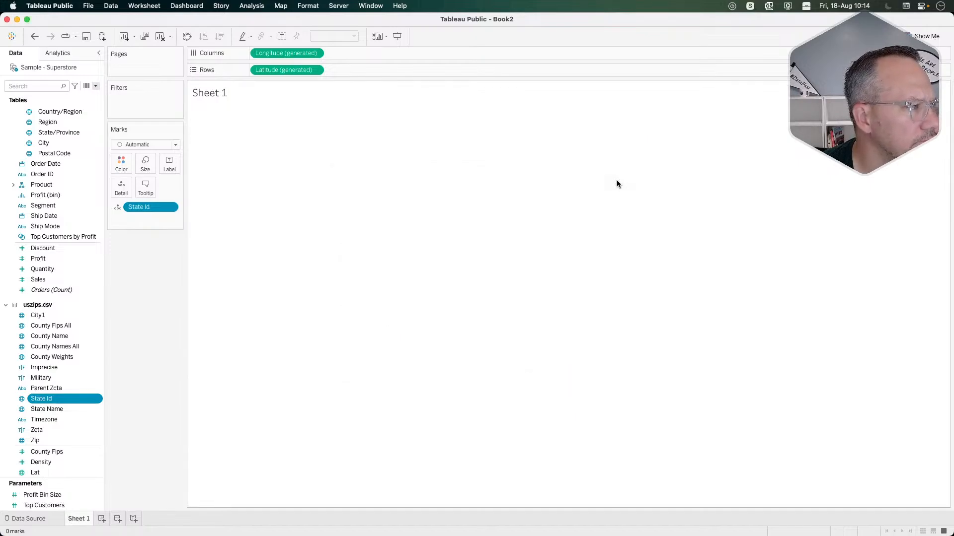
Step: Return to the data source and remove the State/Province = State Id condition from the relationship between Orders and uszips.csv
right_click(65, 70)
click(79, 81)
click(350, 92)
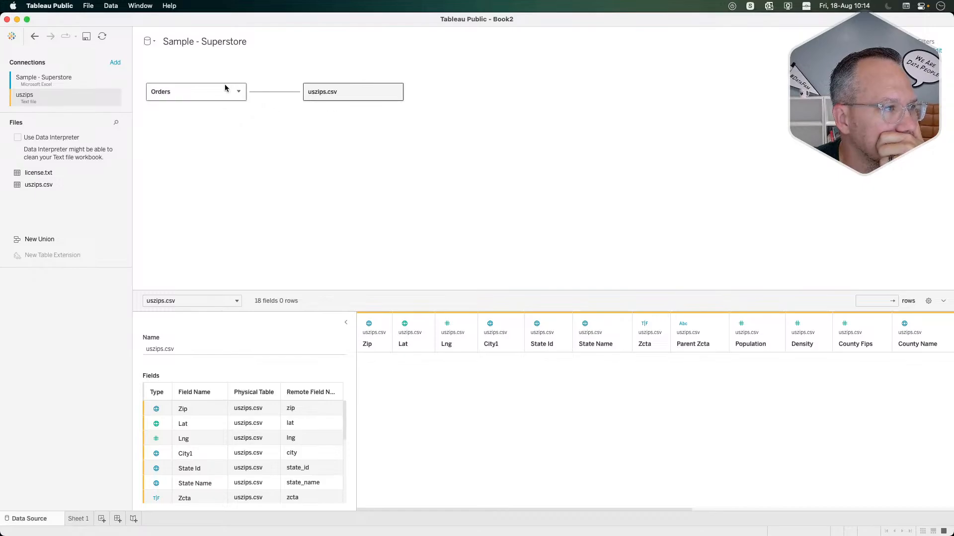
click(211, 91)
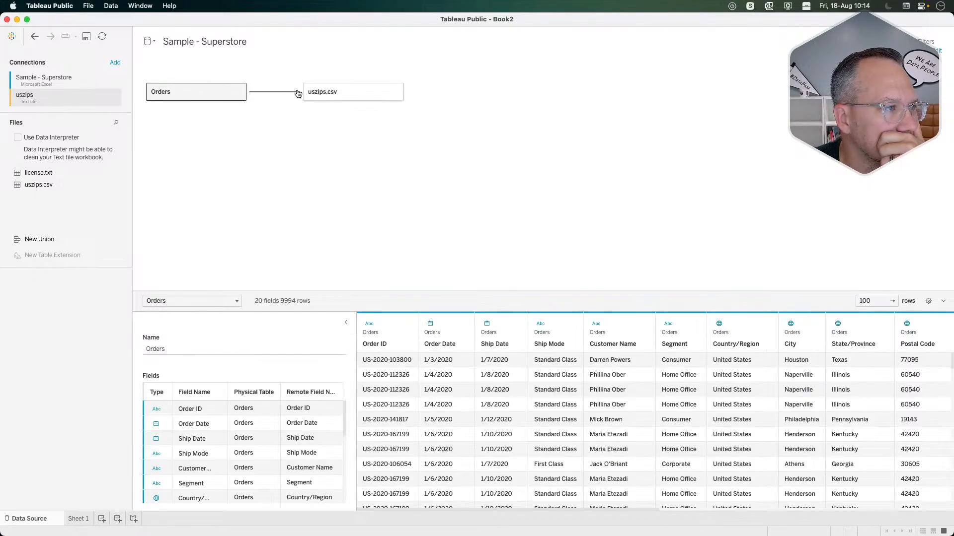
click(323, 96)
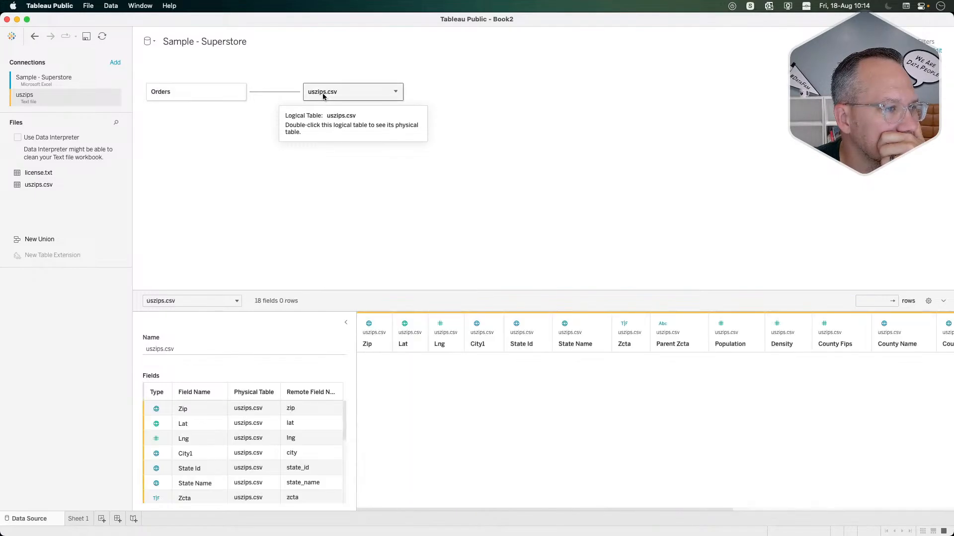
click(274, 93)
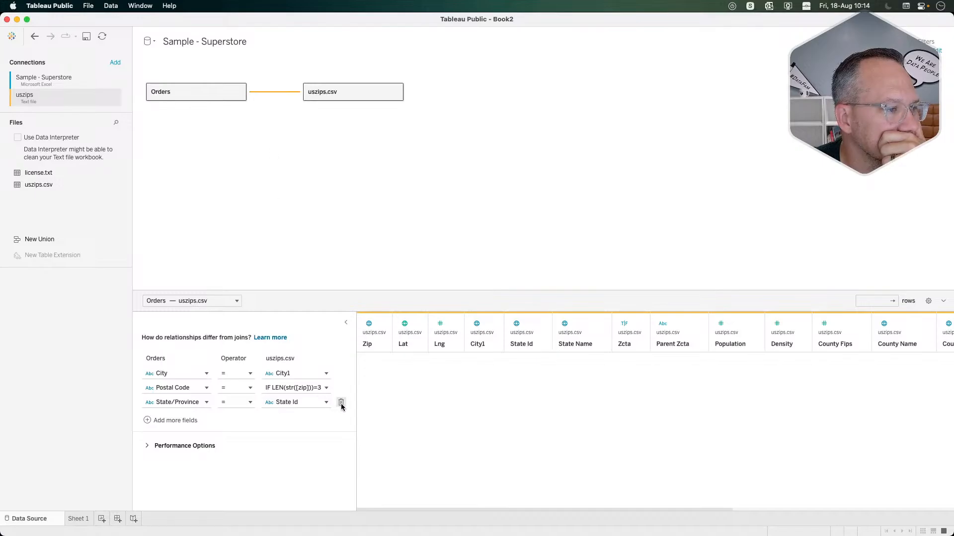
click(341, 402)
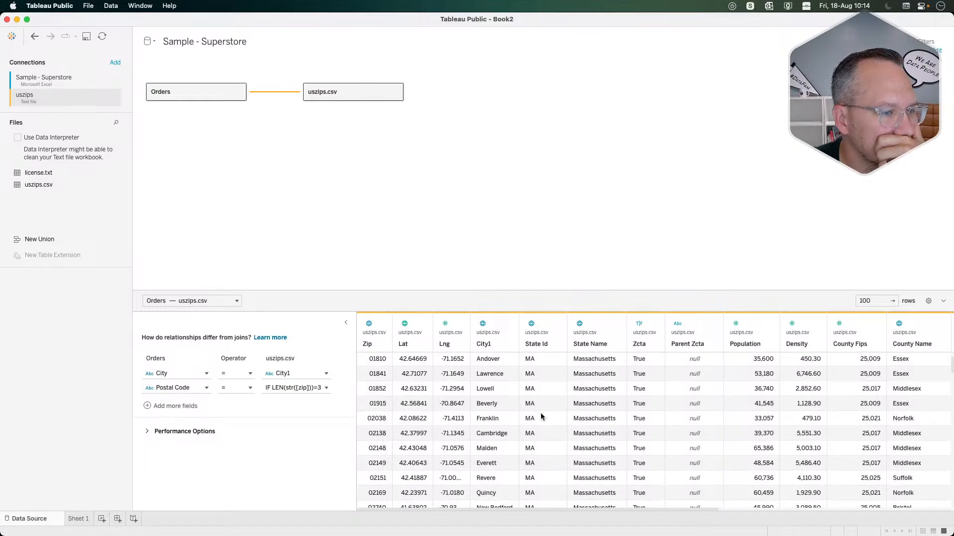
Step: Compare the State Id and State Name columns of uszips.csv with State/Province in Orders, including State Id's data type
scroll(541, 416, right, 2)
scroll(541, 417, left, 1)
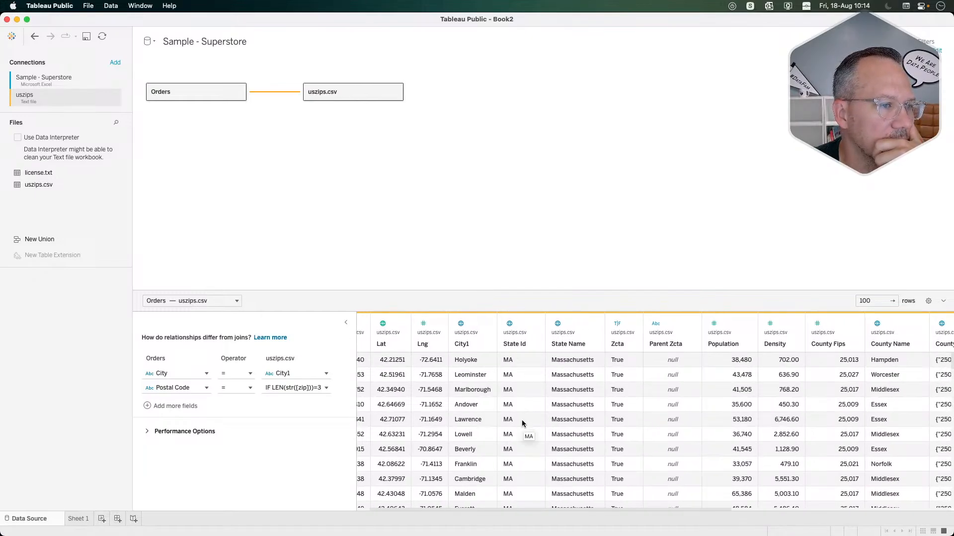
click(510, 327)
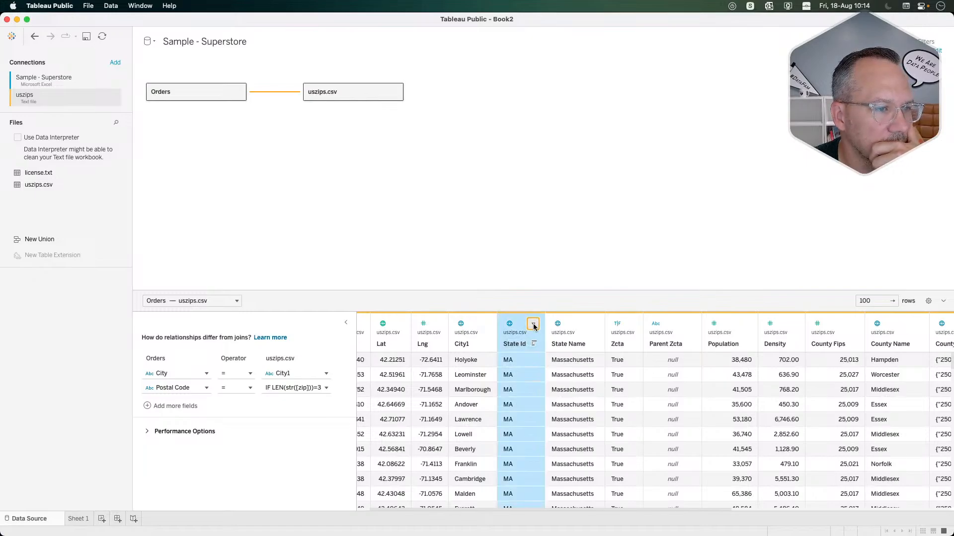
click(511, 325)
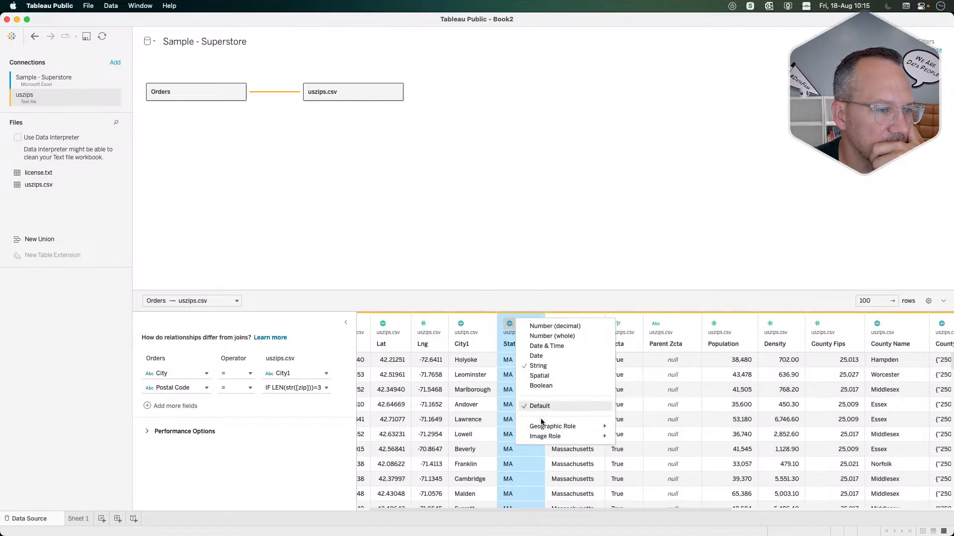
mouse_move(541, 430)
click(457, 283)
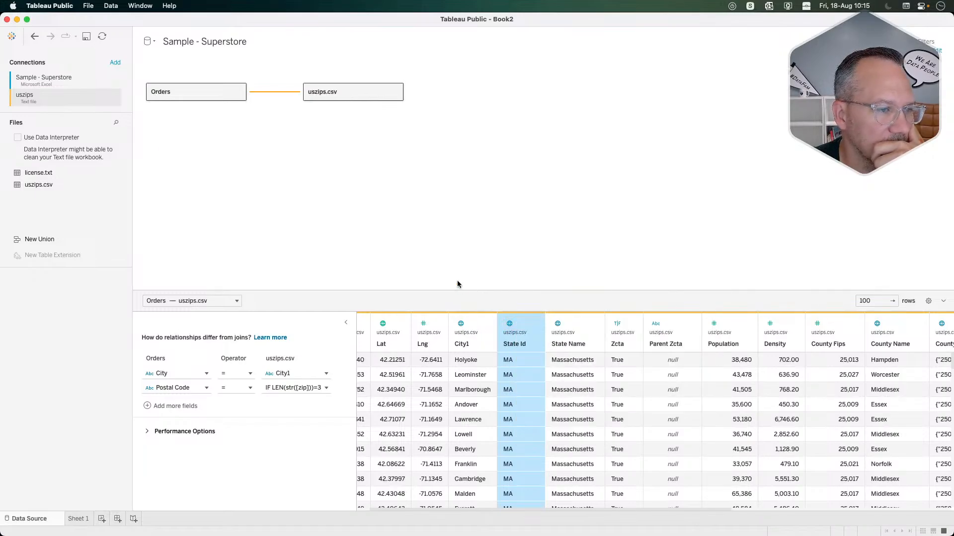
click(207, 95)
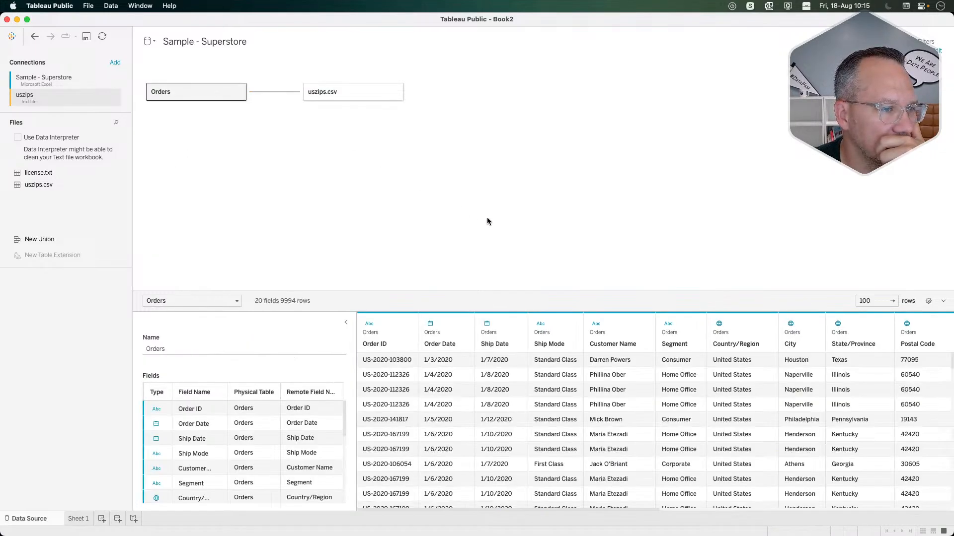
scroll(487, 381, right, 5)
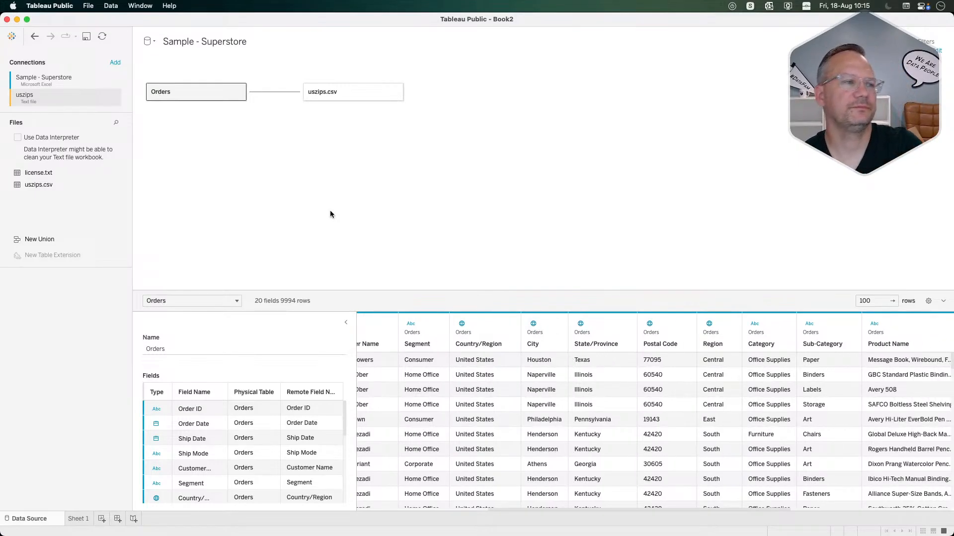
Step: Add a relationship condition matching State/Province in Orders to State Name in uszips.csv
click(276, 92)
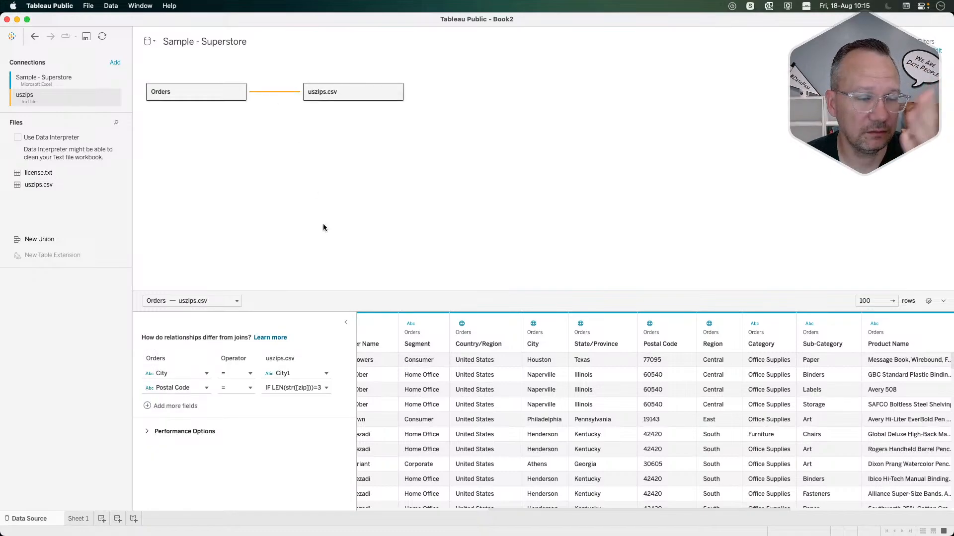
click(175, 406)
click(177, 403)
text(stat)
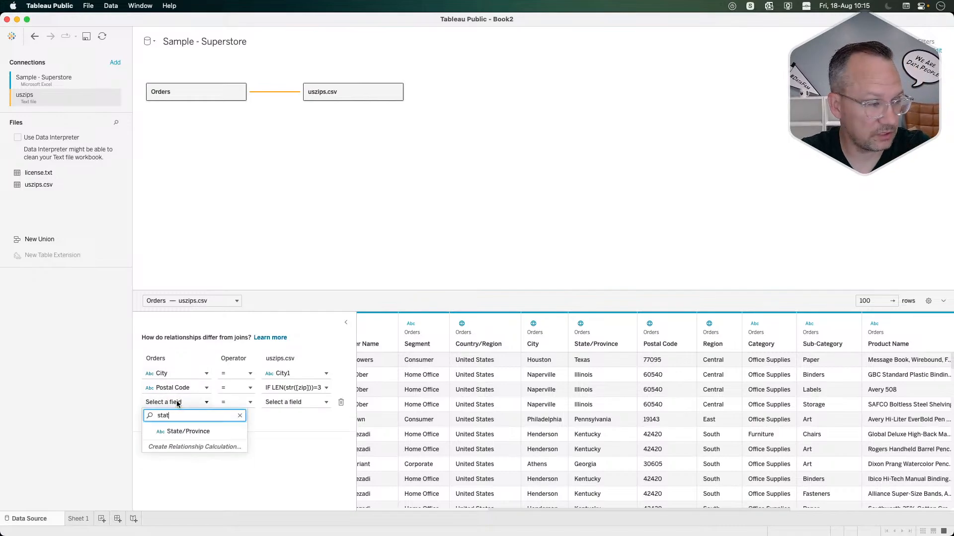
key(Return)
click(289, 403)
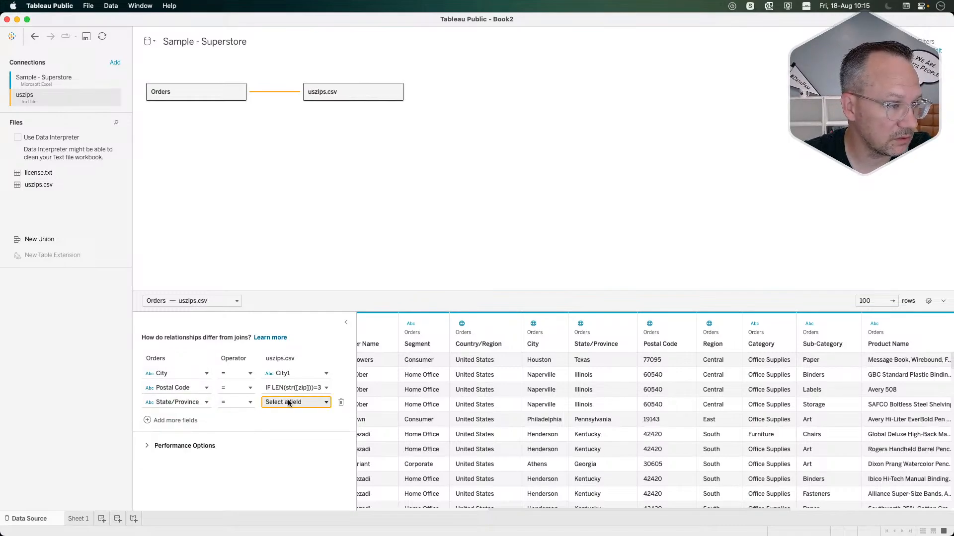
text(stat)
click(301, 442)
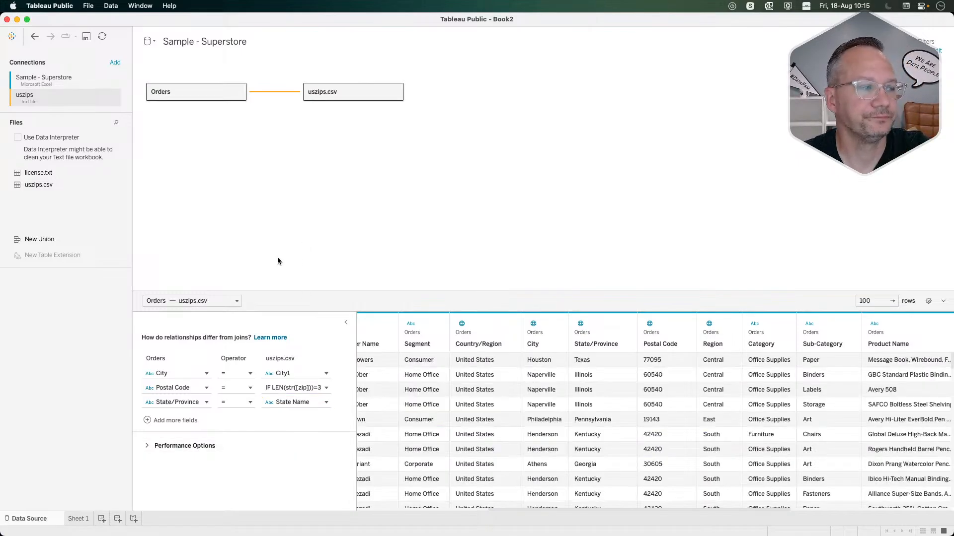
Step: Show the State Id marks on Sheet 1 as filled map shapes with 0% opacity
click(78, 519)
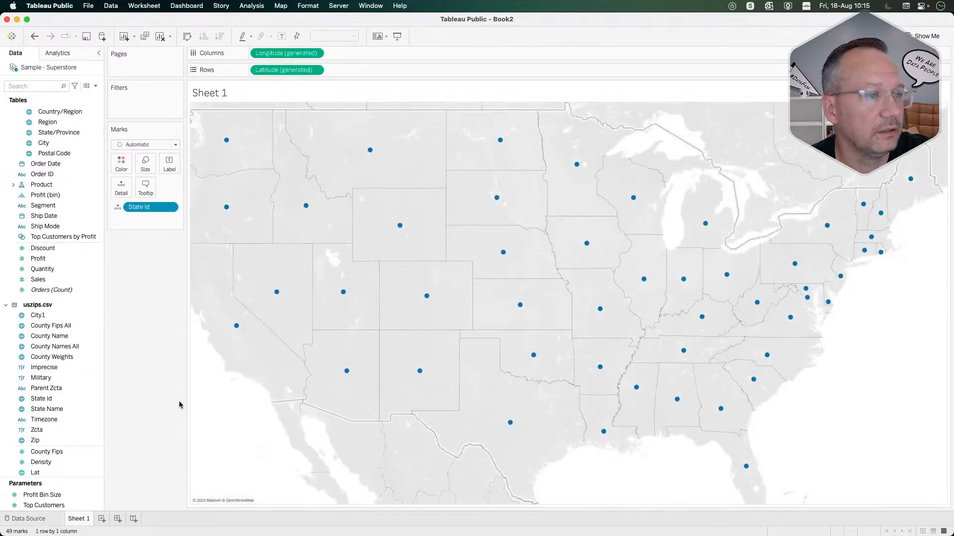
click(144, 144)
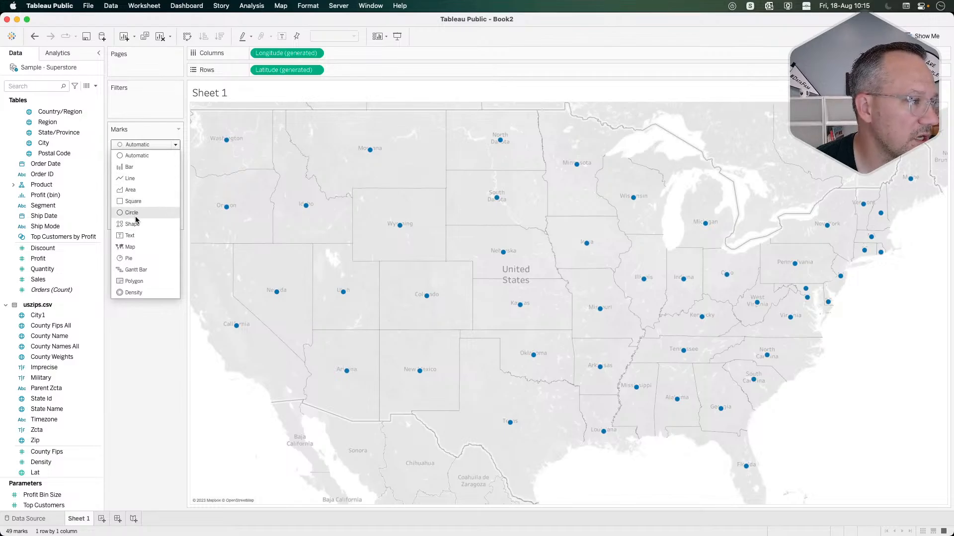
click(131, 247)
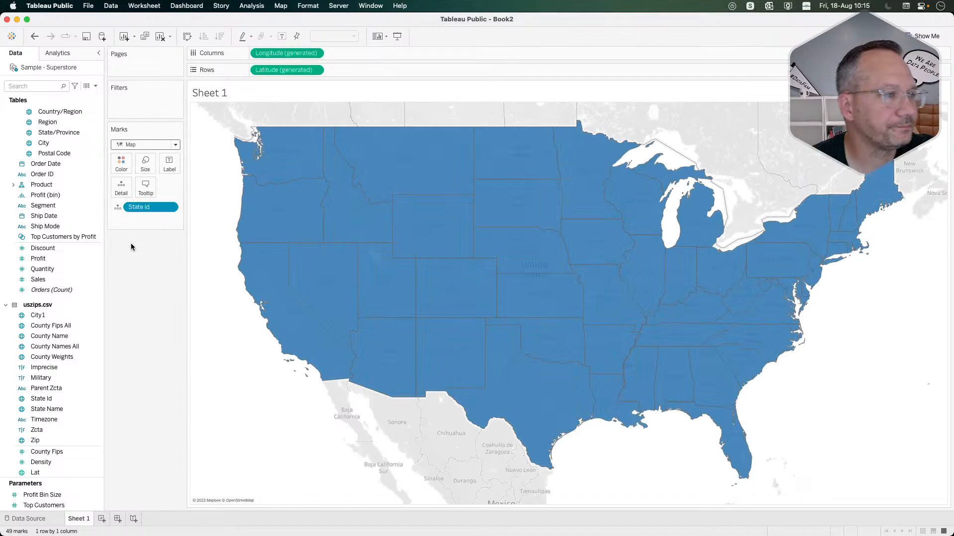
click(121, 163)
drag(163, 287, 96, 289)
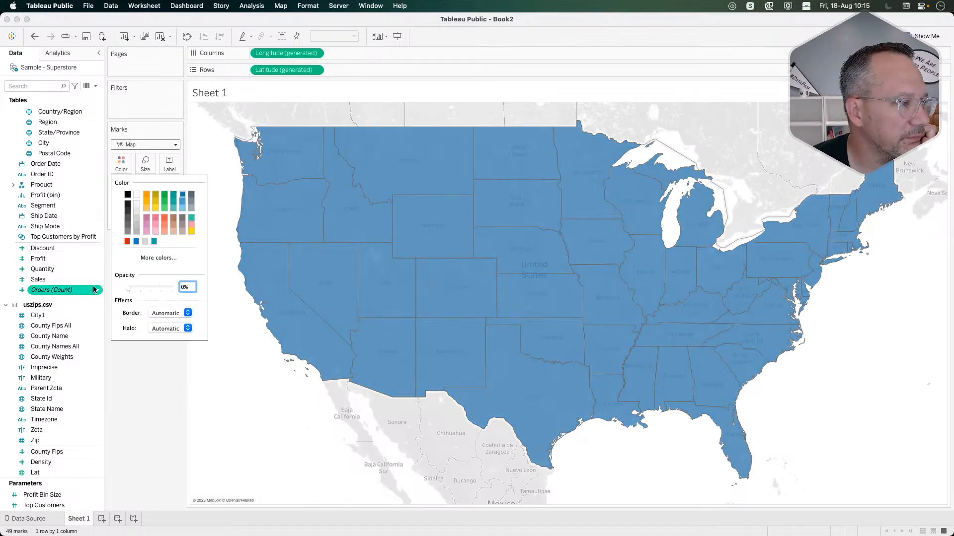
click(172, 402)
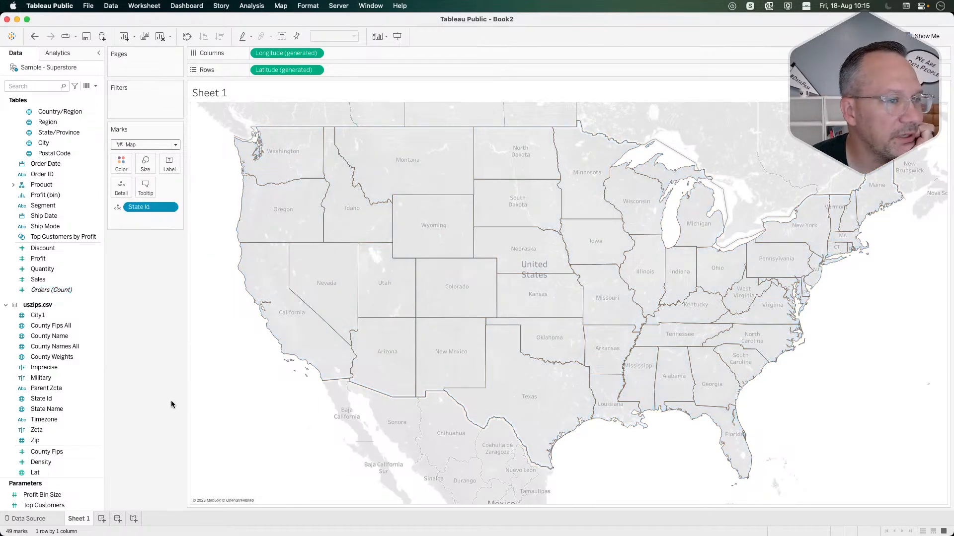
Step: Set the map's background style to Dark
right_click(235, 394)
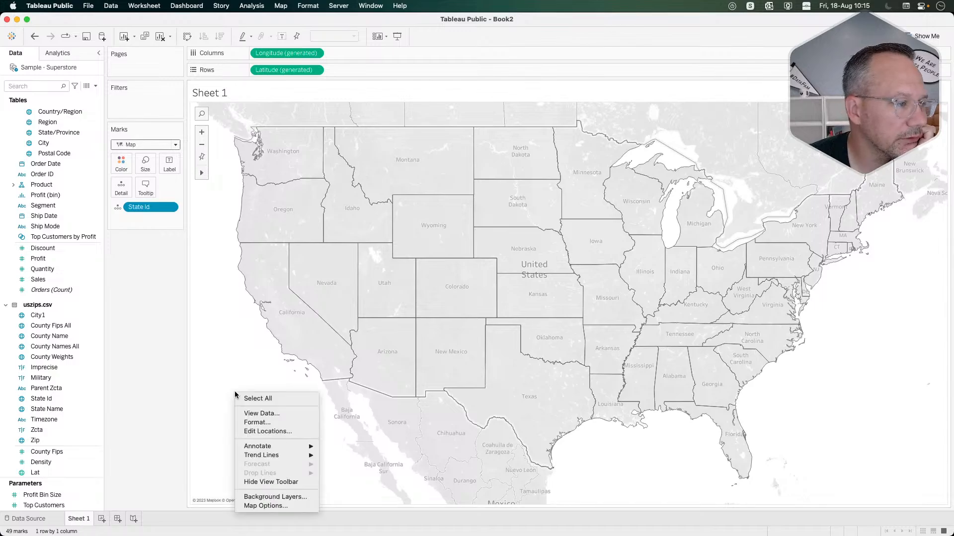
click(263, 498)
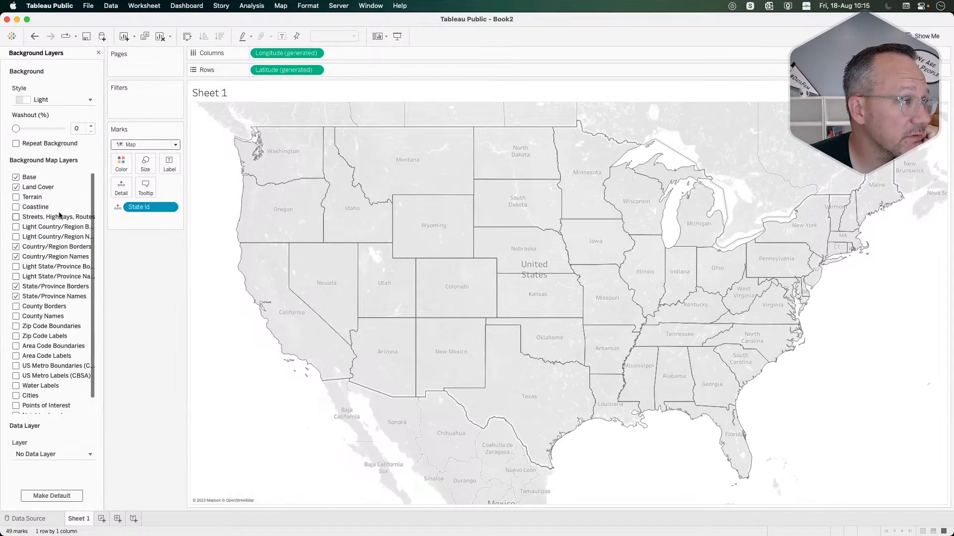
click(48, 103)
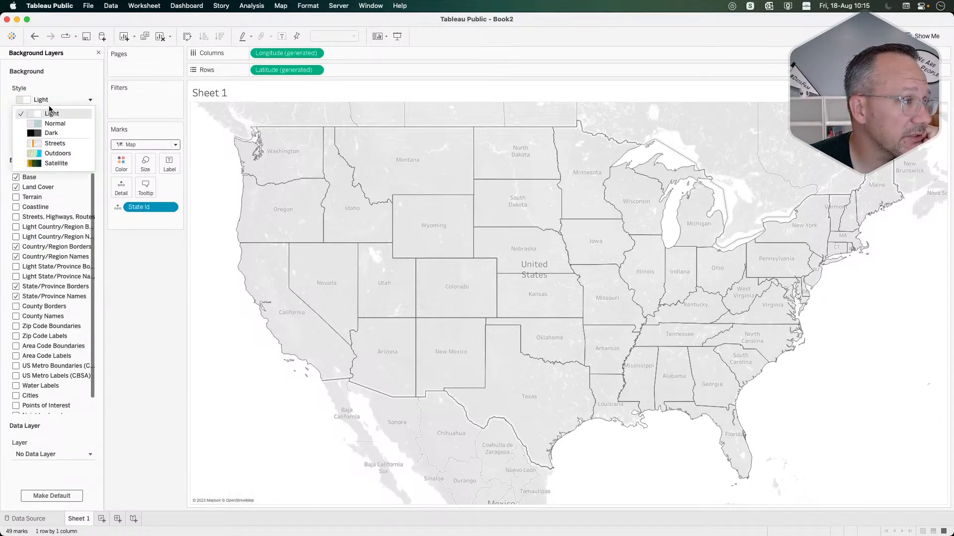
click(58, 133)
Step: Give the State Id shapes a white border and close the background layer settings
click(122, 163)
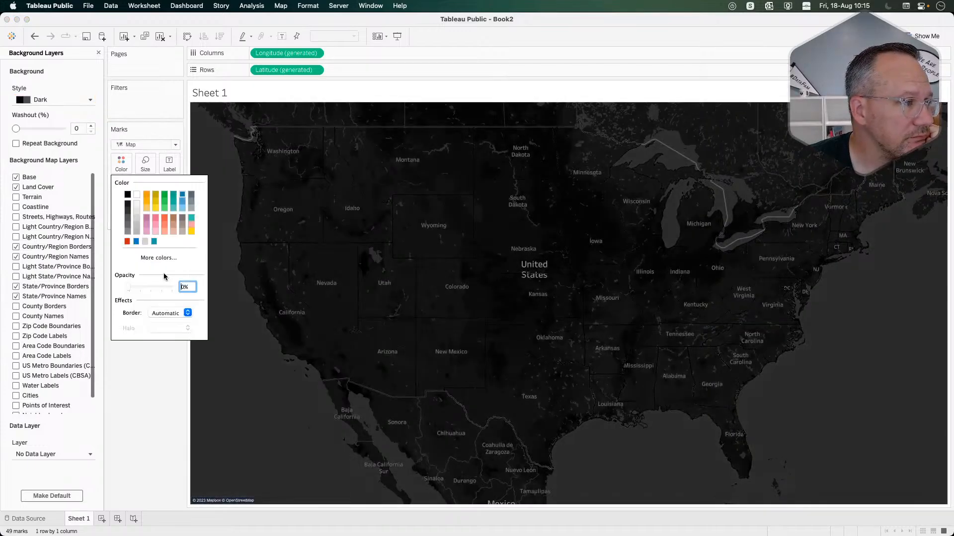
click(158, 313)
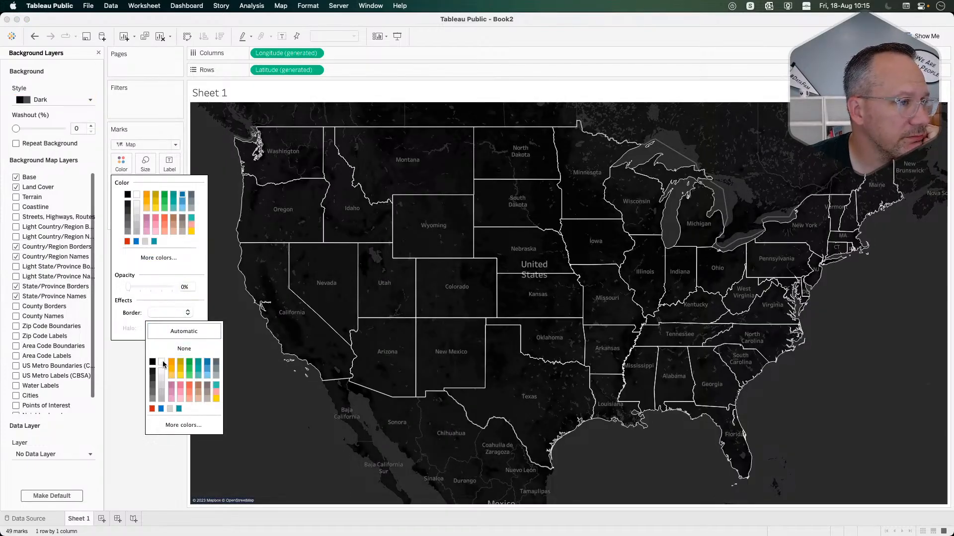
click(164, 469)
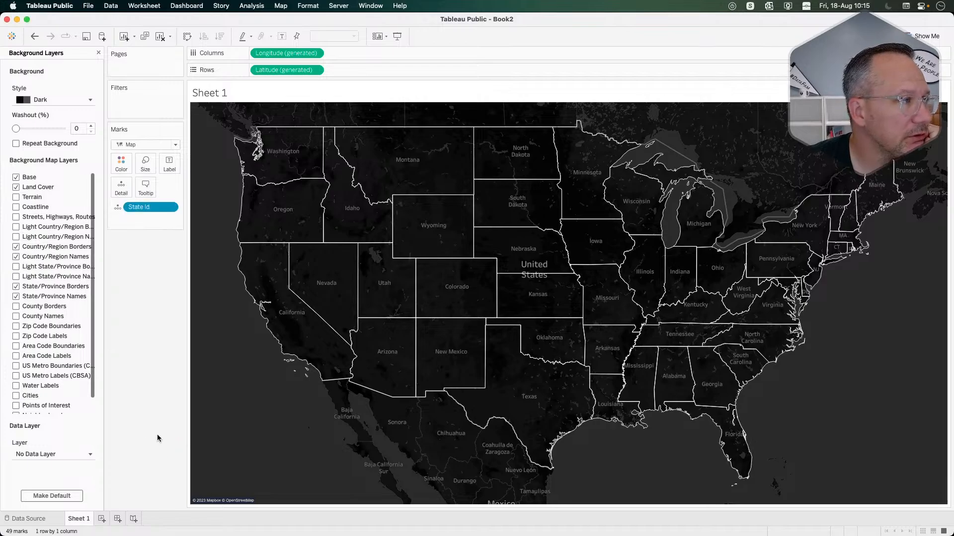
click(99, 52)
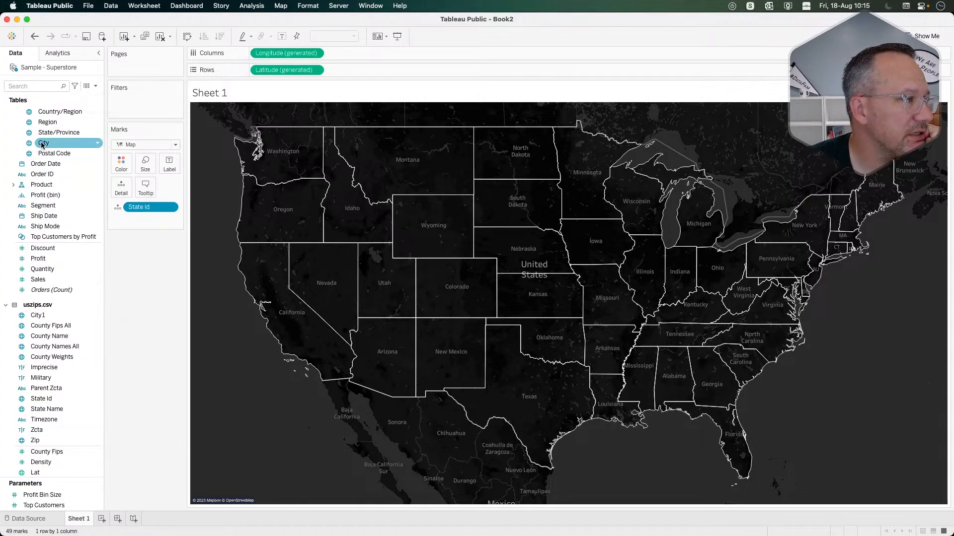
Step: Add City from Orders to the state map as a separate marks layer
drag(54, 144, 271, 125)
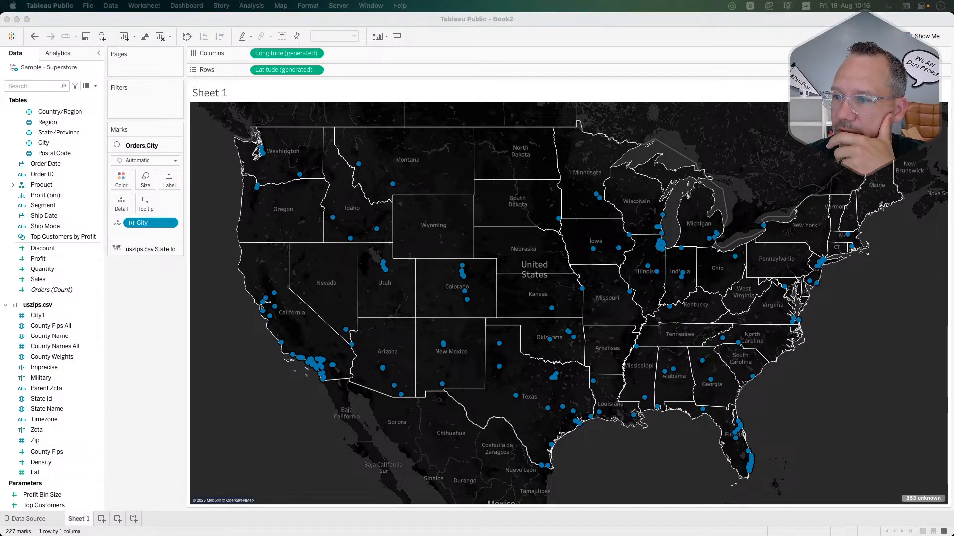
click(160, 369)
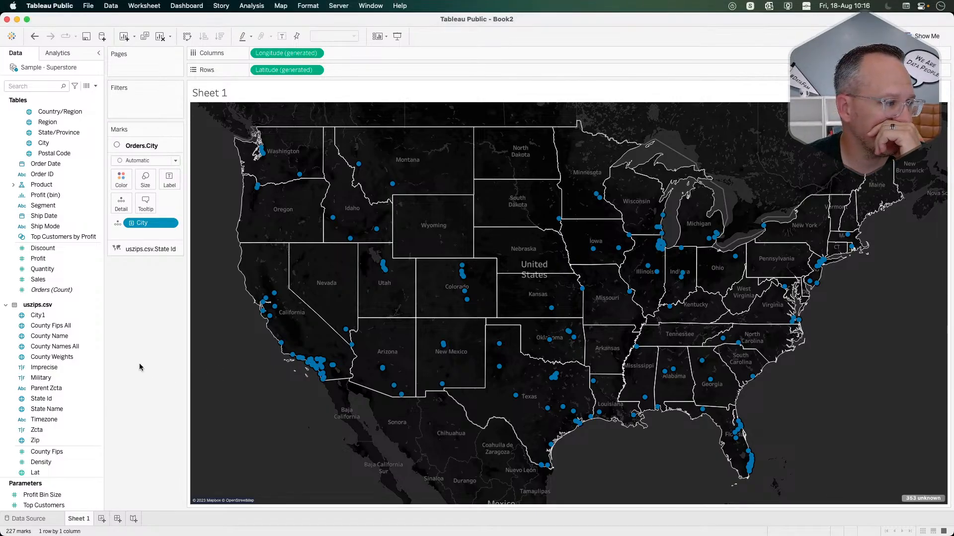
click(96, 87)
click(75, 95)
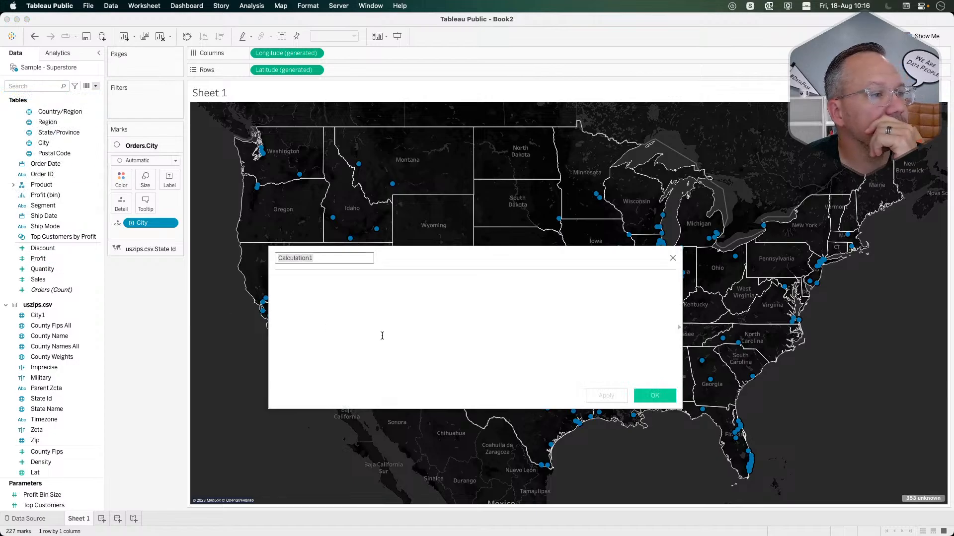
click(673, 258)
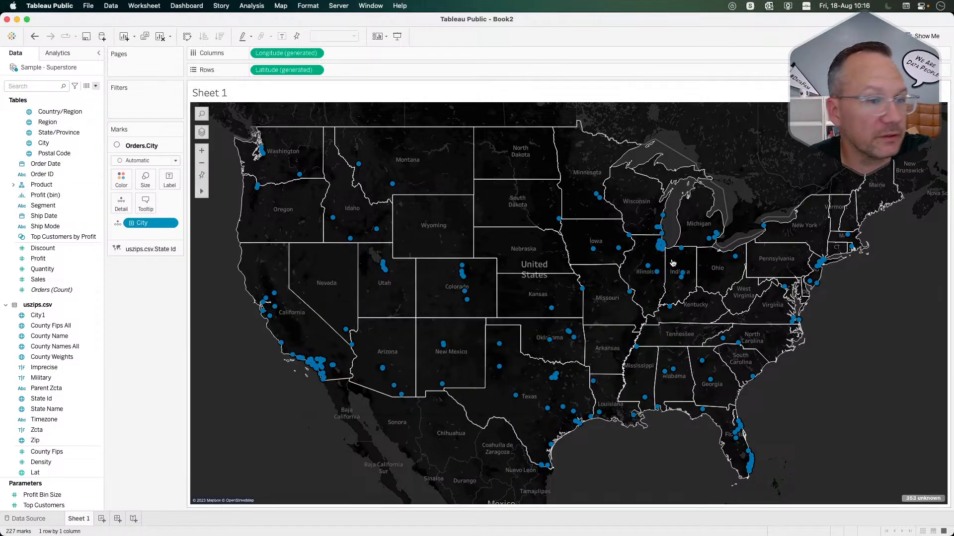
Step: Create a string parameter named pState with the current value All
click(95, 86)
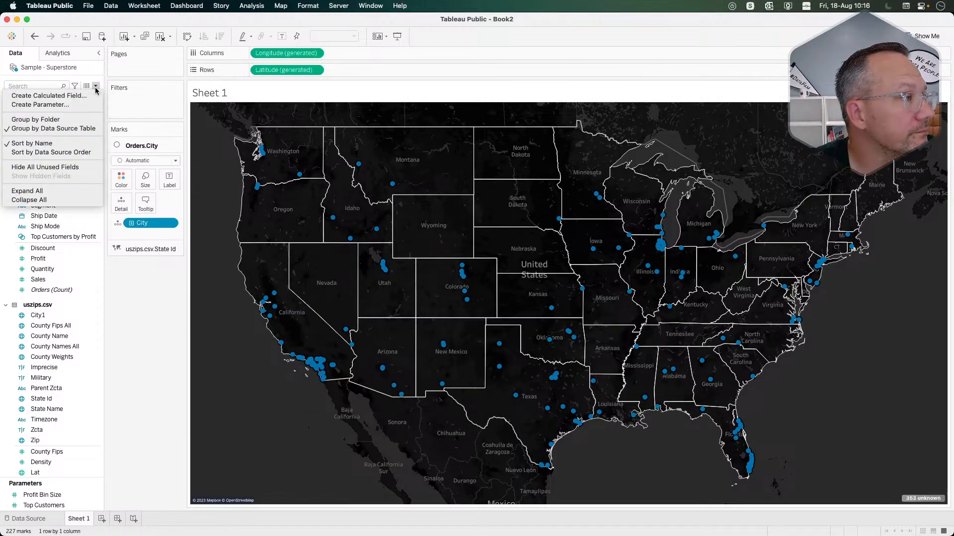
click(69, 106)
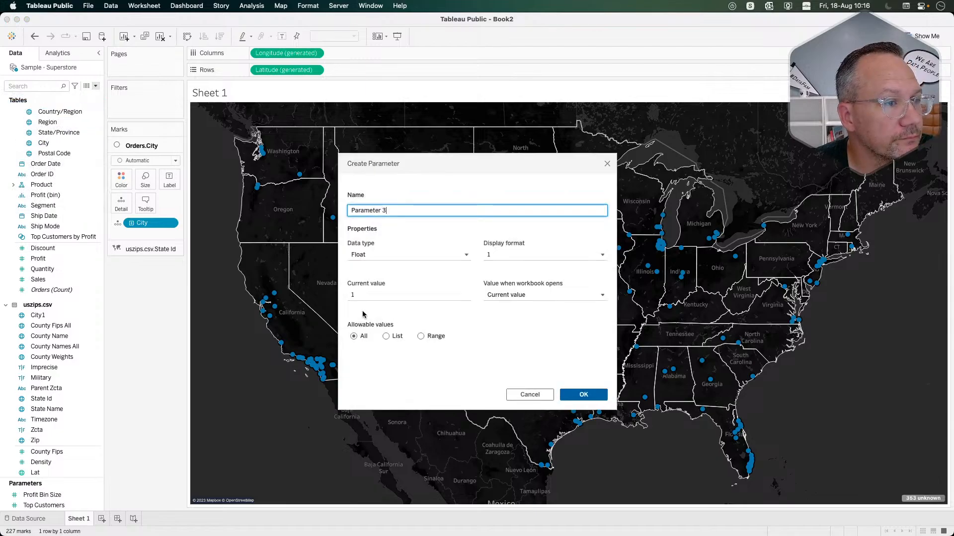
triple_click(384, 209)
text(State)
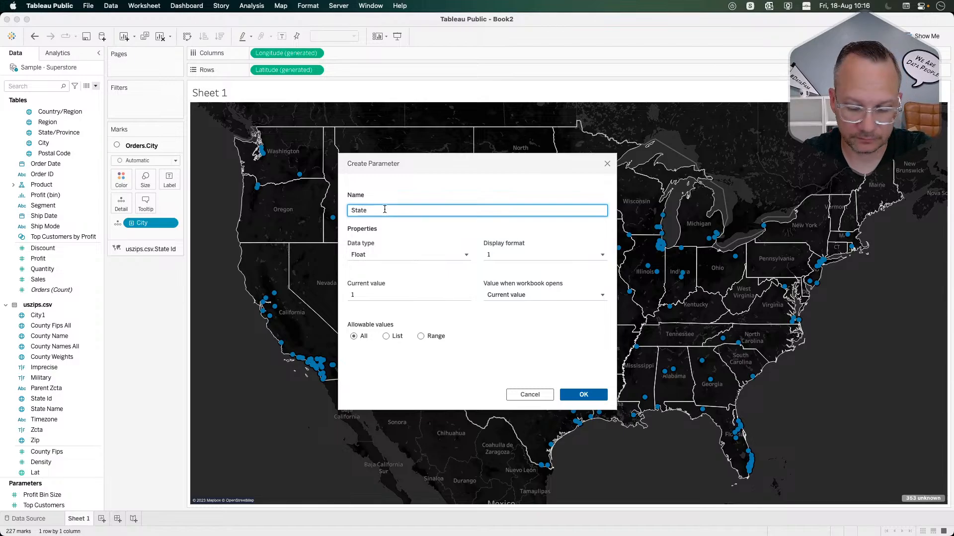
text(pS)
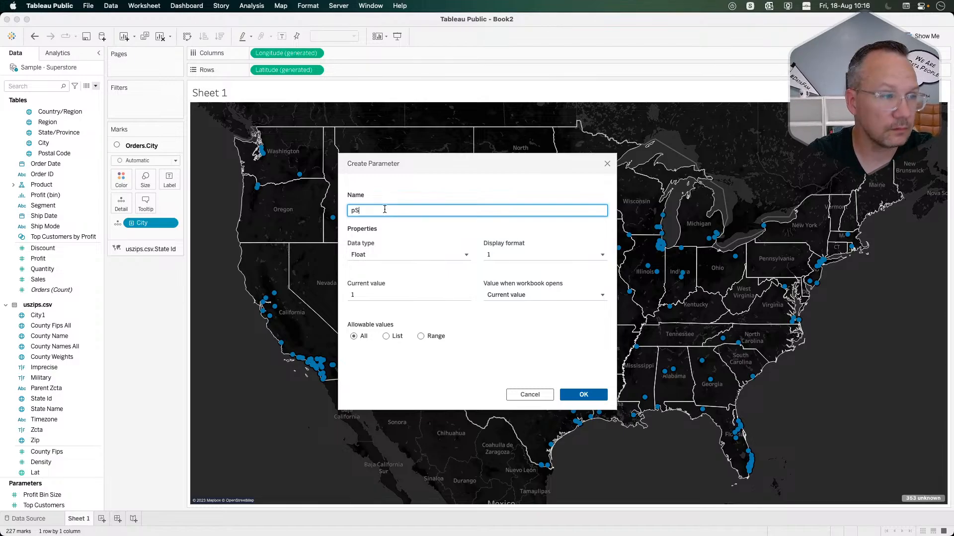
text(tate)
click(373, 265)
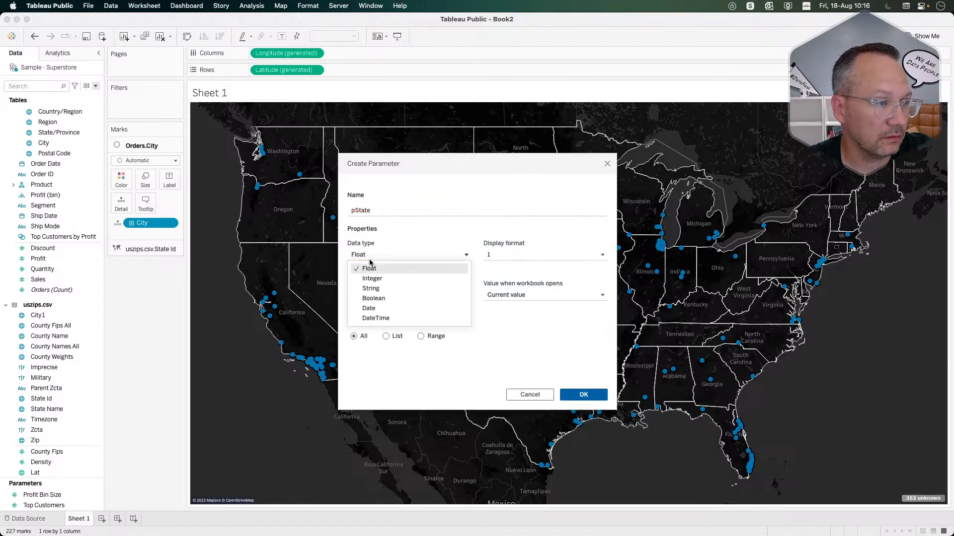
click(375, 290)
click(372, 295)
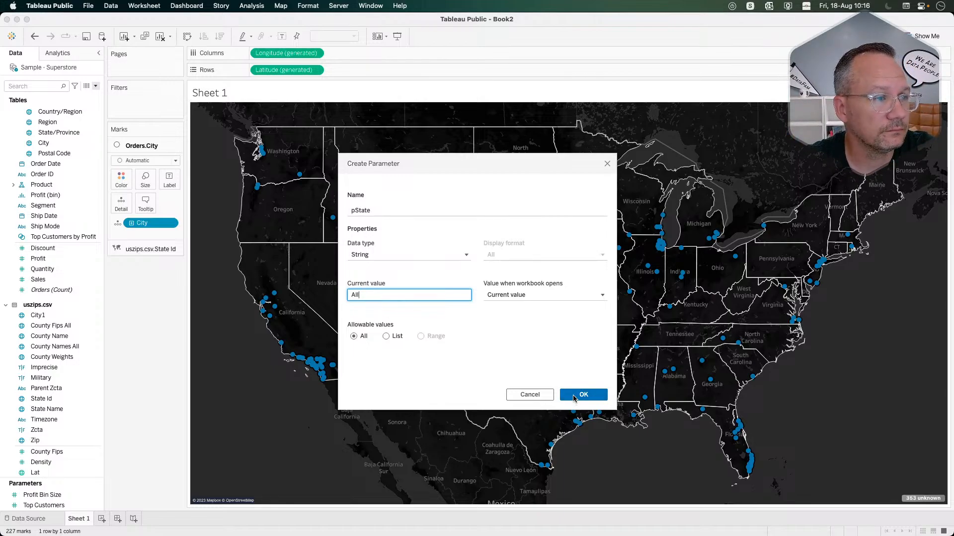
click(573, 396)
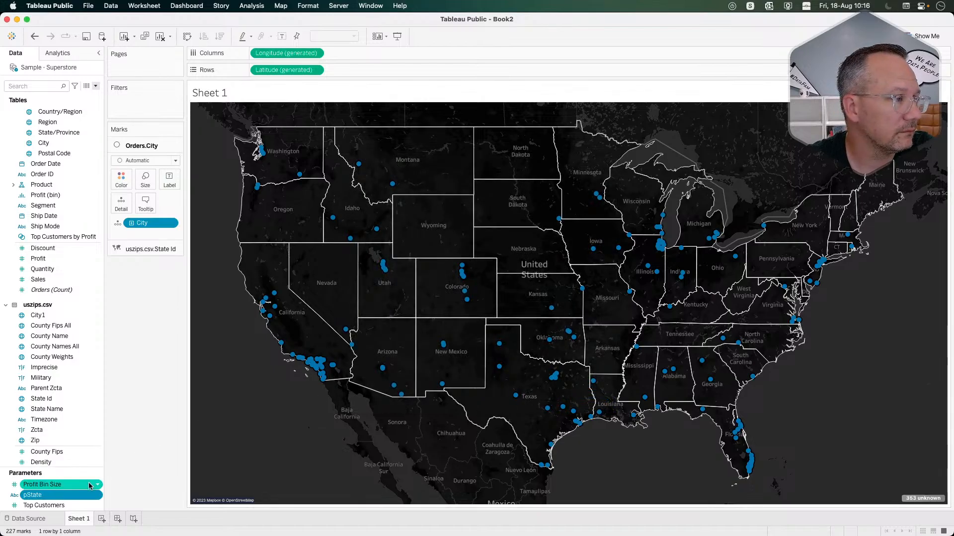
click(96, 86)
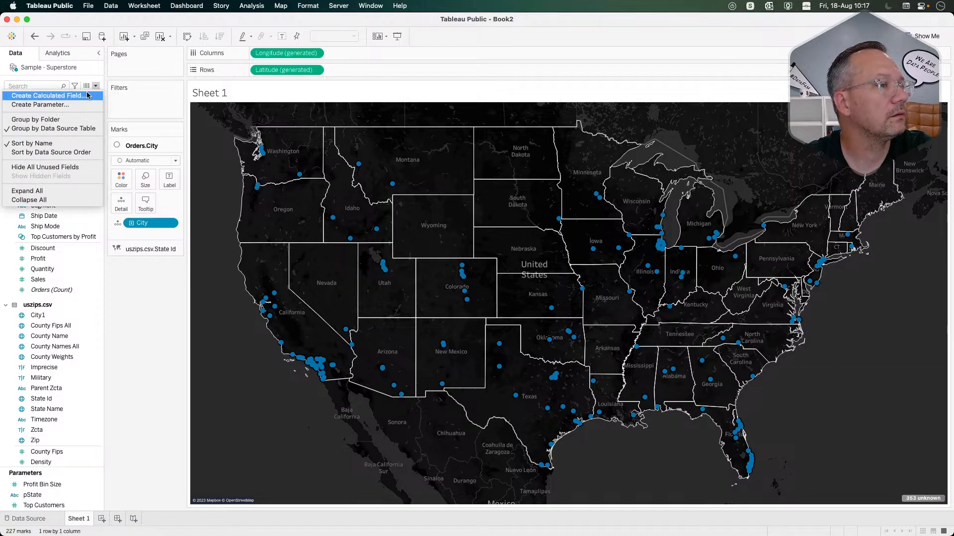
click(87, 95)
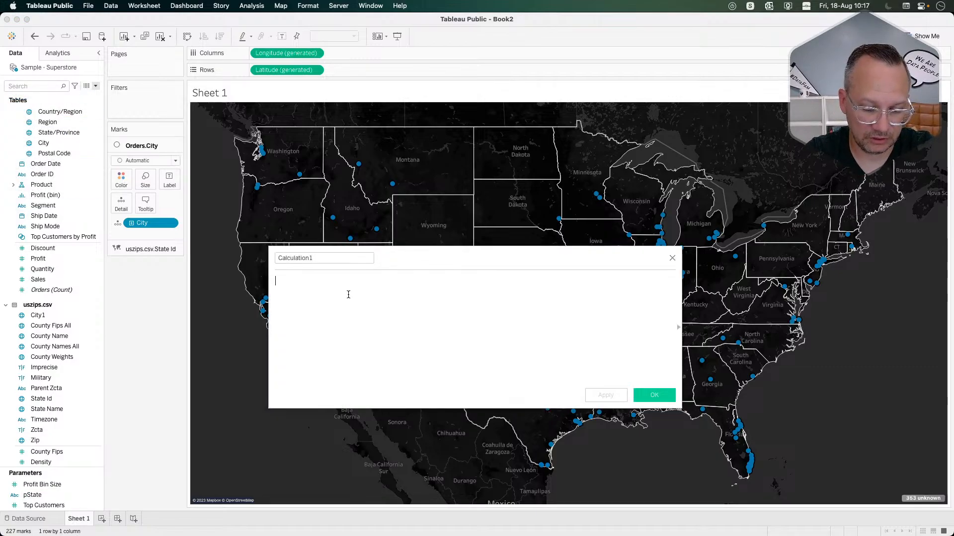
text(if ps)
key(Return)
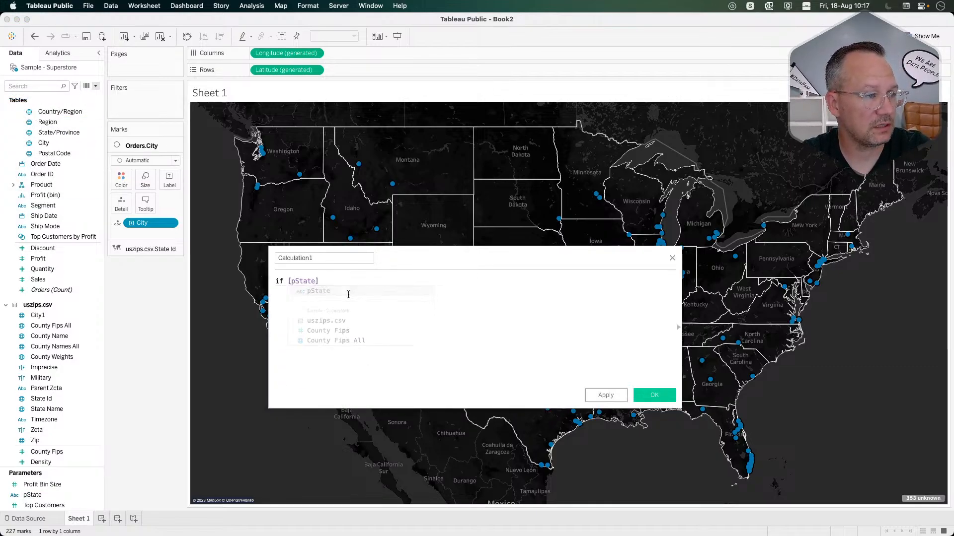
text(="all)
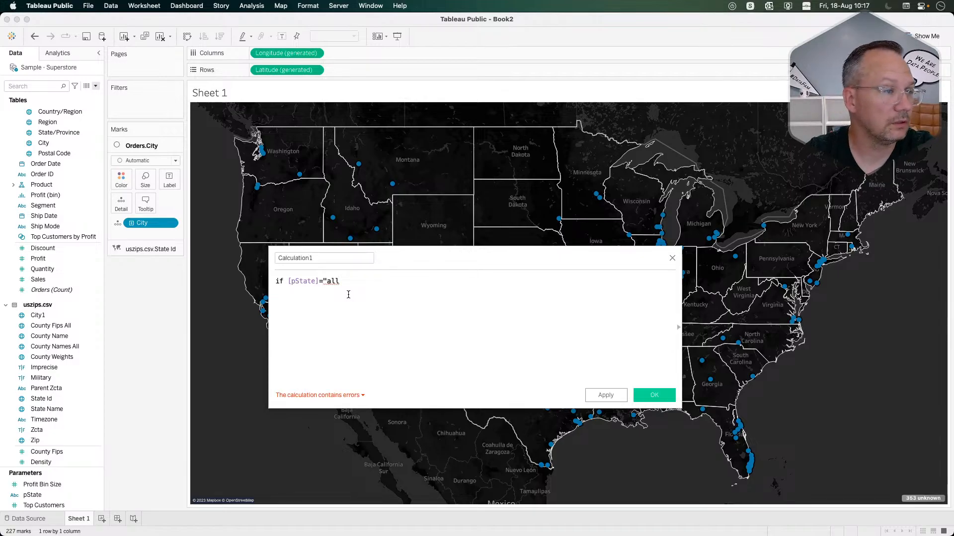
drag(288, 281, 275, 281)
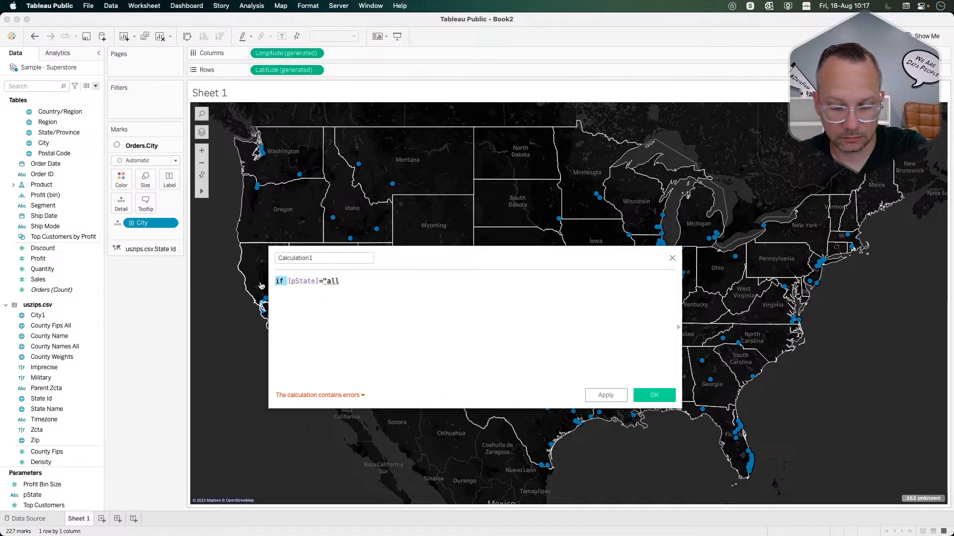
key(BackSpace)
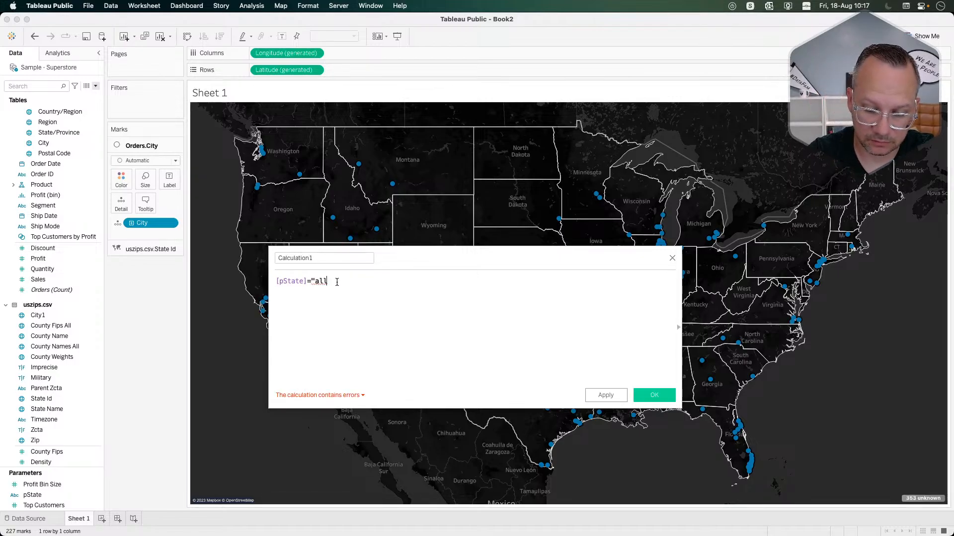
key(BackSpace)
key(BackSpace)
key(BackSpace)
text(All)
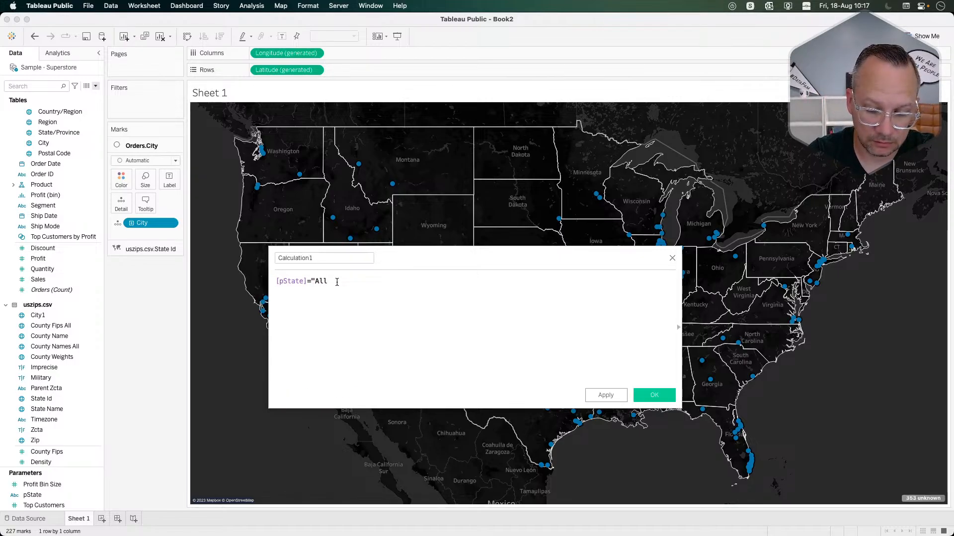
text(" or)
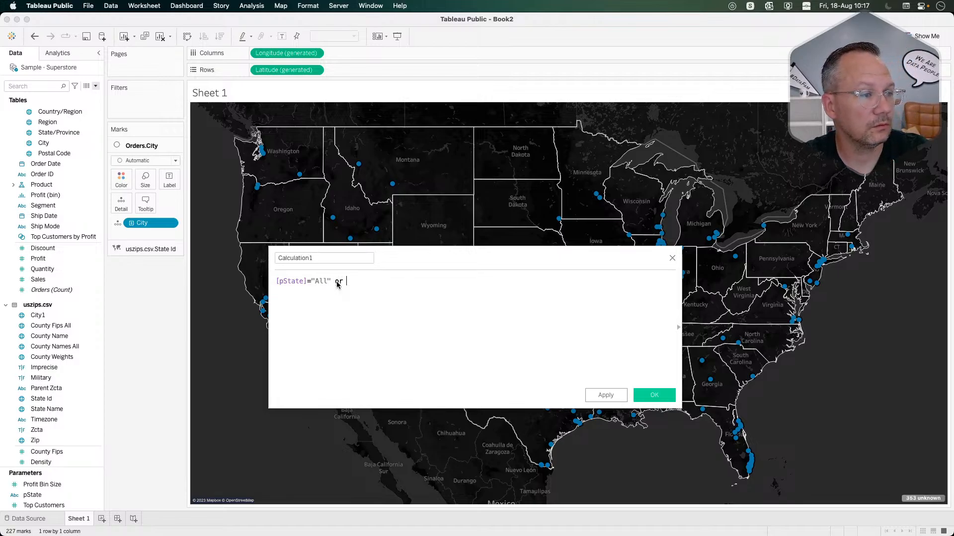
key(BackSpace)
key(BackSpace)
key(BackSpace)
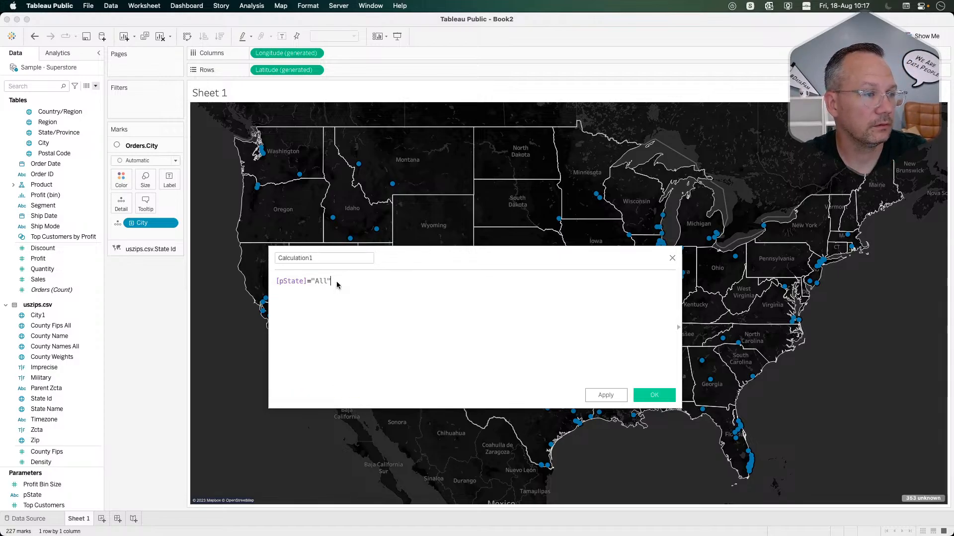
click(672, 260)
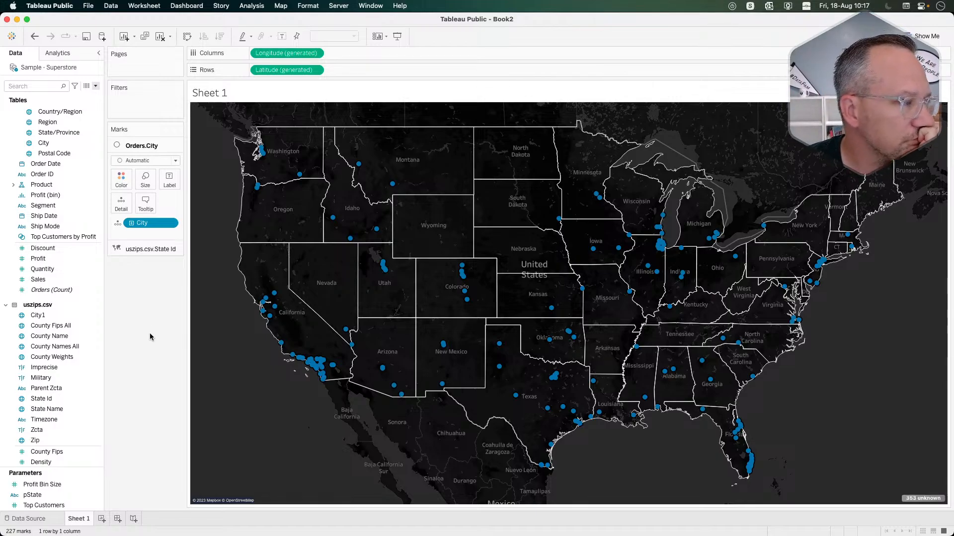
Step: Inspect the State Id of Nevada's shape on the map and clear the selection
click(322, 276)
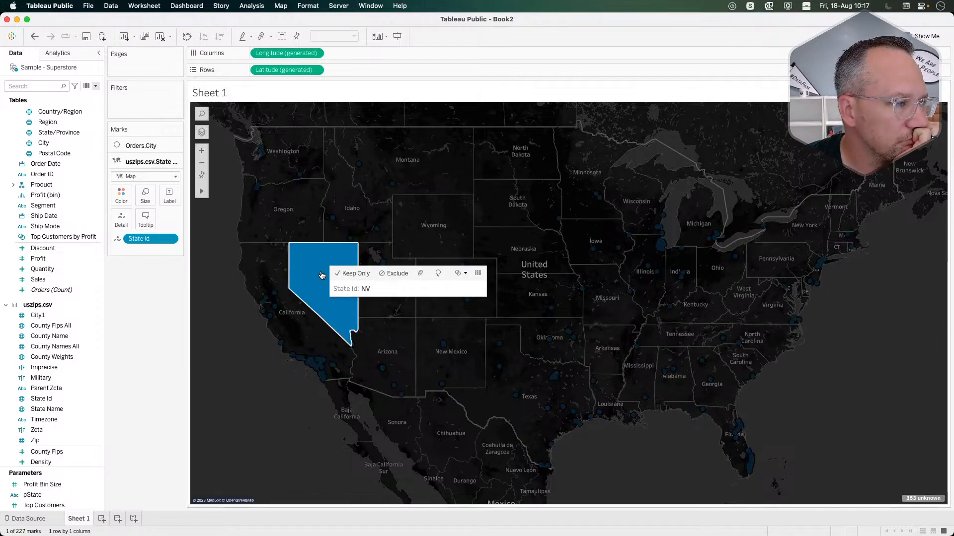
click(322, 273)
click(329, 272)
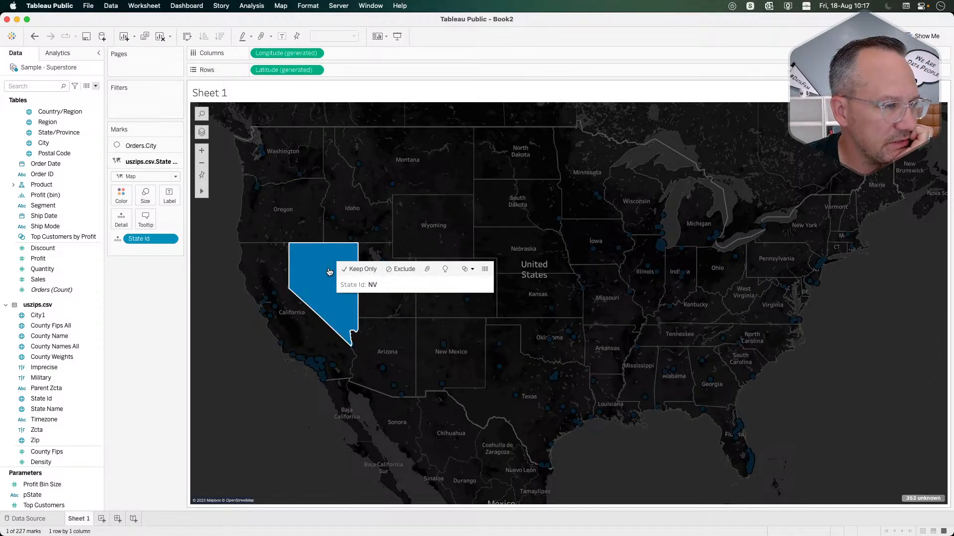
click(329, 272)
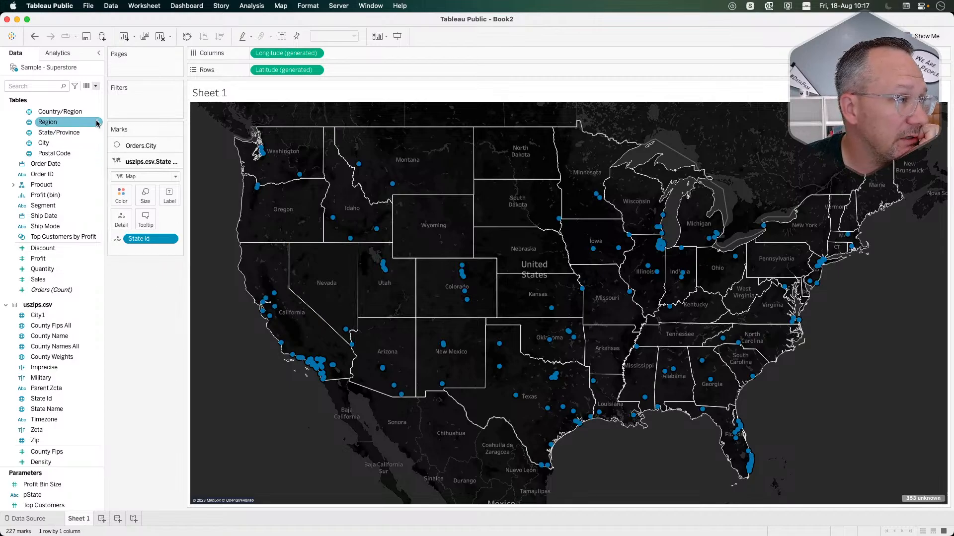
Step: Start a calculated field with the condition if [pState]=[State Name] then
click(96, 87)
click(35, 93)
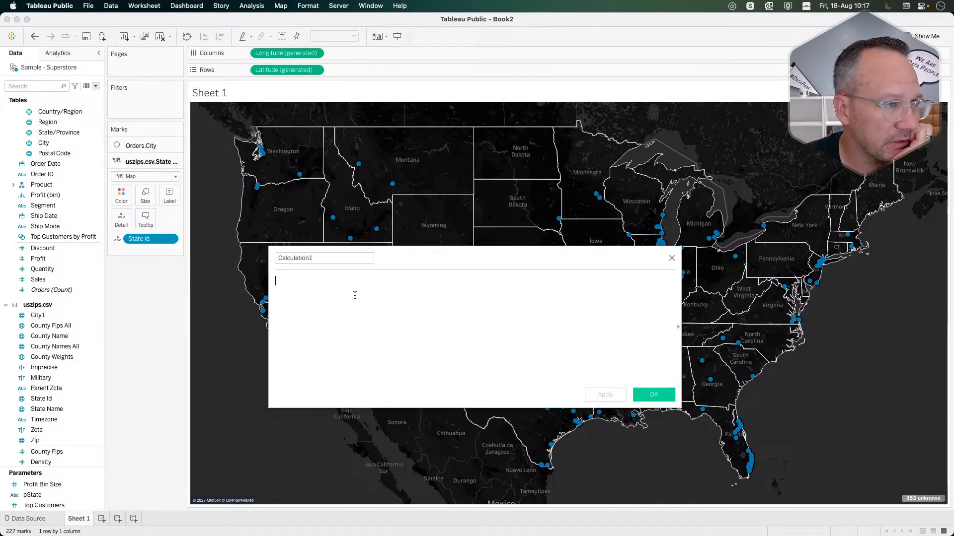
text(if )
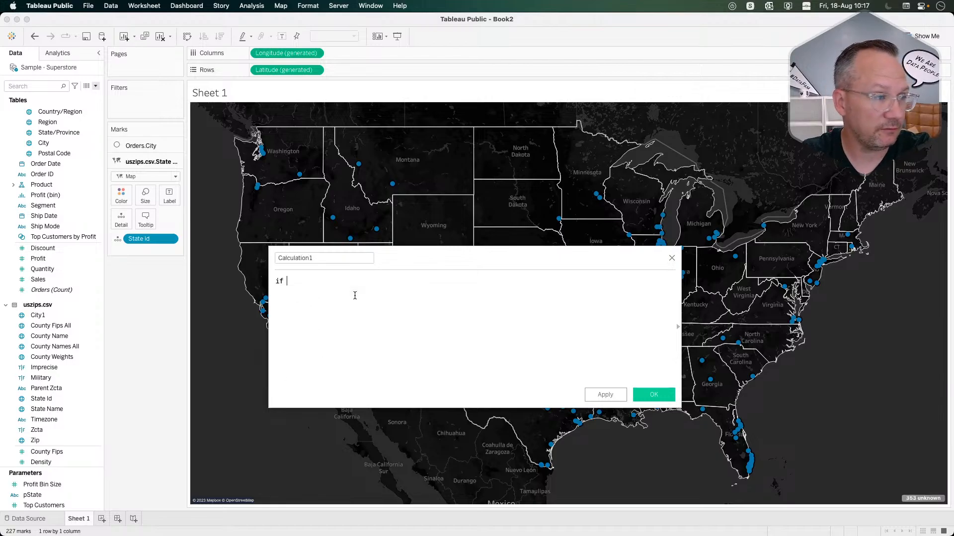
text([pState]=)
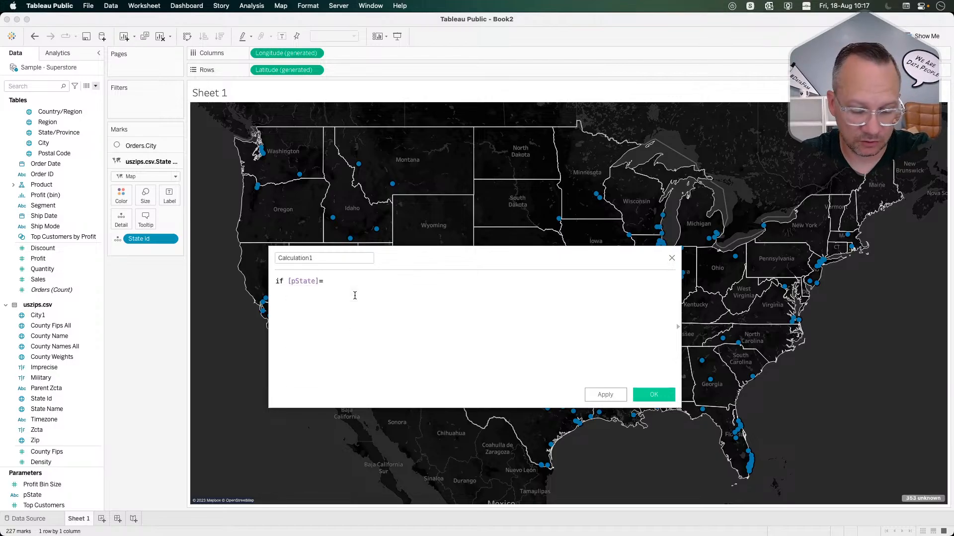
text(st)
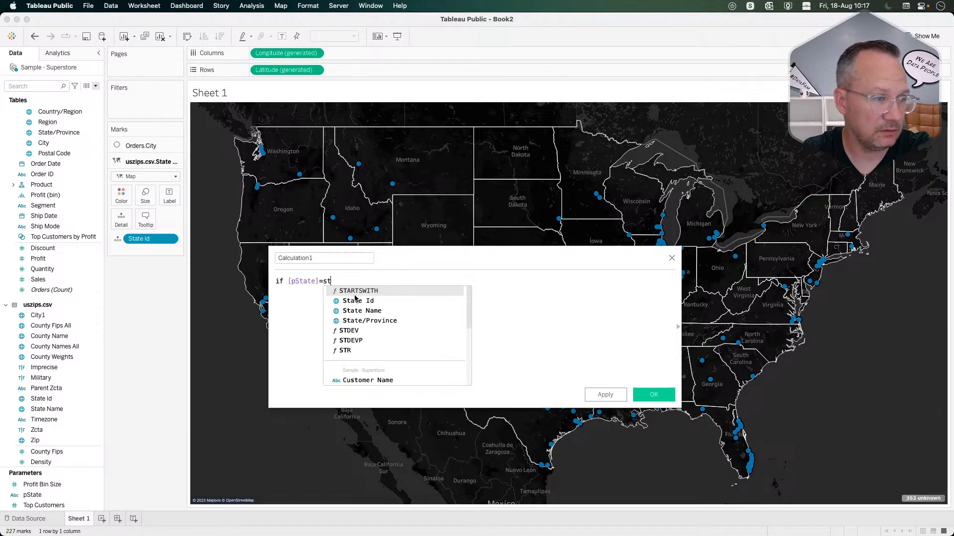
key(Down)
key(Down)
key(Down)
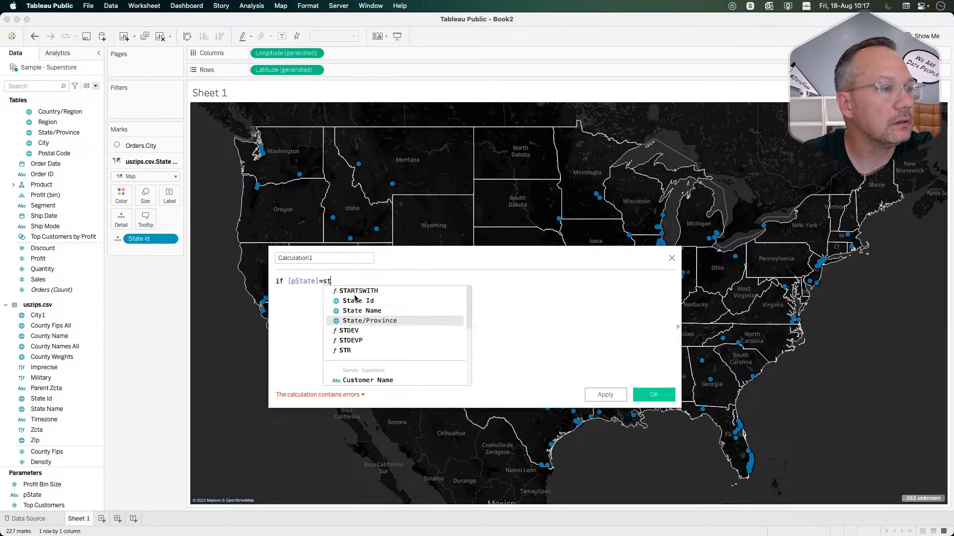
key(Up)
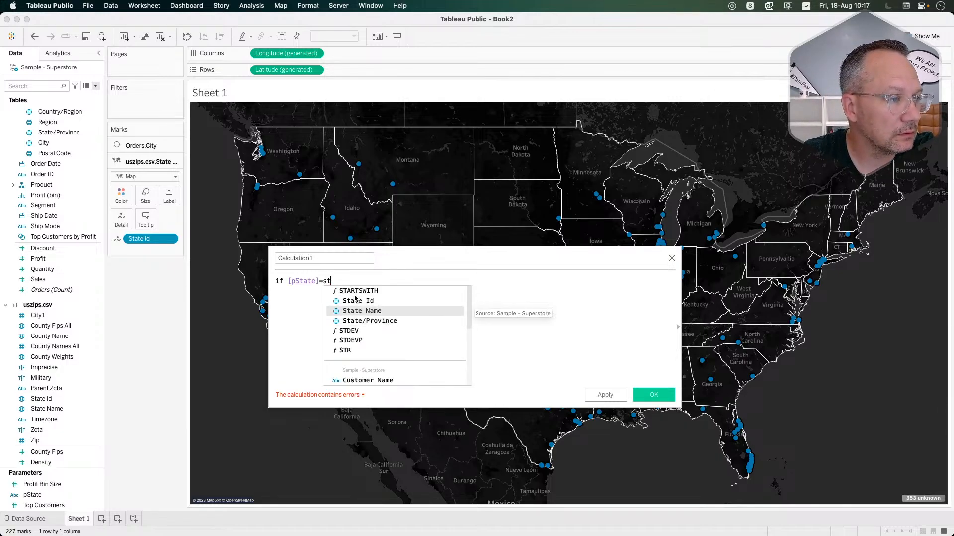
key(Return)
text(then )
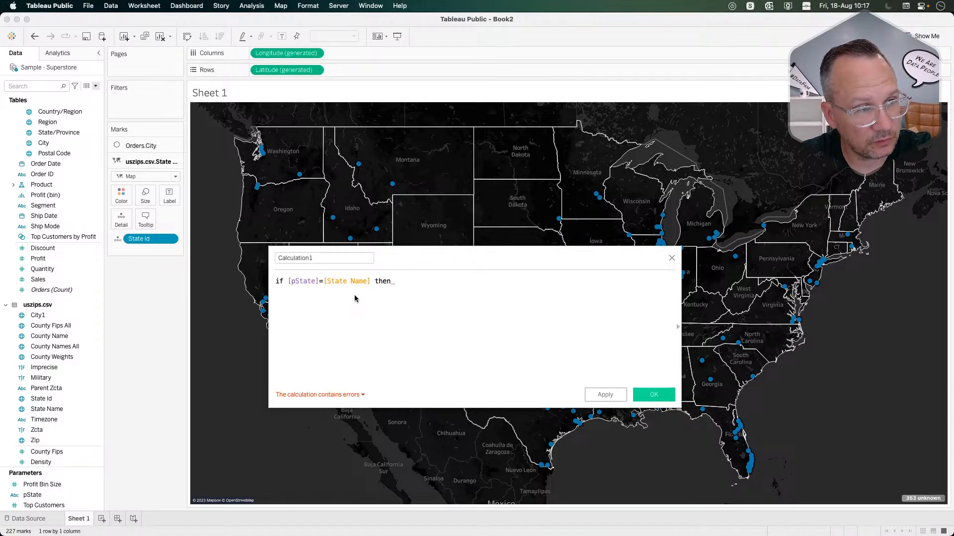
Step: Complete the calculation so that it returns [County Fips] and closes with END
text(coun)
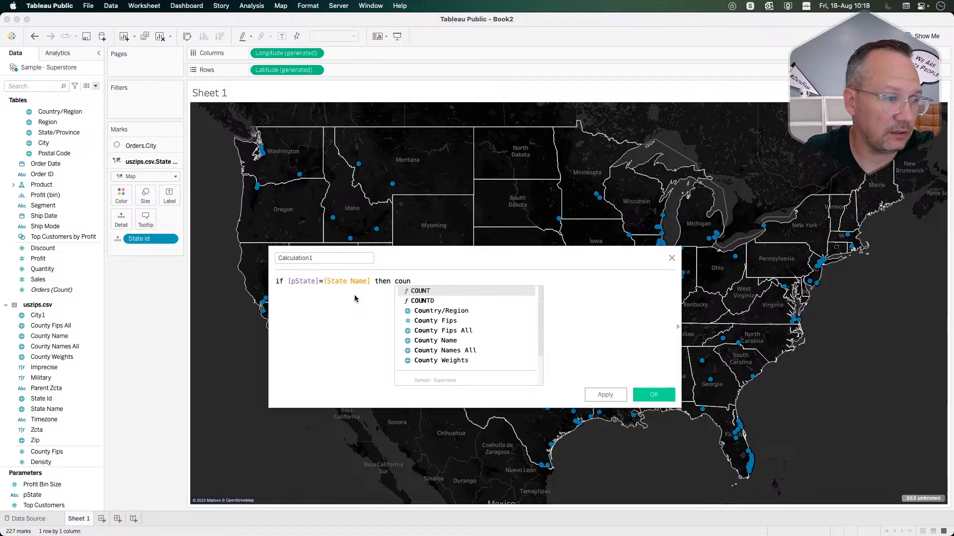
key(Down)
key(Down)
key(Down)
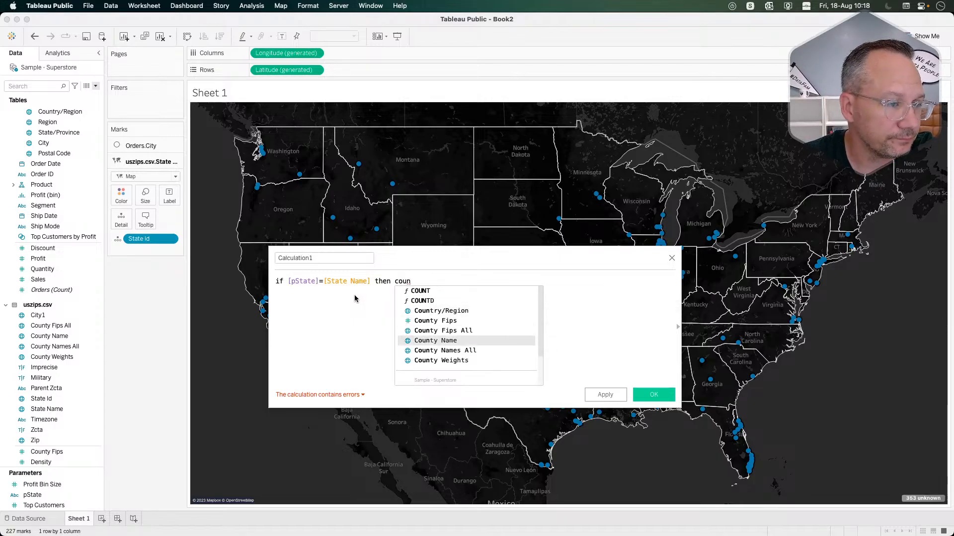
key(Up)
key(Up)
key(Up)
key(Down)
key(Return)
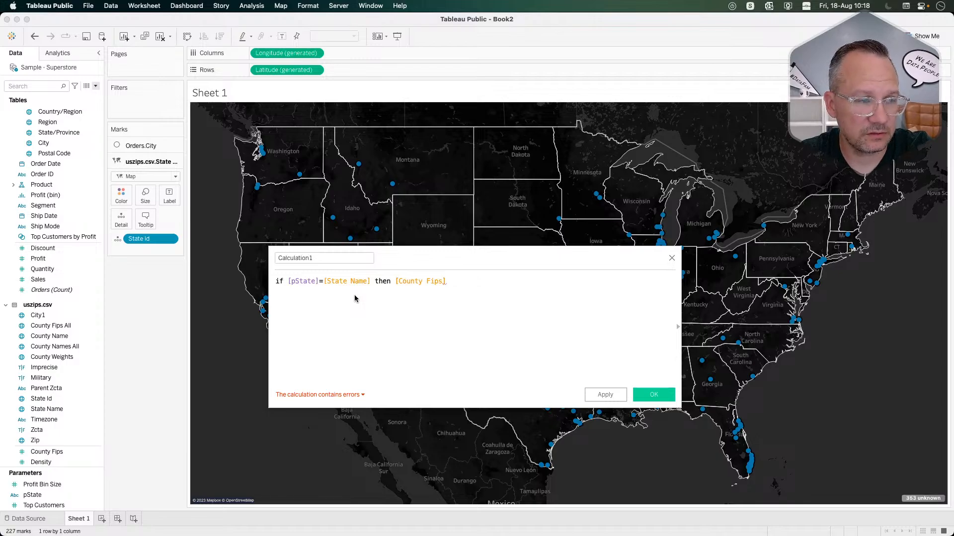
text(END)
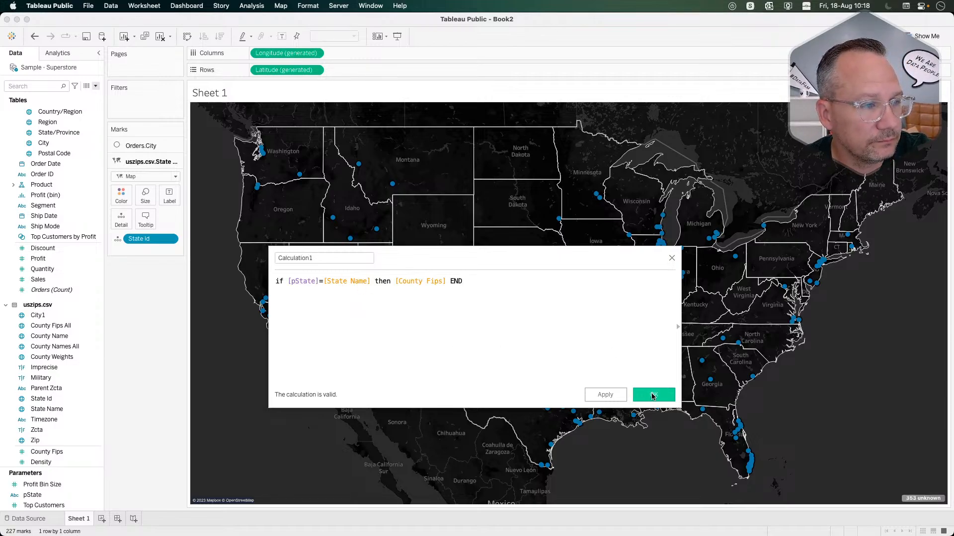
Step: Name the calculated field Dynamic County and save it
click(317, 256)
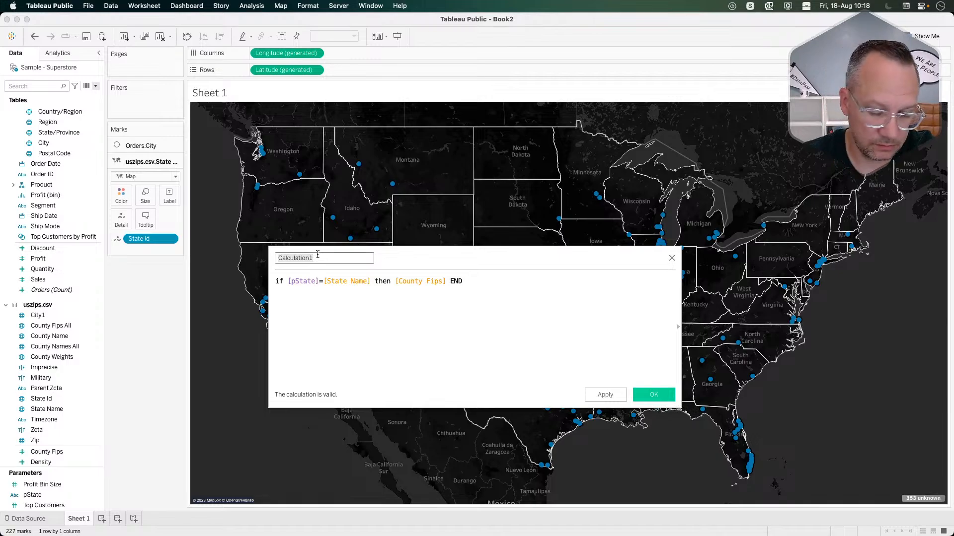
key(super+a)
text(Dynam)
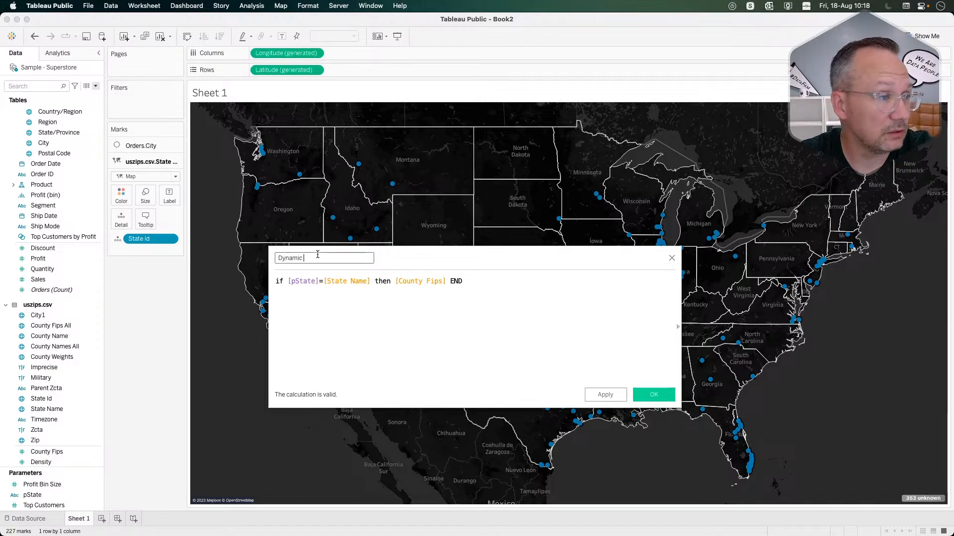
text(ic County)
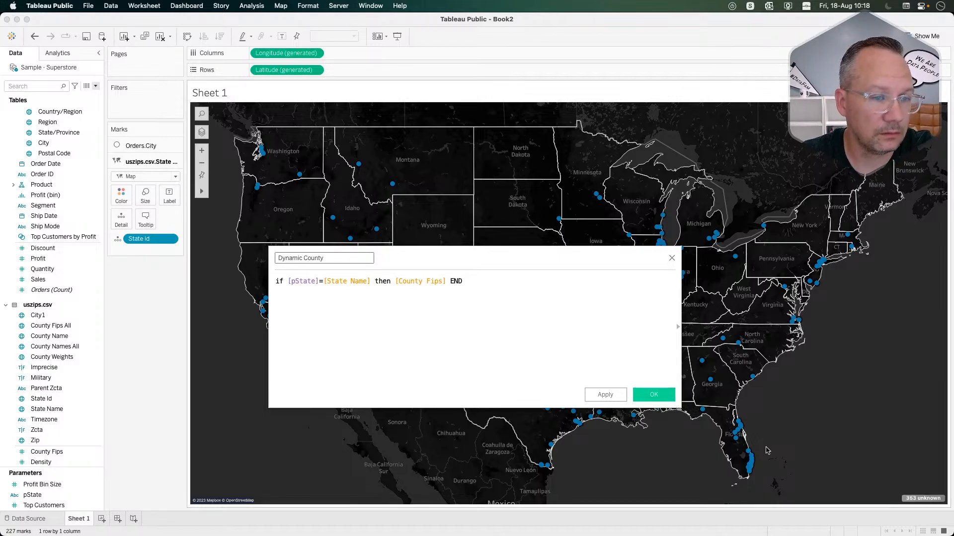
click(653, 394)
Step: Resolve the unknown city locations by taking their State/Province from the State Name field, with the country kept as United States
click(923, 498)
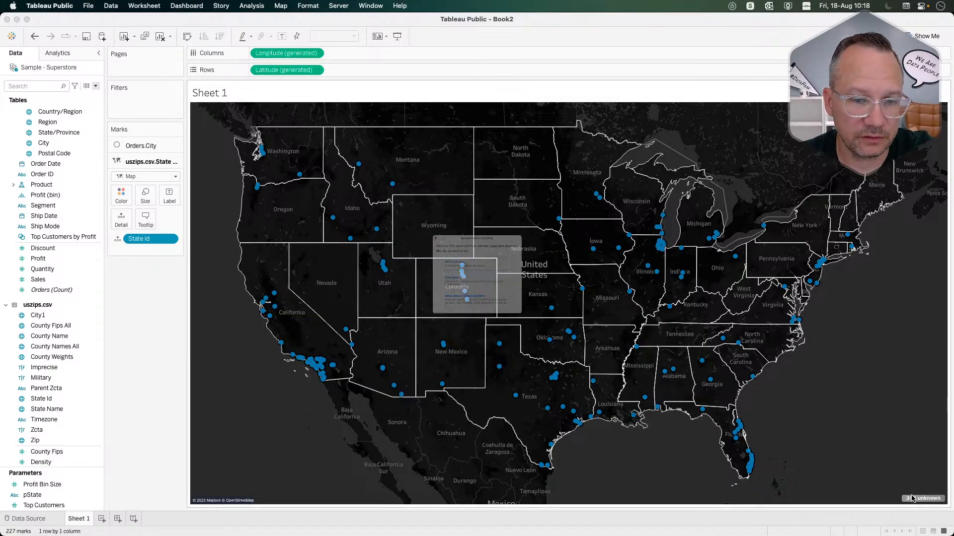
click(543, 255)
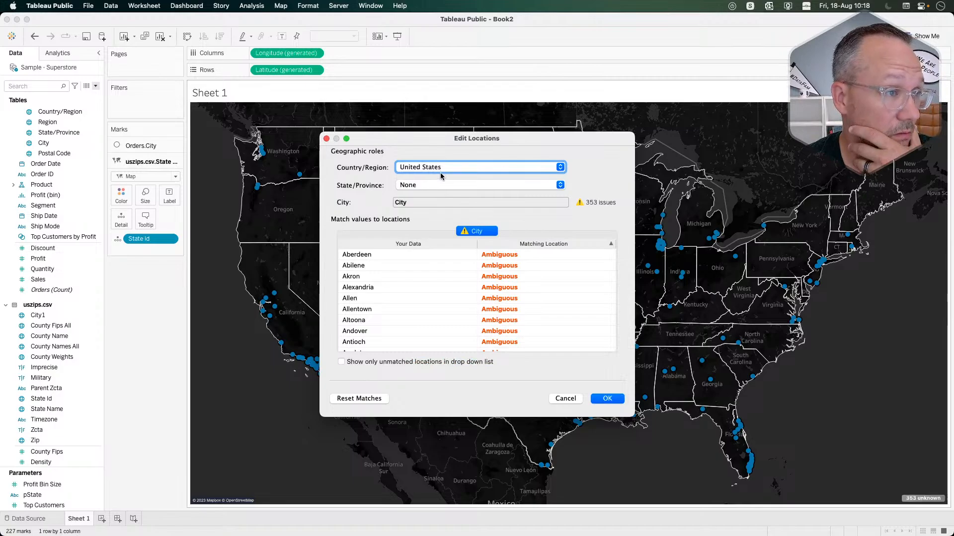
click(437, 186)
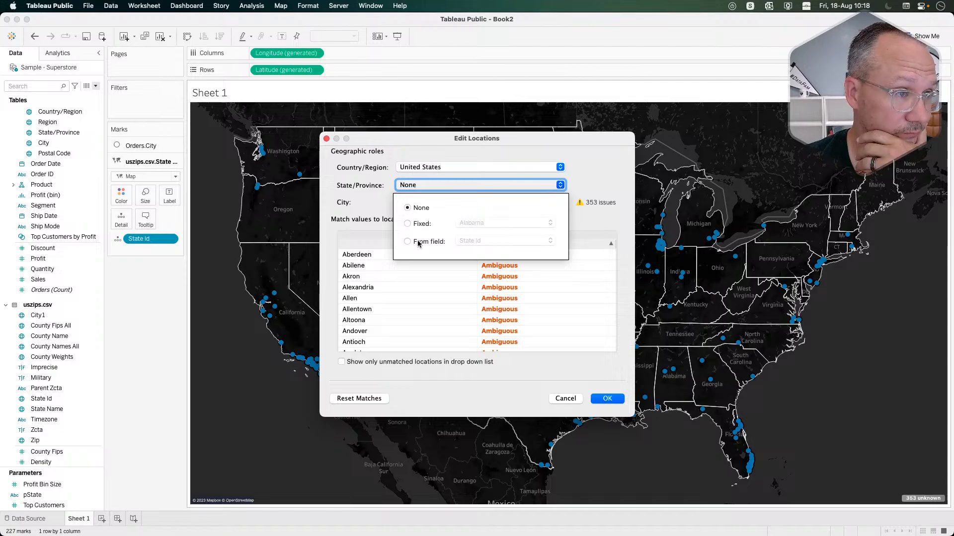
click(415, 224)
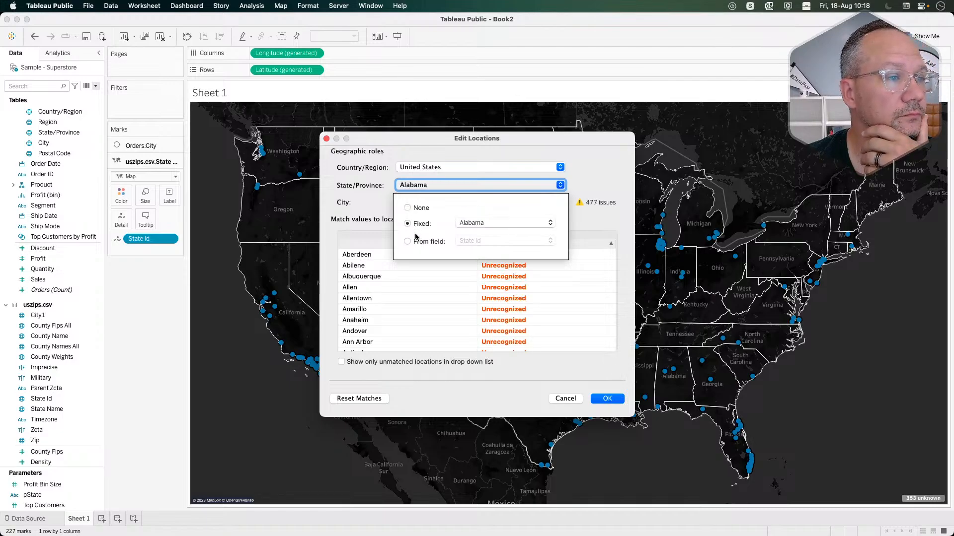
click(491, 221)
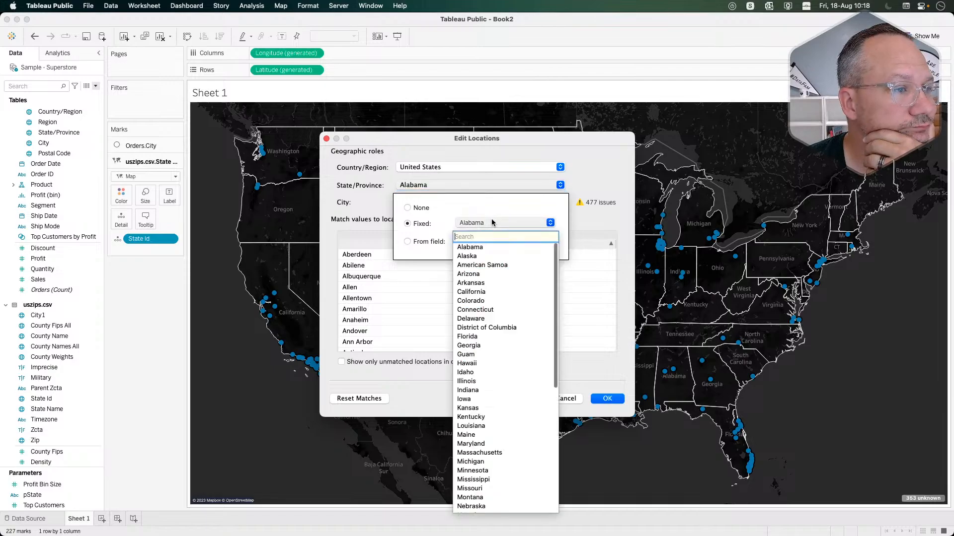
click(491, 222)
click(408, 242)
click(462, 241)
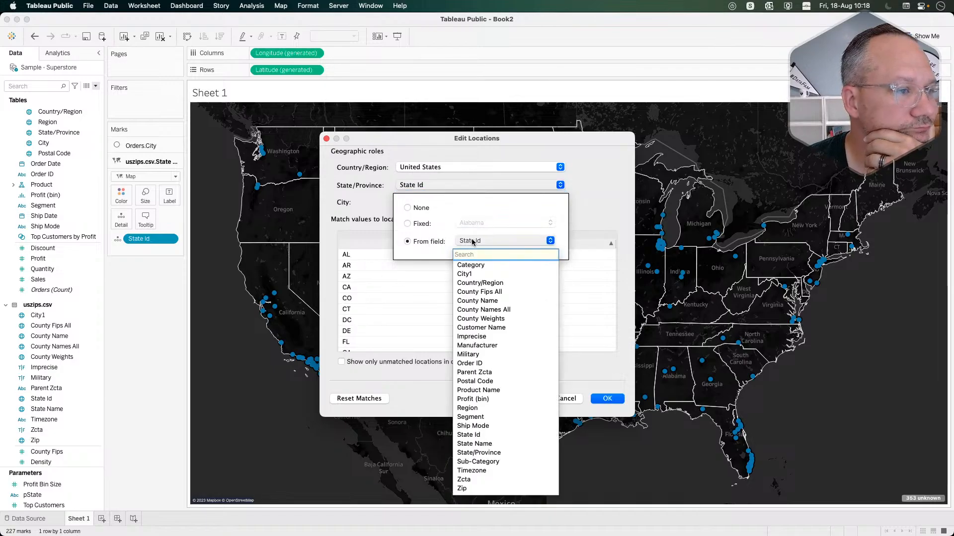
text(state)
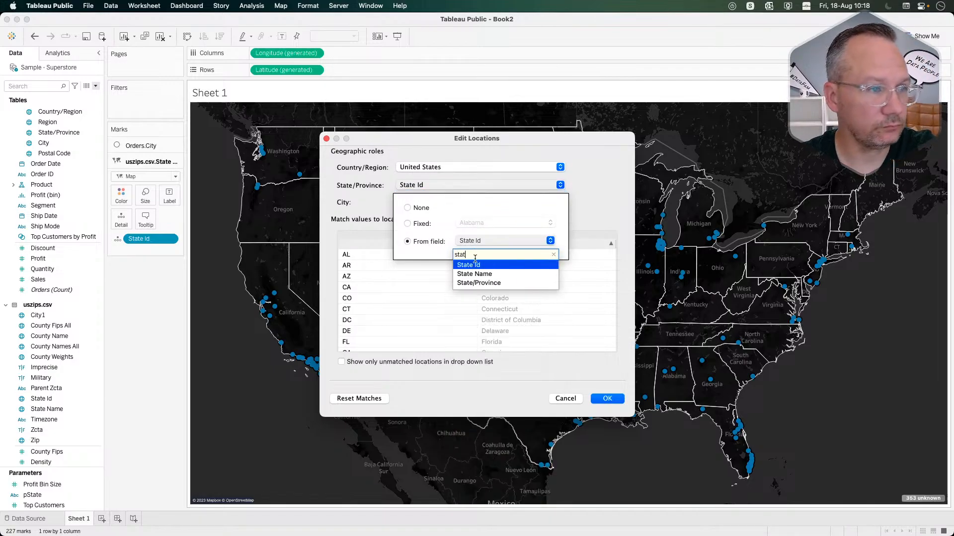
click(479, 276)
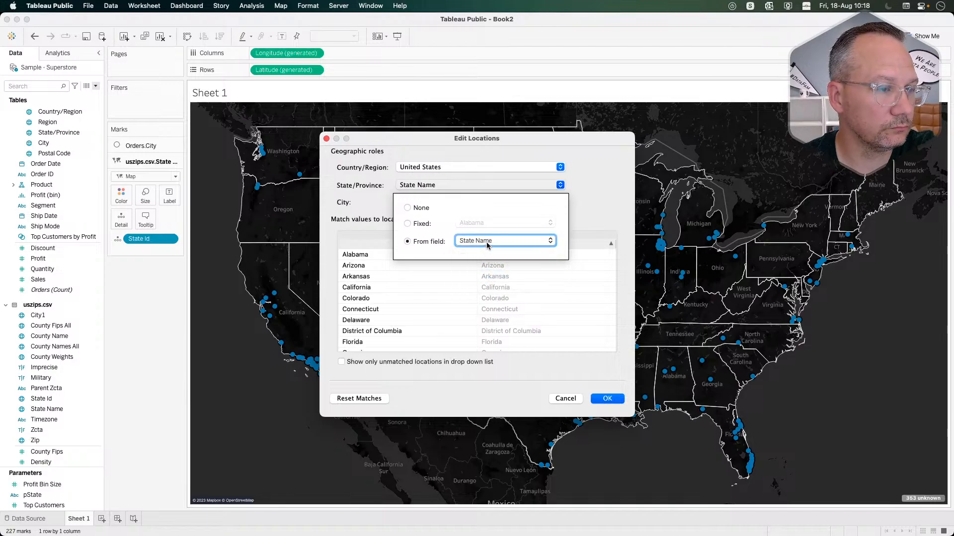
click(565, 381)
click(607, 398)
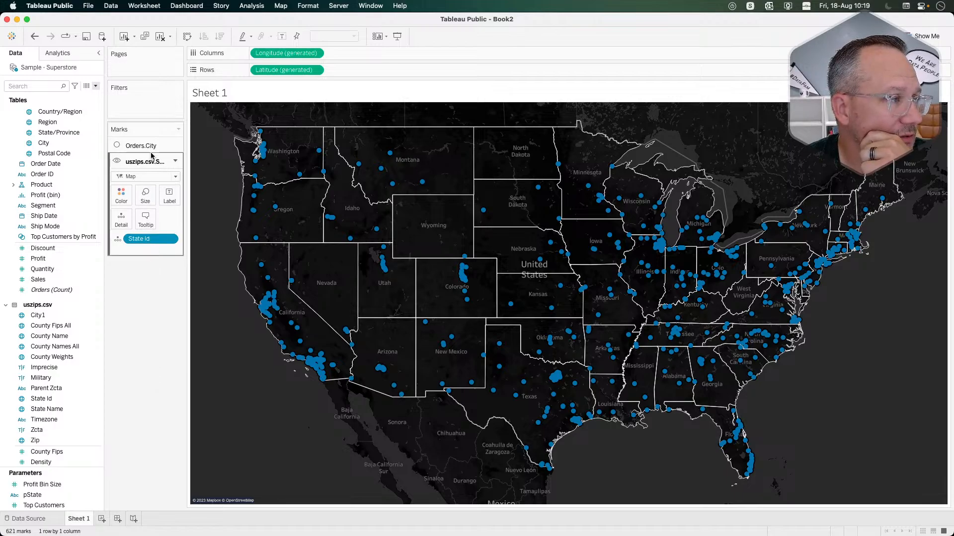
Step: Toggle the visibility of the State Id and City layers to check what each contributes to the map
click(118, 161)
click(118, 161)
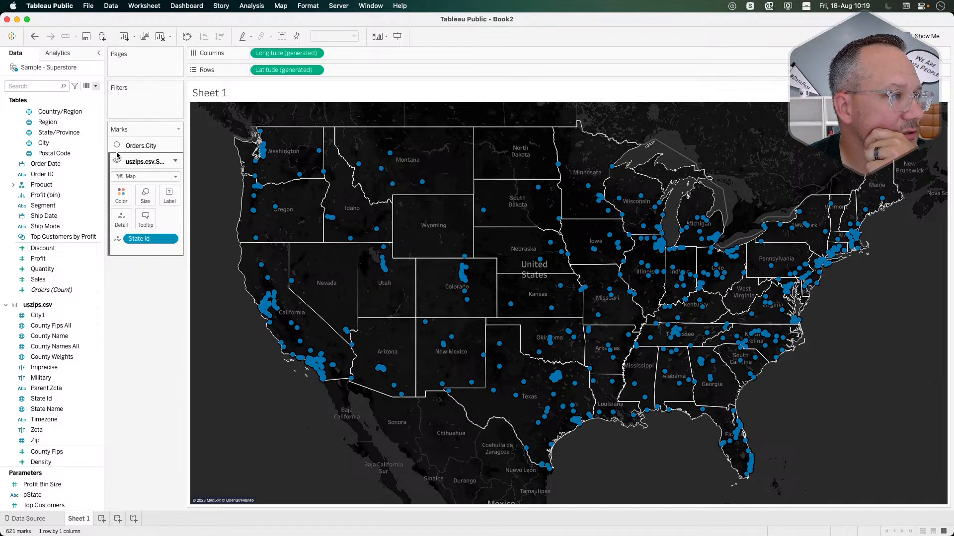
click(117, 146)
click(117, 146)
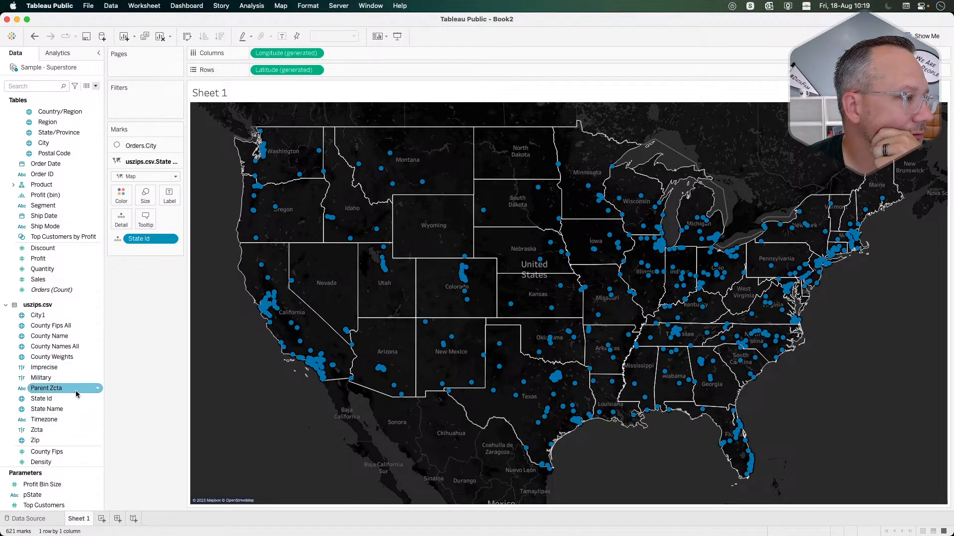
Step: Assign the County geographic role to the Dynamic County field
scroll(69, 403, down, 5)
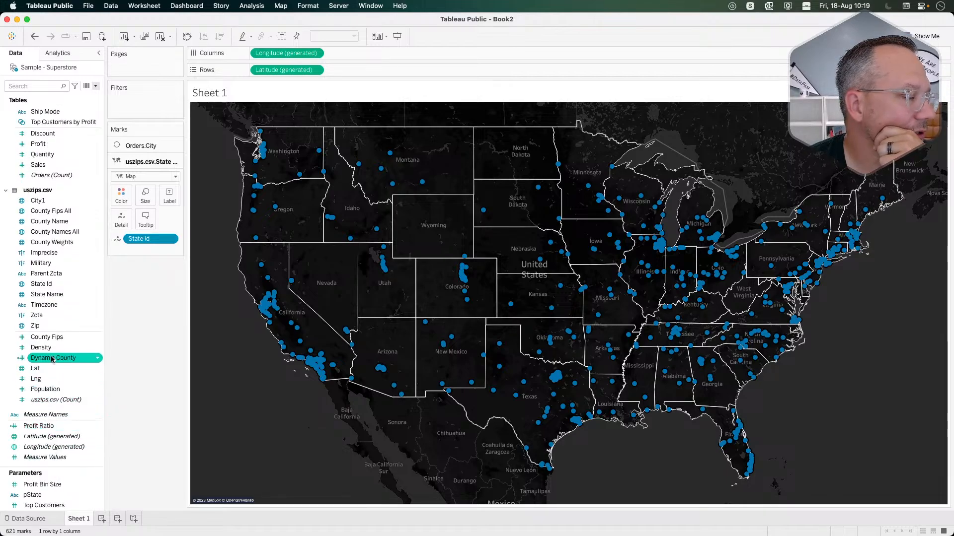
drag(52, 359, 31, 364)
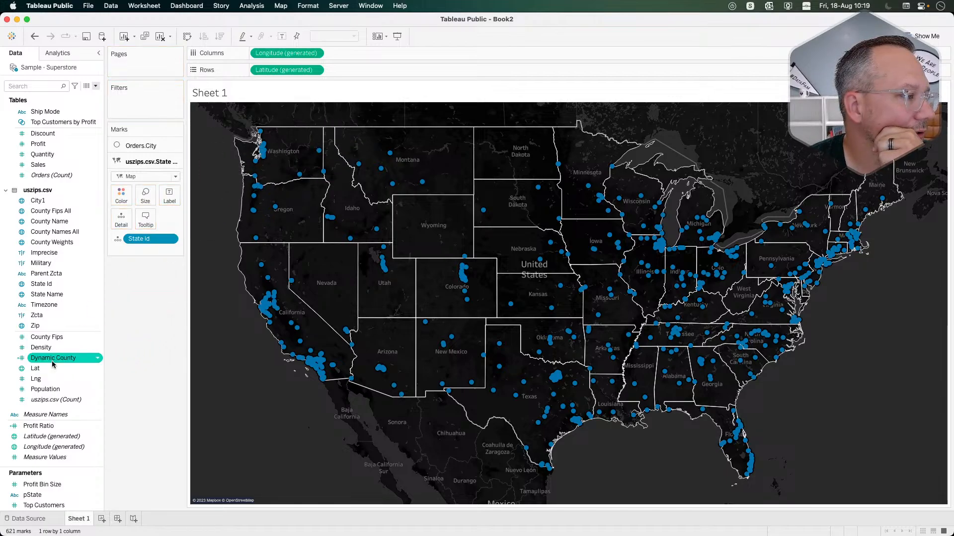
click(21, 358)
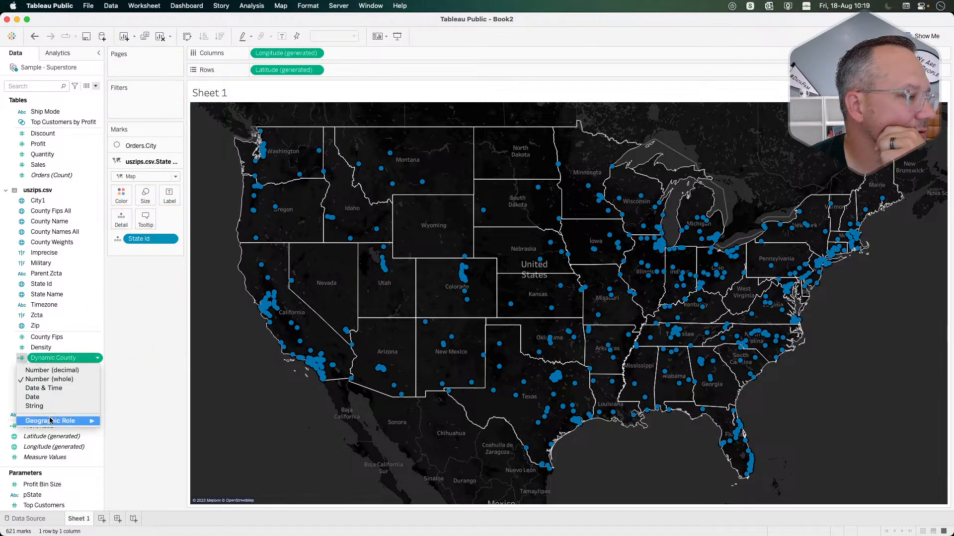
mouse_move(76, 421)
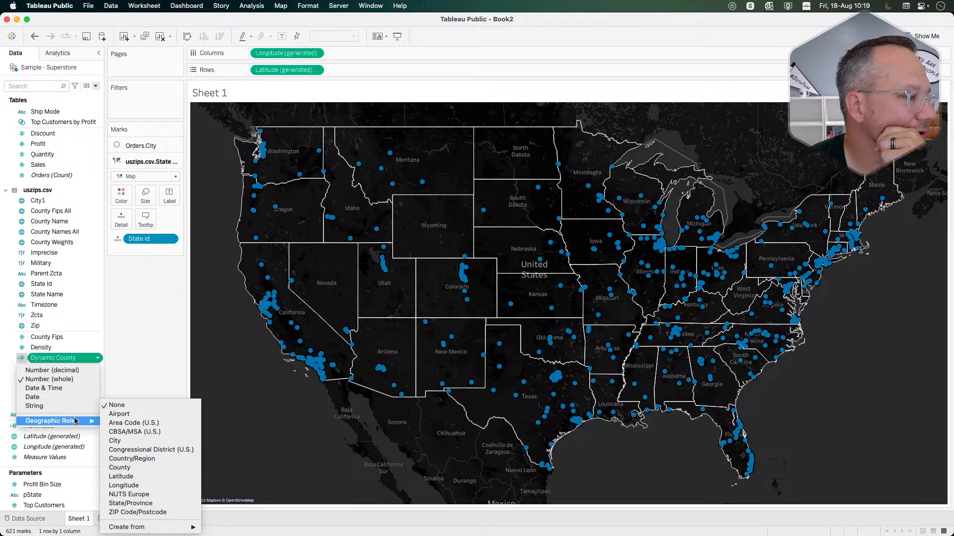
click(157, 469)
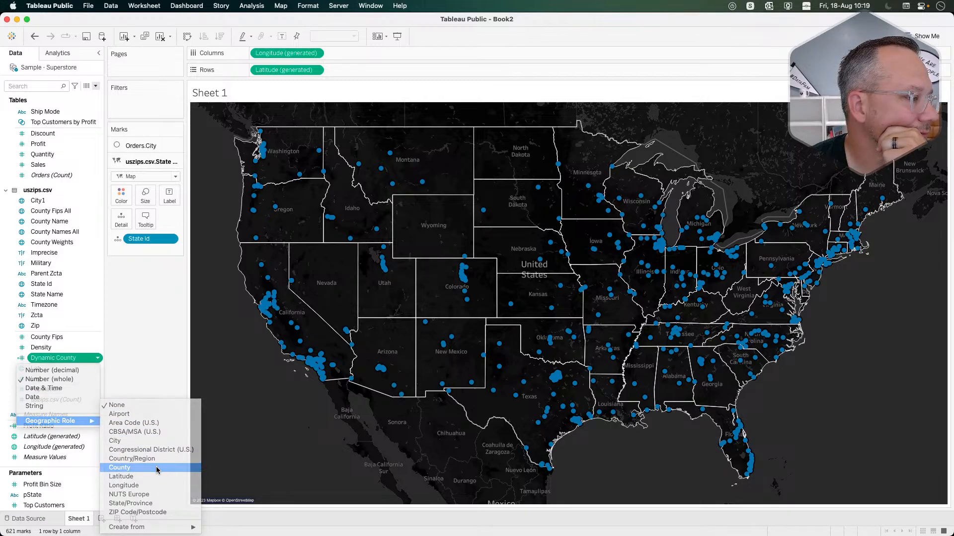
click(55, 348)
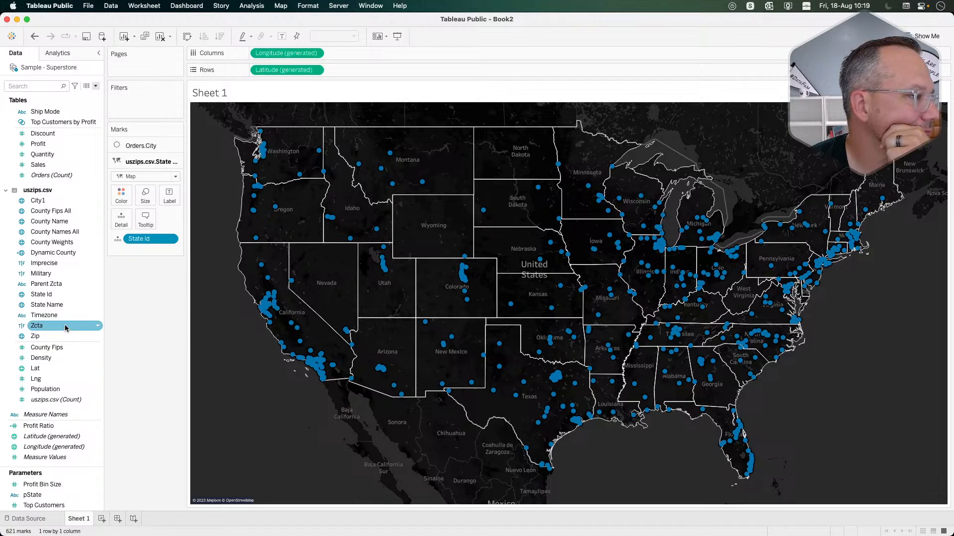
Step: Add Dynamic County to the map as a new marks layer, then review and accept its location matching
drag(53, 252, 268, 125)
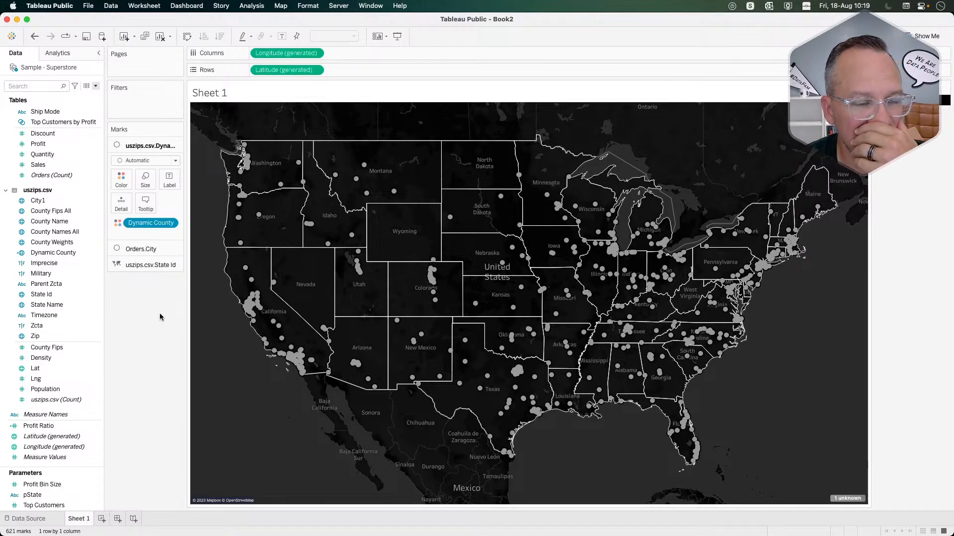
click(855, 499)
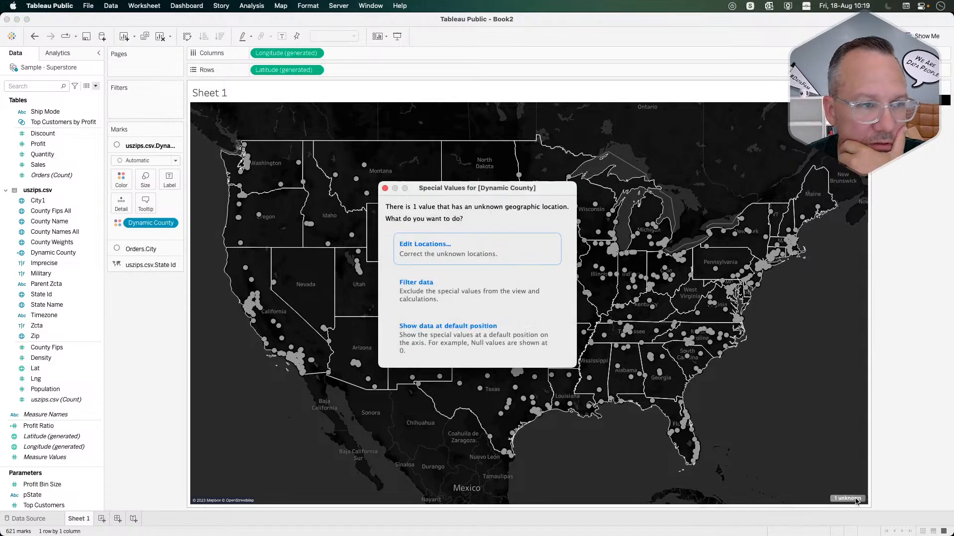
click(405, 239)
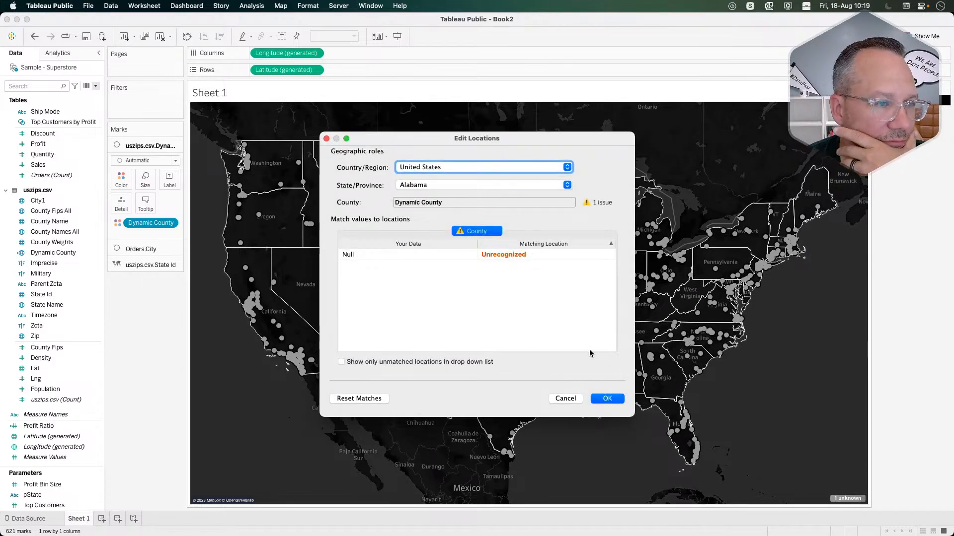
click(607, 399)
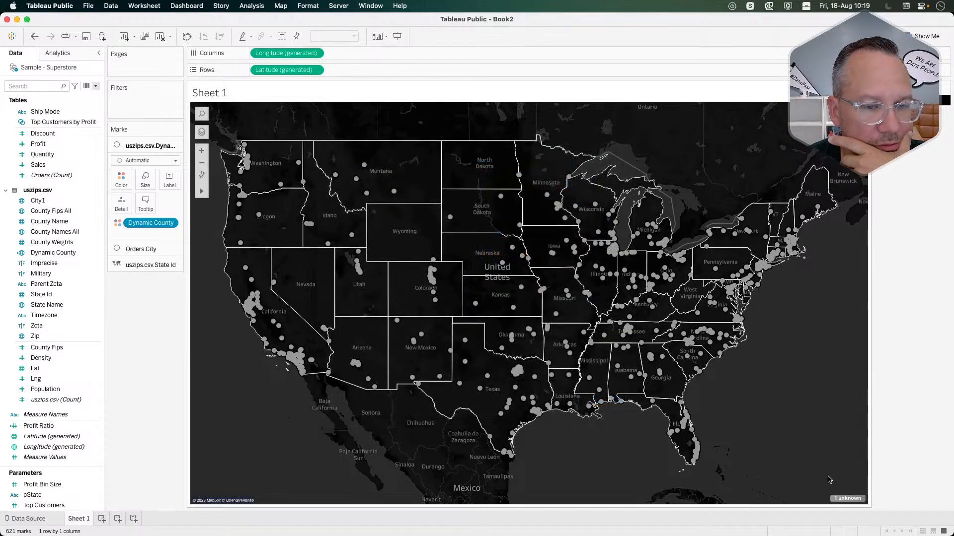
Step: Hide the unknown-locations indicator and switch Dynamic County from Color to Detail on its layer
right_click(847, 498)
click(869, 507)
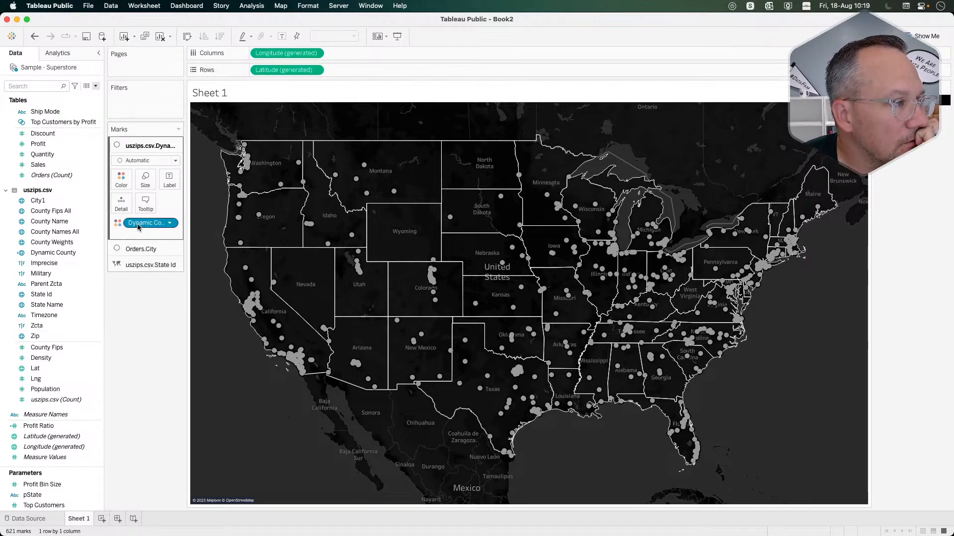
click(117, 223)
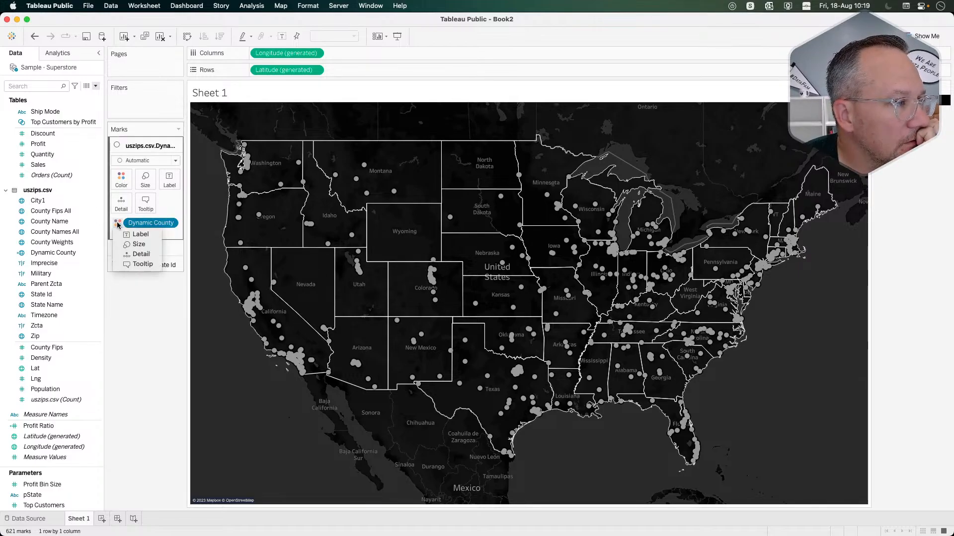
click(142, 255)
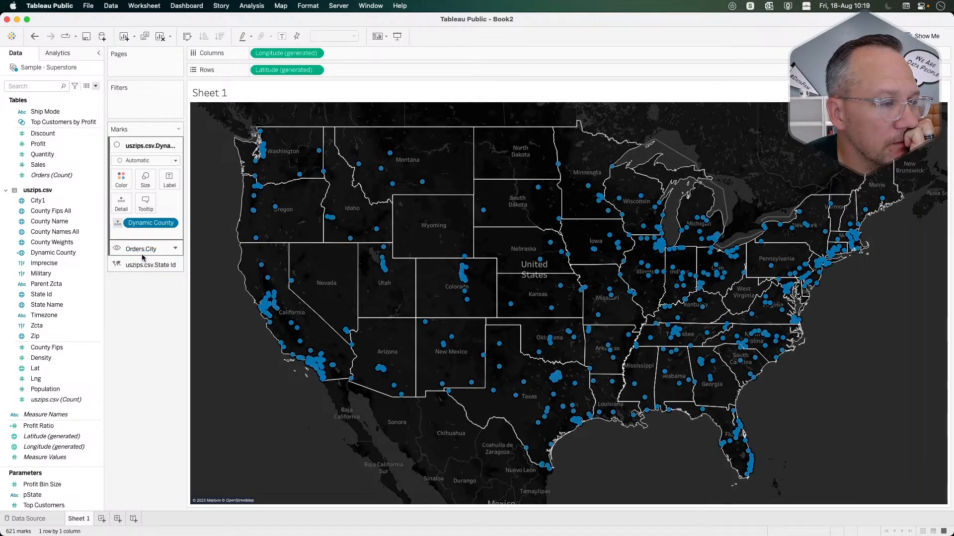
Step: Show the pState parameter control on the sheet and activate its value field
right_click(143, 304)
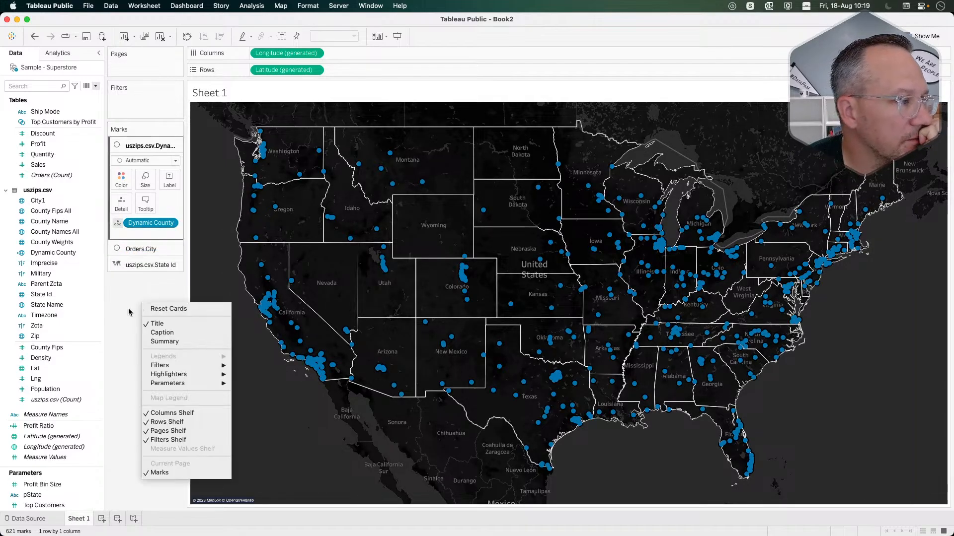
click(129, 312)
click(57, 495)
right_click(57, 496)
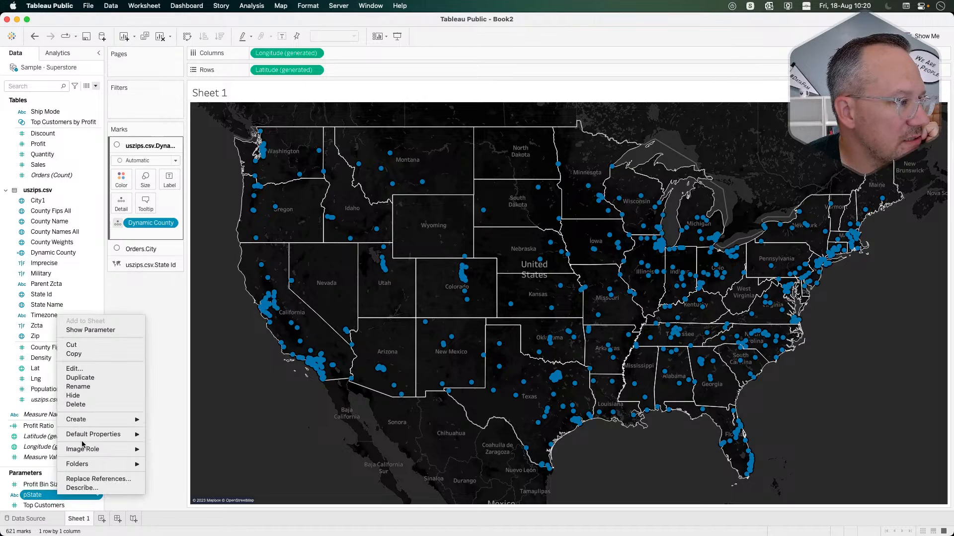
click(91, 330)
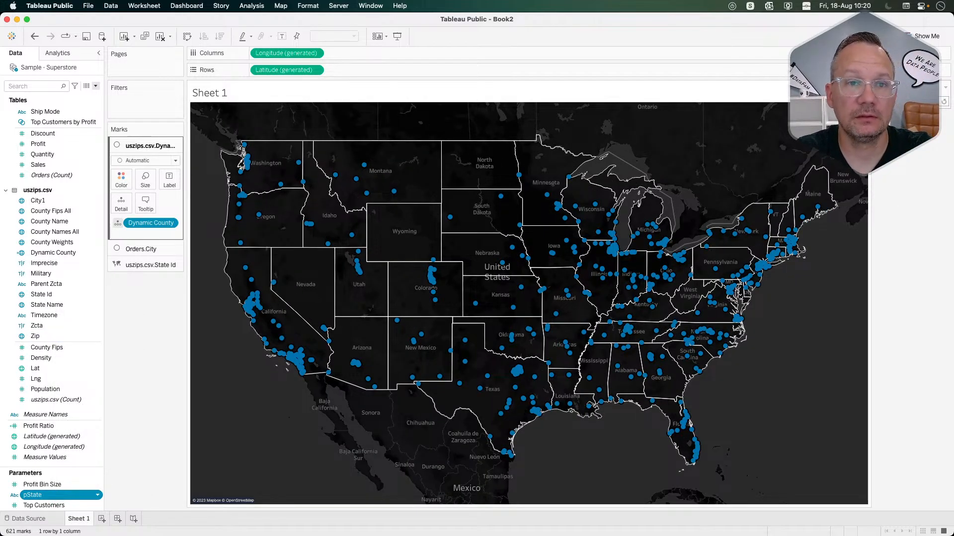
click(909, 101)
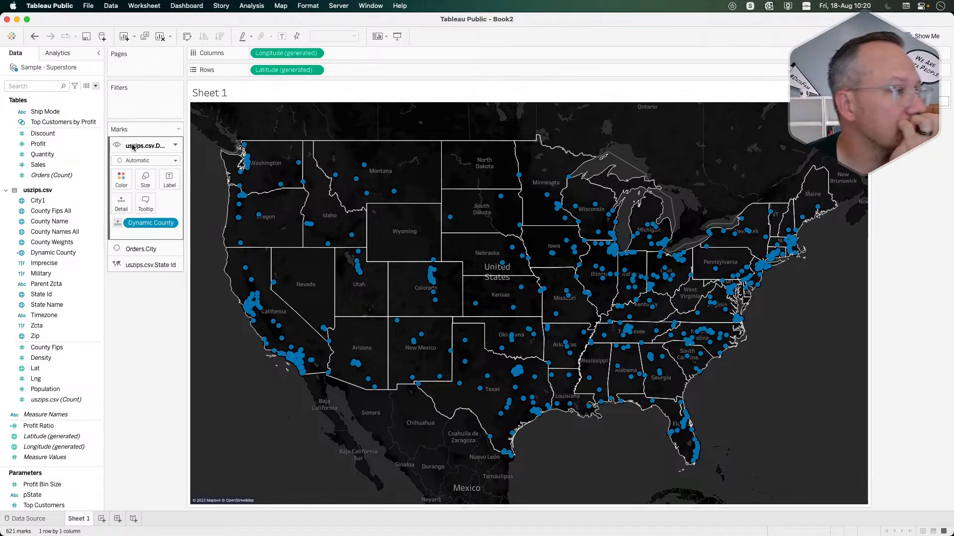
Step: Change the mark type of the Dynamic County layer to Map
click(141, 162)
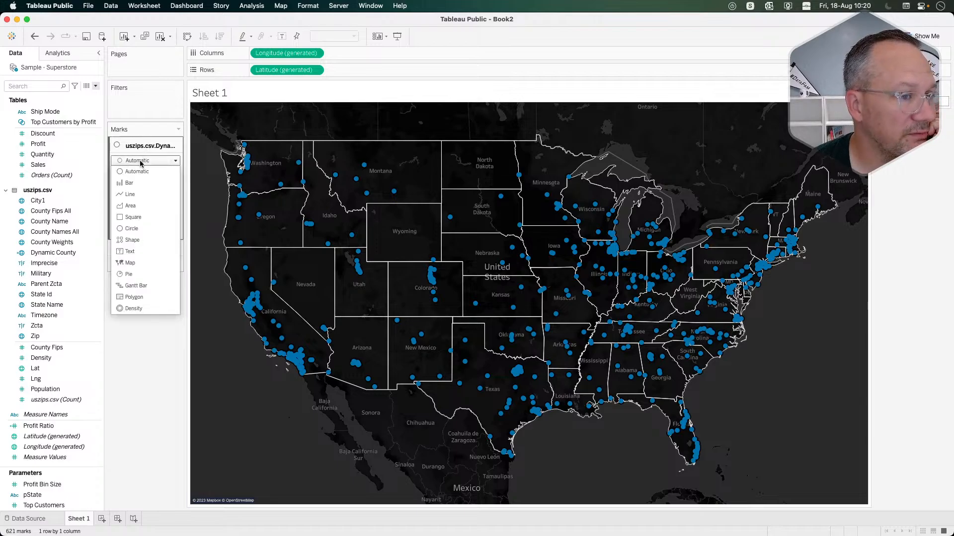
click(133, 262)
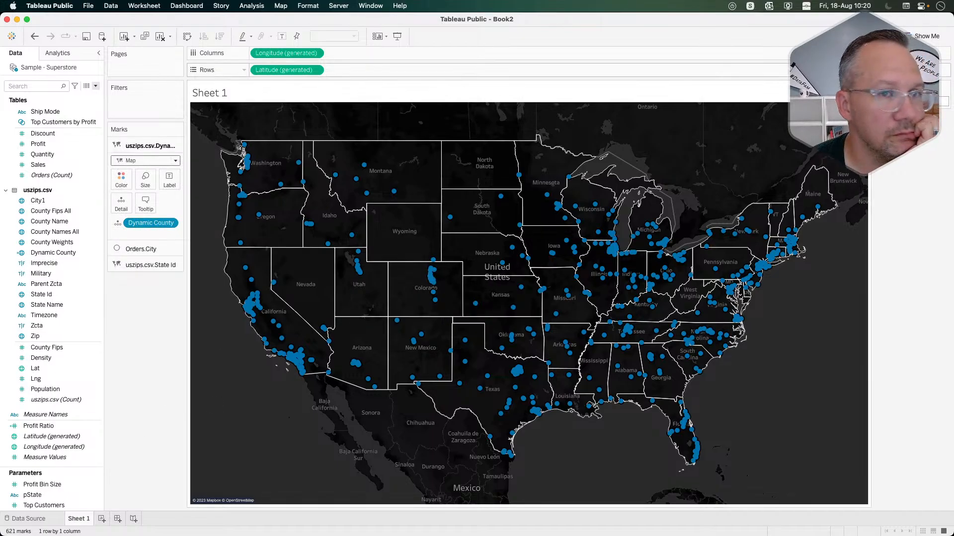
Step: Change the Dynamic County calculation to return County Name when pState matches State Name, then check Missouri on the map
click(55, 399)
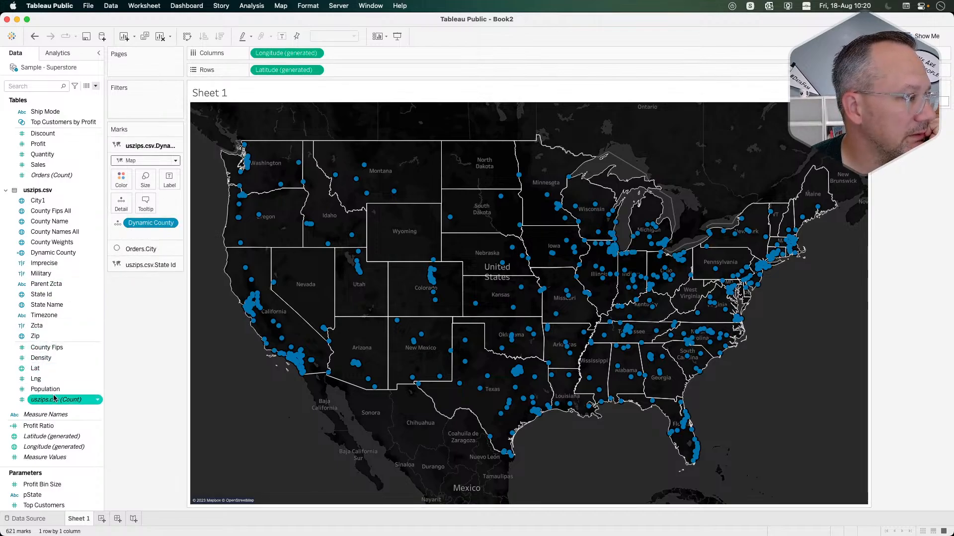
click(57, 358)
scroll(58, 361, up, 4)
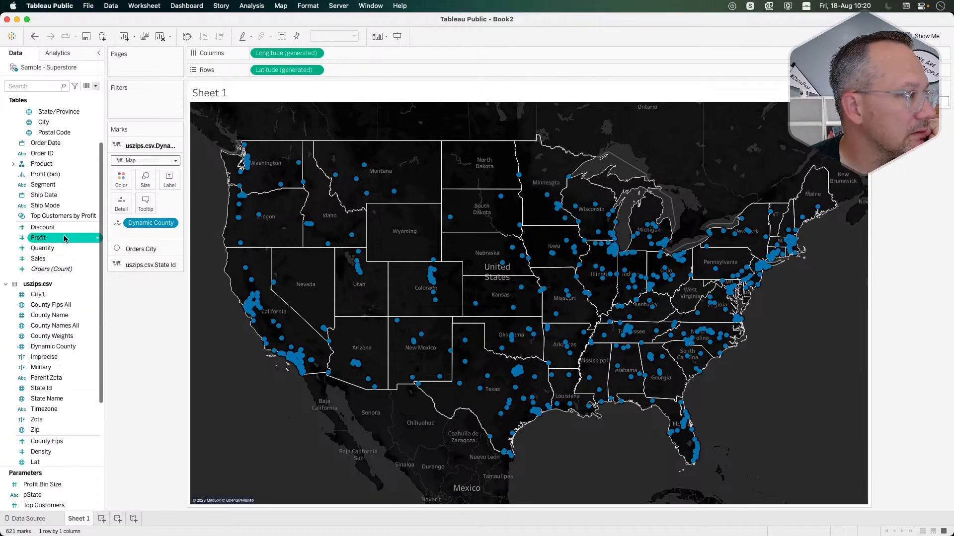
click(61, 338)
right_click(61, 346)
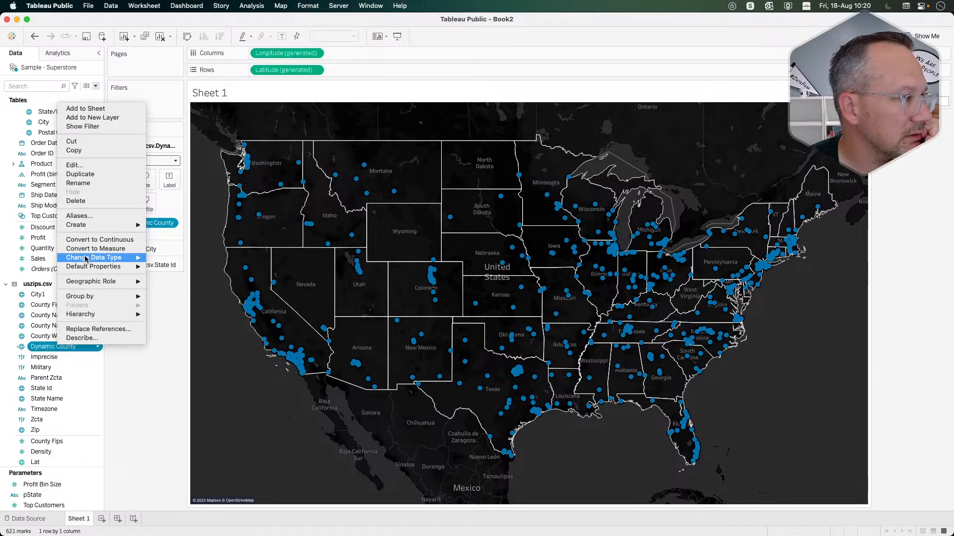
click(98, 167)
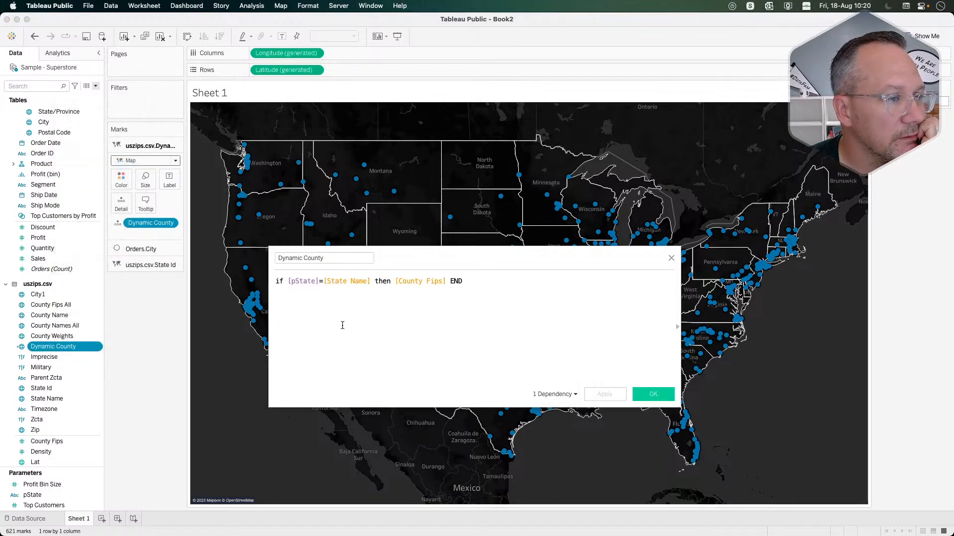
double_click(412, 283)
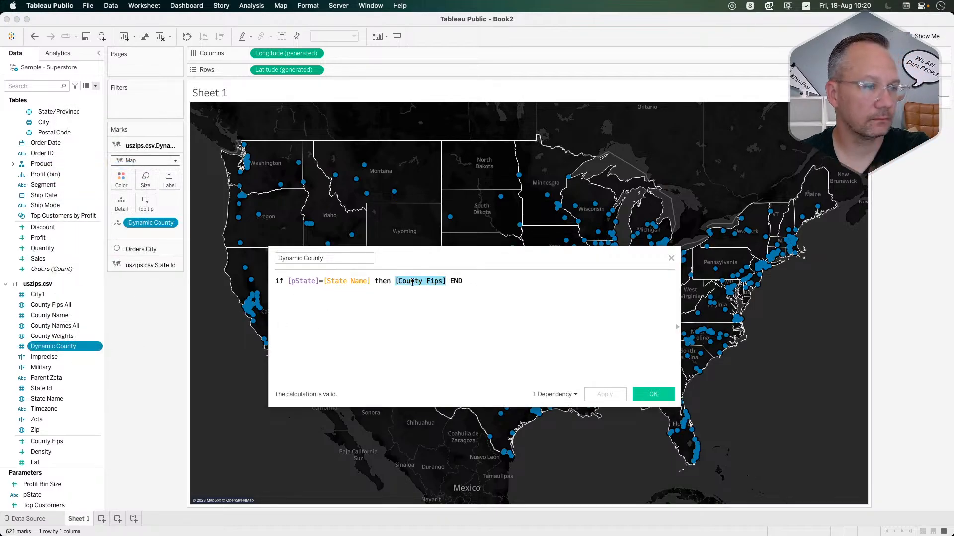
text(county)
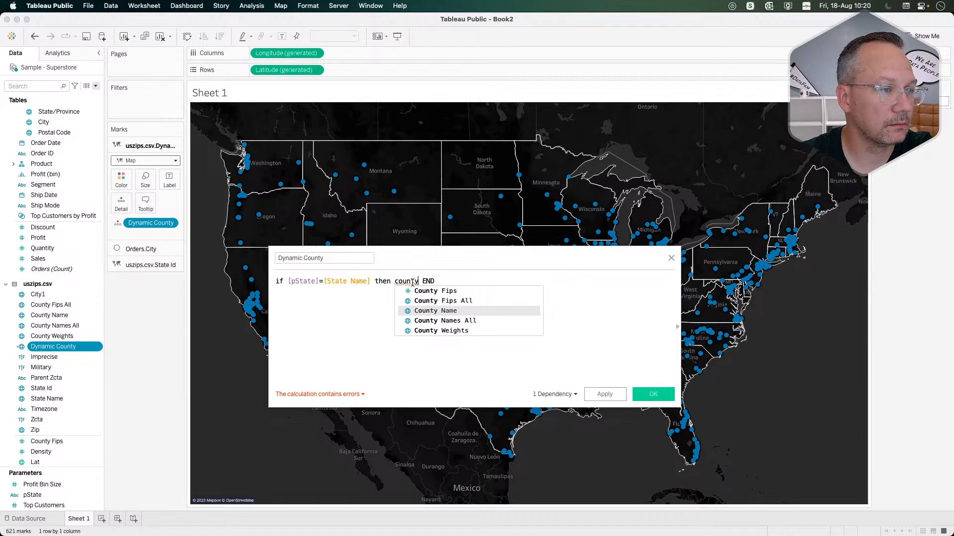
key(Return)
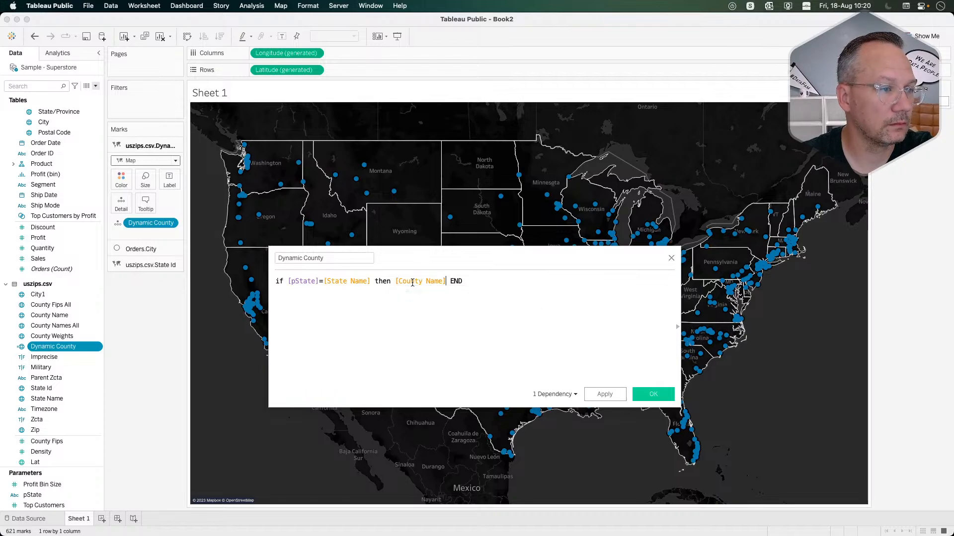
click(604, 394)
click(653, 394)
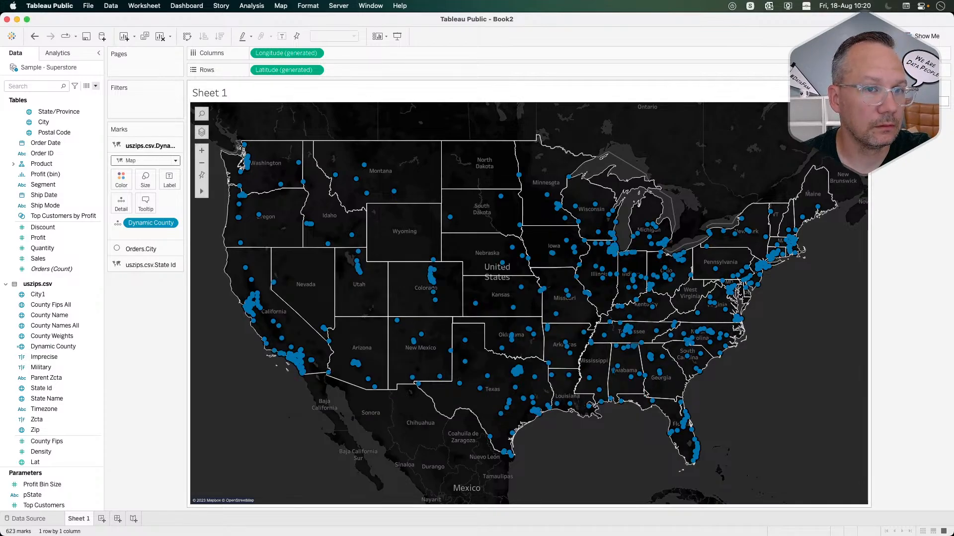
click(573, 313)
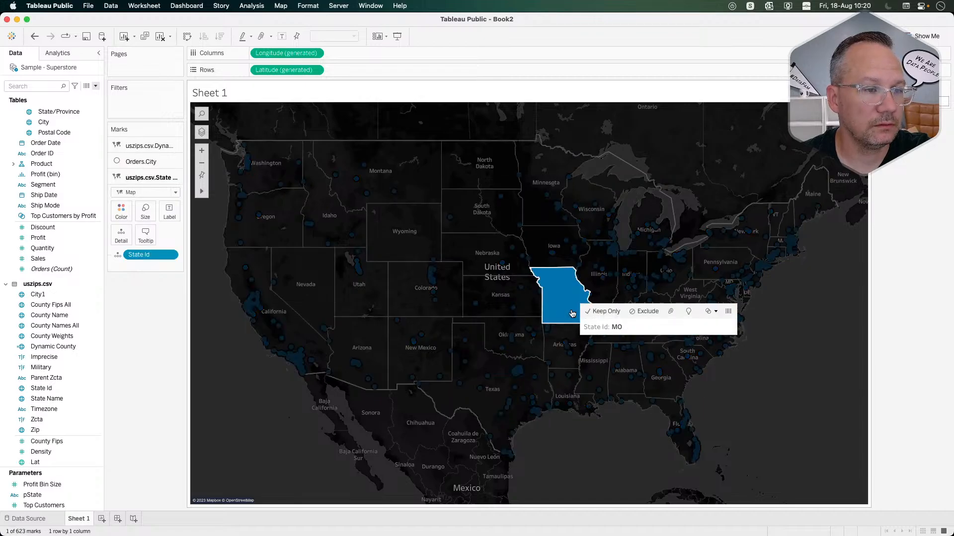
click(572, 314)
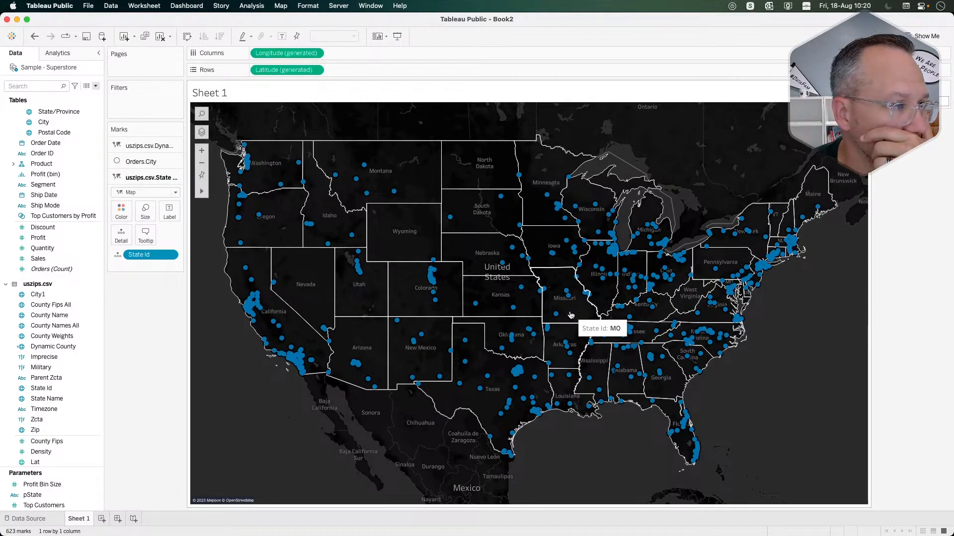
Step: Create a new worksheet and list the Dynamic County values as rows
click(102, 518)
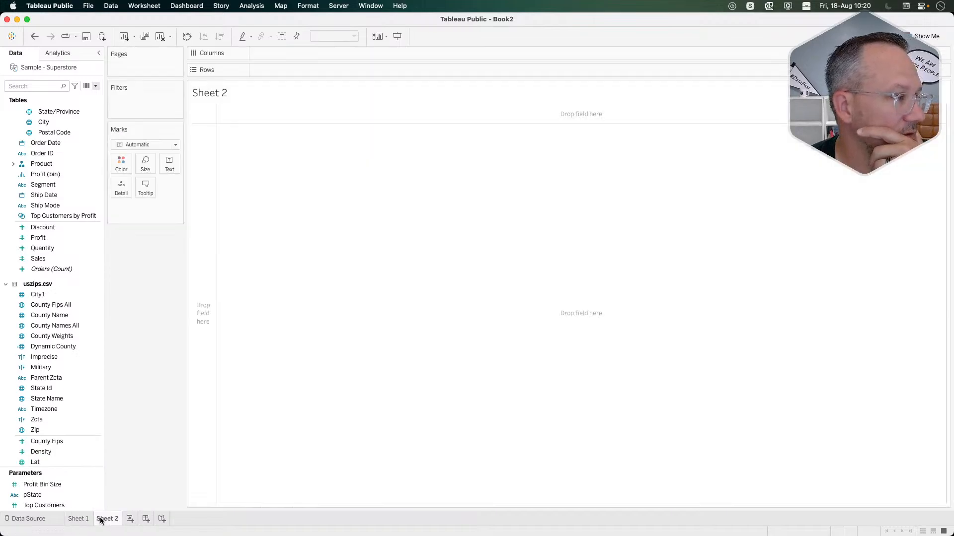
drag(58, 346, 299, 70)
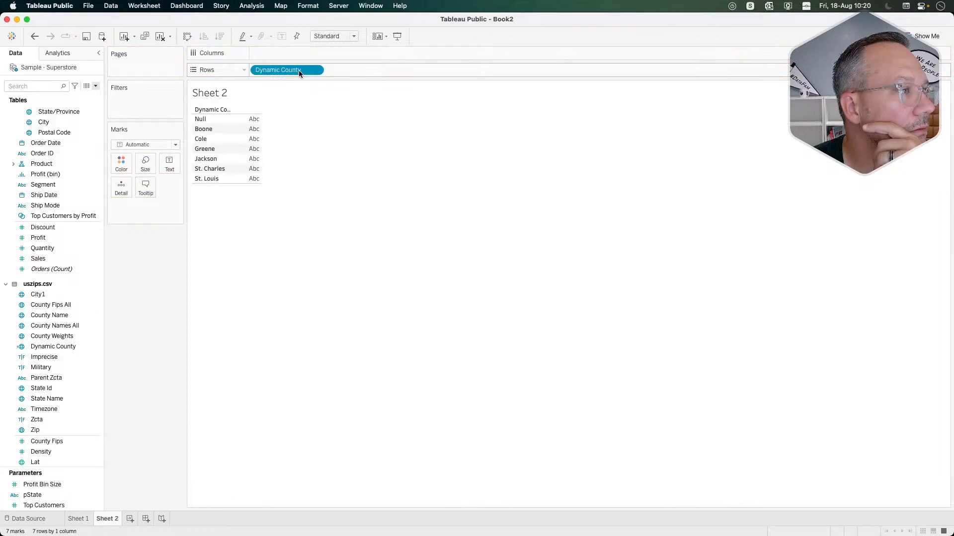
click(216, 120)
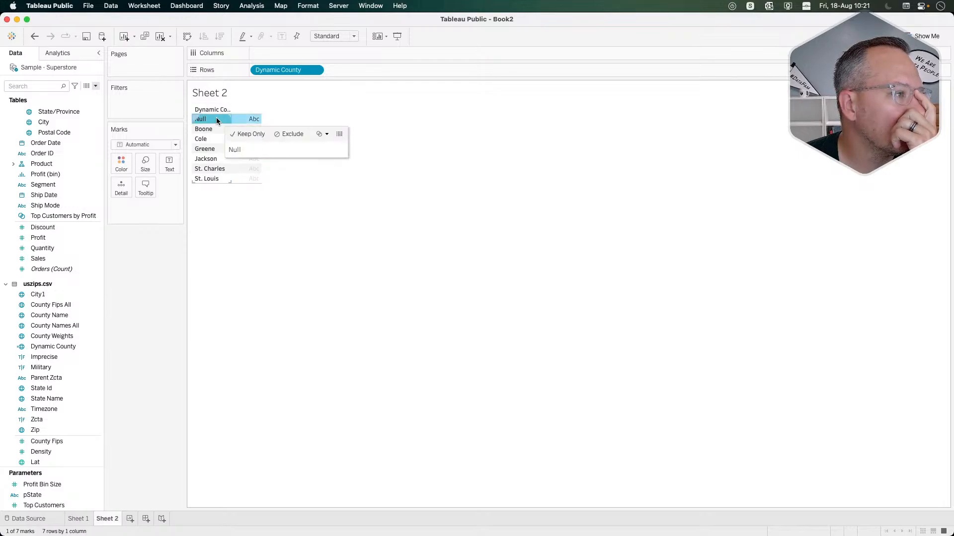
click(217, 120)
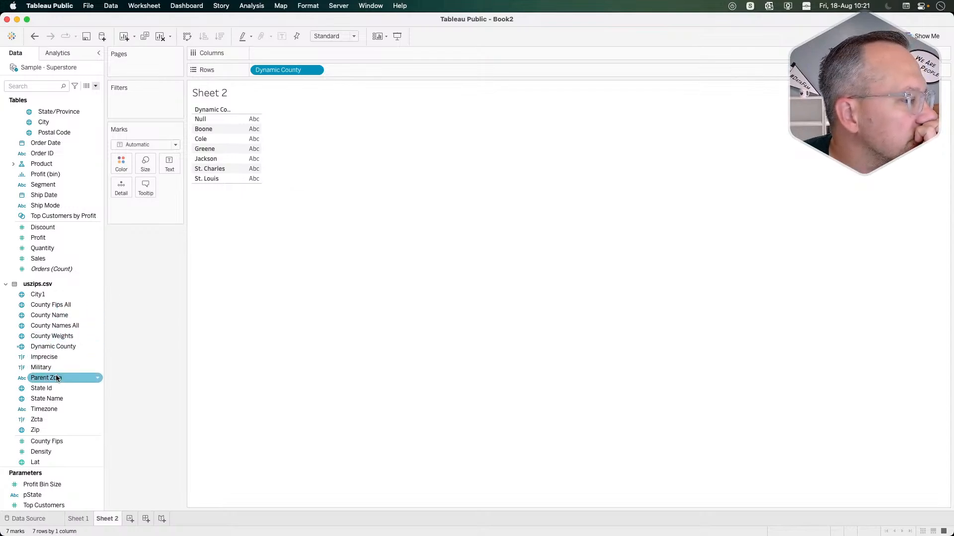
Step: Try breaking down the Dynamic County rows by adding State Id as detail, then take State Id off again
scroll(55, 374, down, 3)
drag(53, 430, 129, 313)
drag(61, 208, 124, 283)
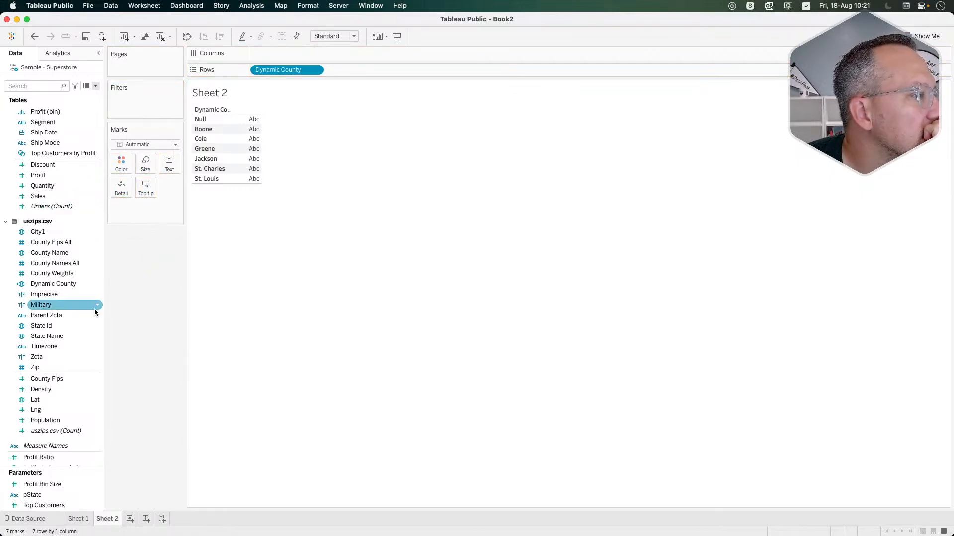
drag(54, 323, 121, 189)
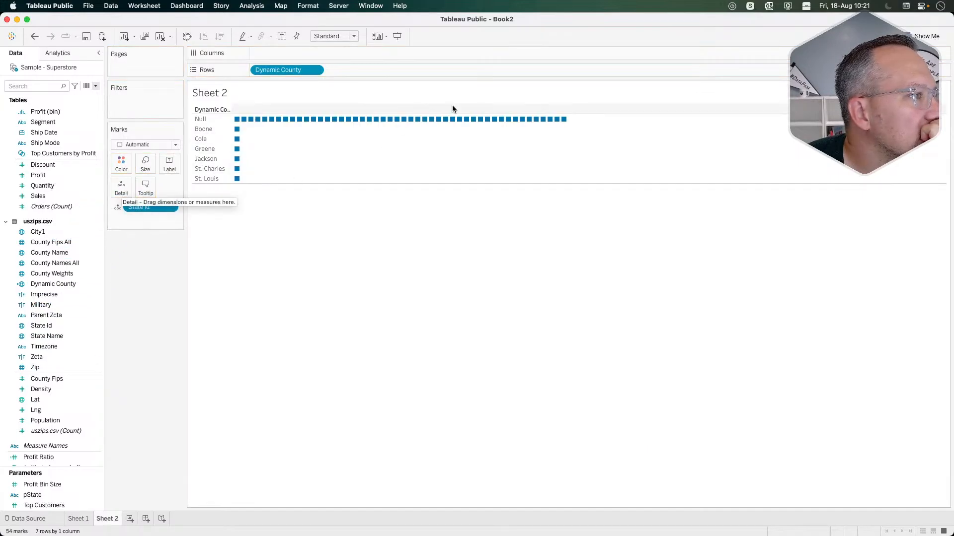
mouse_move(377, 121)
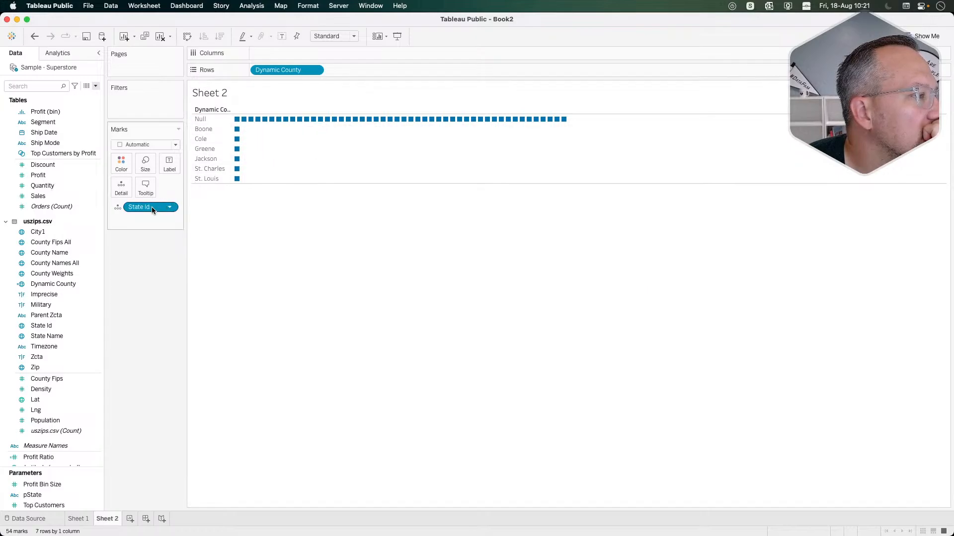
drag(151, 207, 151, 276)
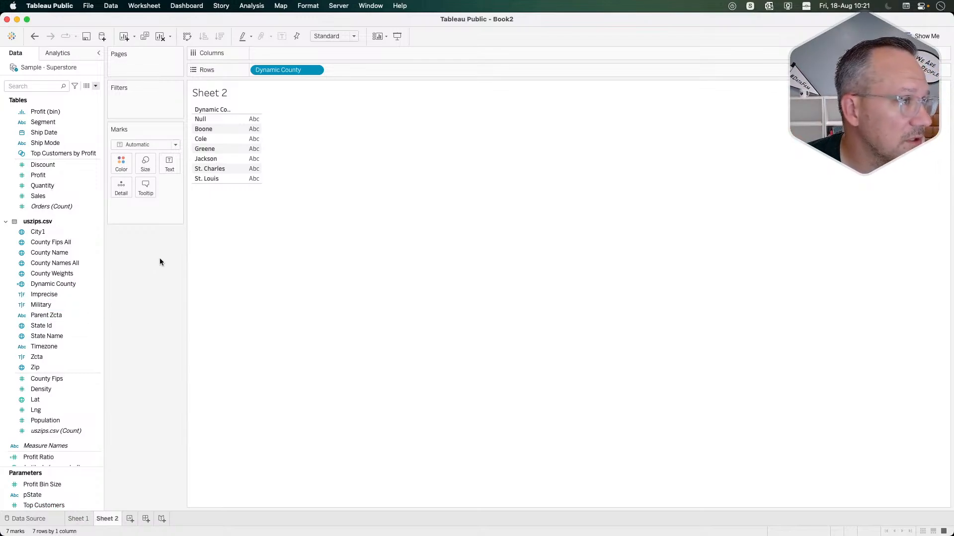
Step: Replace Dynamic County with County Name on the rows of Sheet 2, adding all members
drag(292, 70, 148, 331)
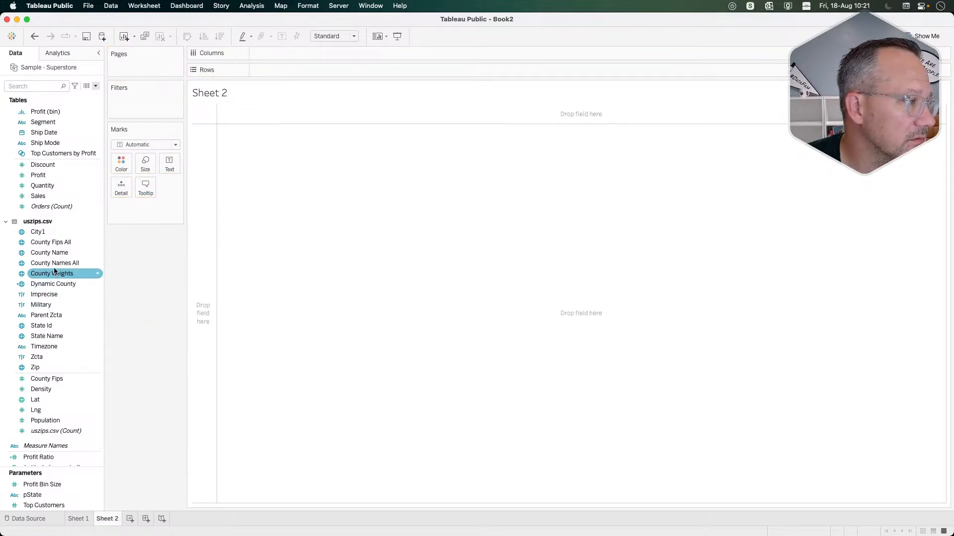
drag(53, 253, 282, 72)
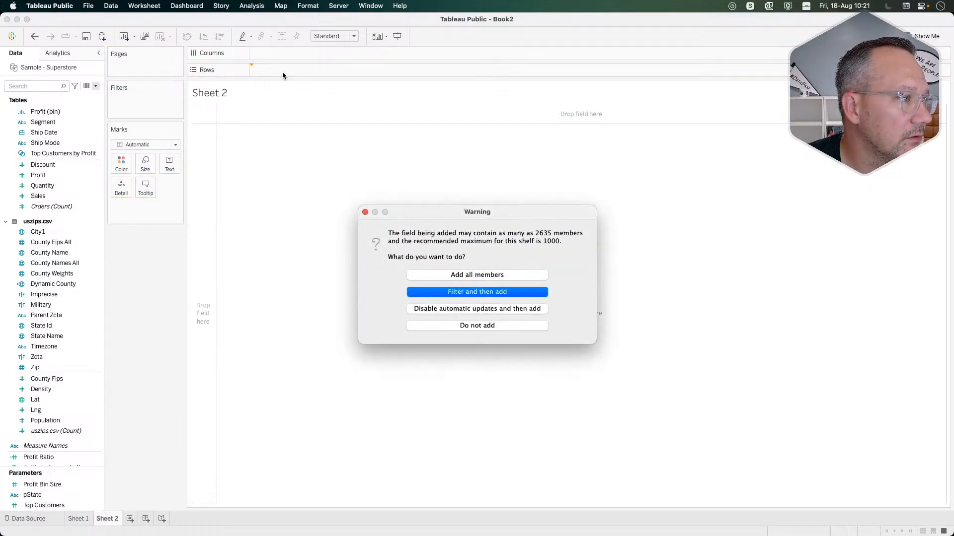
click(428, 272)
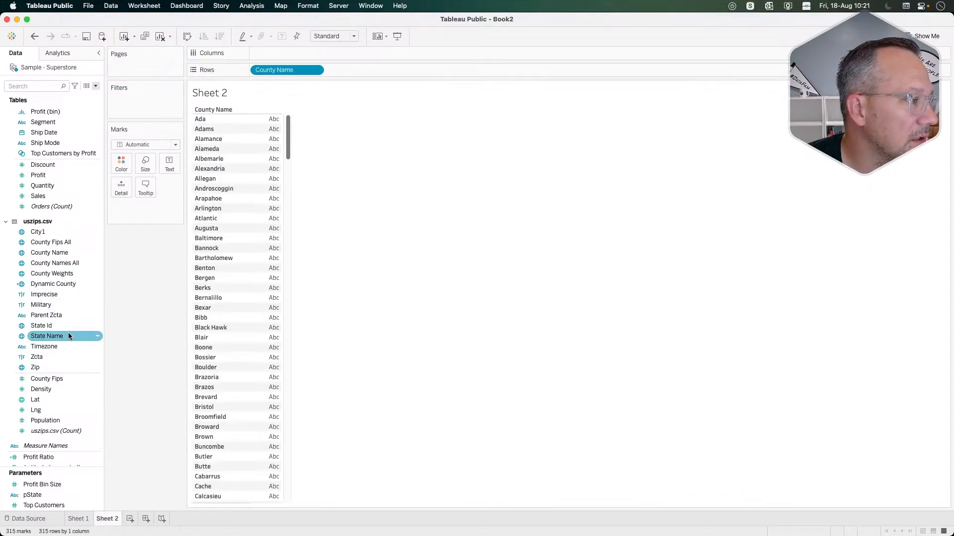
Step: Filter Sheet 2 by State Name to keep only Missouri
drag(68, 333, 143, 102)
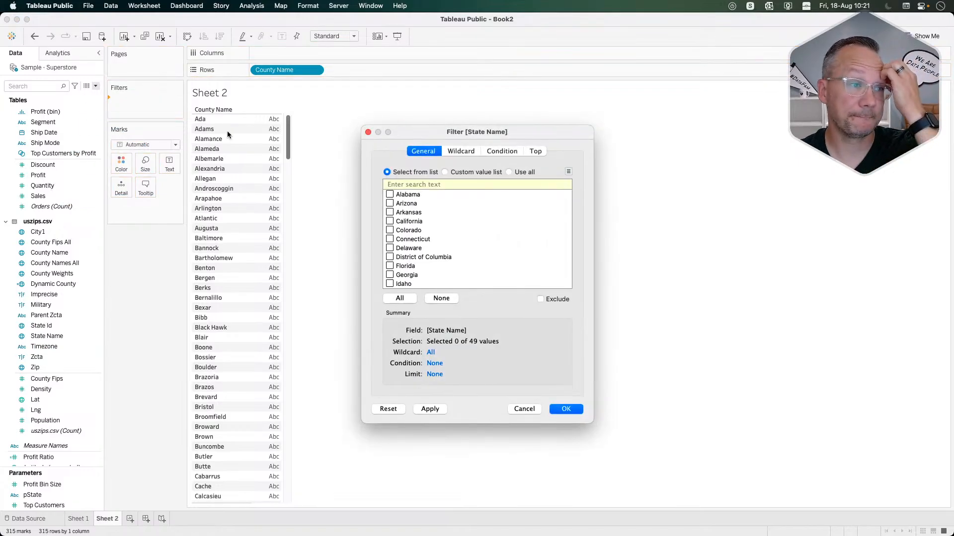
scroll(415, 244, down, 5)
scroll(415, 243, down, 1)
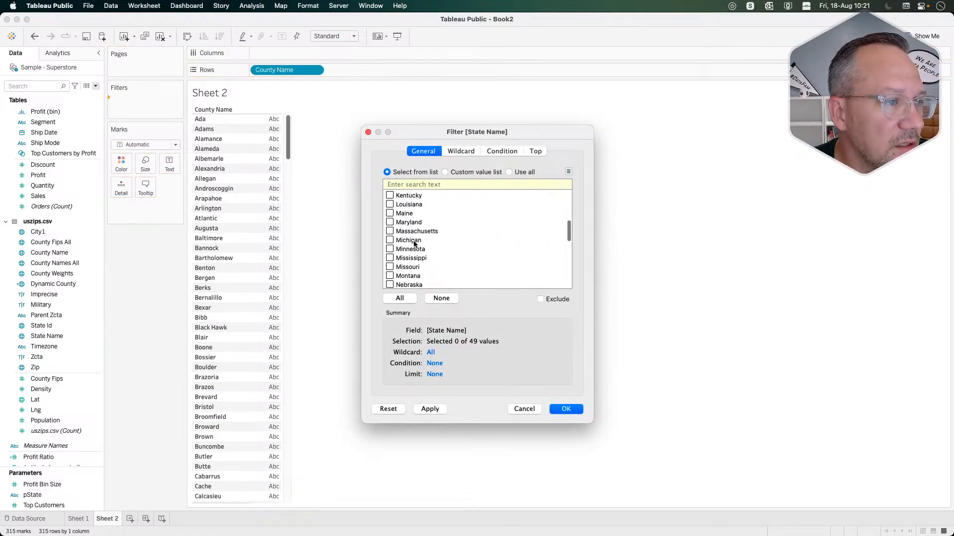
click(390, 267)
click(579, 409)
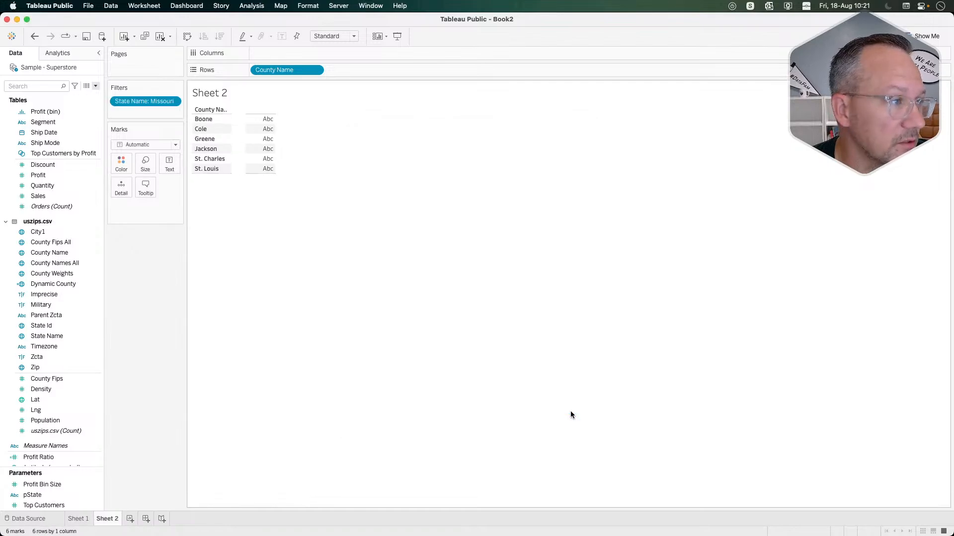
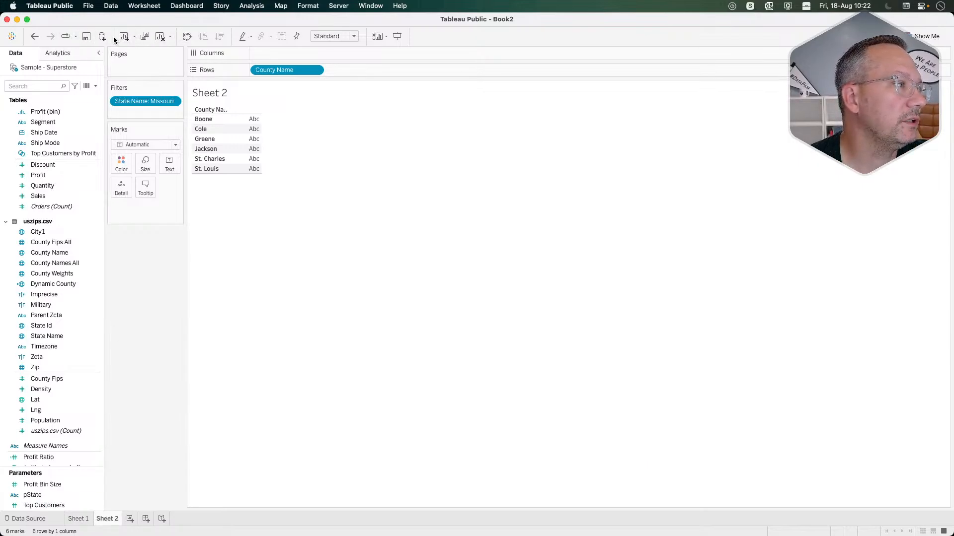
Step: Edit the Sample - Superstore data source and remove the City = City1 condition from the Orders–uszips.csv relationship
right_click(55, 70)
click(84, 78)
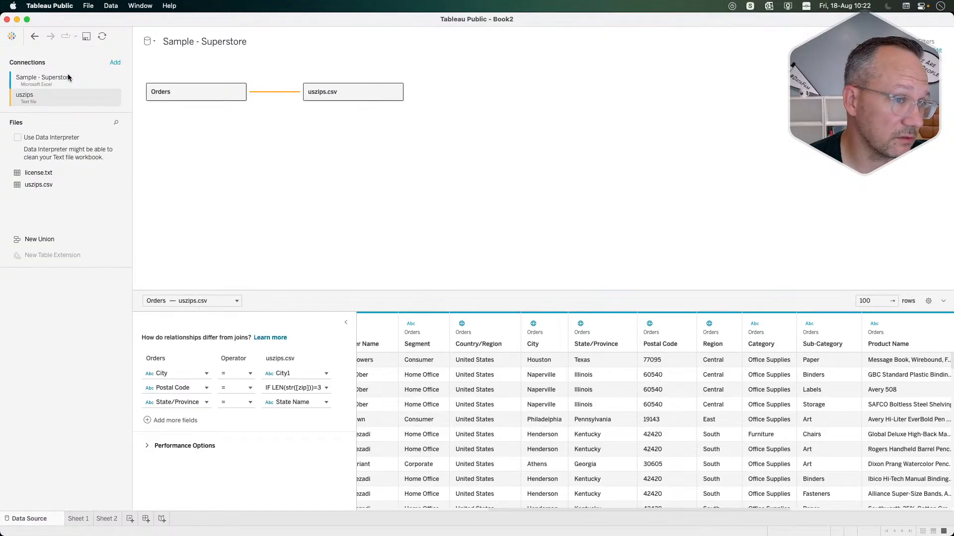
click(267, 92)
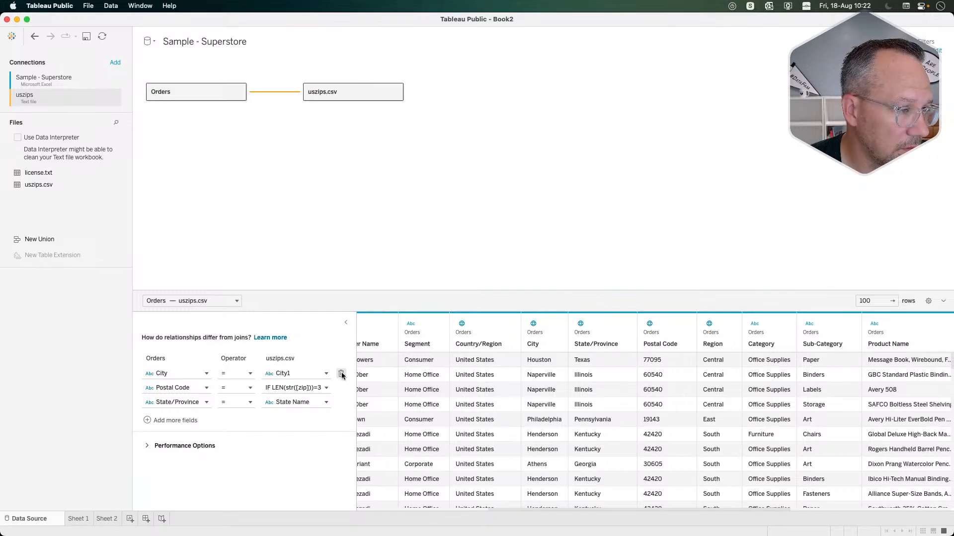
click(341, 374)
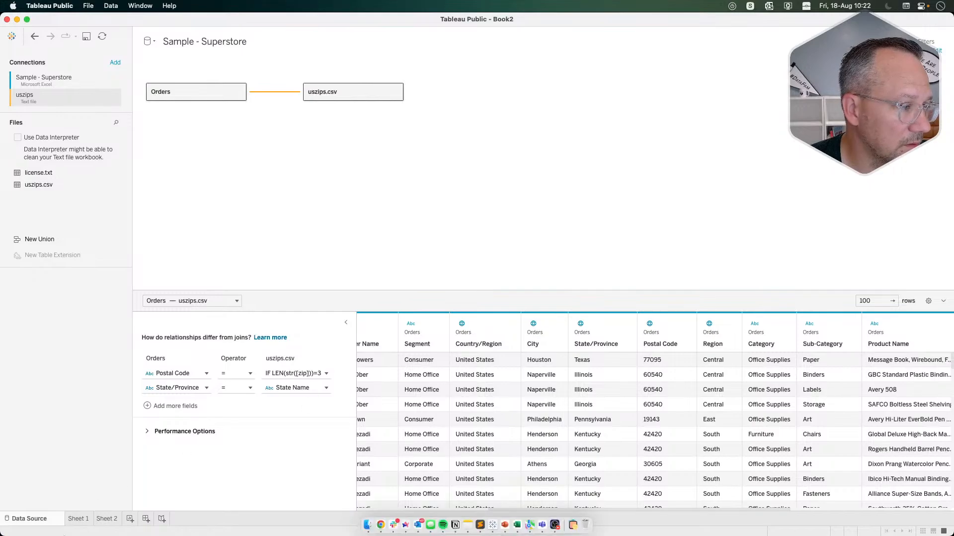
Step: Compare the Missouri county list on Sheet 2 with the map on Sheet 1
click(107, 518)
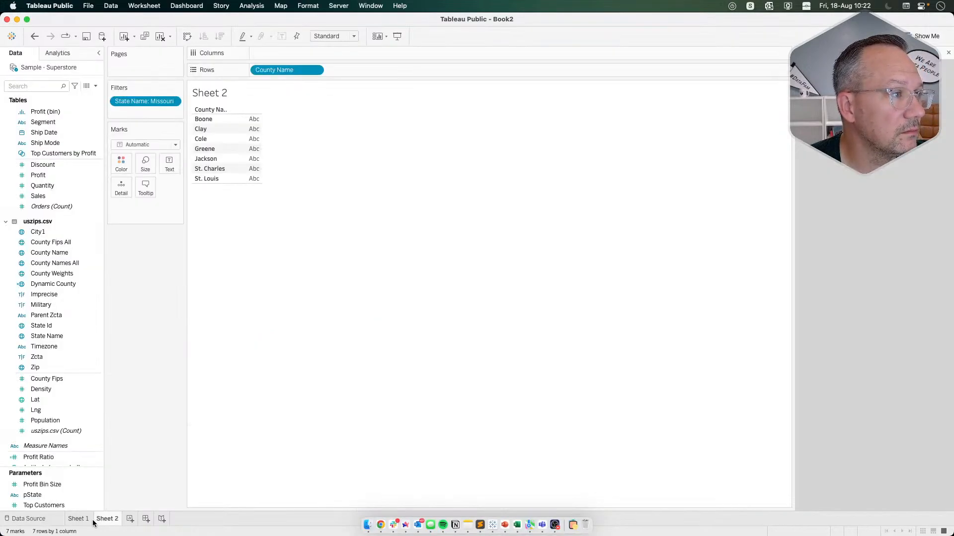
click(90, 519)
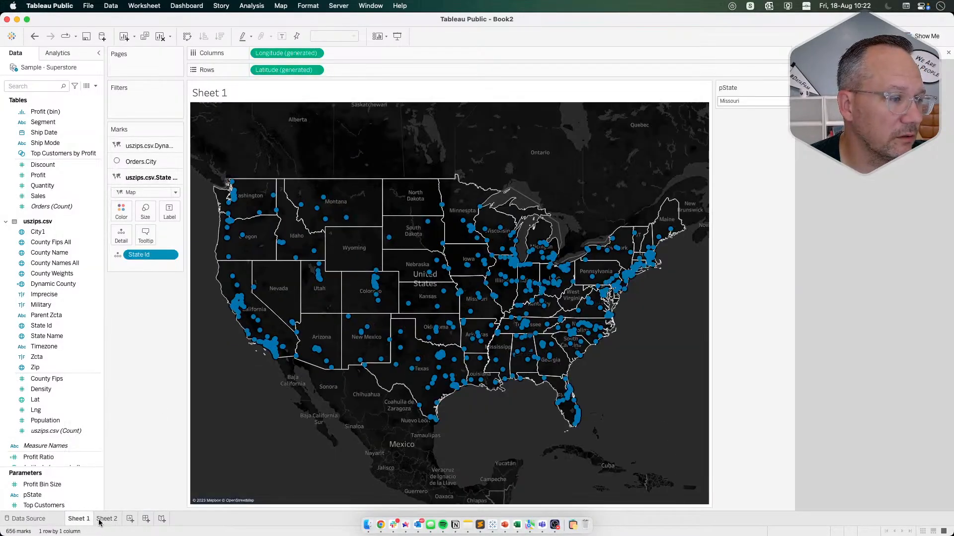
click(117, 519)
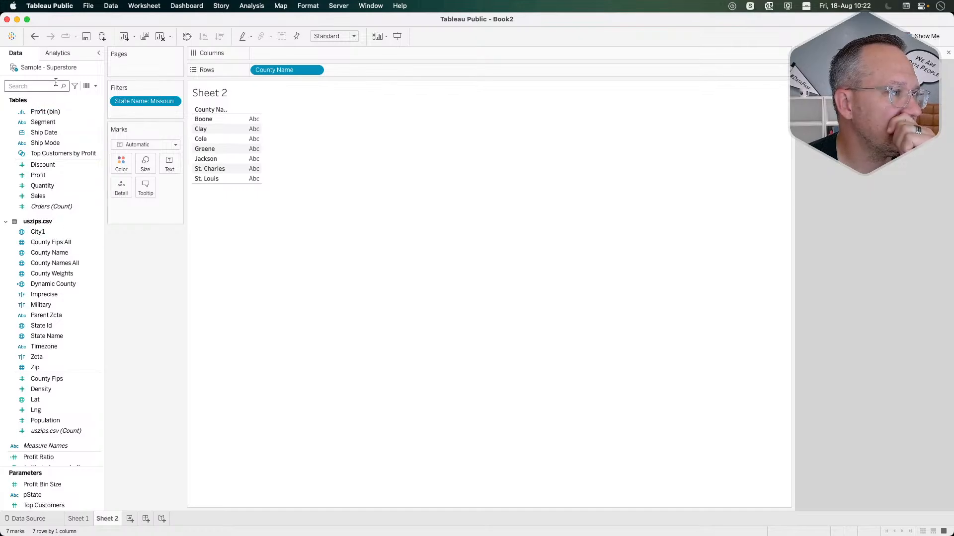
click(83, 519)
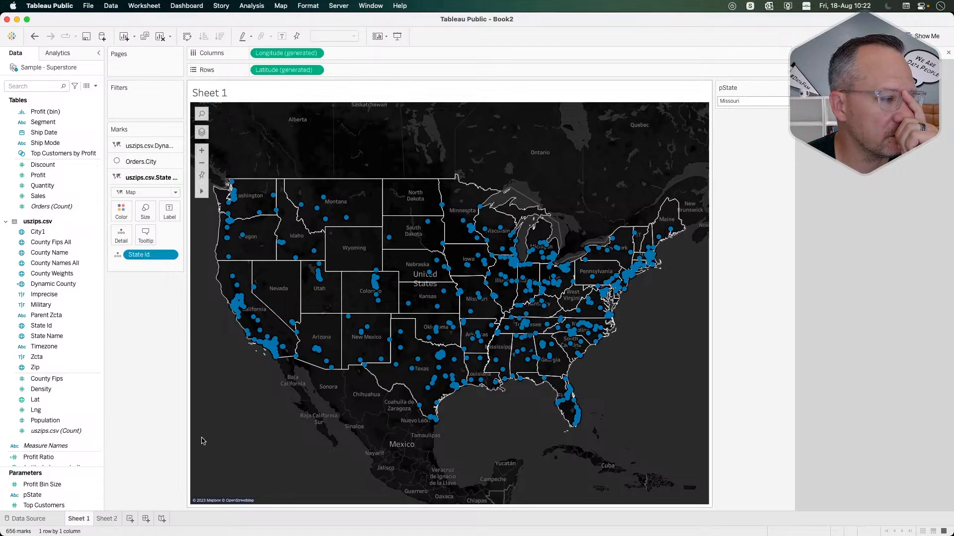
click(107, 519)
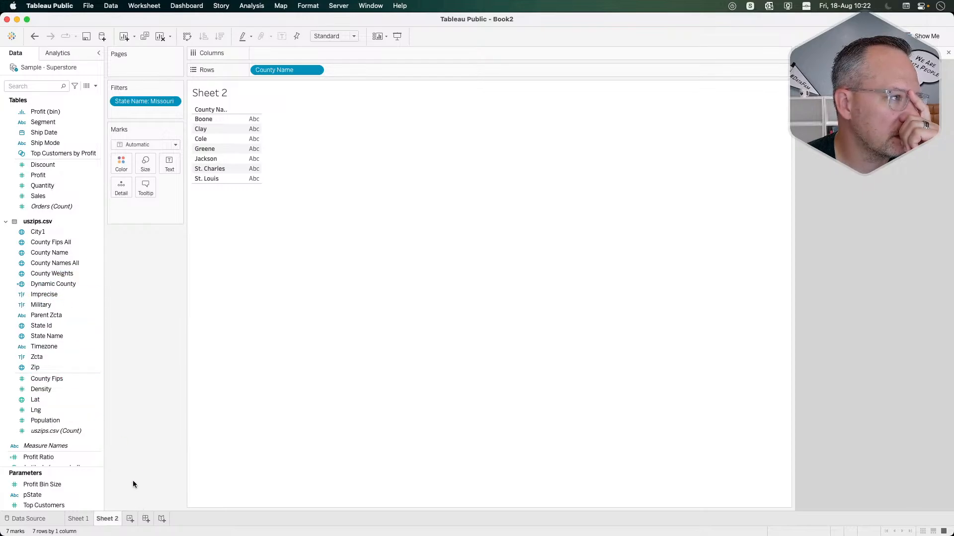
Step: Connect to the text file uszips.csv as a separate new data source
click(102, 37)
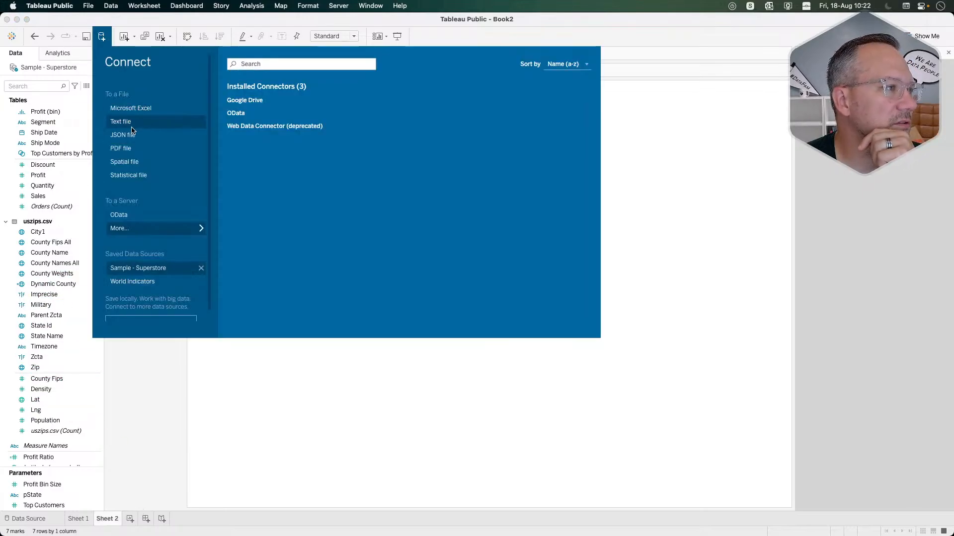
click(128, 124)
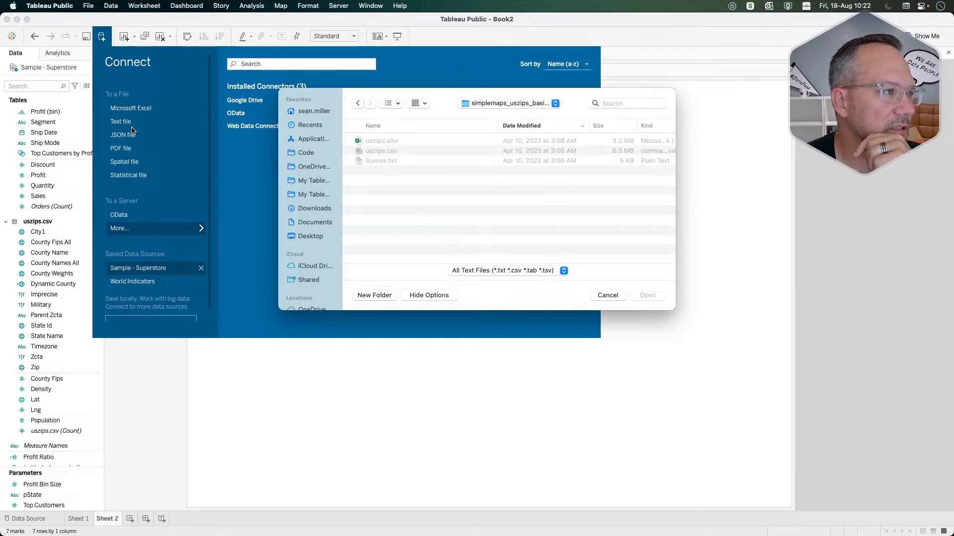
double_click(392, 150)
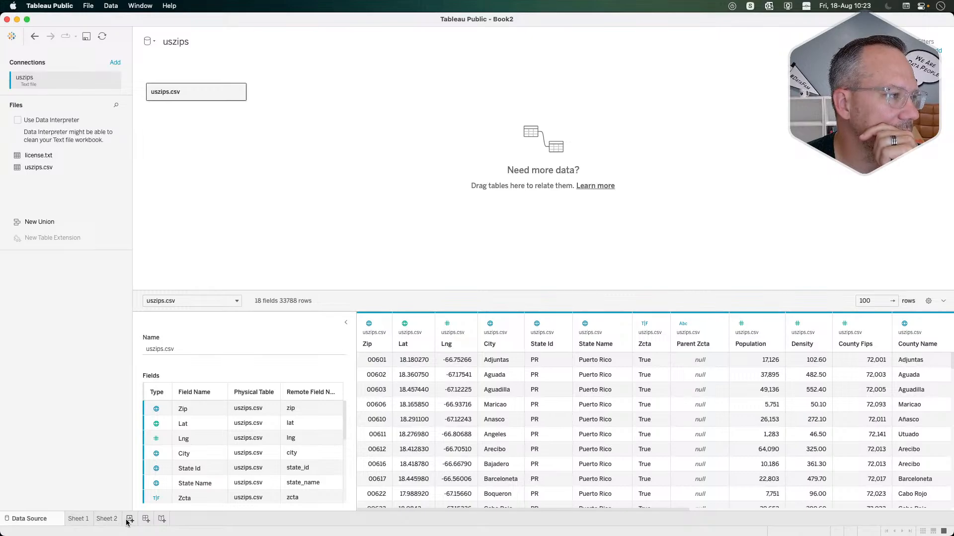
Step: Create a new worksheet and list County Name from uszips on the rows, adding all members
click(129, 519)
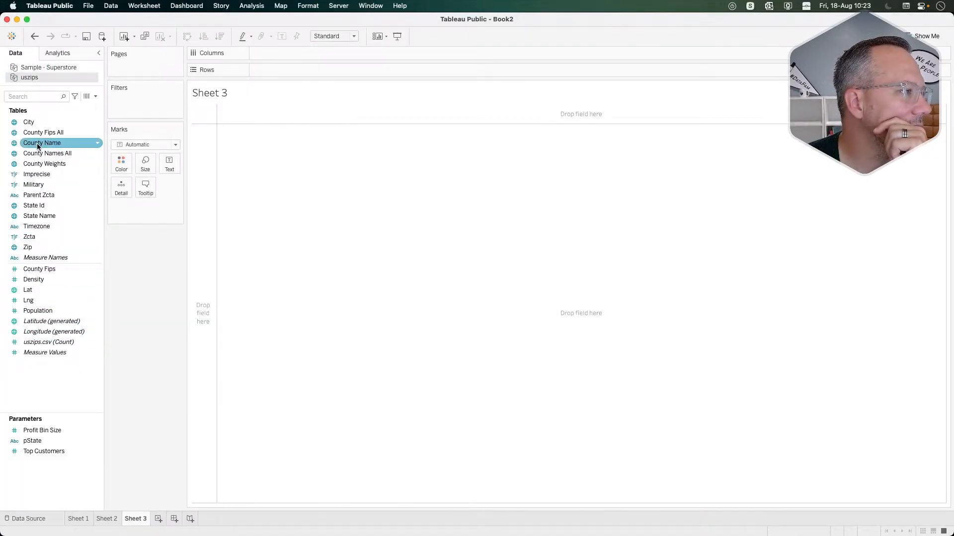
drag(37, 144, 276, 72)
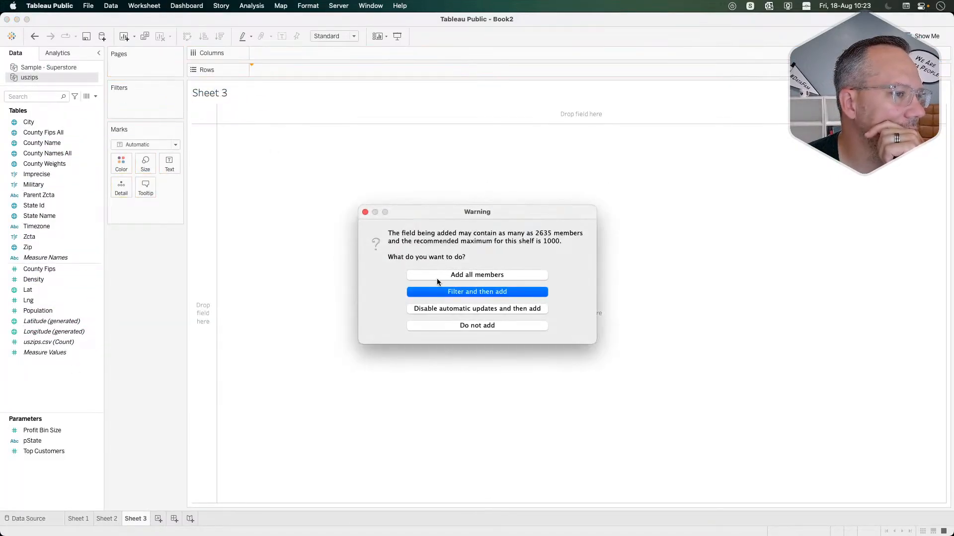
click(430, 274)
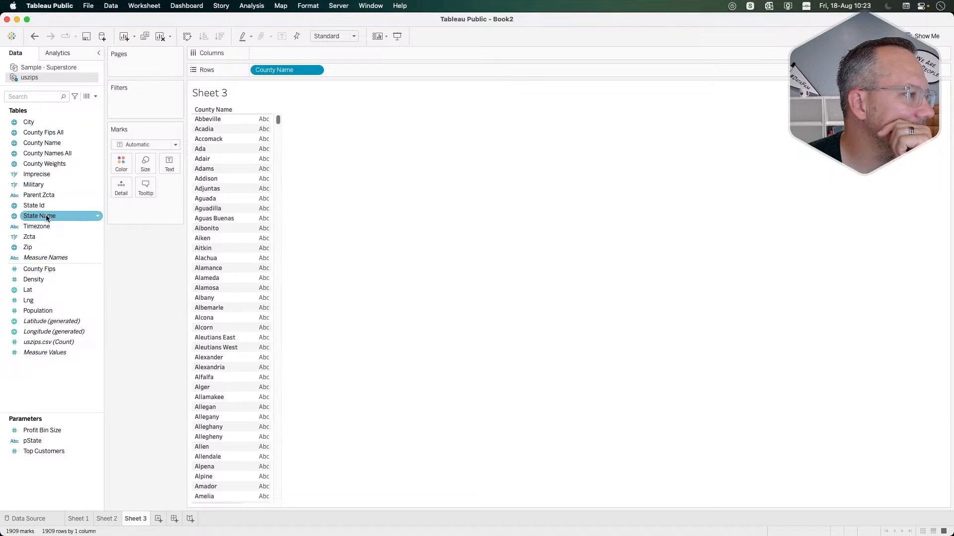
Step: Filter Sheet 3 by State Name to keep only Missouri
drag(37, 215, 145, 112)
scroll(512, 252, down, 5)
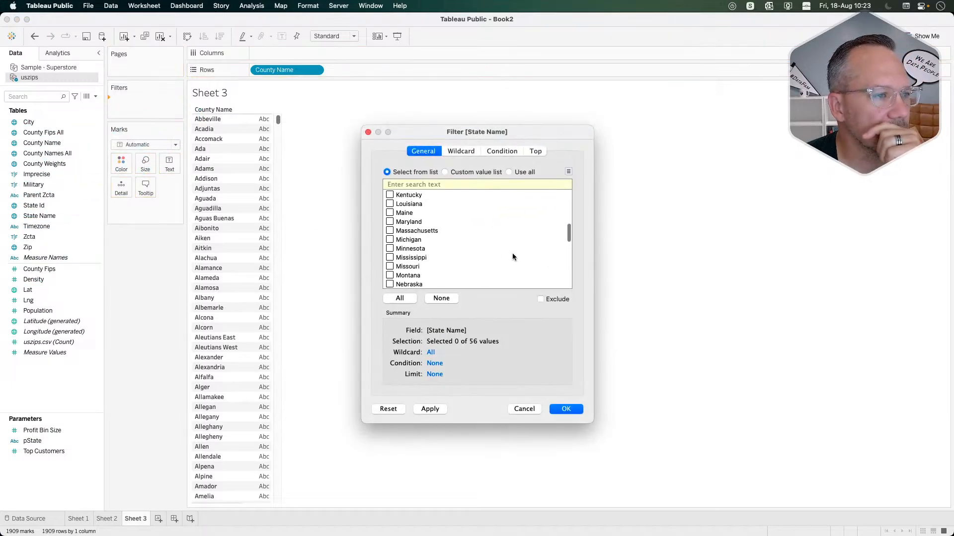
click(390, 252)
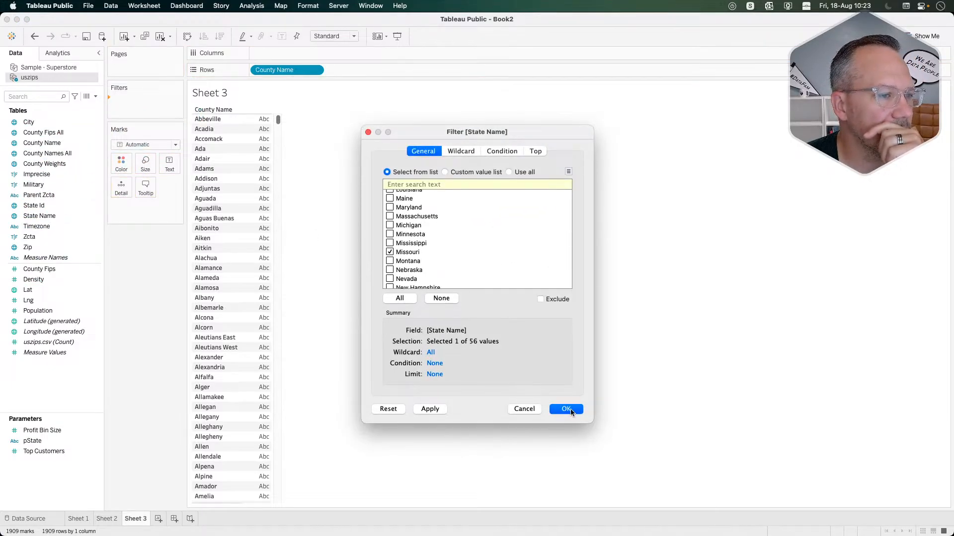
click(570, 410)
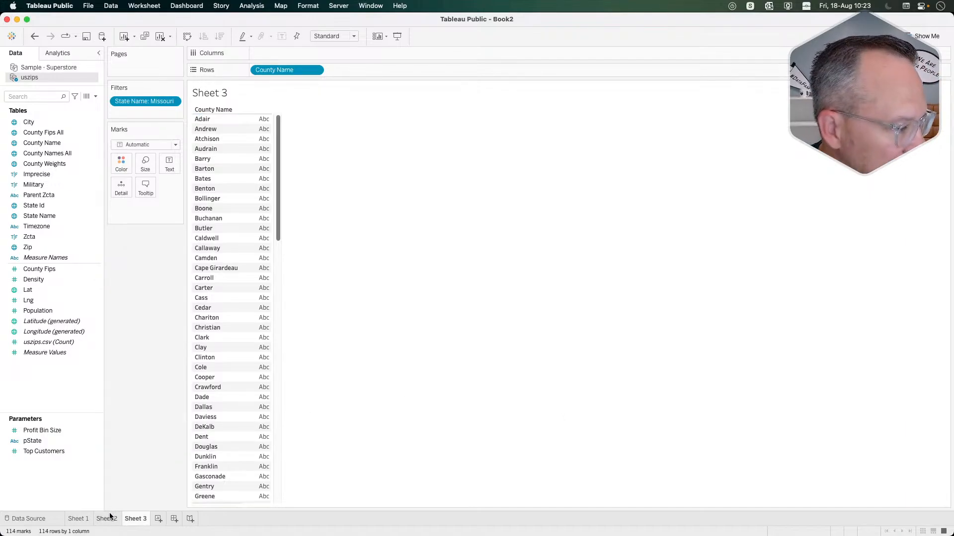
Step: Compare the Missouri county list on Sheet 3 with the list on Sheet 2, and return to Sheet 1
mouse_move(110, 518)
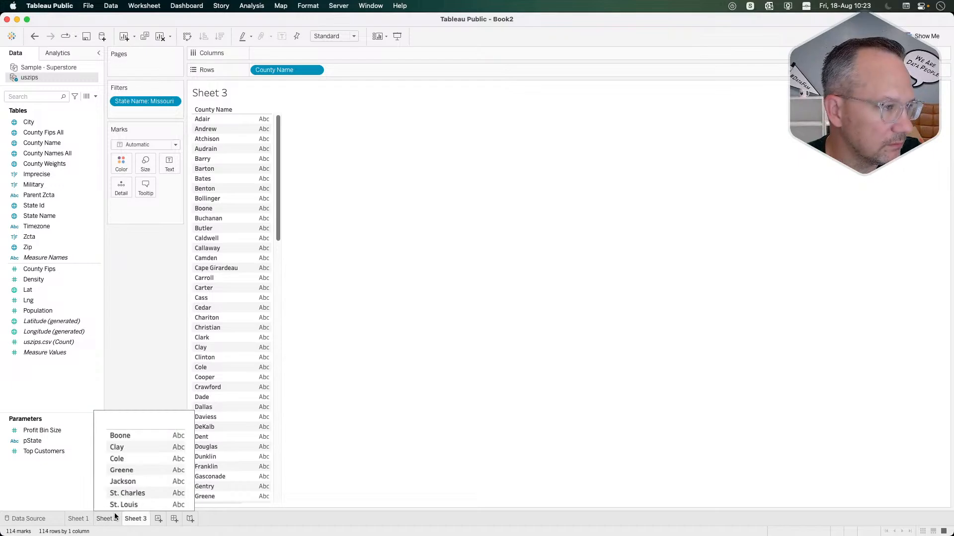
scroll(213, 387, down, 15)
scroll(213, 388, up, 15)
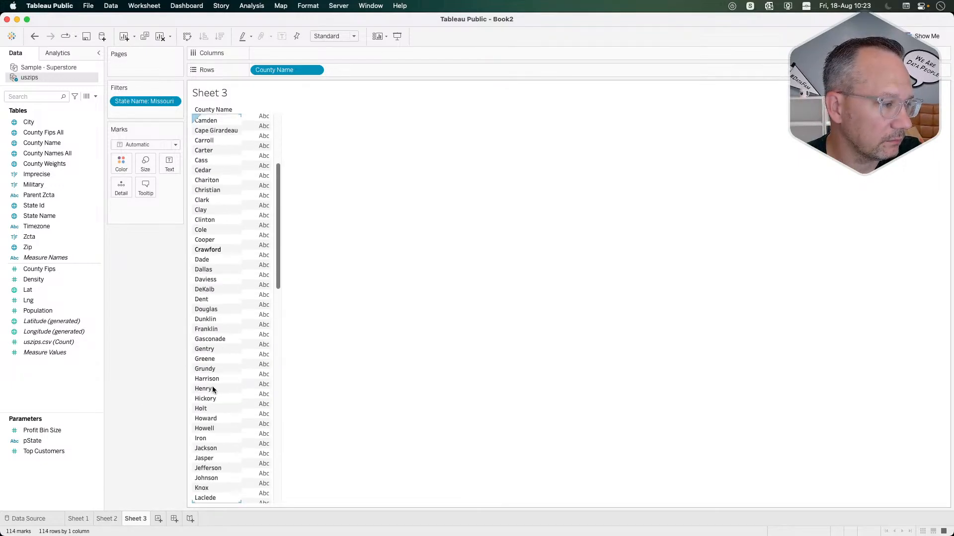
click(108, 519)
click(78, 519)
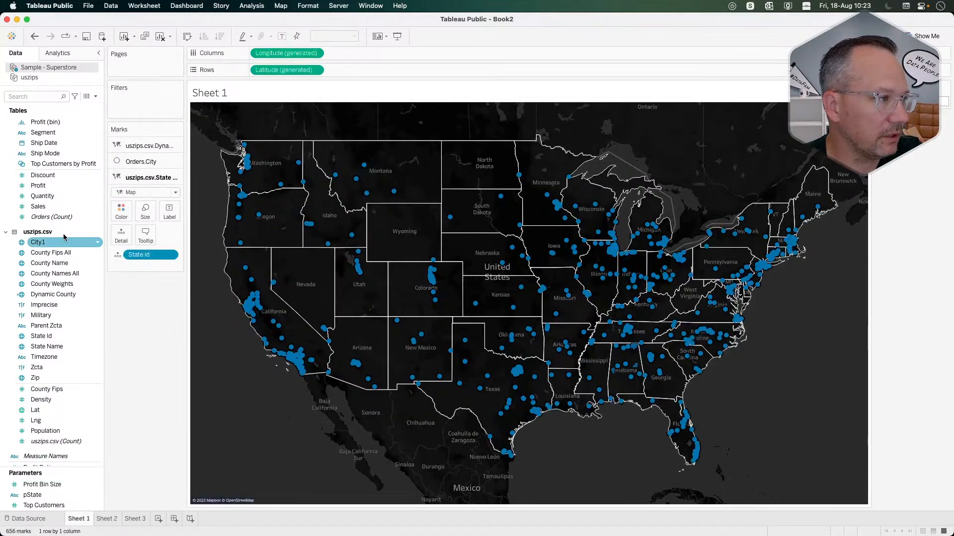
right_click(45, 66)
click(31, 73)
click(30, 78)
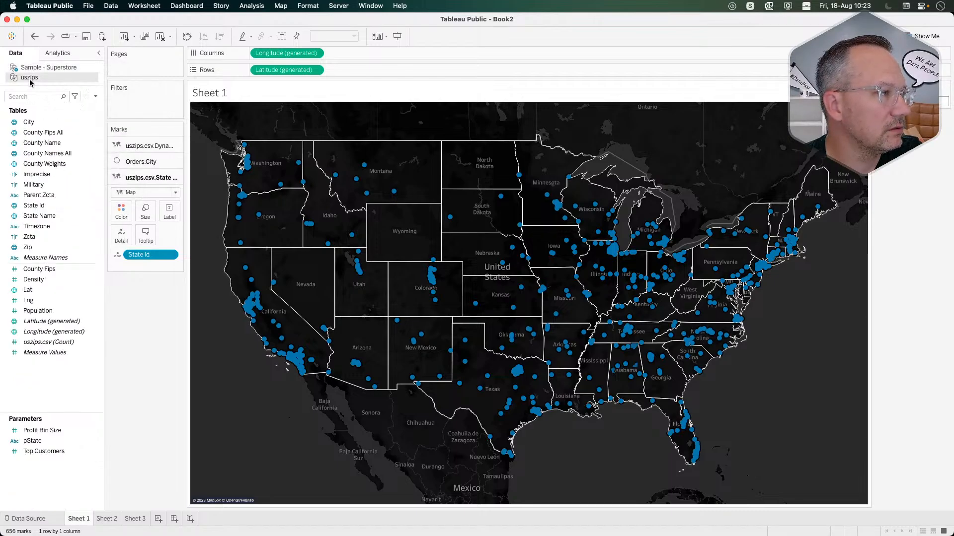
right_click(30, 79)
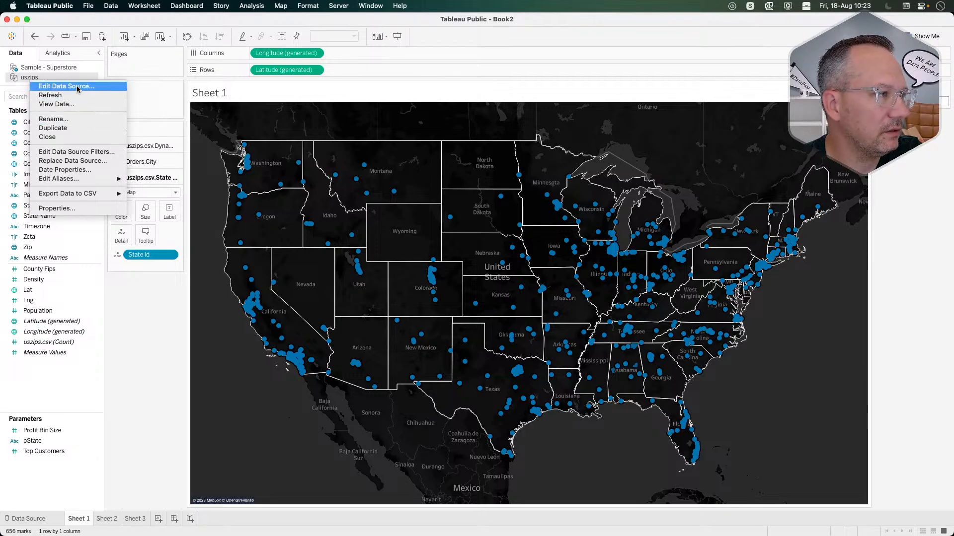
click(166, 350)
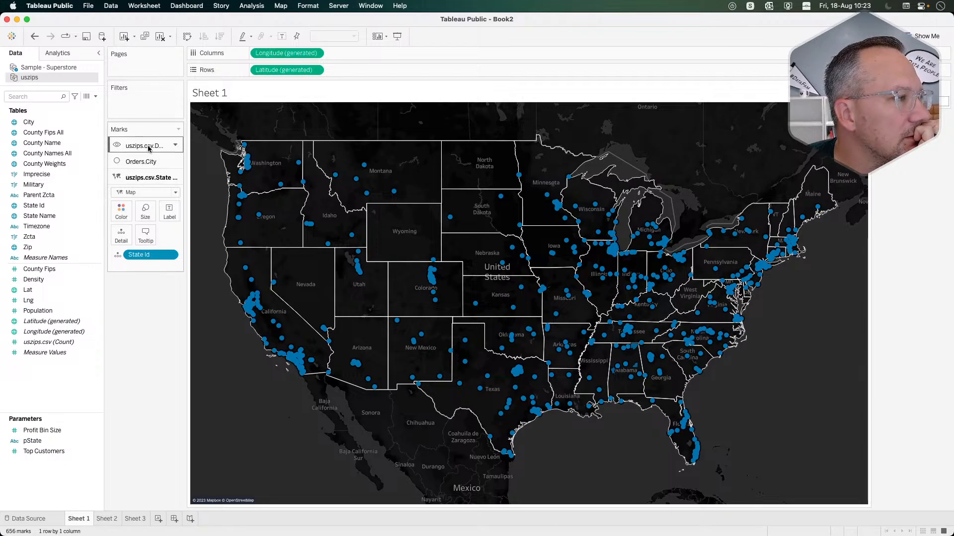
Step: Remove the uszips.csv Dynamic County layer from the Sheet 1 map
click(176, 145)
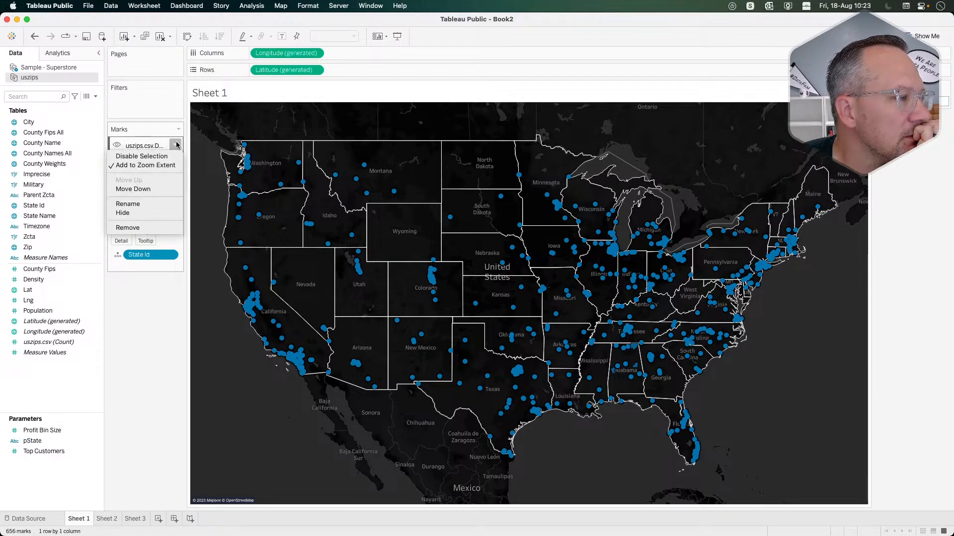
click(135, 228)
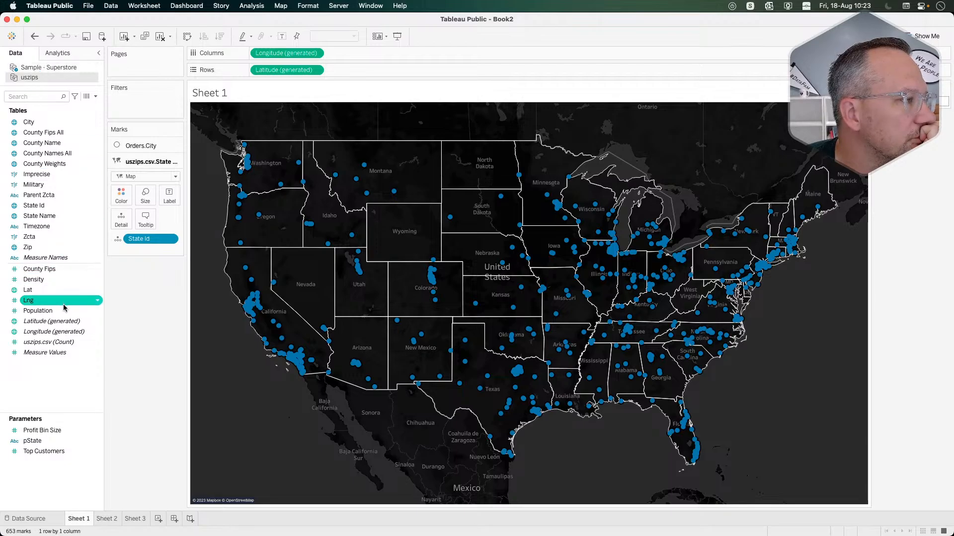
Step: Undo the Dynamic County layer removal and the preceding worksheet changes, and redo them all
click(35, 37)
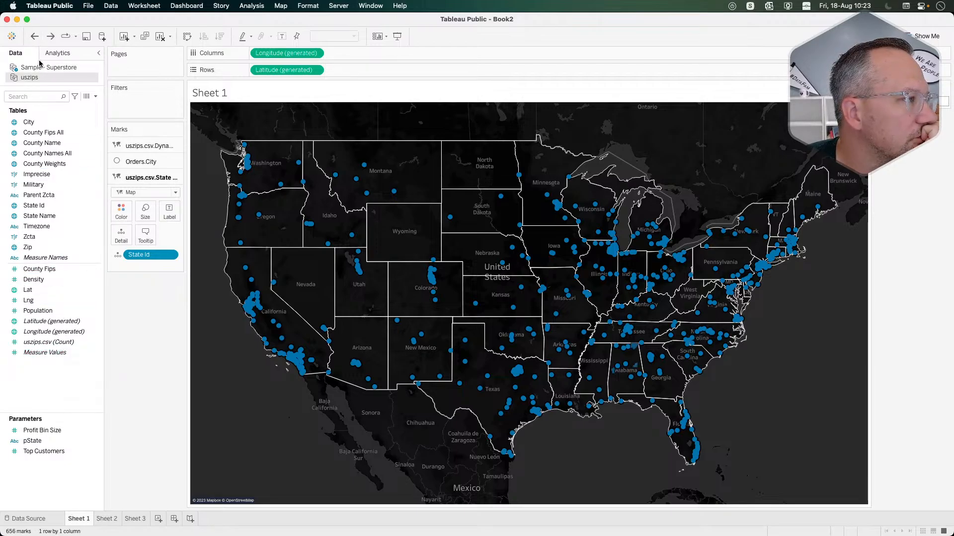
click(34, 37)
click(35, 37)
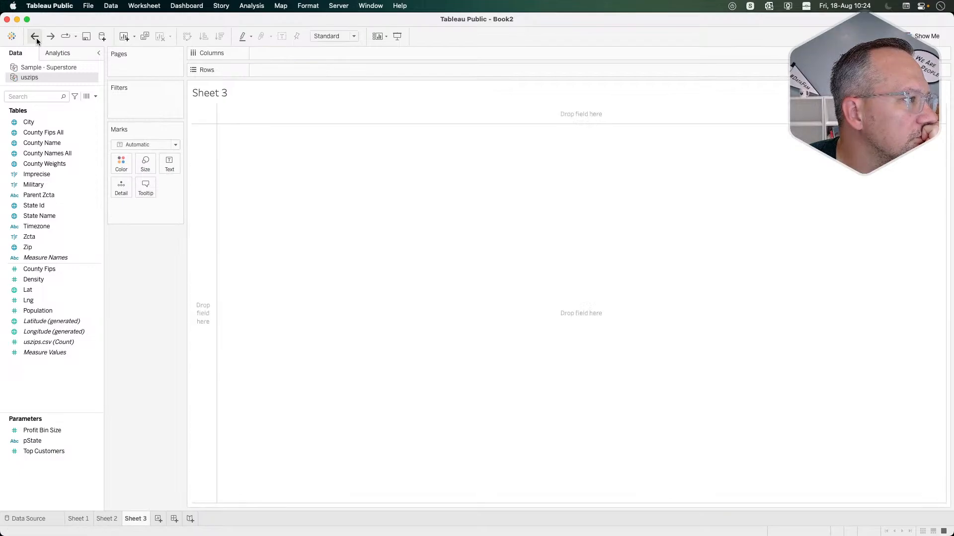
click(35, 37)
click(48, 37)
click(48, 37)
click(46, 39)
click(48, 37)
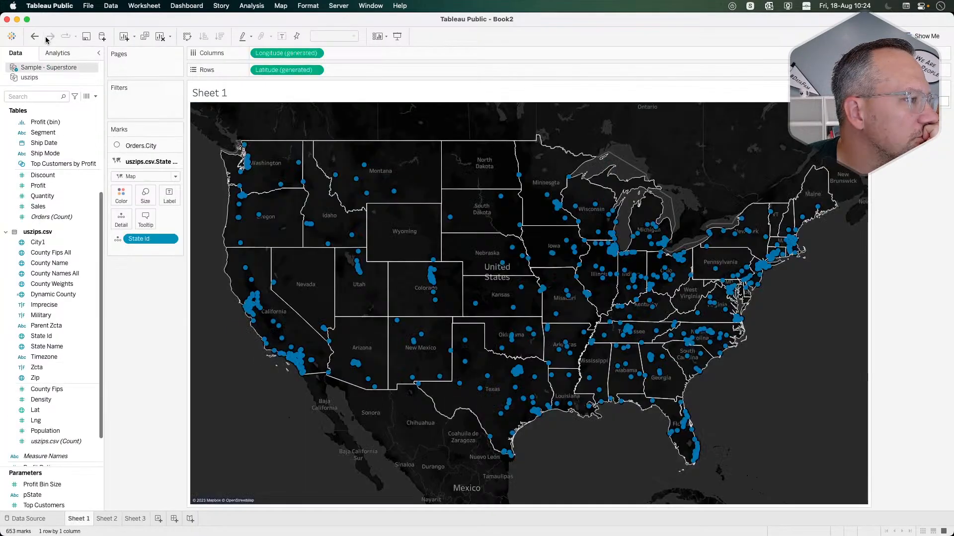
Step: Copy the Dynamic County calculated field from Sample - Superstore into the standalone uszips data source
click(63, 296)
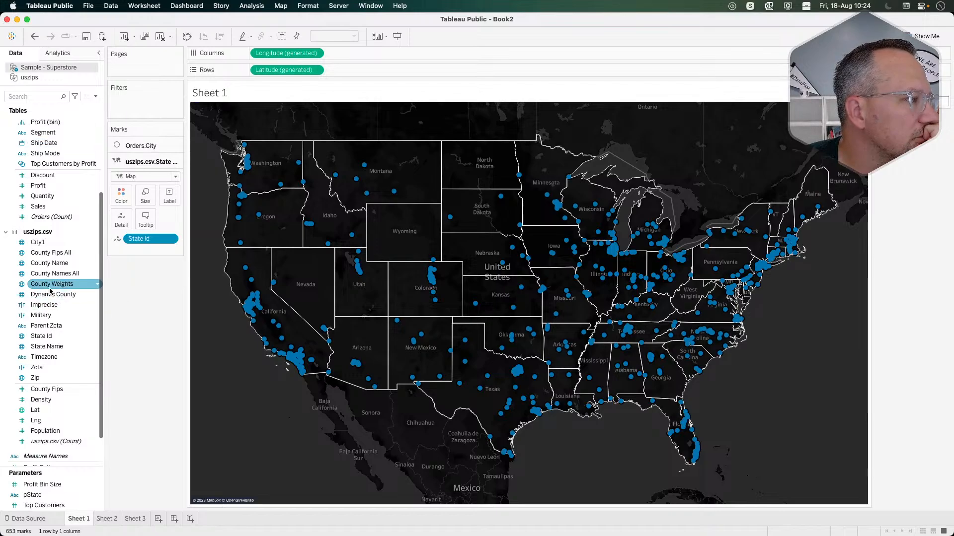
right_click(47, 296)
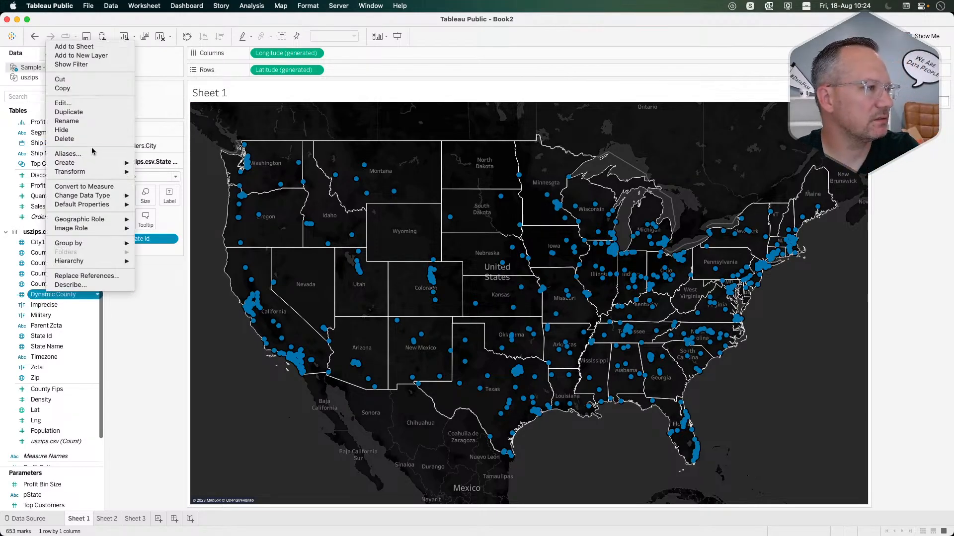
click(76, 88)
click(43, 80)
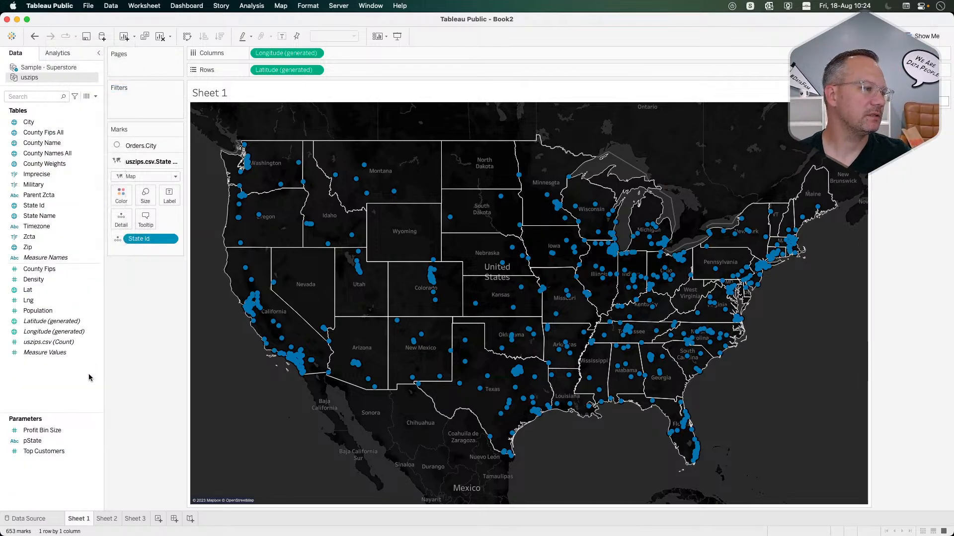
right_click(44, 391)
click(64, 400)
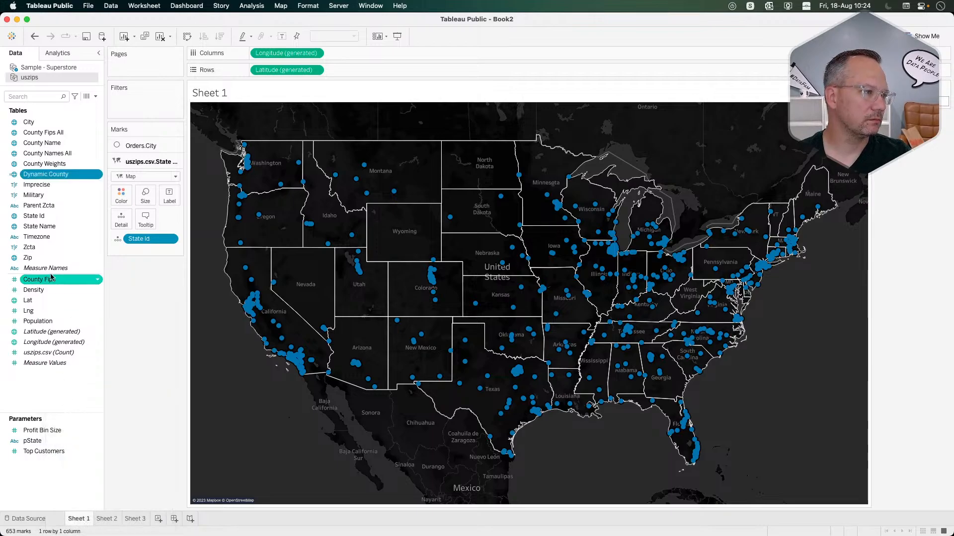
Step: Add Dynamic County from uszips as a new layer on the Sheet 1 map and set its mark type to Map
drag(39, 177, 277, 121)
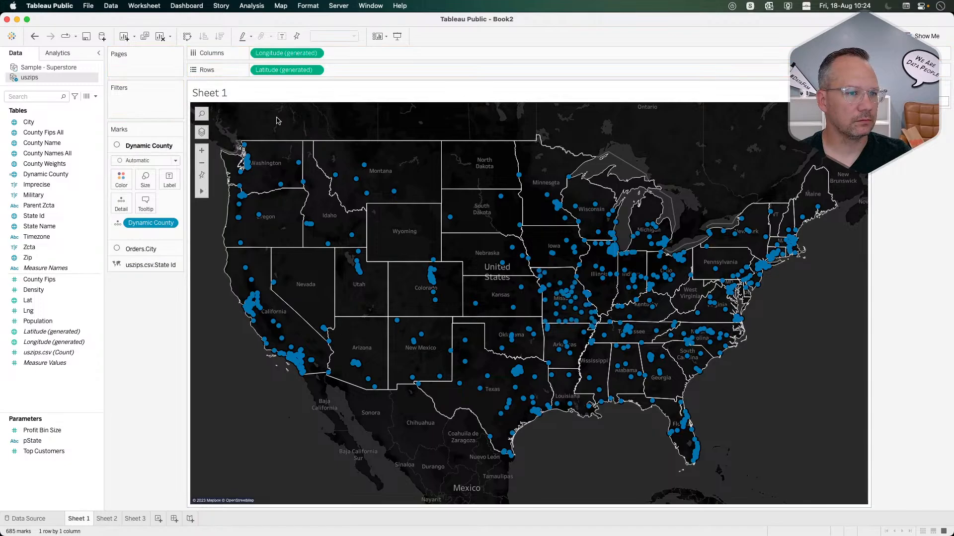
click(149, 161)
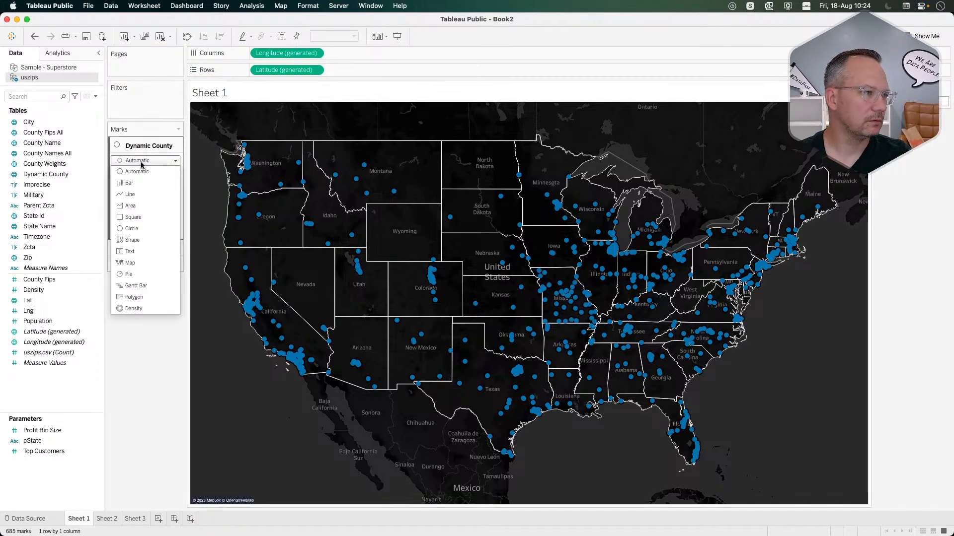
click(142, 239)
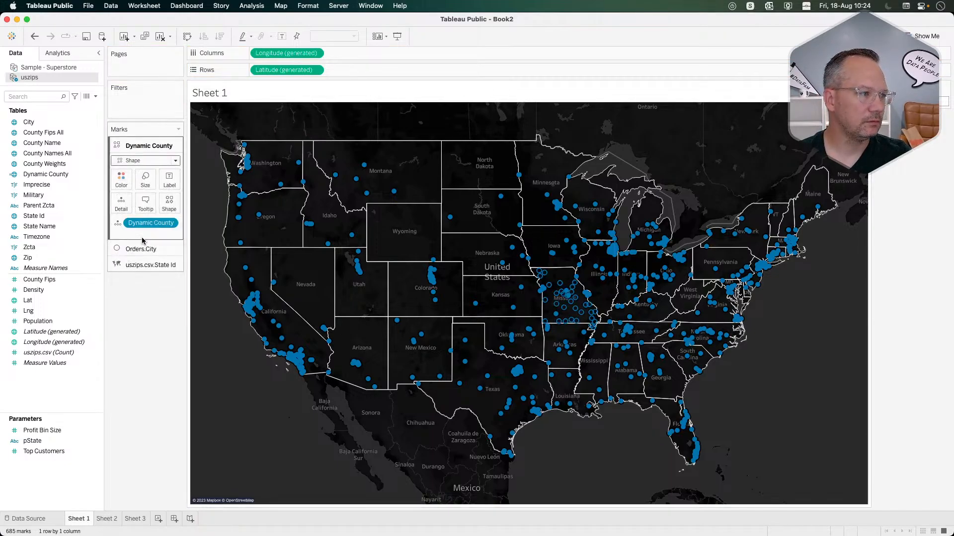
click(143, 160)
click(148, 262)
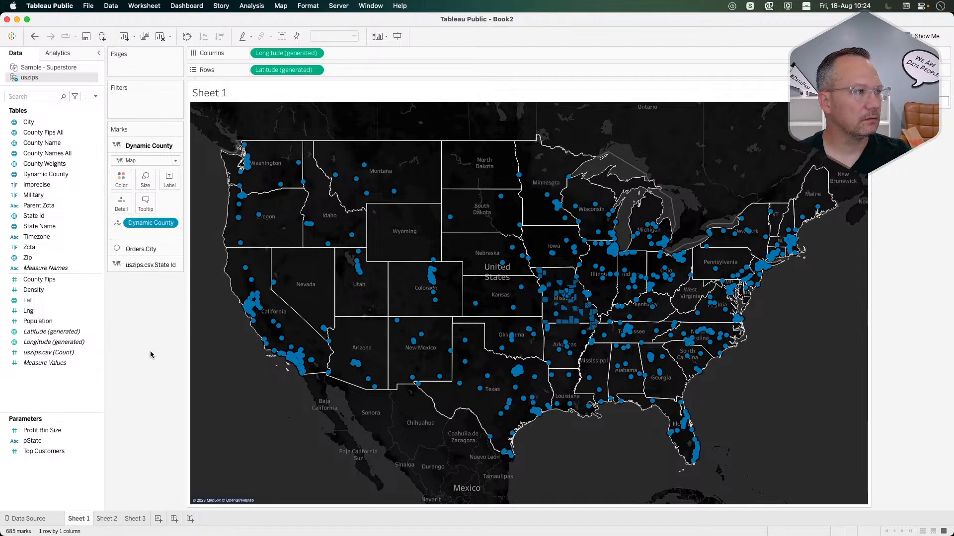
Step: Edit the Sample - Superstore data source and remove the uszips.csv table related to Orders
right_click(46, 66)
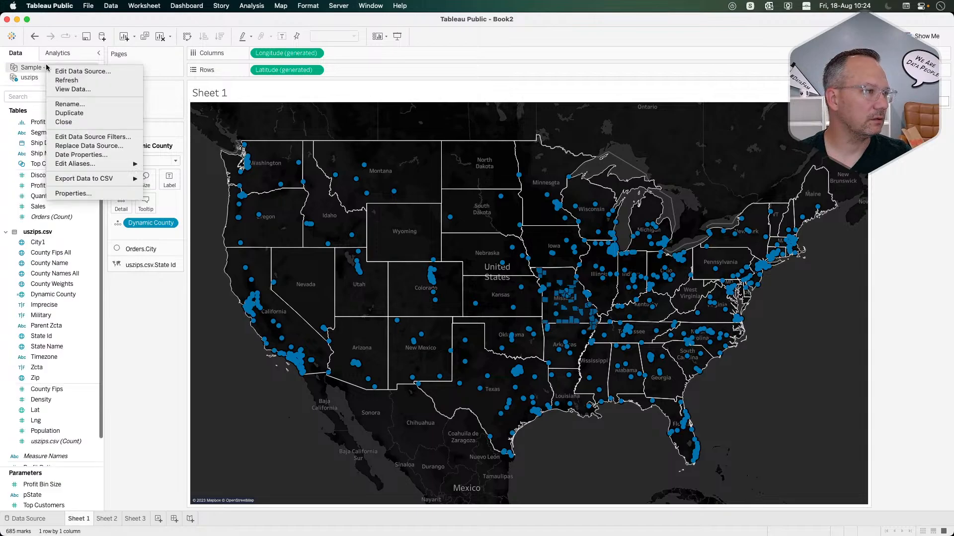
click(63, 71)
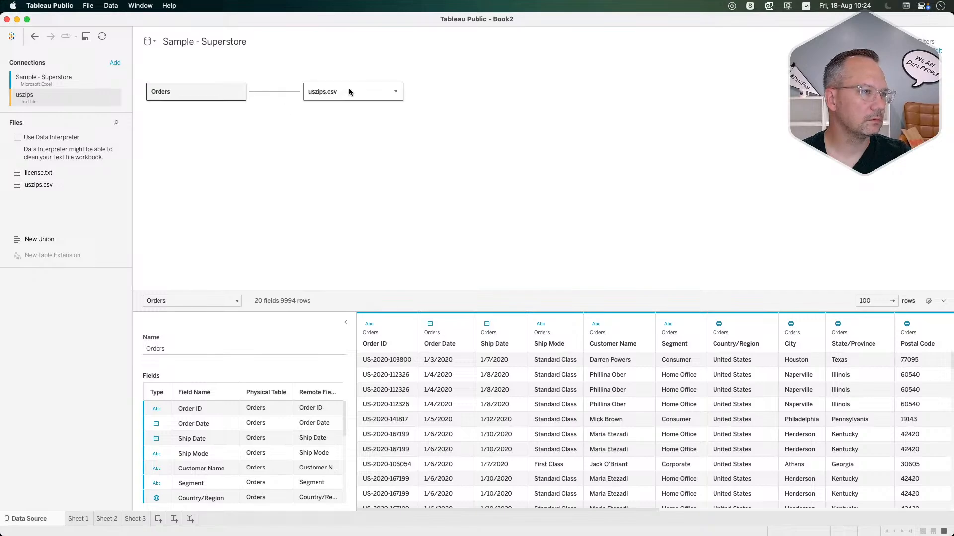
click(396, 93)
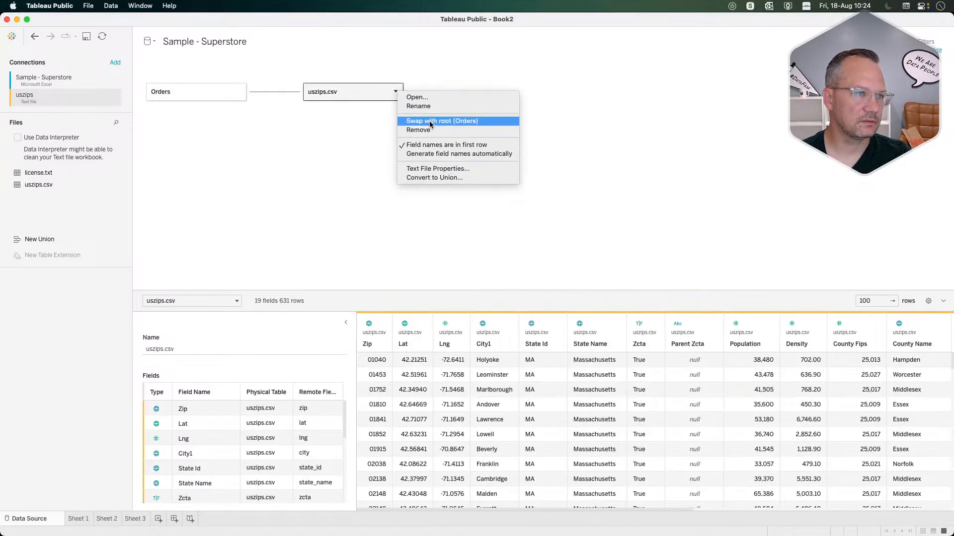
click(427, 130)
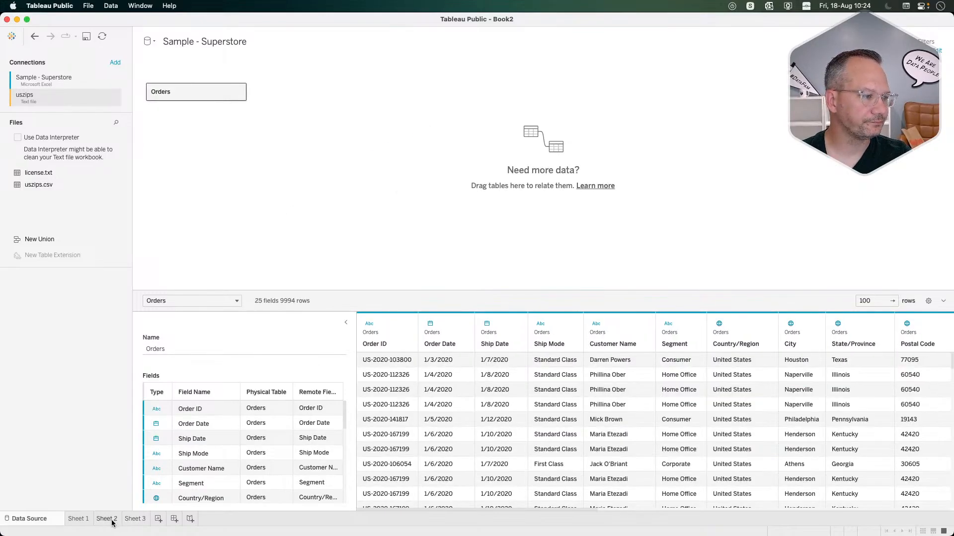
Step: Delete the invalid fields Dynamic County, County Name, State Id and State Name from the Sample - Superstore data source, working from Sheet 1
click(80, 519)
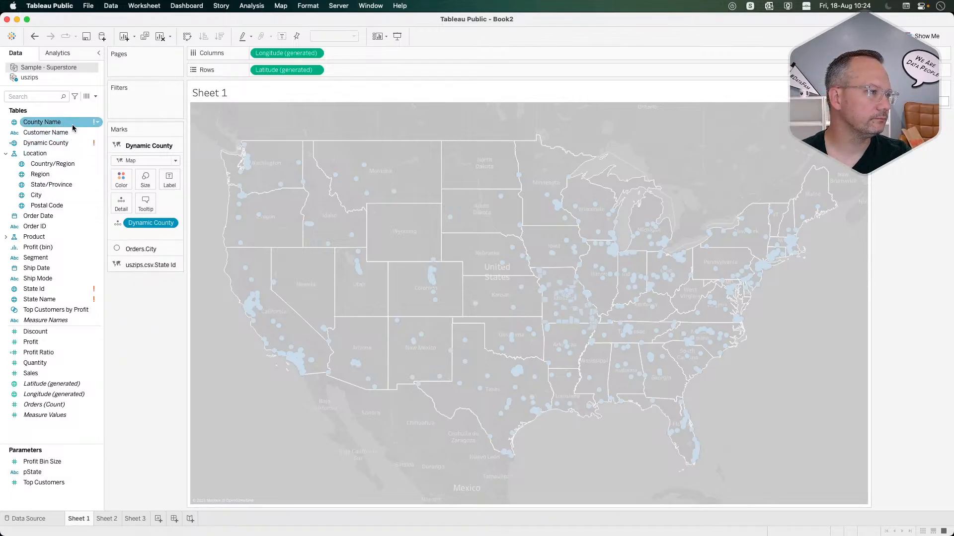
mouse_move(70, 144)
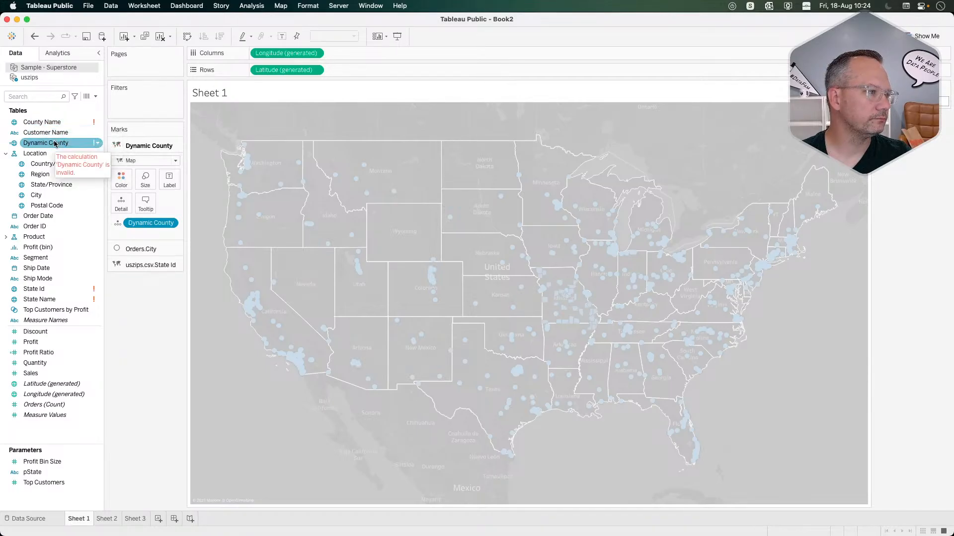
right_click(55, 144)
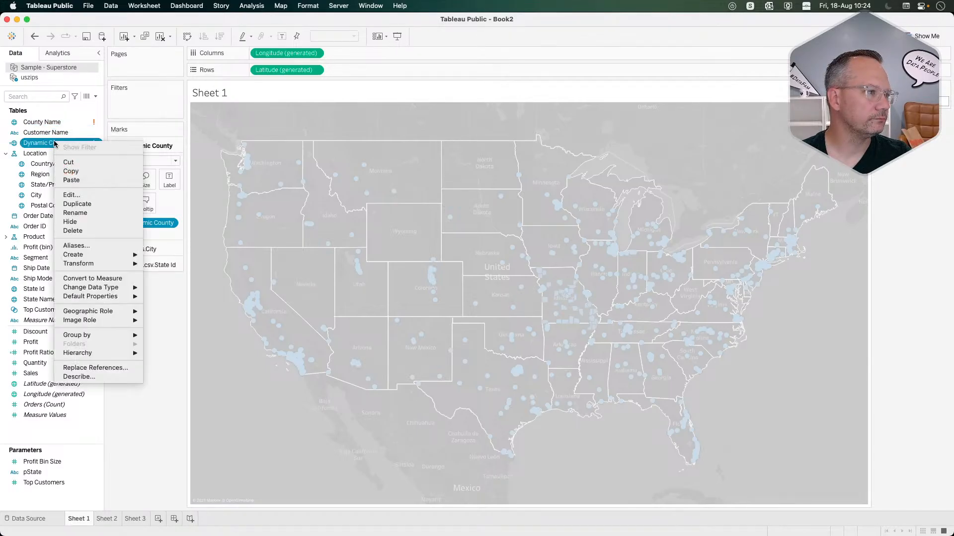
click(82, 231)
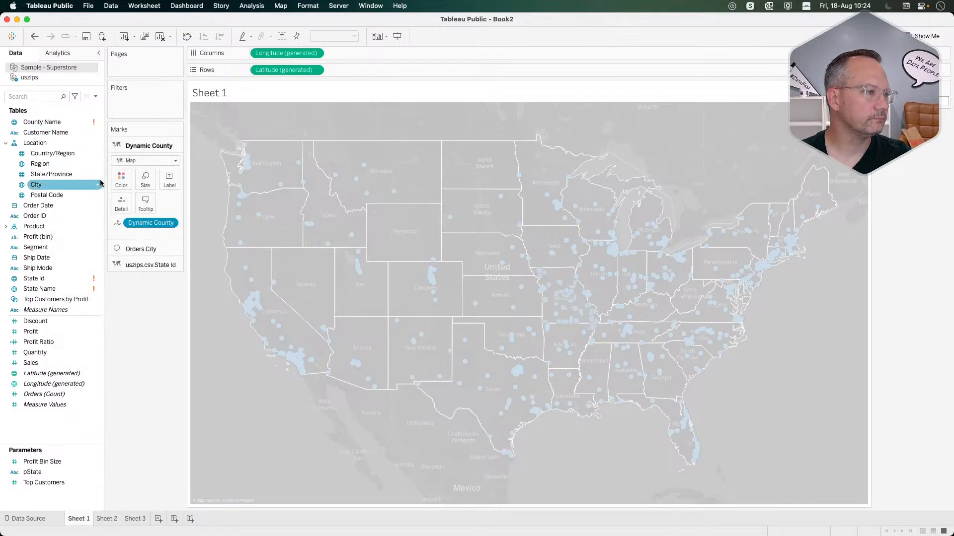
right_click(52, 126)
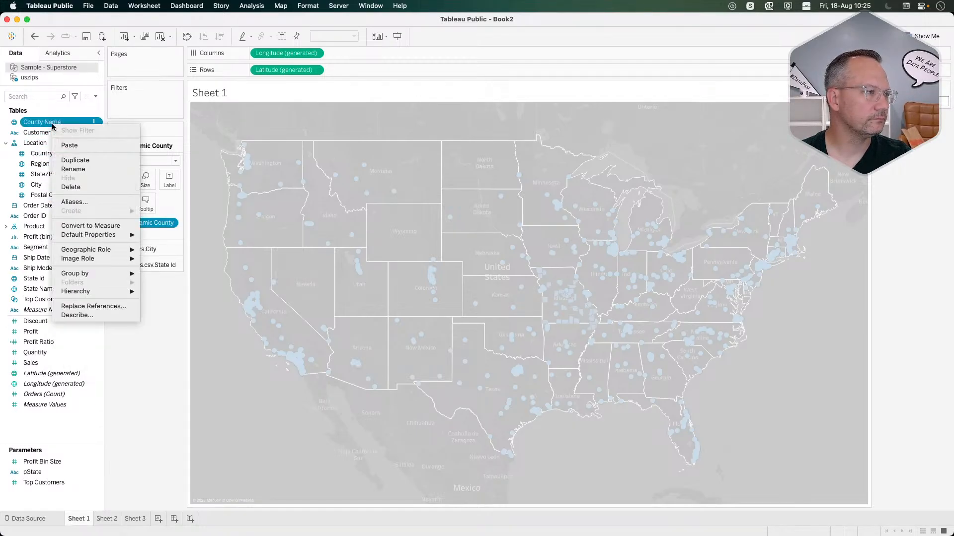
click(82, 187)
right_click(56, 269)
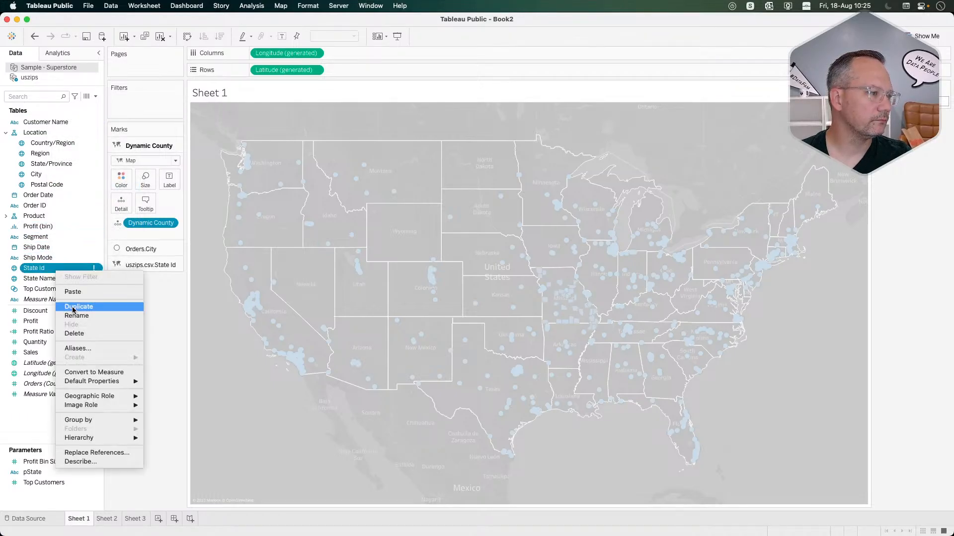
click(85, 336)
right_click(48, 272)
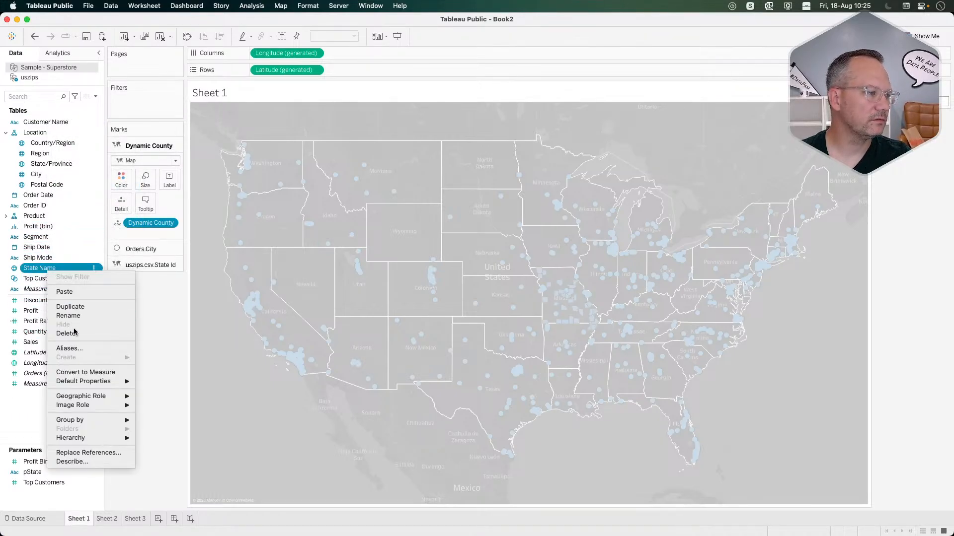
click(74, 332)
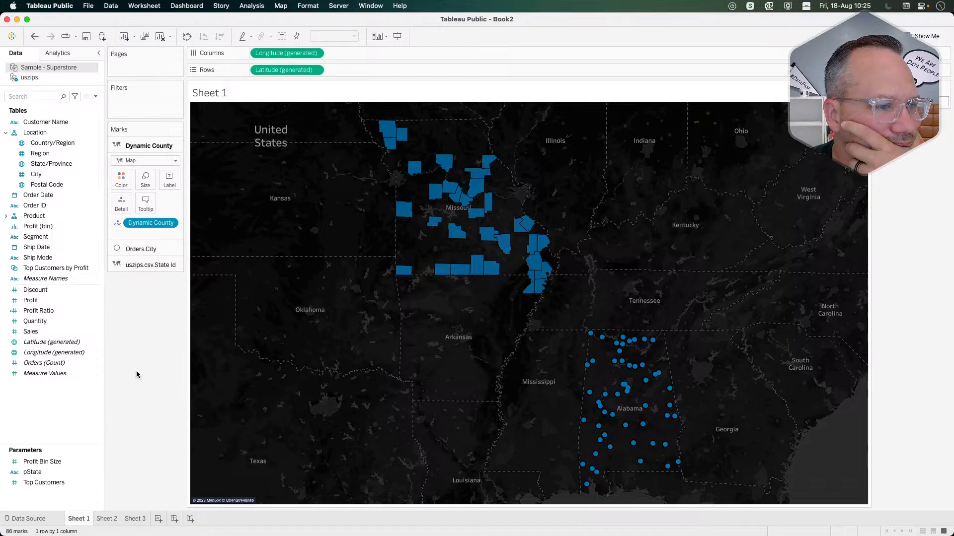
Step: Try adding State/Province to the City layer's detail, and clear everything from Sheet 1
click(148, 249)
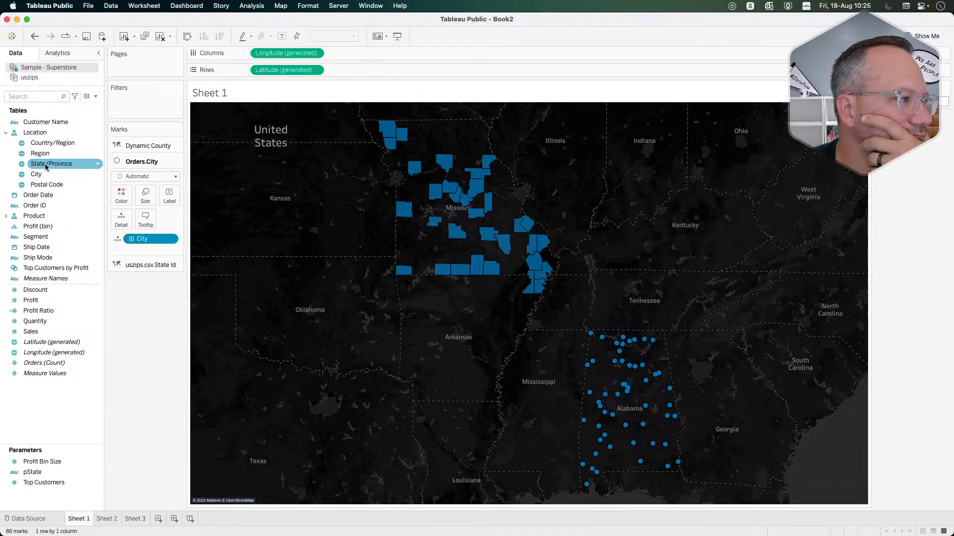
drag(64, 163, 117, 217)
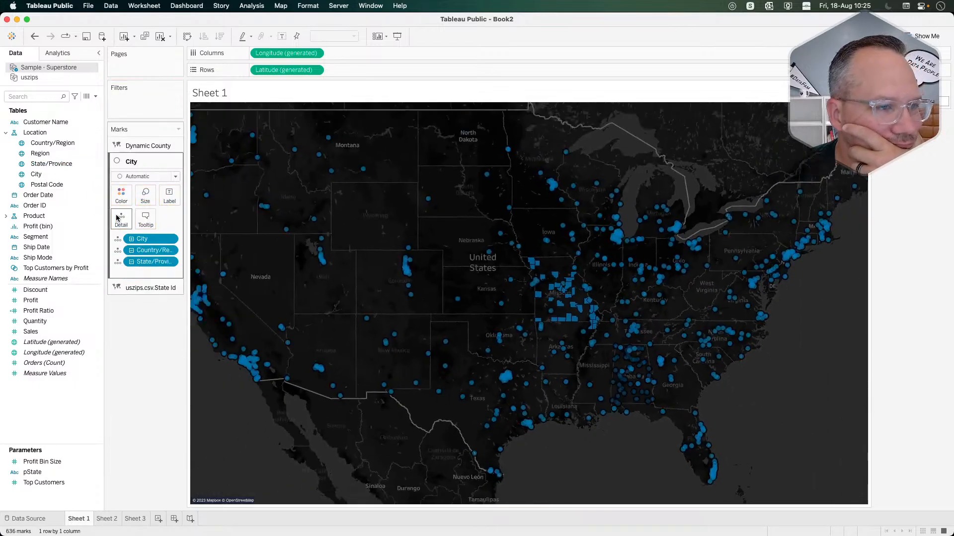
click(139, 289)
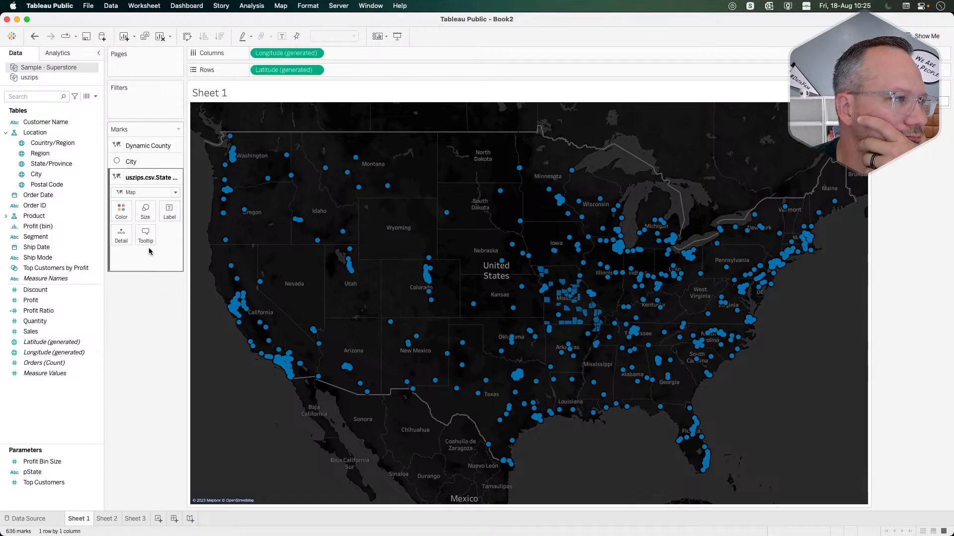
click(160, 36)
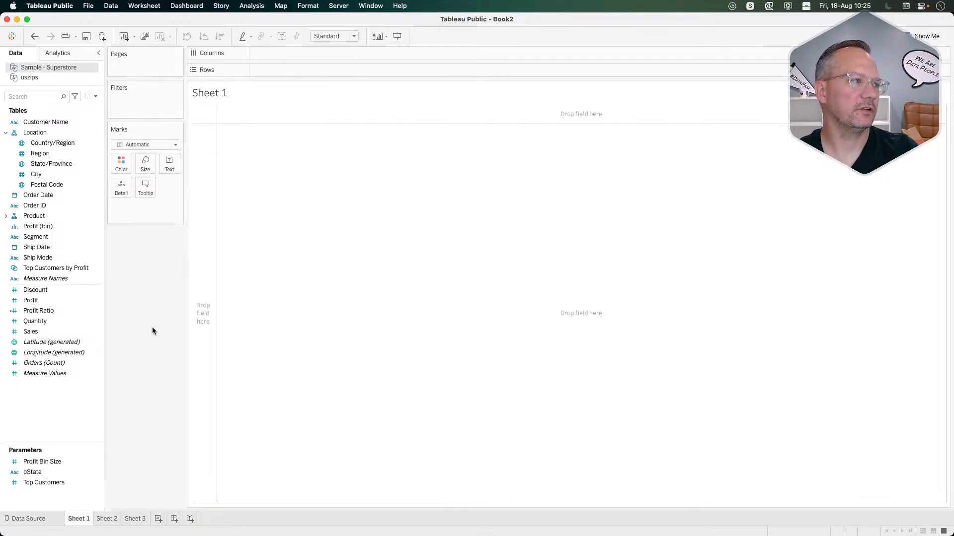
click(39, 76)
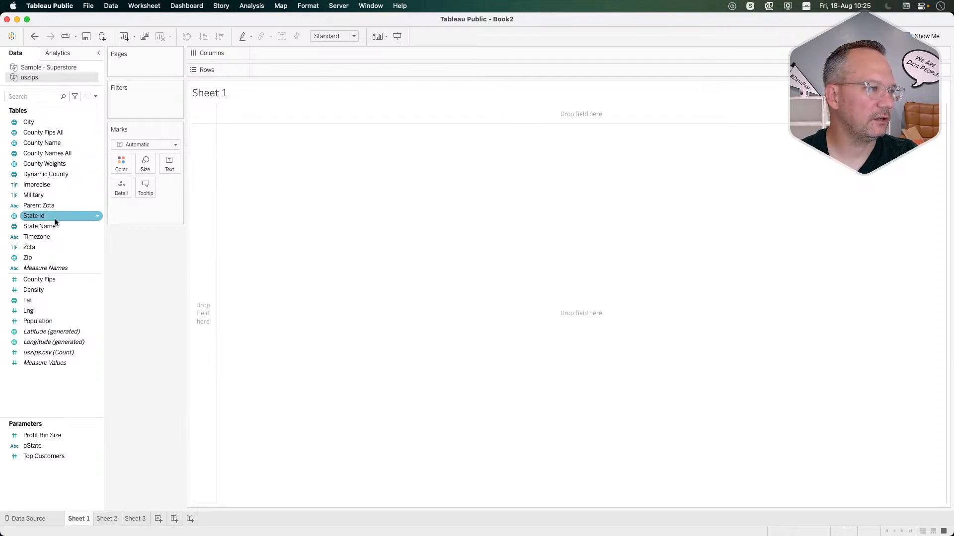
drag(40, 227, 240, 161)
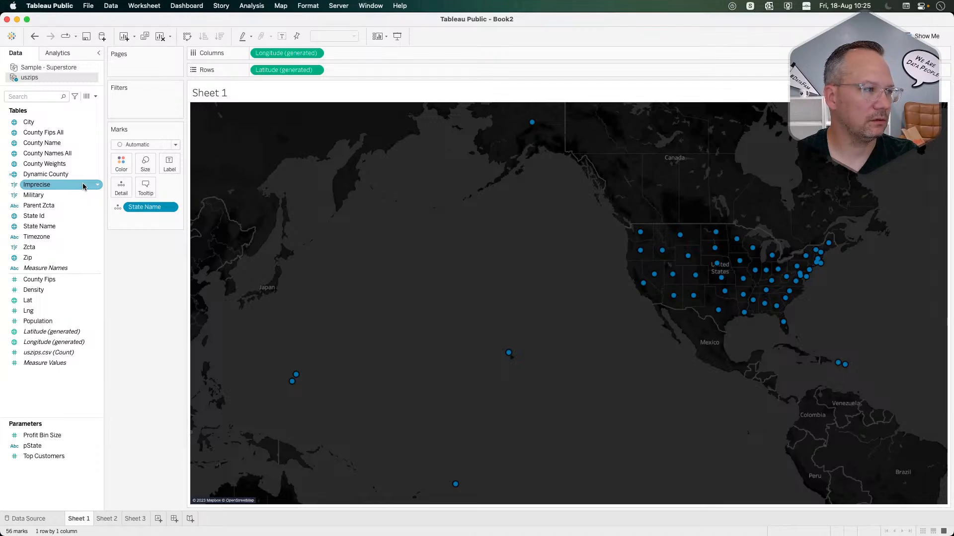
key(alt+shift+BackSpace)
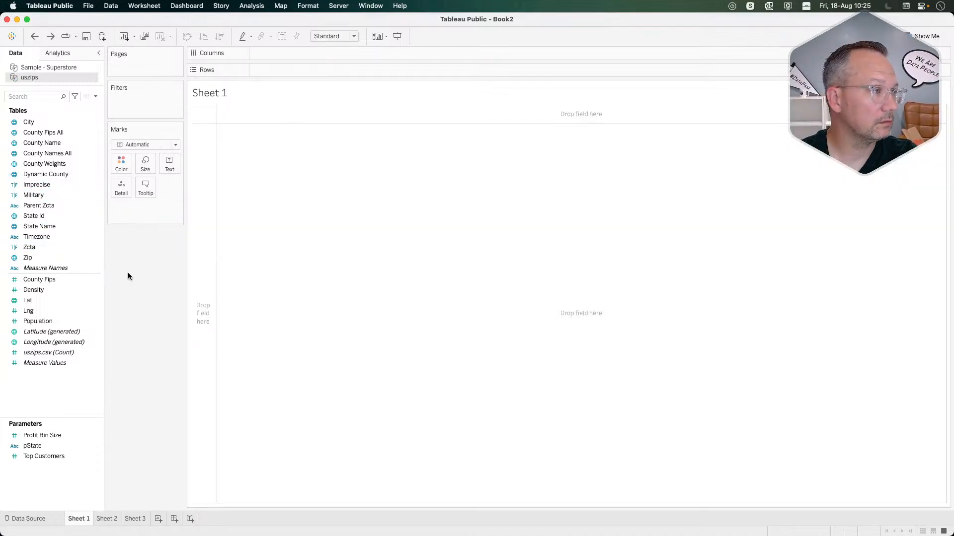
Step: Build a new map on Sheet 1 from State Name in the uszips data source
click(47, 69)
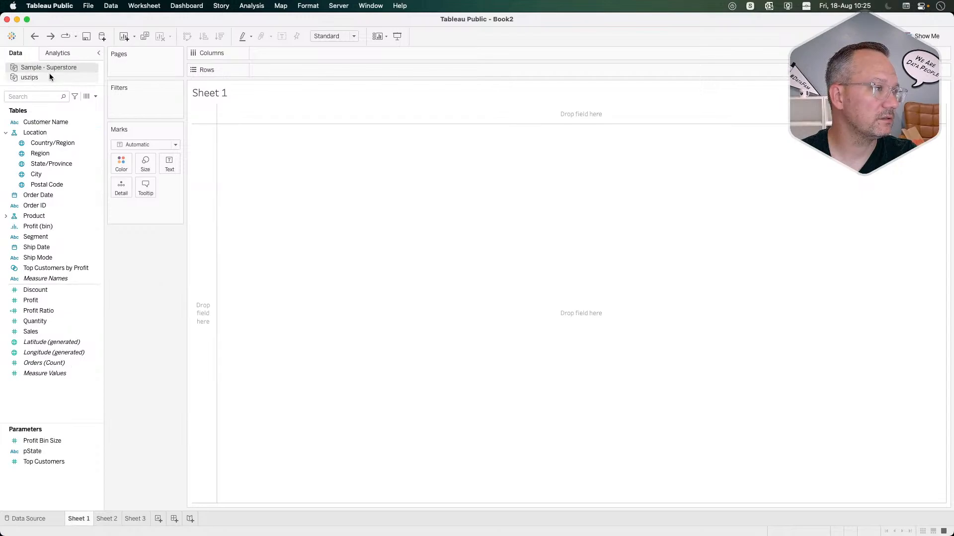
click(49, 77)
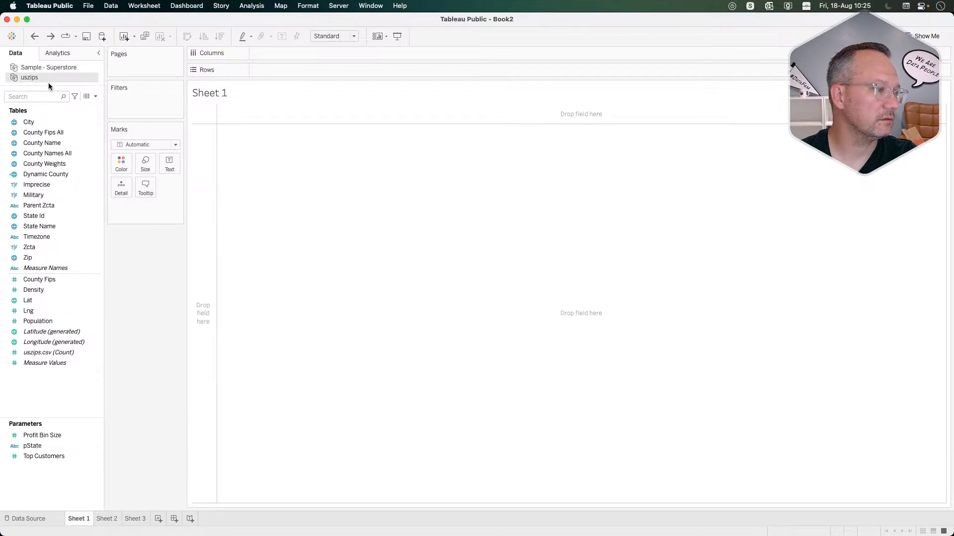
mouse_move(49, 227)
mouse_down()
mouse_move(147, 123)
mouse_move(48, 279)
mouse_move(45, 231)
mouse_up()
double_click(45, 227)
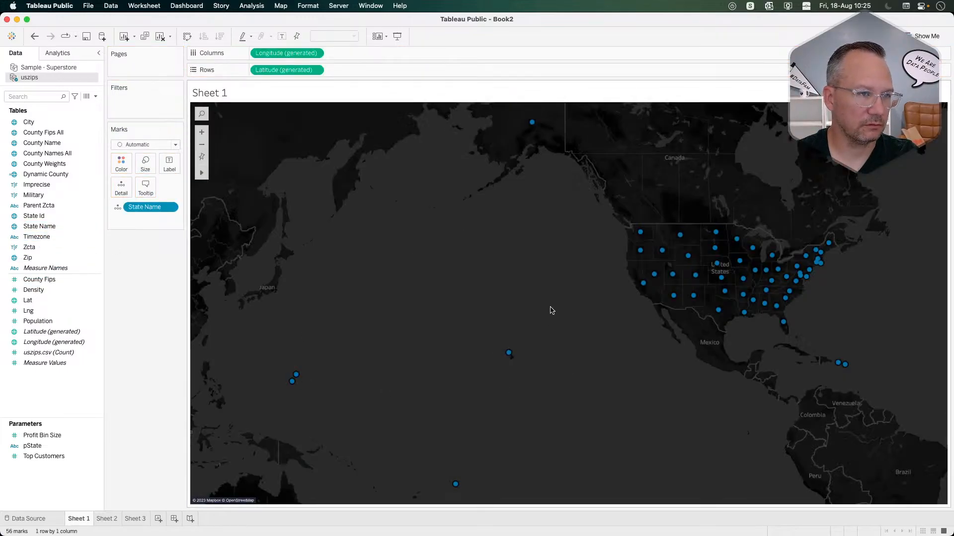
Step: Exclude Hawaii, Guam and the other Pacific territories, Alaska, and the two Caribbean marks including the Virgin Islands from the State Name map
drag(551, 309, 275, 499)
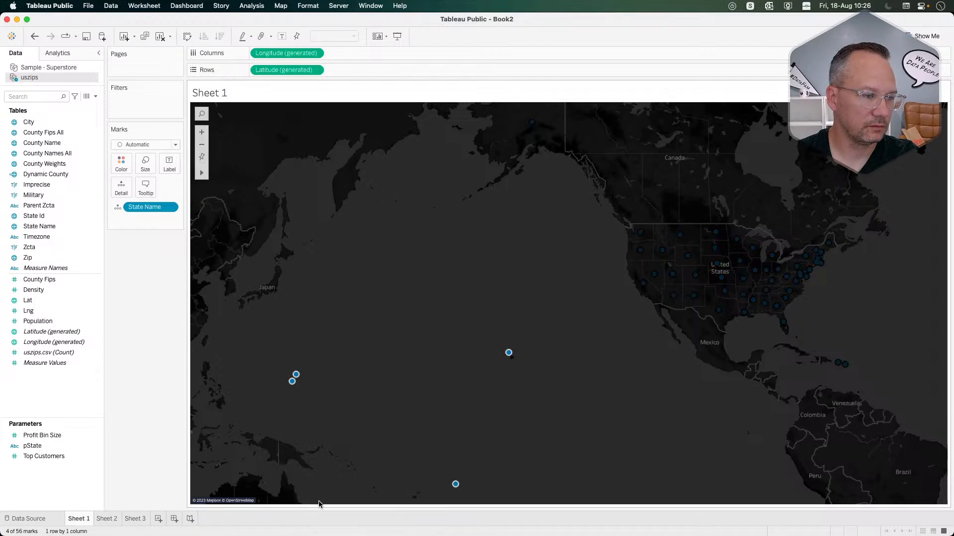
mouse_move(291, 388)
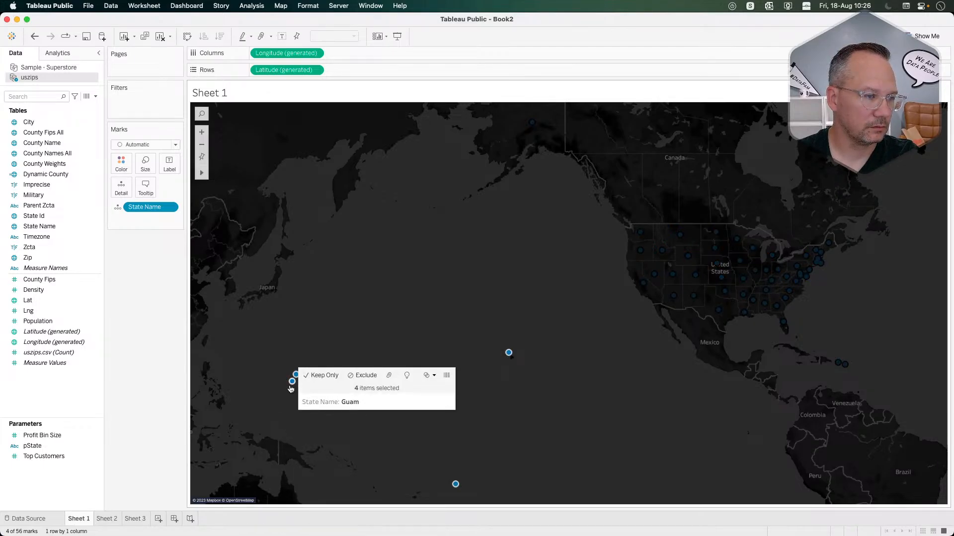
click(366, 375)
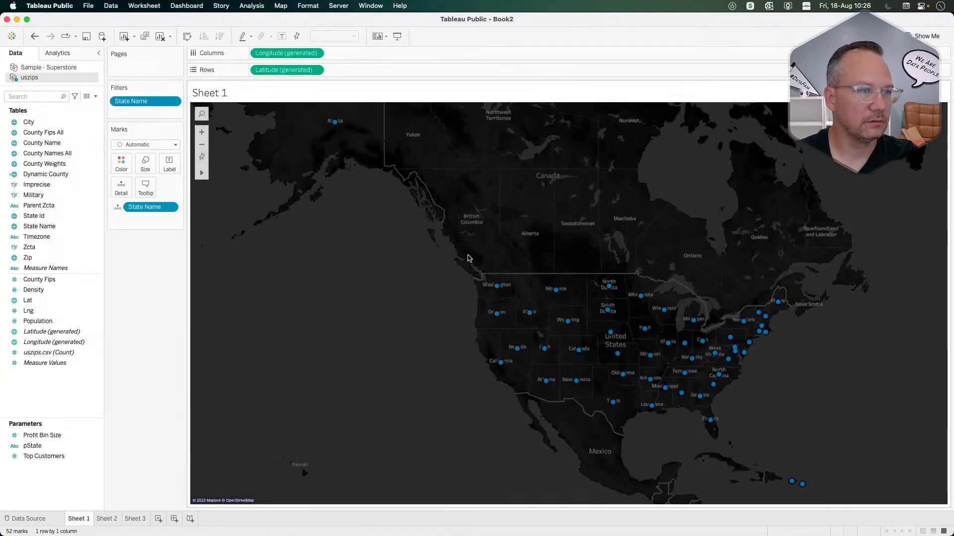
right_click(335, 128)
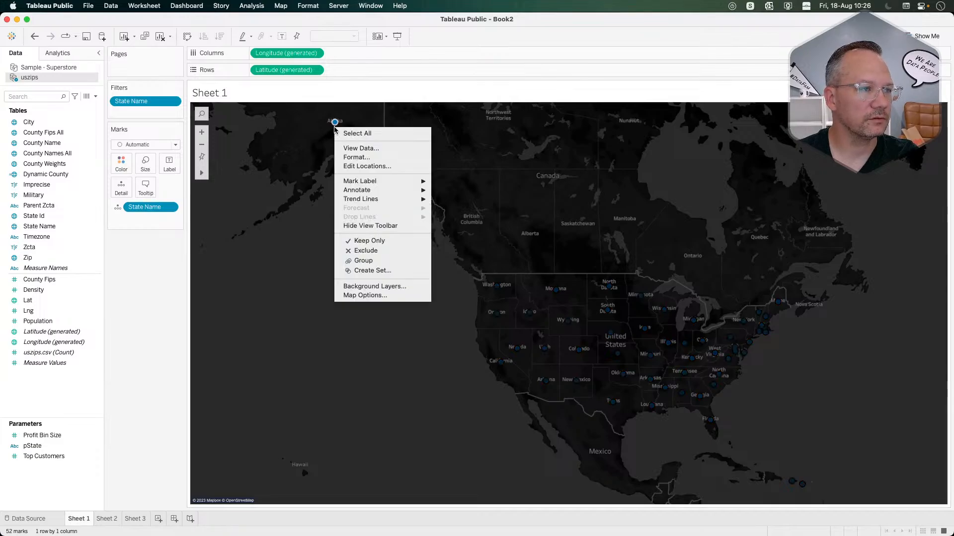
click(366, 251)
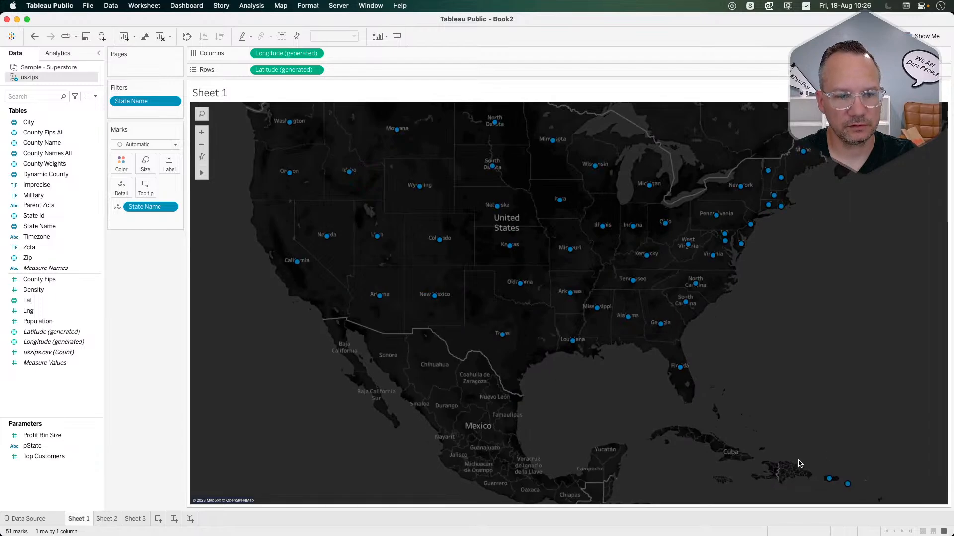
drag(794, 462, 876, 506)
mouse_move(851, 485)
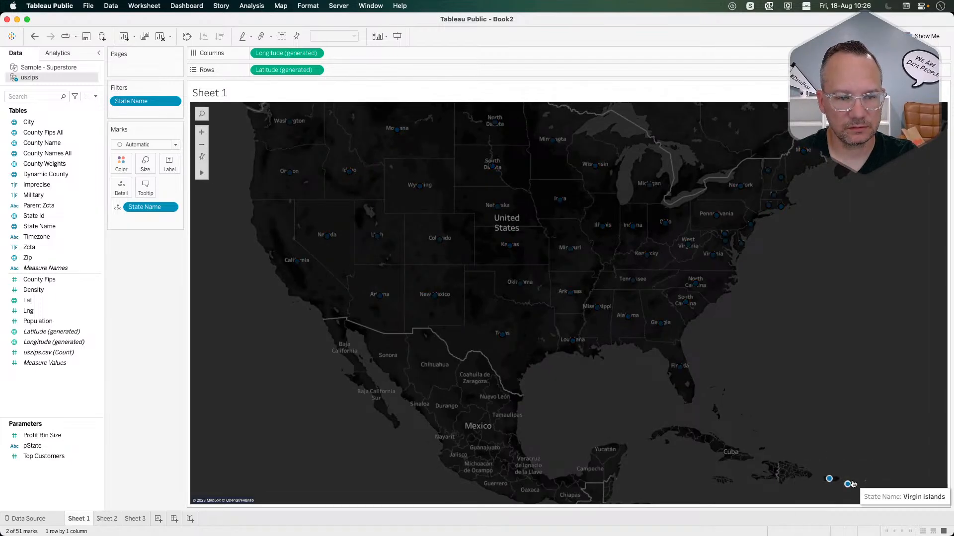
click(864, 497)
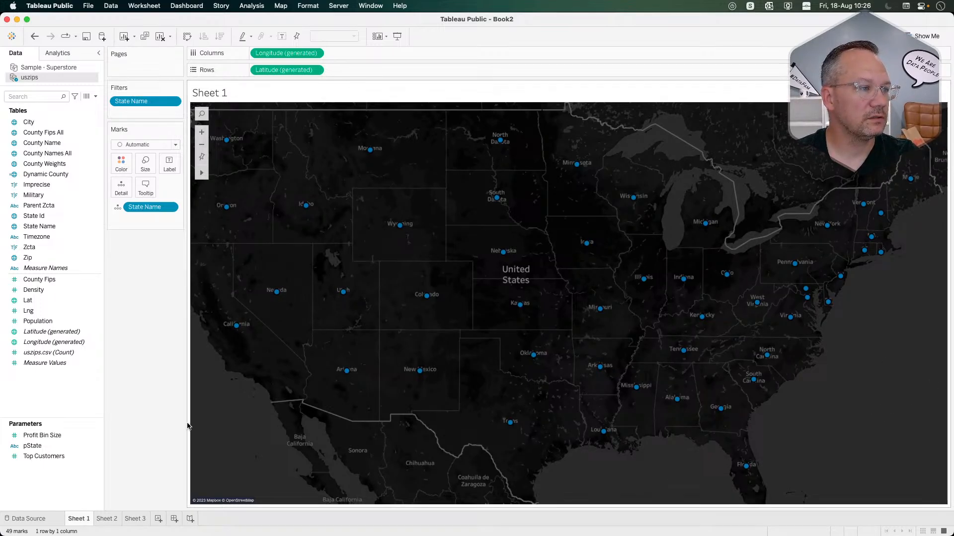
Step: Reset the map view to fit the remaining states and change the State Name mark type to Map
drag(223, 424, 231, 427)
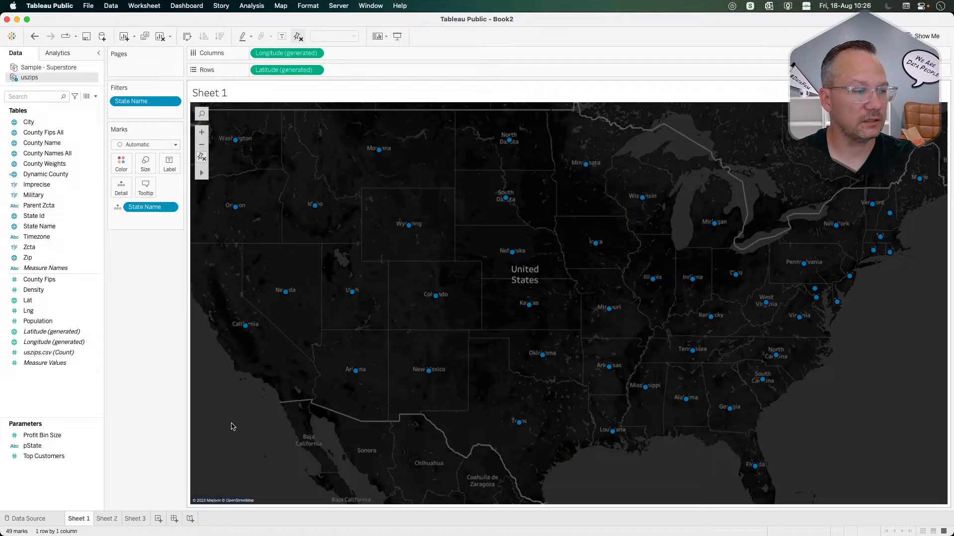
click(201, 157)
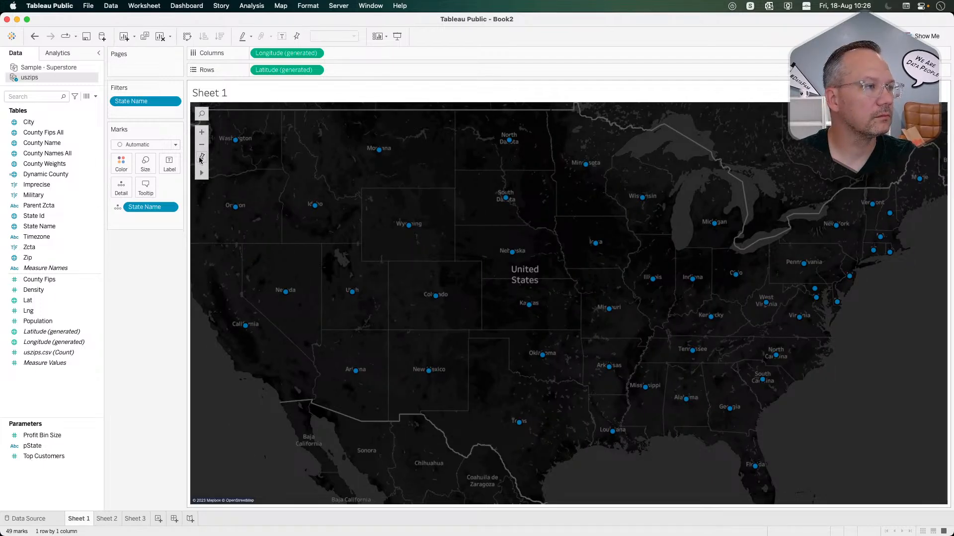
click(138, 145)
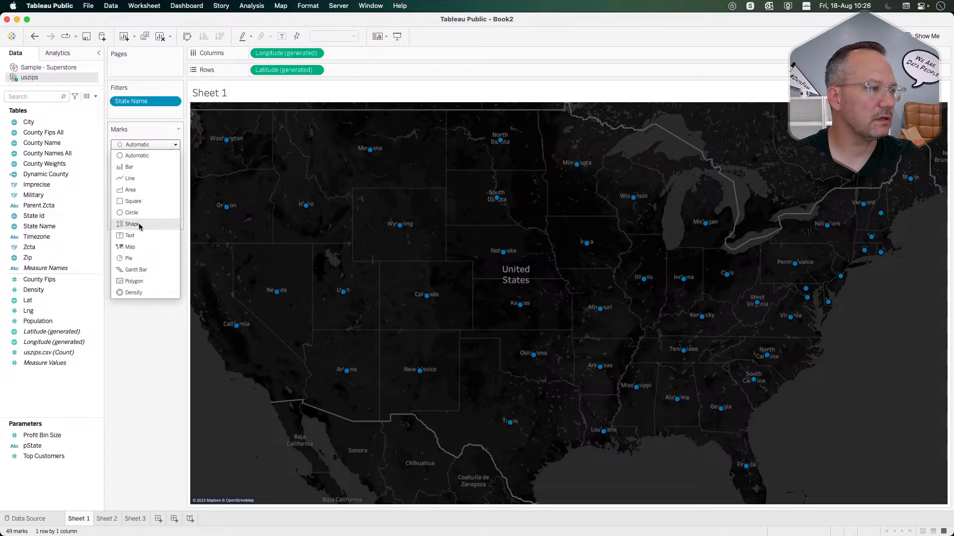
click(133, 247)
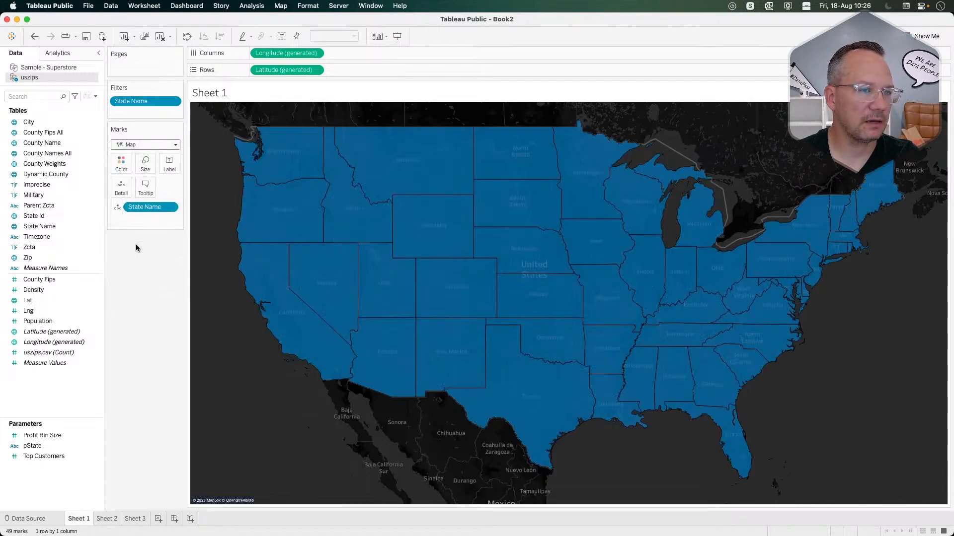
Step: Set the state shapes' opacity to 0% and give them a white border
click(121, 163)
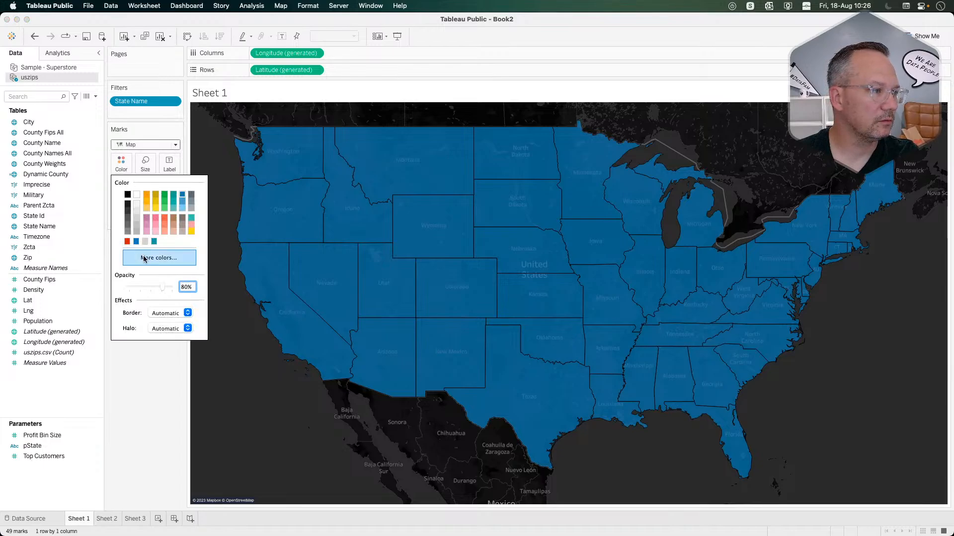
drag(159, 290, 112, 290)
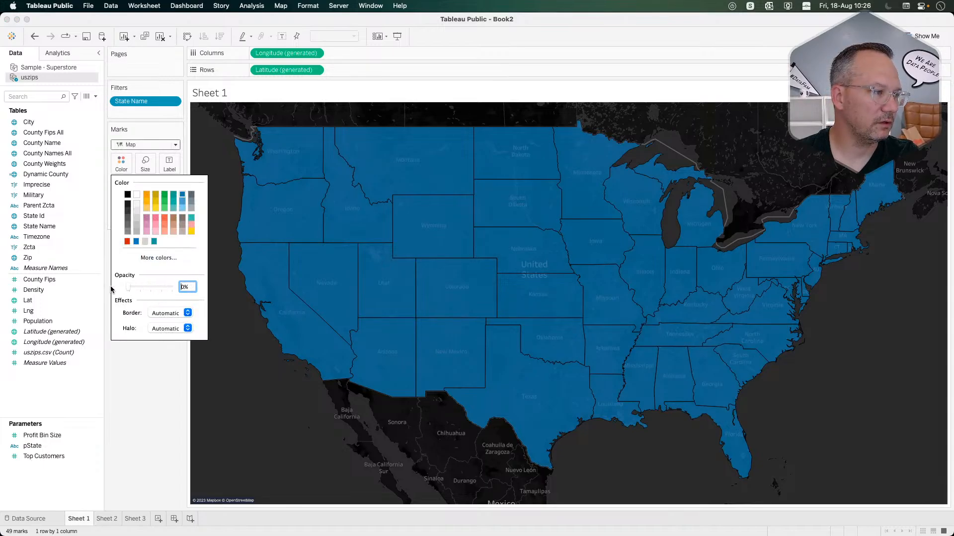
click(166, 329)
click(161, 363)
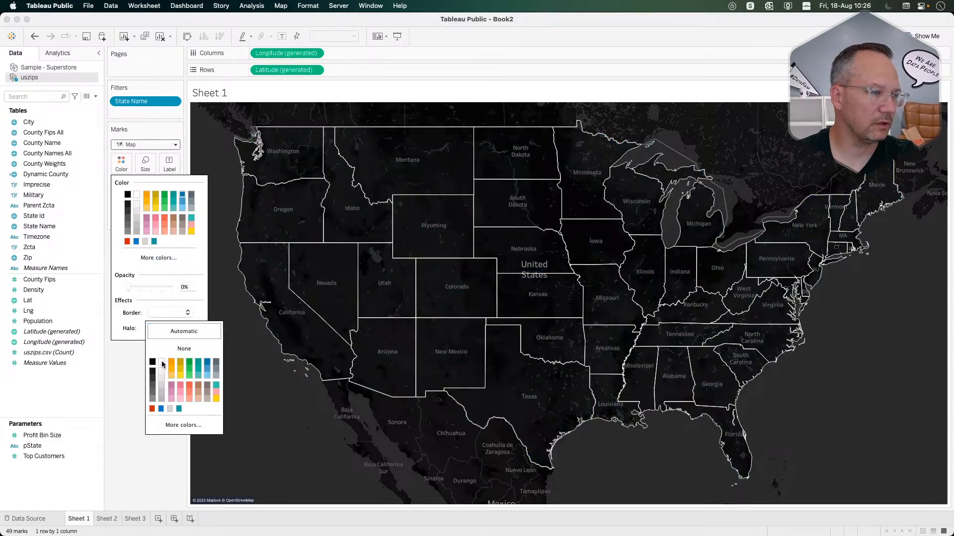
click(135, 377)
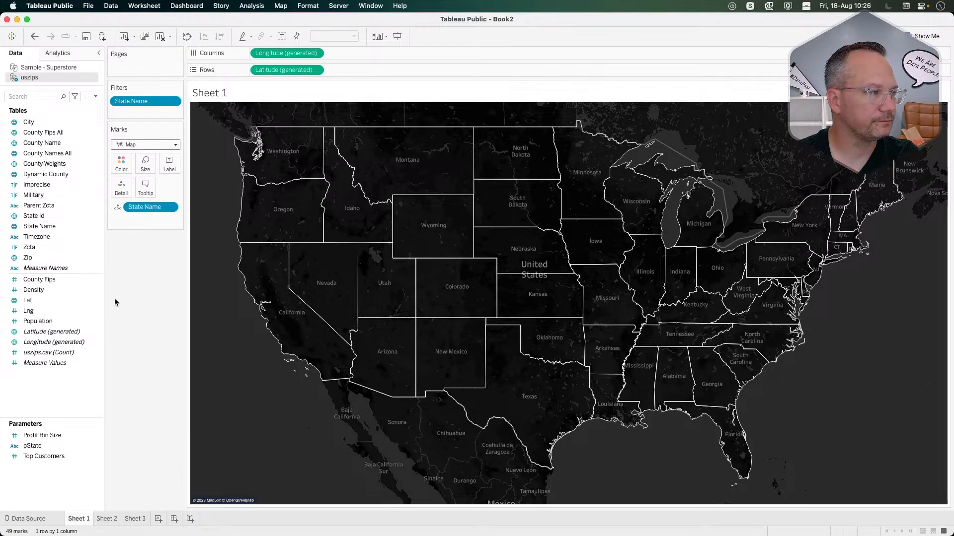
right_click(64, 388)
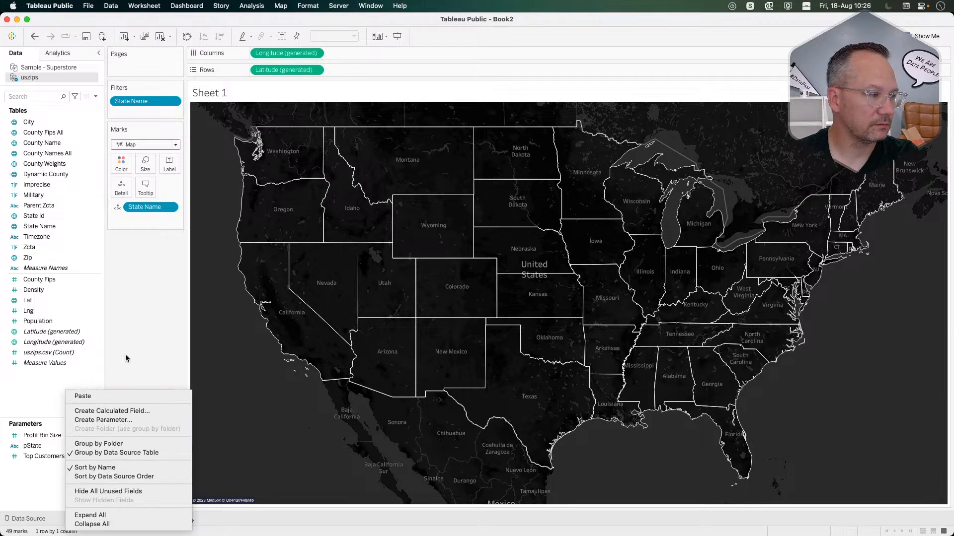
click(87, 389)
right_click(67, 401)
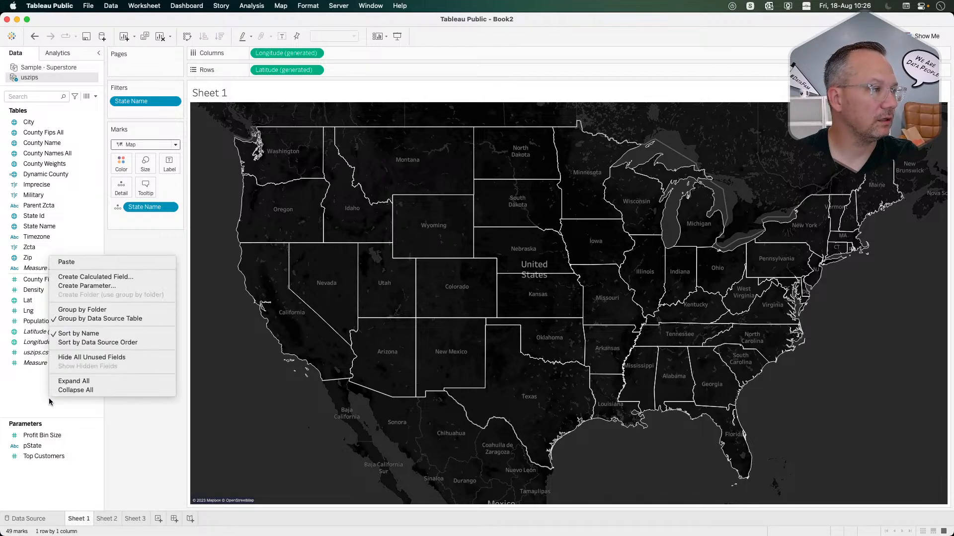
click(135, 245)
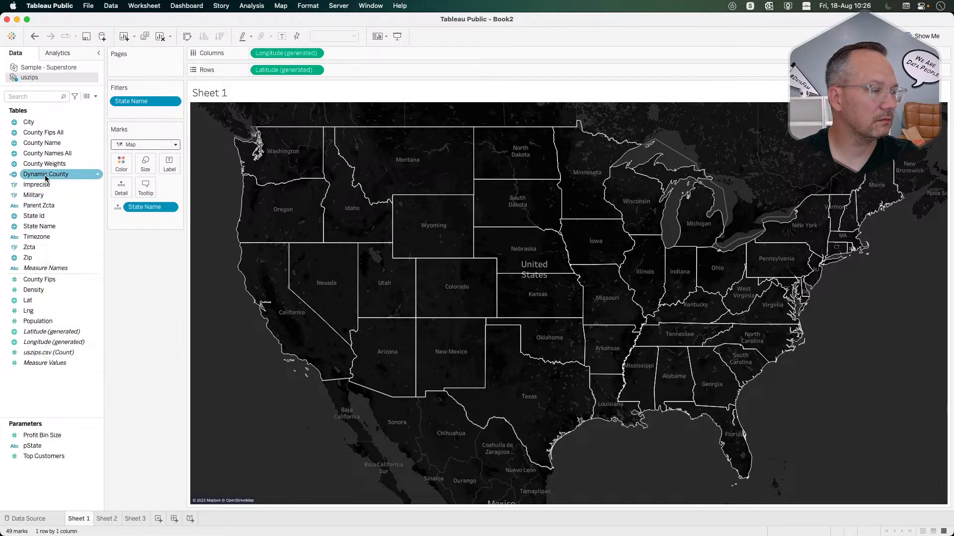
Step: Add Dynamic County to the map as a new marks layer and set its mark type to Map
drag(46, 174, 277, 131)
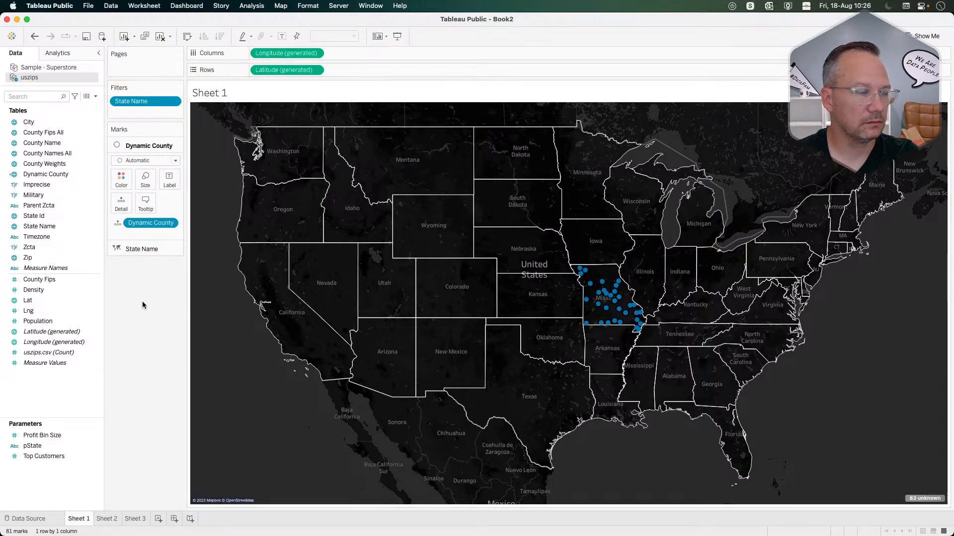
click(142, 158)
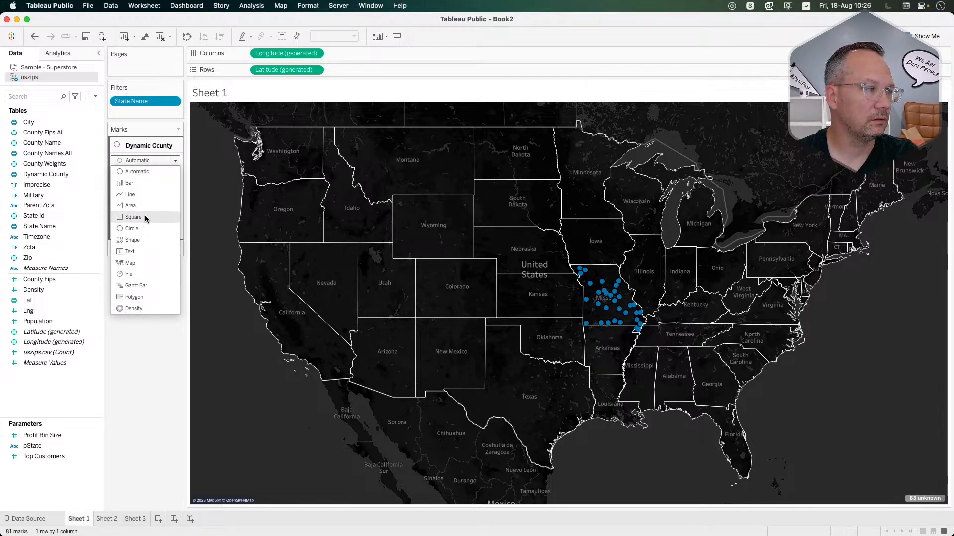
click(139, 240)
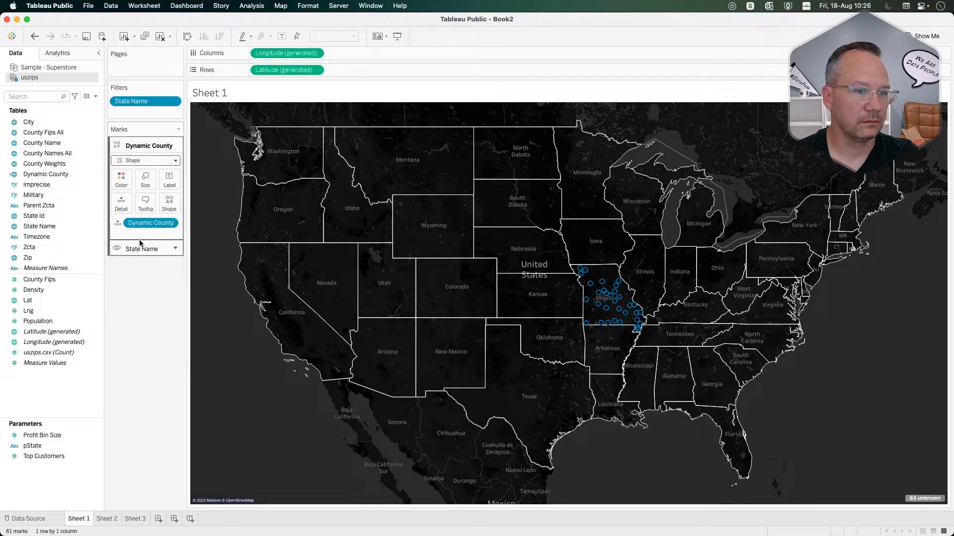
click(144, 160)
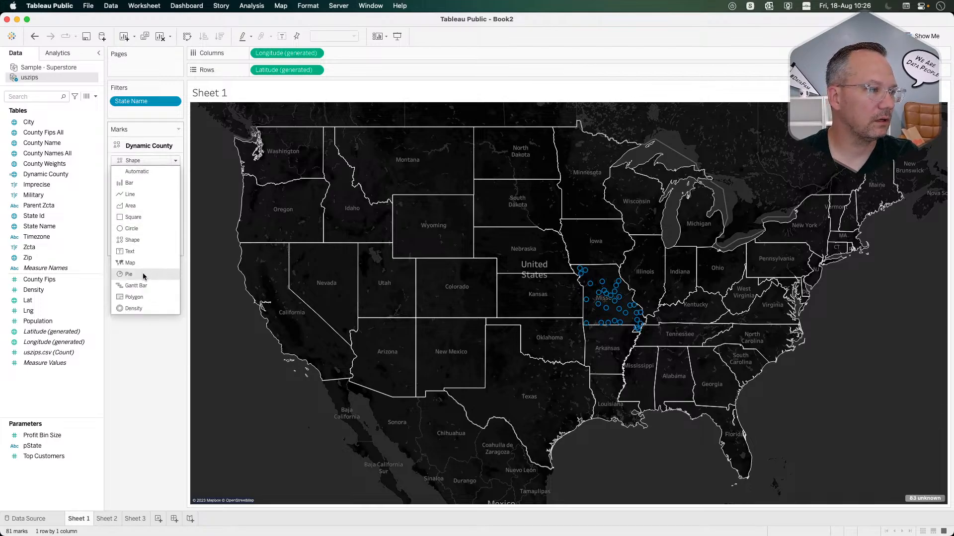
click(130, 263)
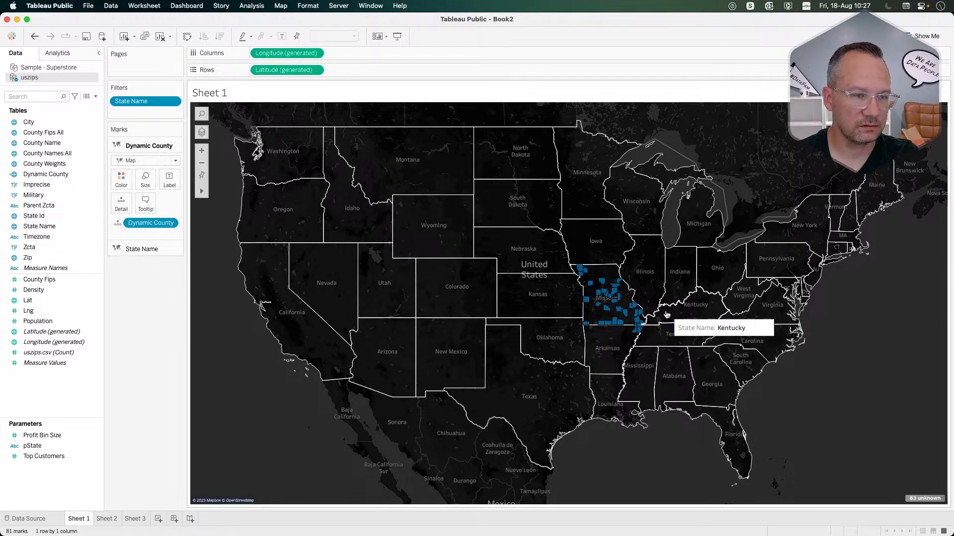
Step: Edit the unknown Dynamic County locations so that State/Province is taken from the State Id field
click(925, 499)
click(484, 250)
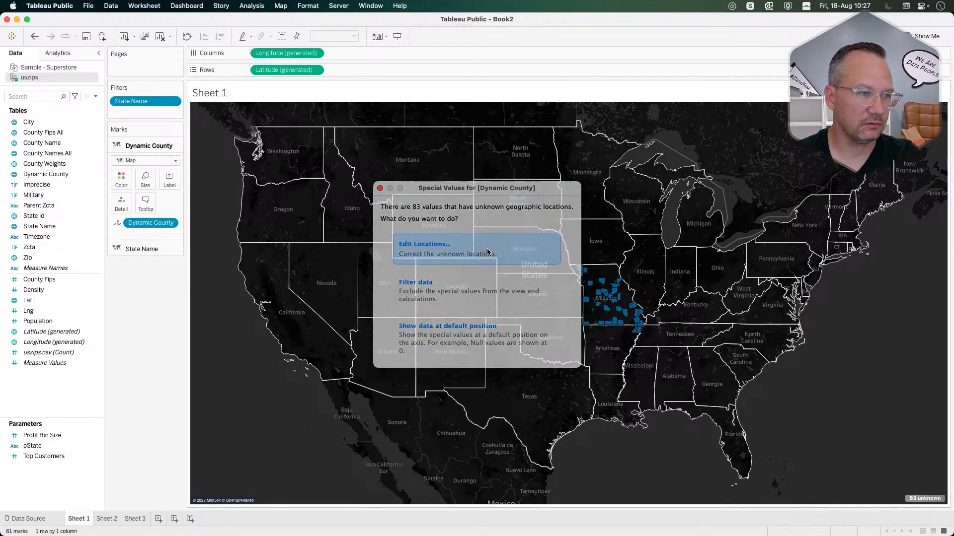
click(434, 187)
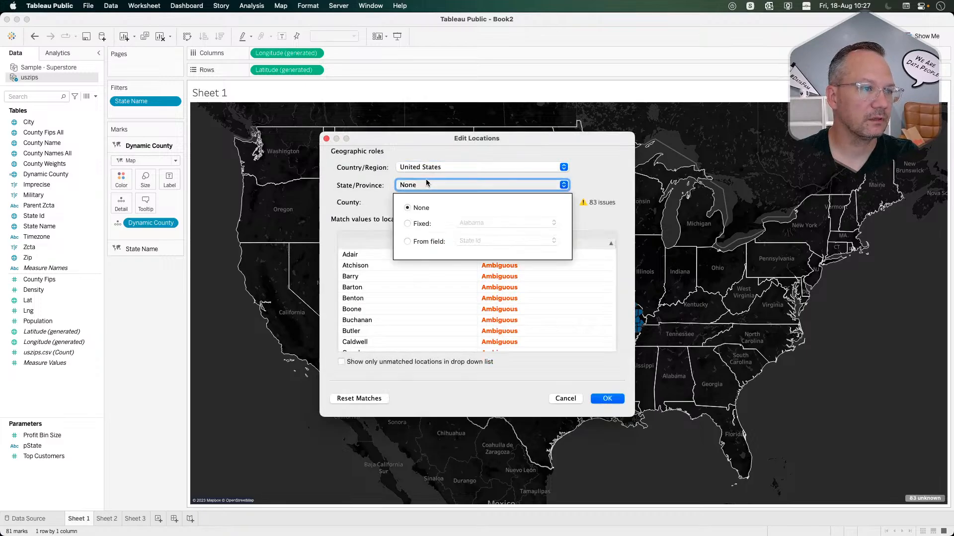
click(422, 242)
click(481, 243)
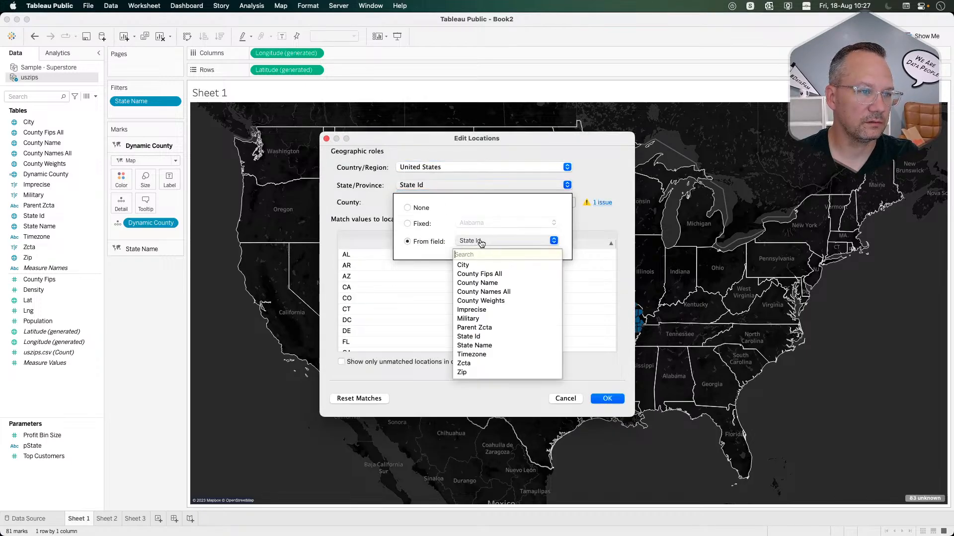
click(481, 240)
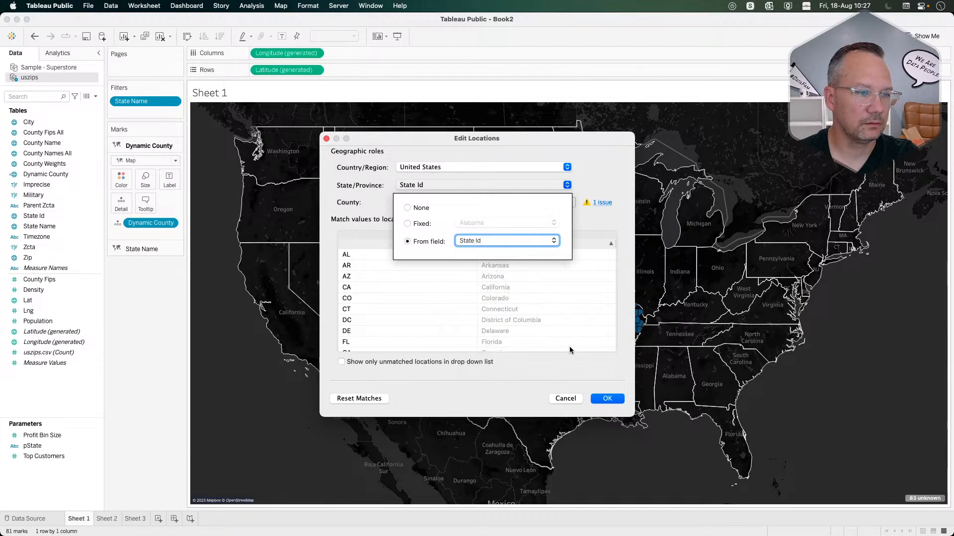
click(583, 370)
click(607, 401)
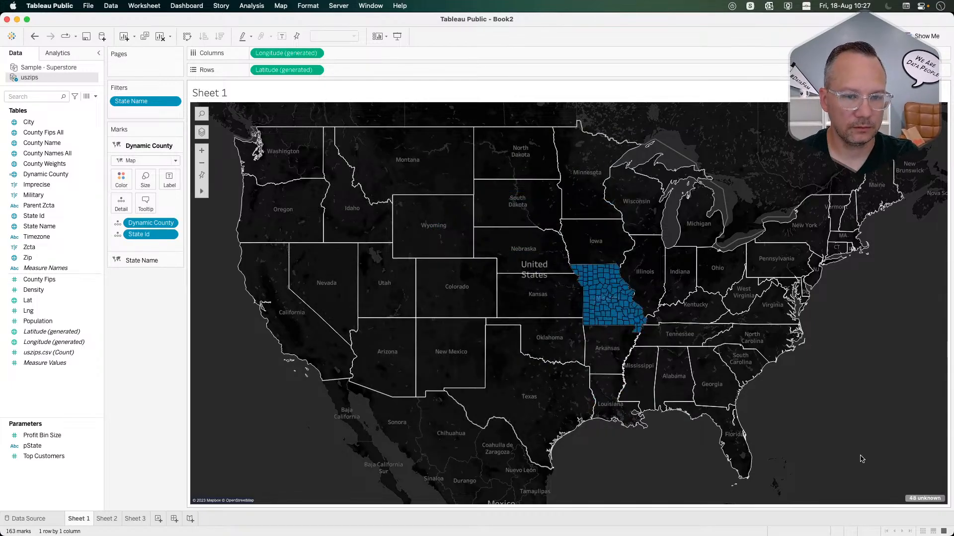
Step: Review the remaining Dynamic County location matches and hide the map's unknown-locations indicator
click(910, 498)
click(492, 258)
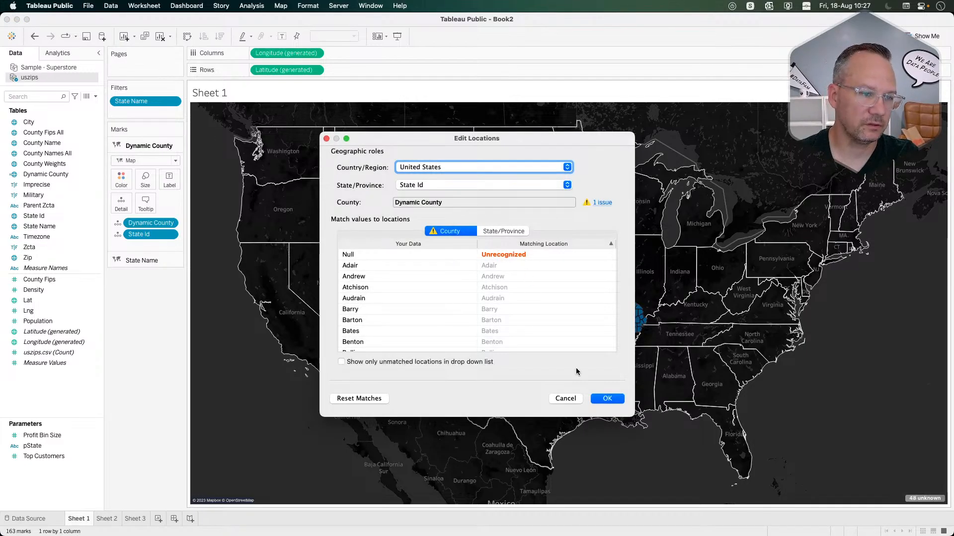
click(611, 401)
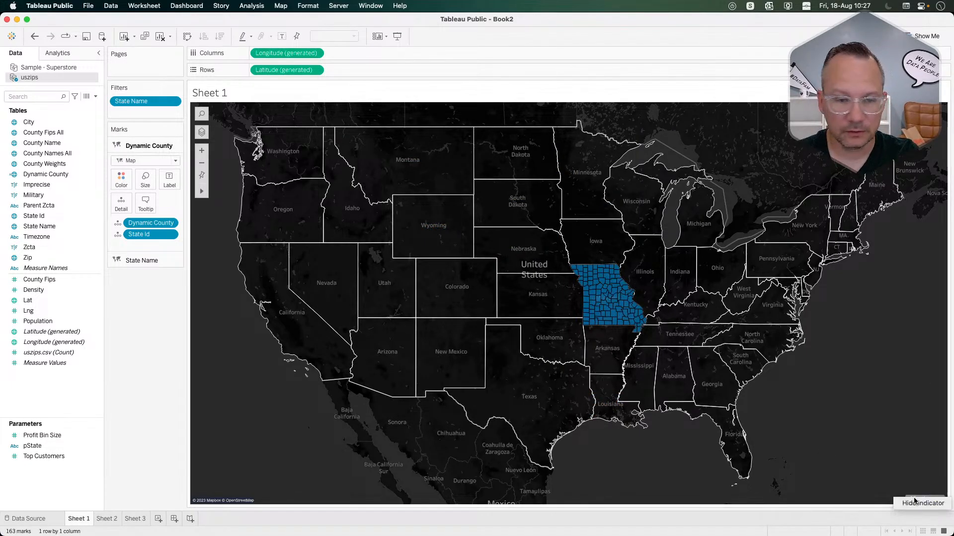
click(916, 503)
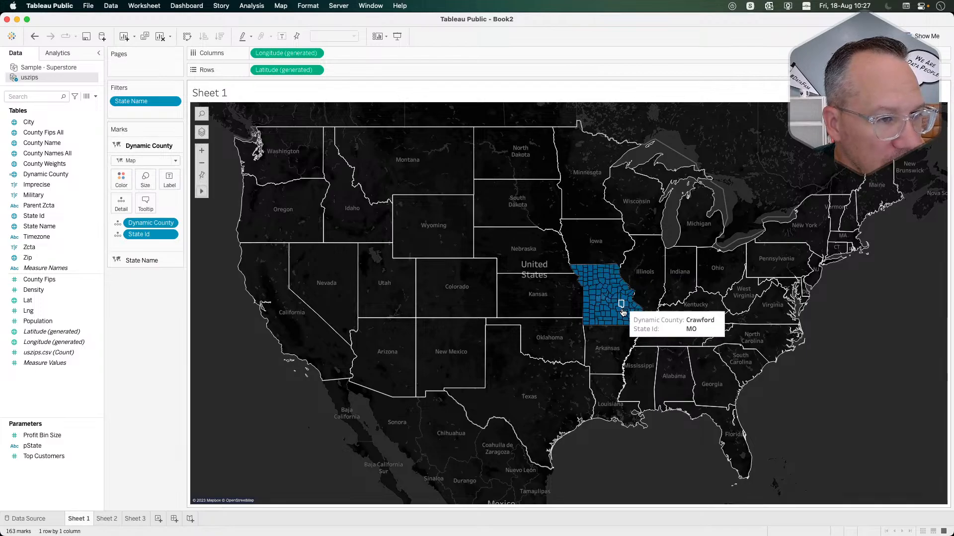
Step: Set the Dynamic County layer's opacity to 0% and give its shapes a white border
click(121, 179)
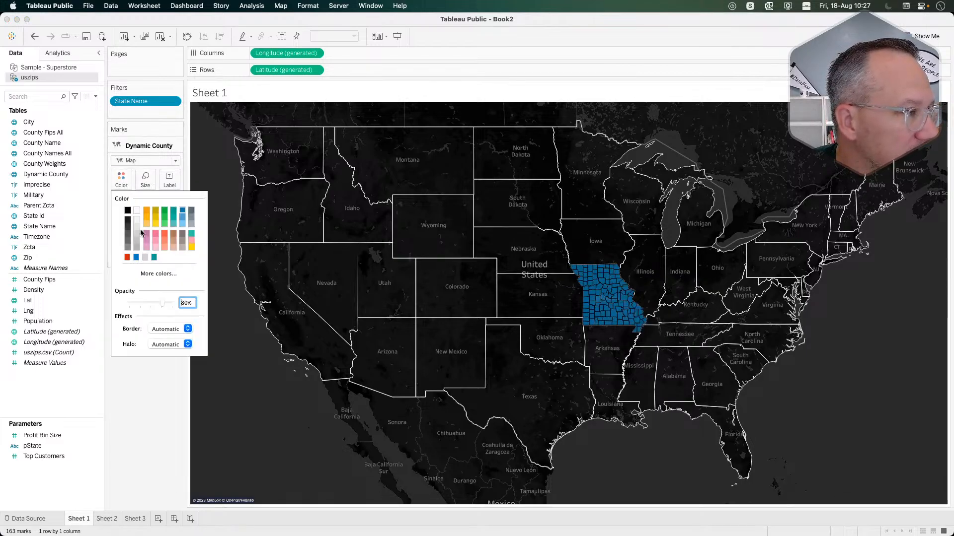
drag(159, 304, 124, 305)
click(154, 329)
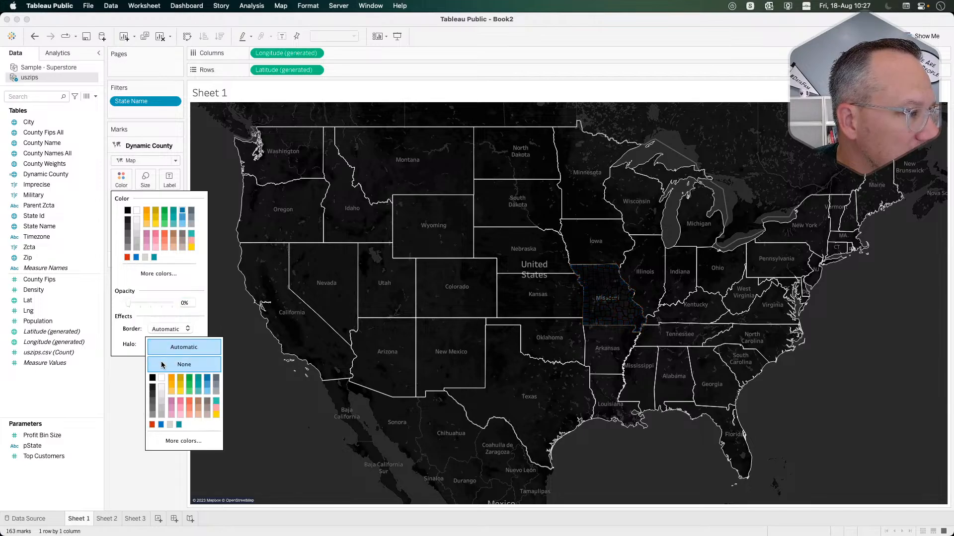
click(161, 379)
click(125, 410)
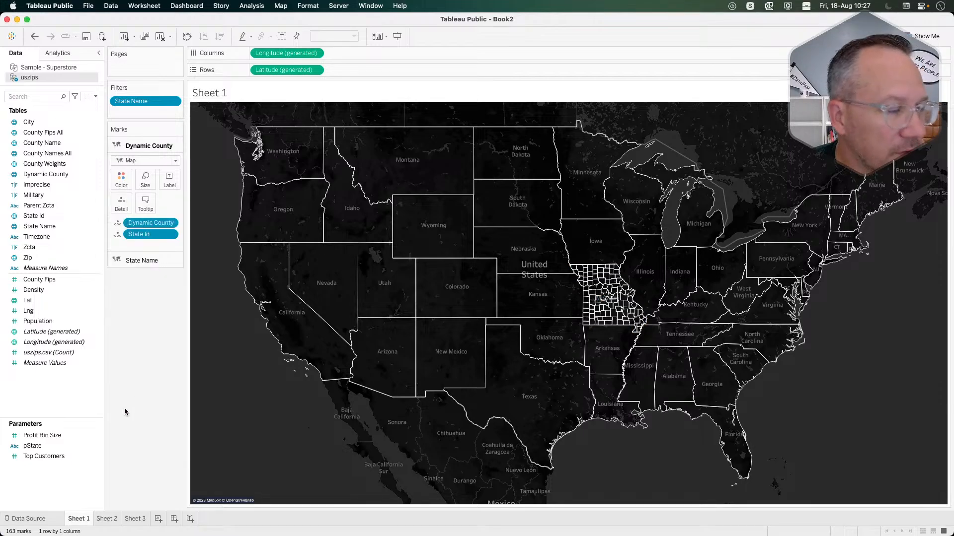
Step: Show the pState parameter control and change its value to remove the Missouri counties from the map
click(74, 446)
right_click(53, 446)
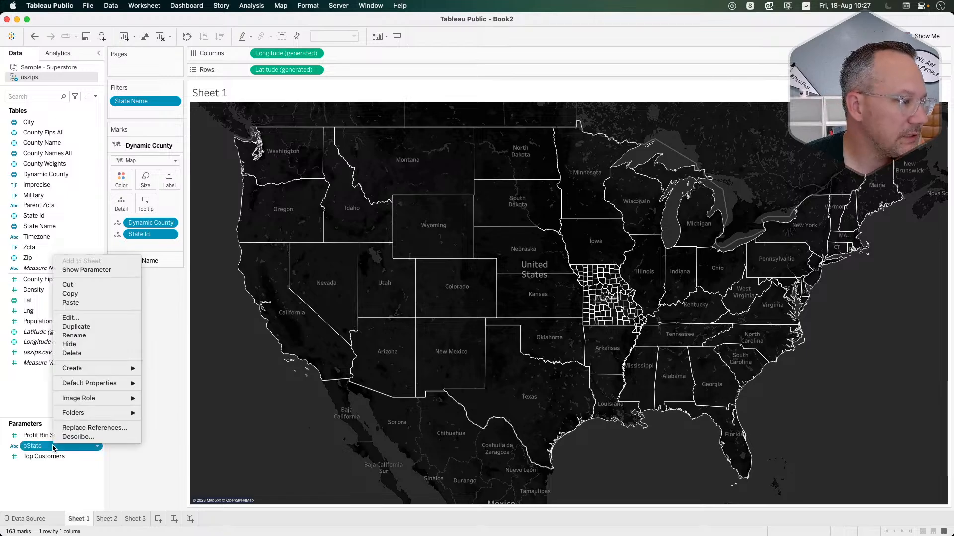
click(106, 271)
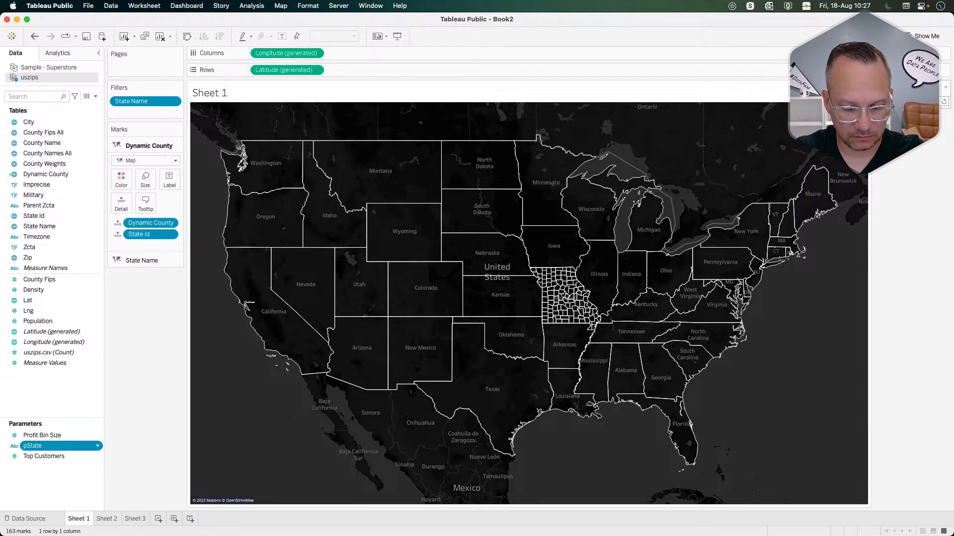
key(Return)
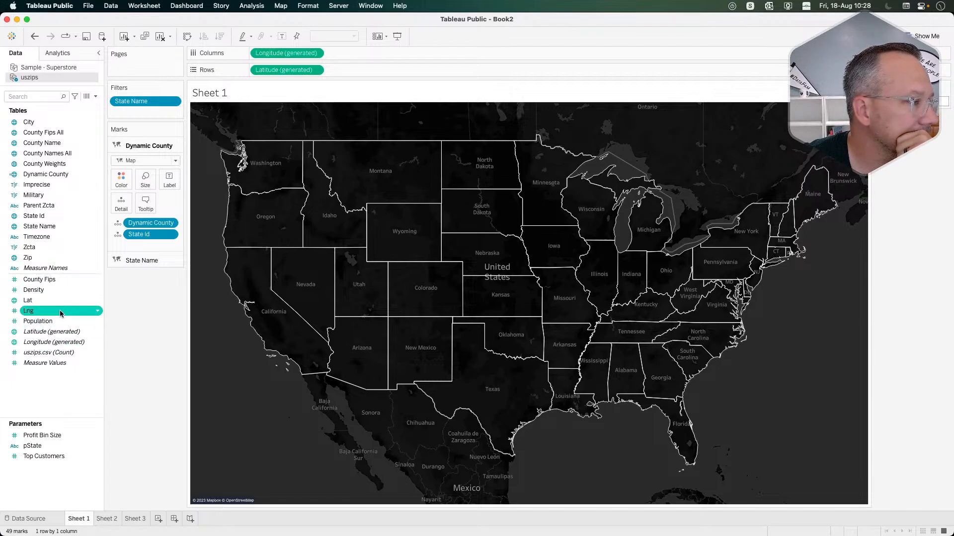
Step: Switch to the State Name marks layer and start creating a calculated field in the uszips data source
click(144, 260)
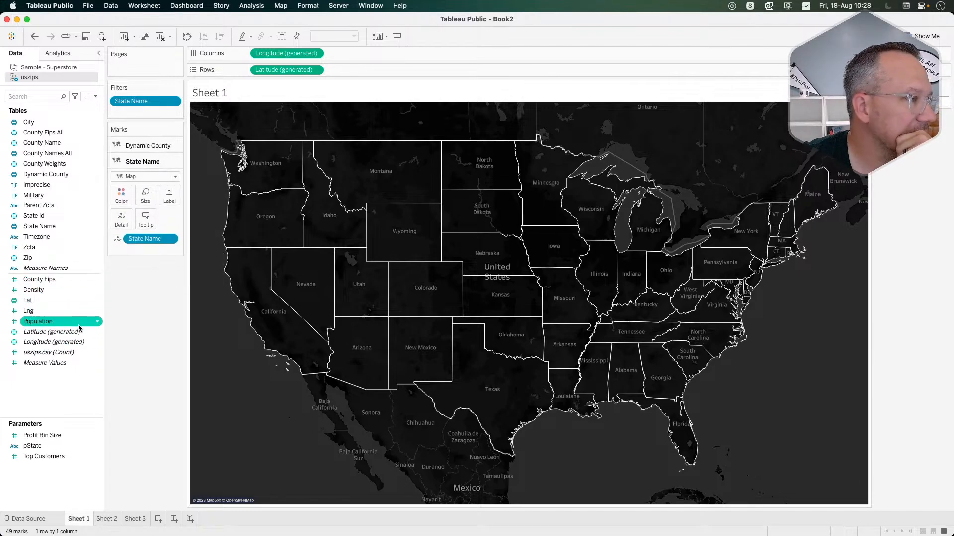
right_click(53, 387)
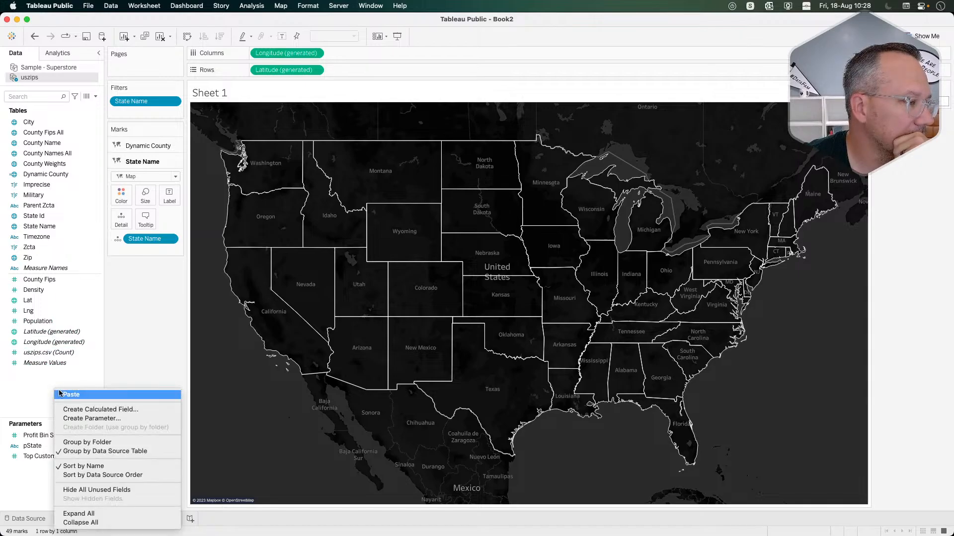
click(34, 395)
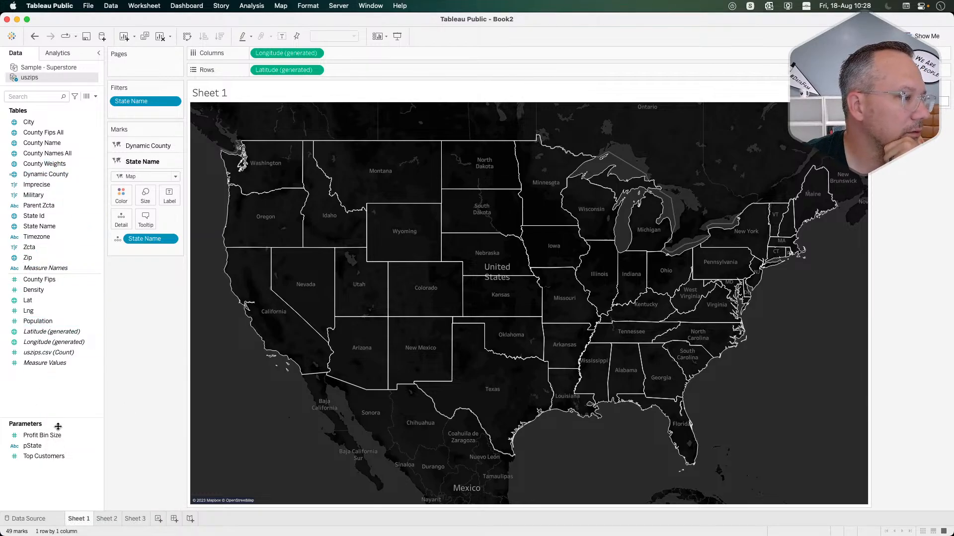
right_click(56, 405)
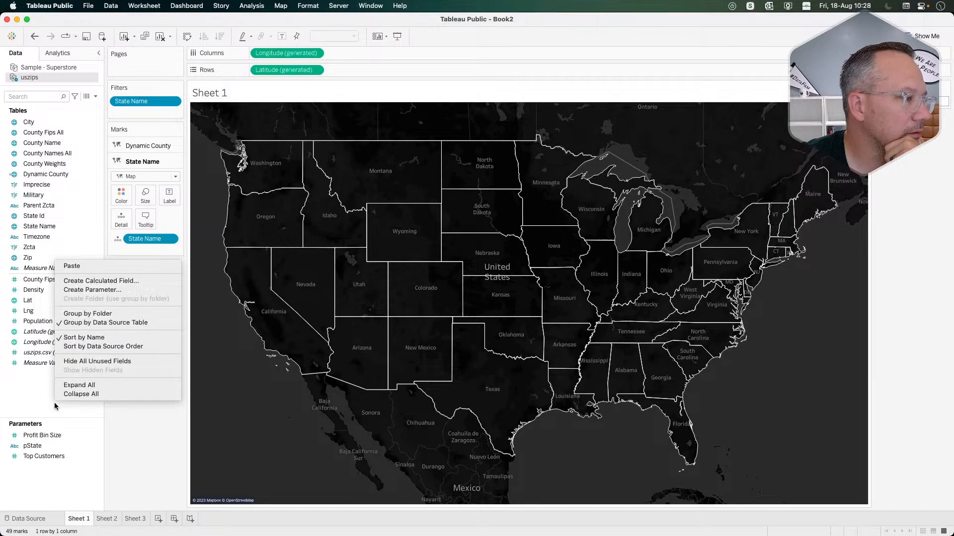
Step: Create a calculated field in the uszips data source with the first condition [pState]="All"
click(92, 280)
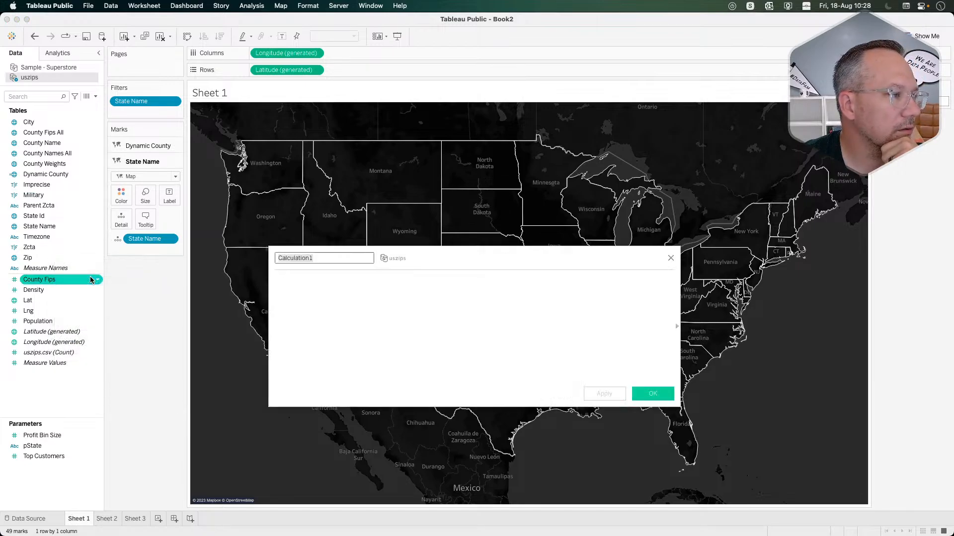
click(300, 281)
text([pState])
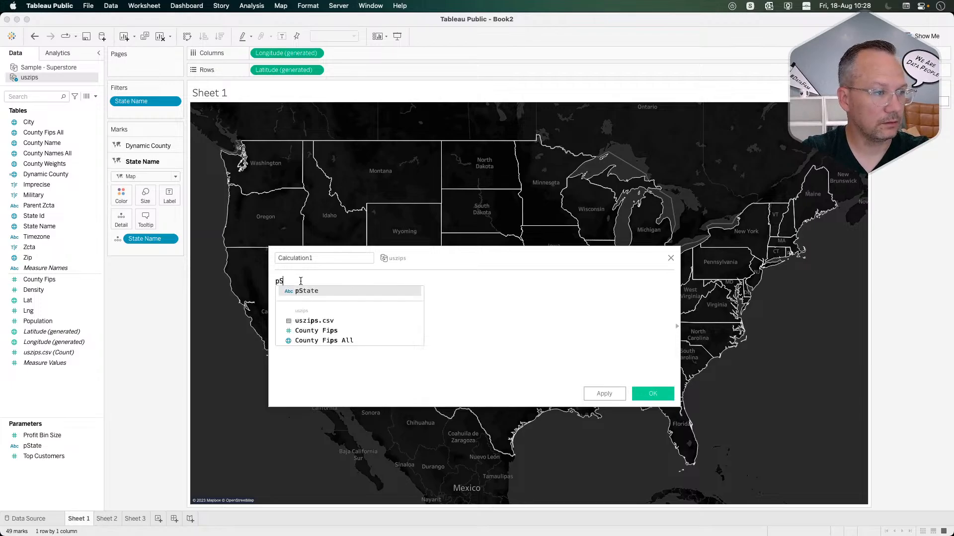
key(BackSpace)
text(])
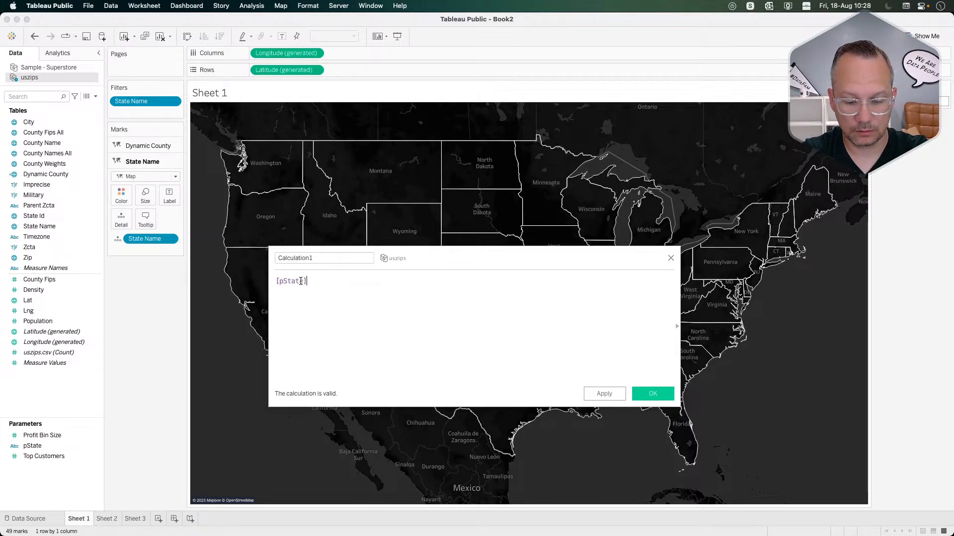
text(="All)
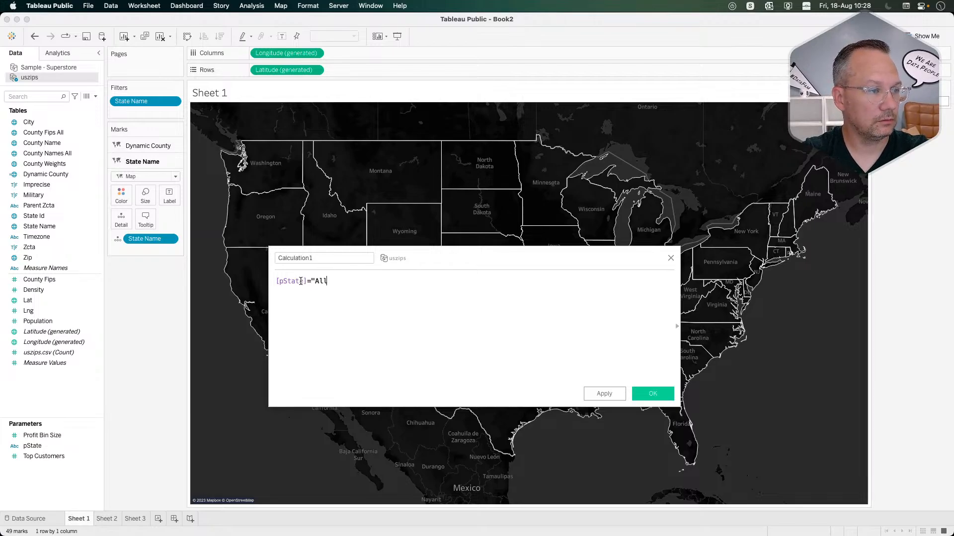
key(Return)
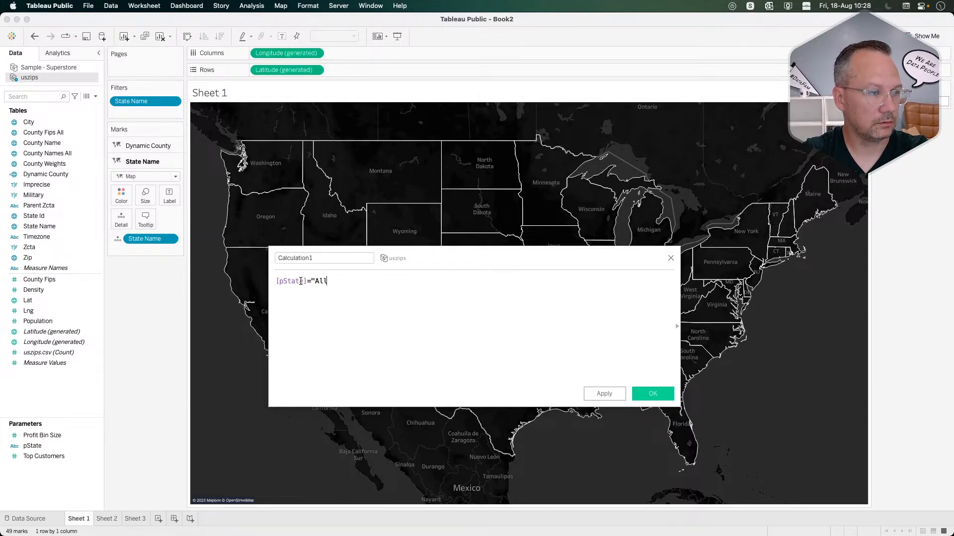
text(")
Step: Add the second line or [pState]=[State Name] to the formula and save the calculated field
text(pr)
key(Return)
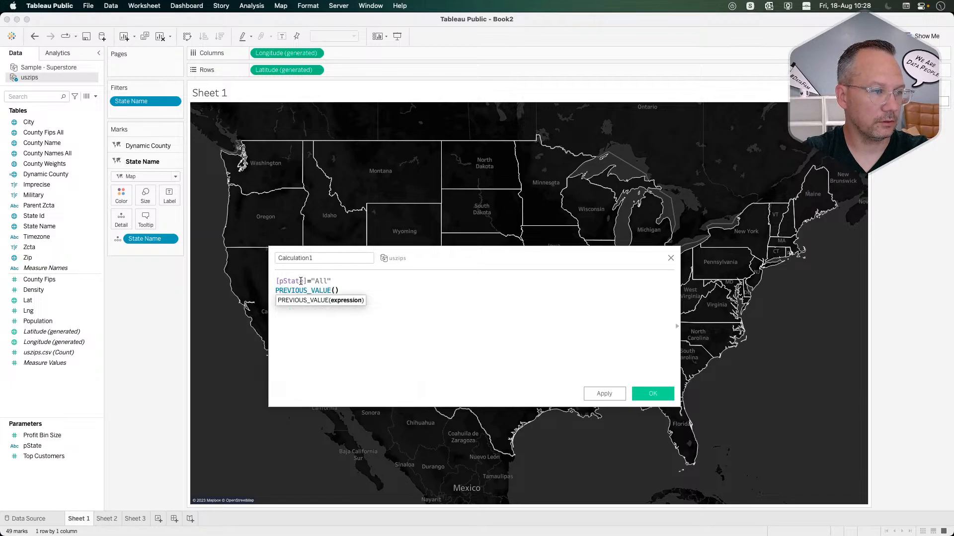
key(BackSpace)
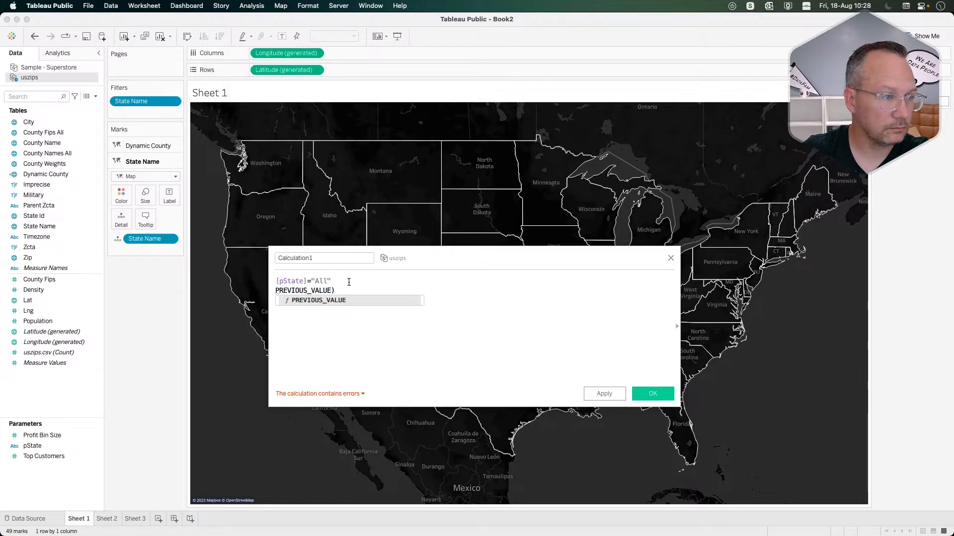
drag(341, 290, 250, 295)
text(or ps)
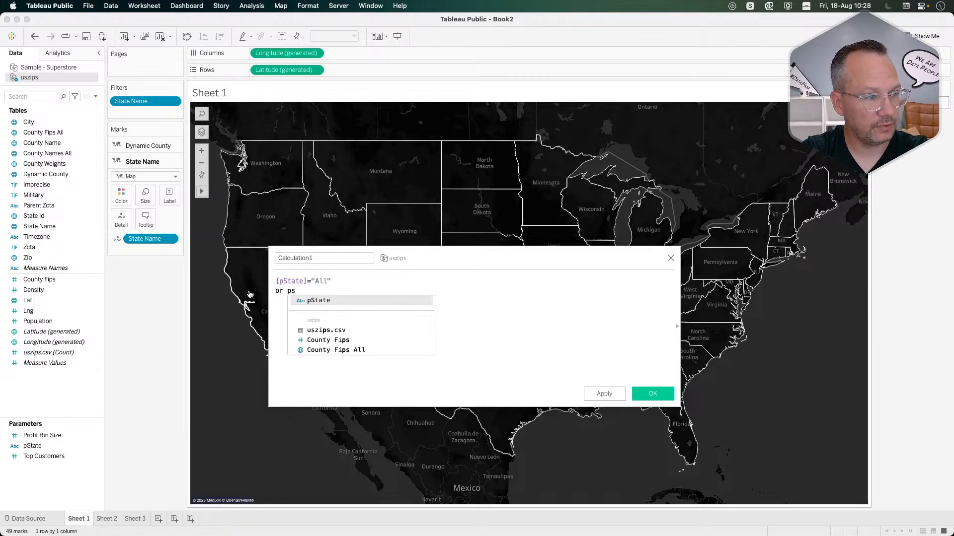
key(Return)
text(=st)
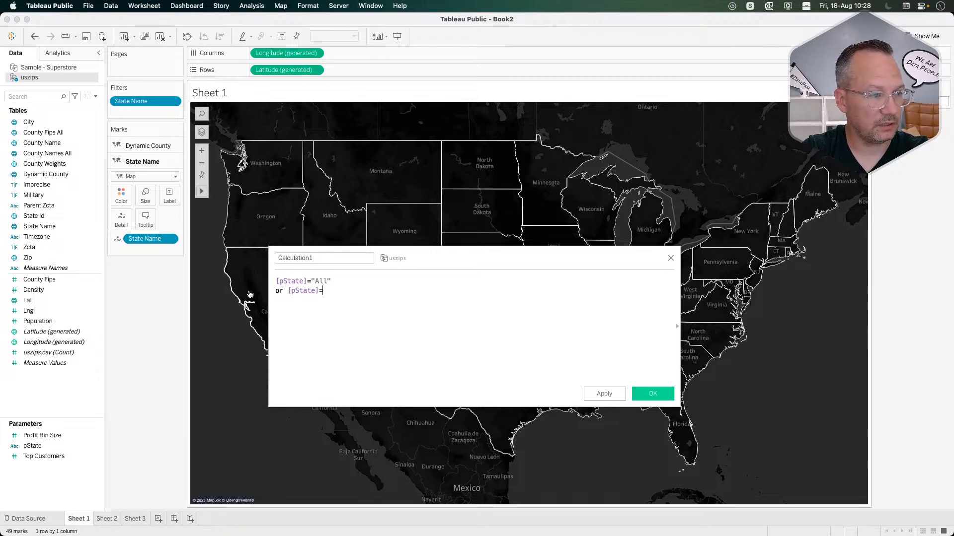
key(Down)
key(Down)
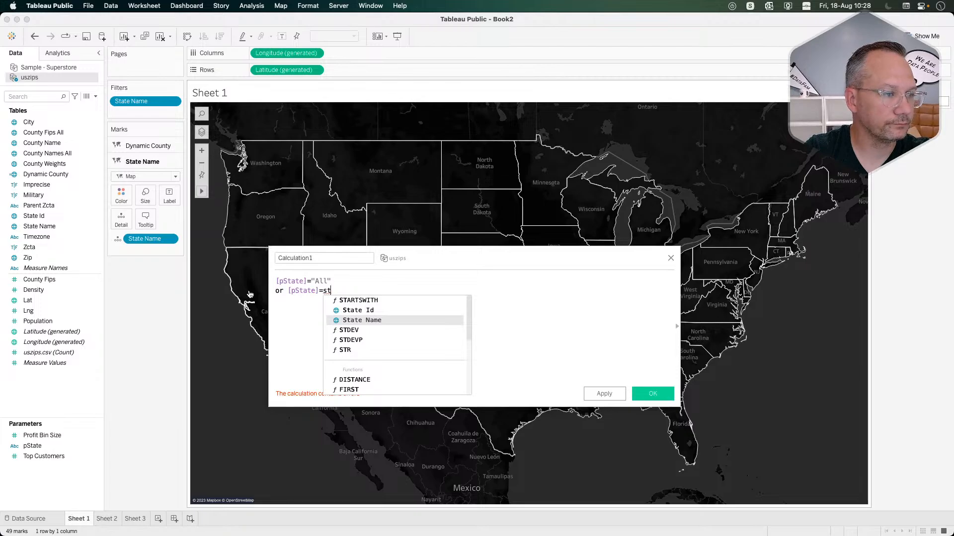
key(Return)
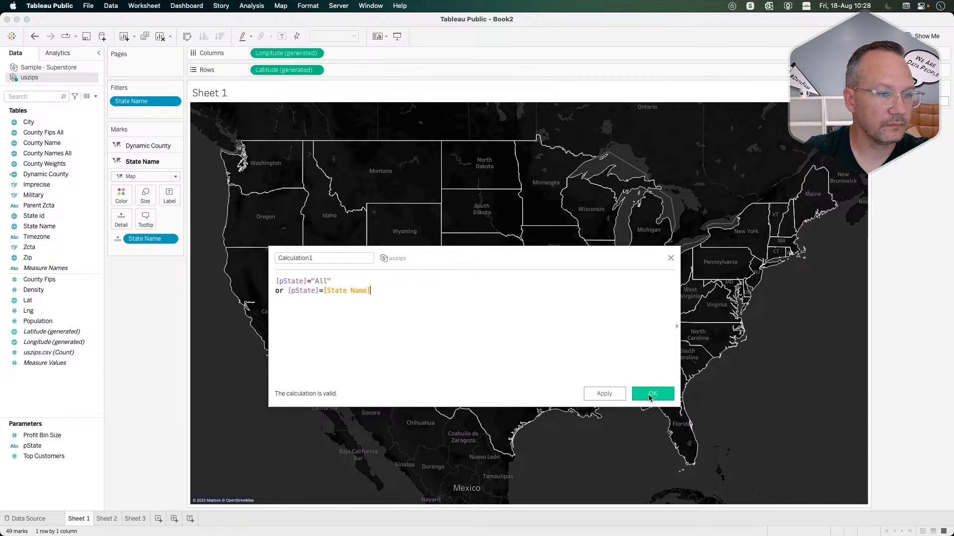
click(650, 393)
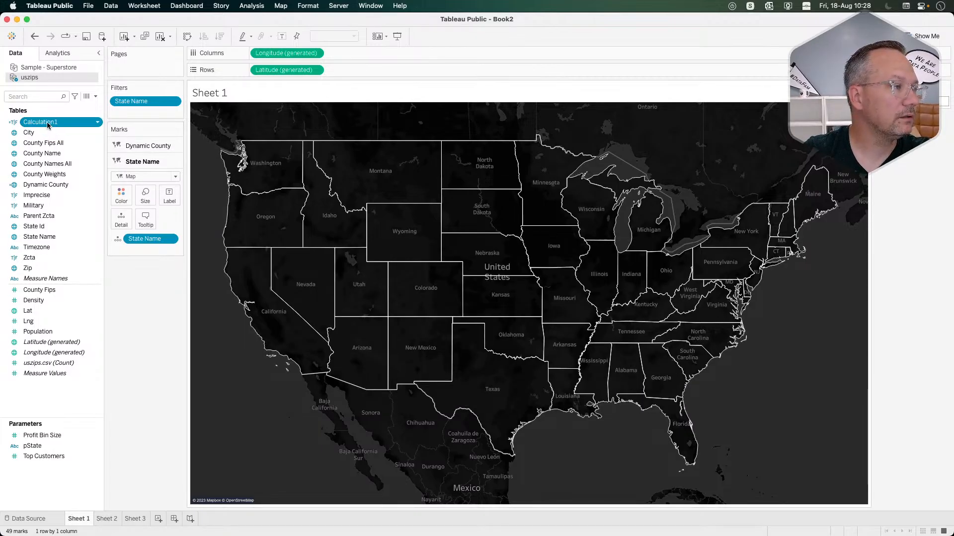
Step: Filter the map by Calculation1, keeping the value True
drag(48, 122, 141, 116)
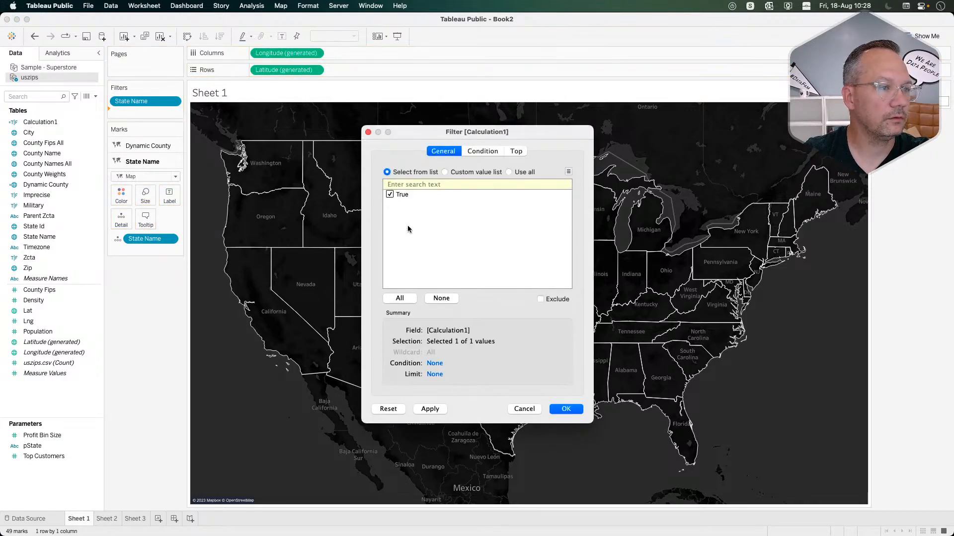
click(560, 408)
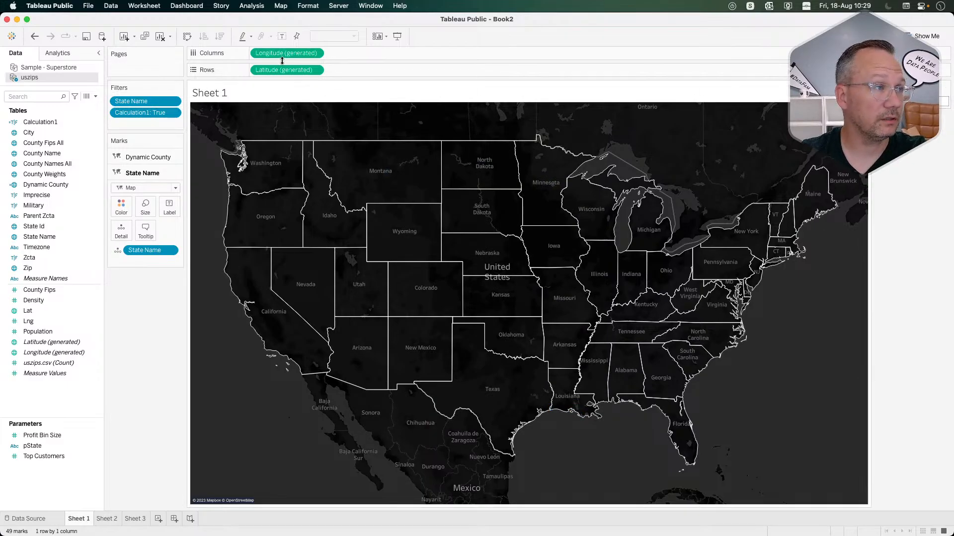
click(182, 7)
mouse_move(156, 4)
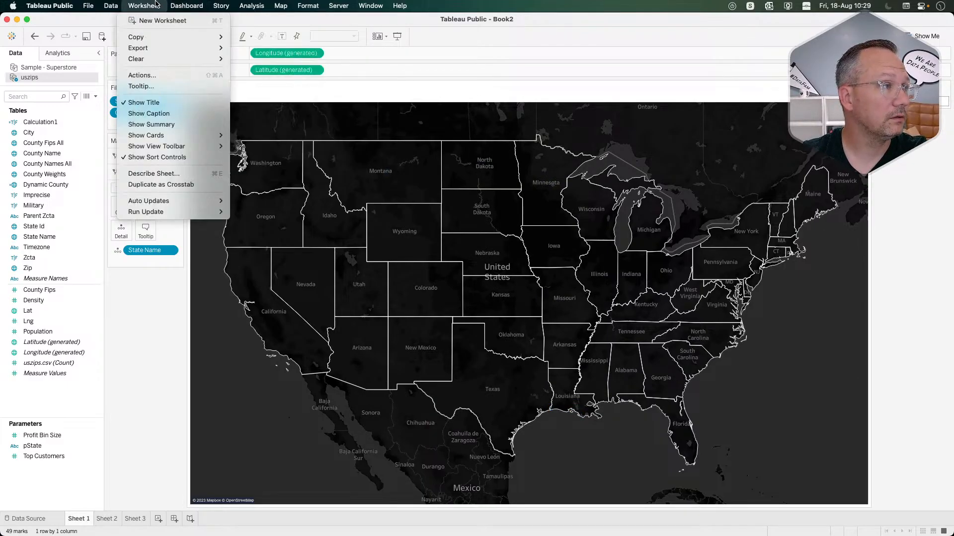
click(162, 83)
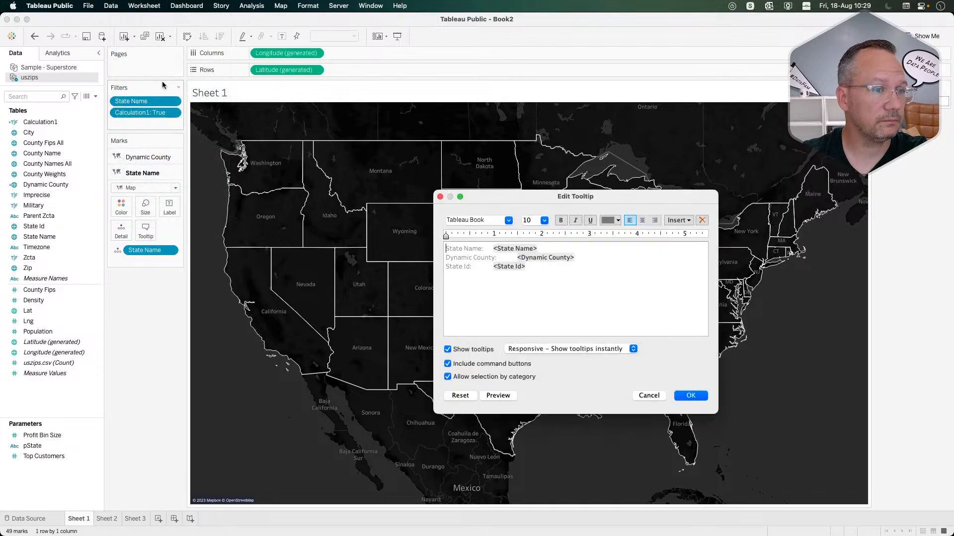
click(649, 396)
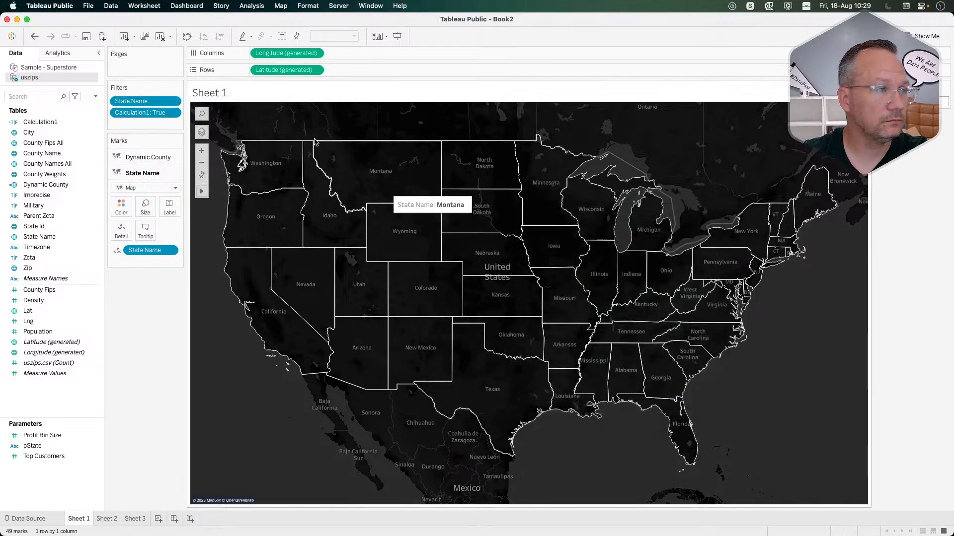
Step: Add a change-parameter worksheet action that uses uszips as source with only Sheet 1 included
click(148, 6)
click(148, 76)
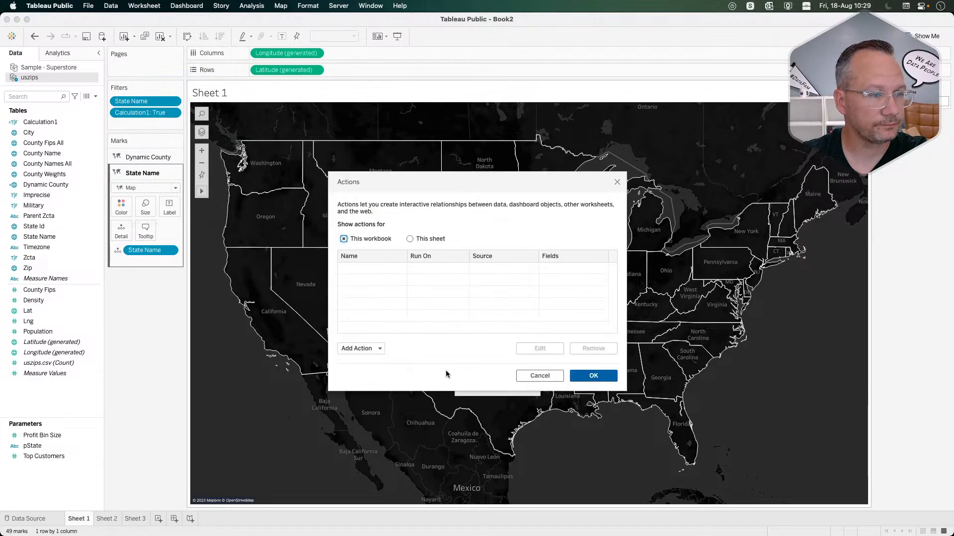
click(358, 348)
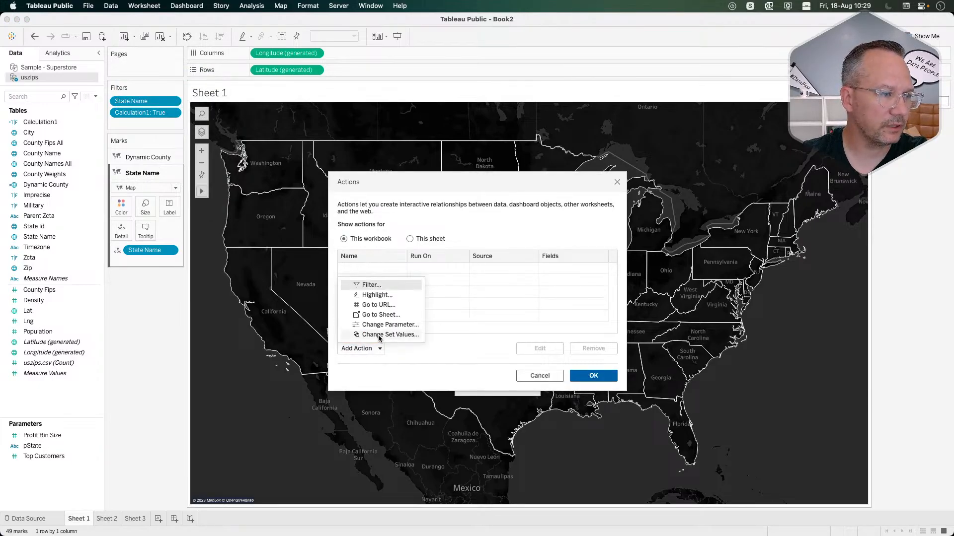
click(390, 324)
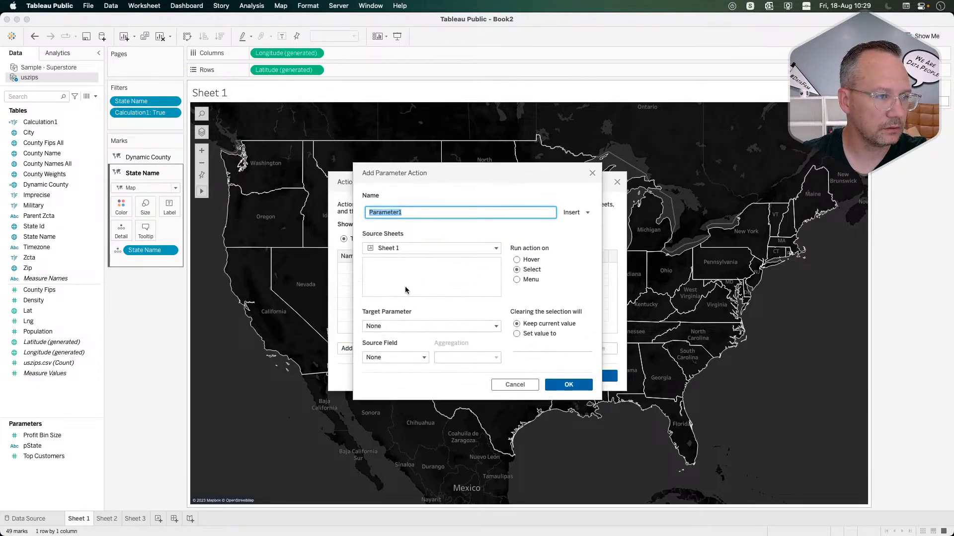
click(400, 249)
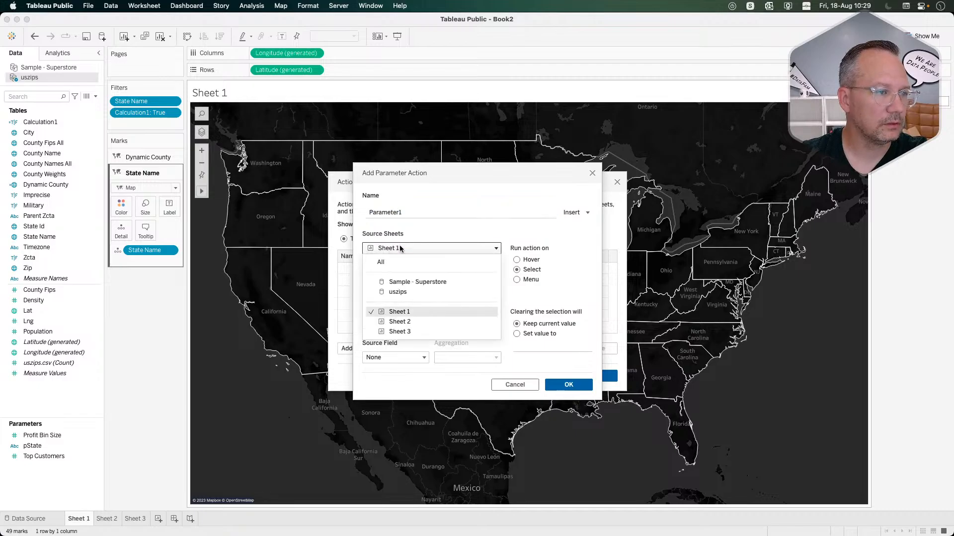
click(397, 292)
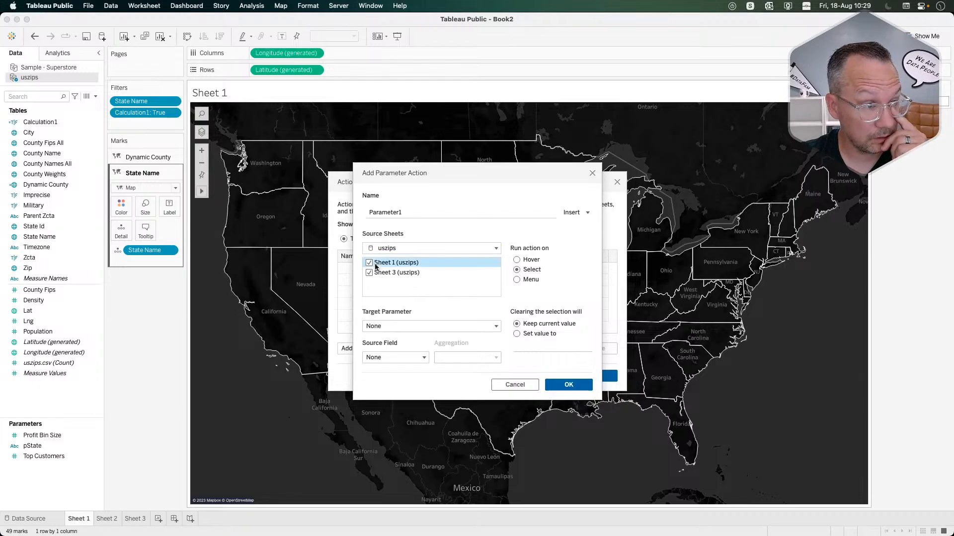
click(370, 272)
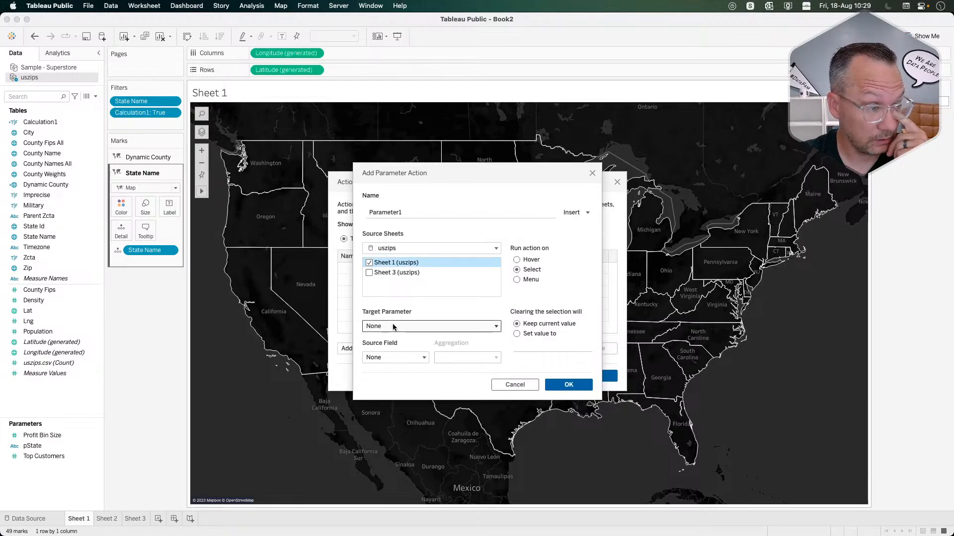
Step: Set the action's target parameter to pState and source field to State Name, then save the action
click(392, 328)
click(413, 359)
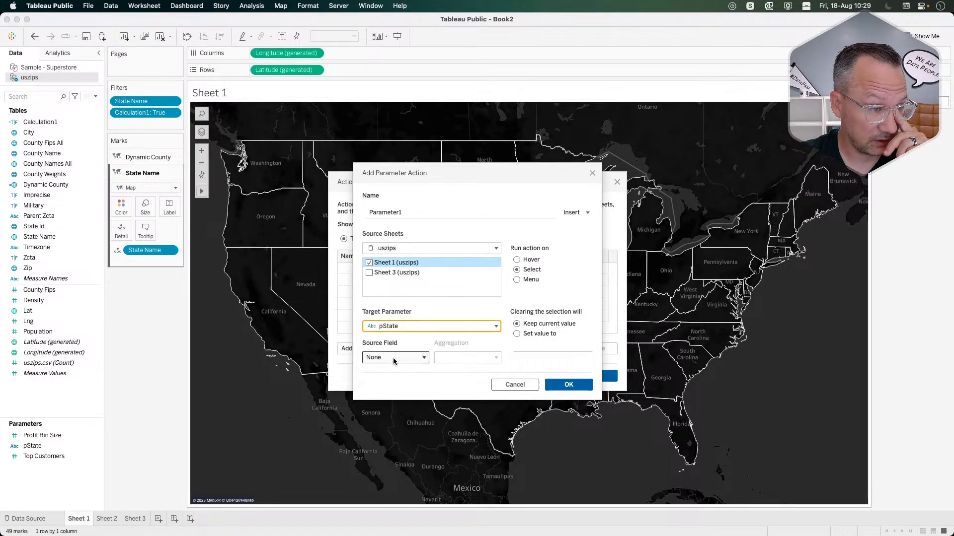
click(389, 356)
click(428, 344)
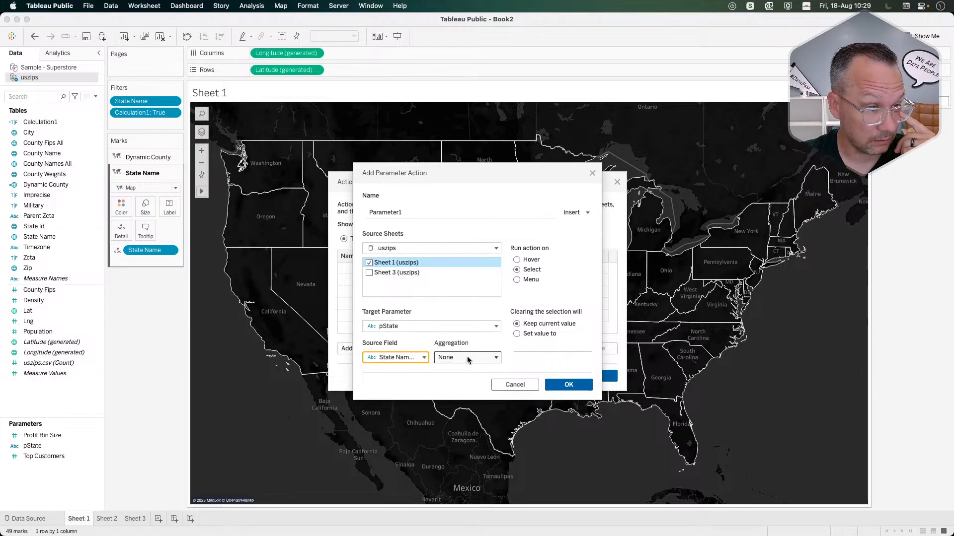
click(572, 390)
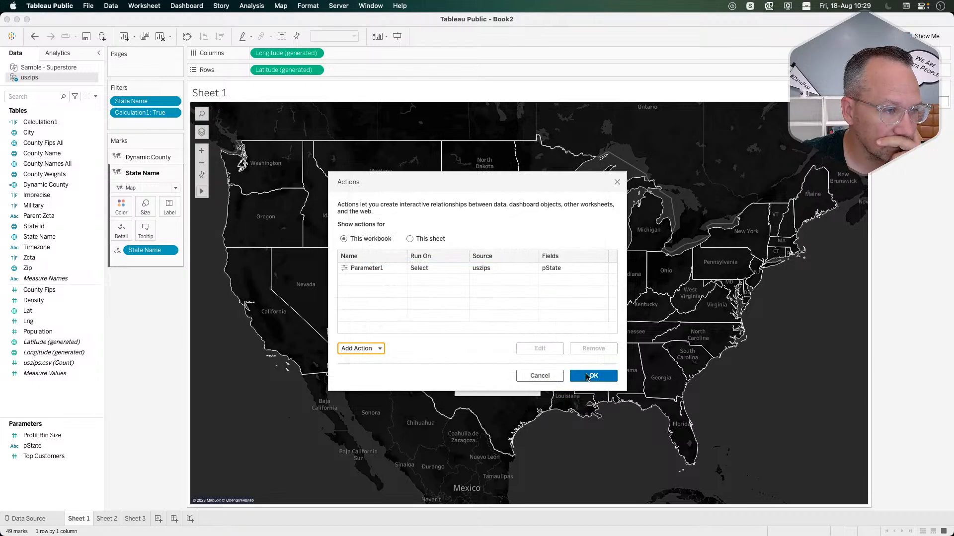
click(587, 376)
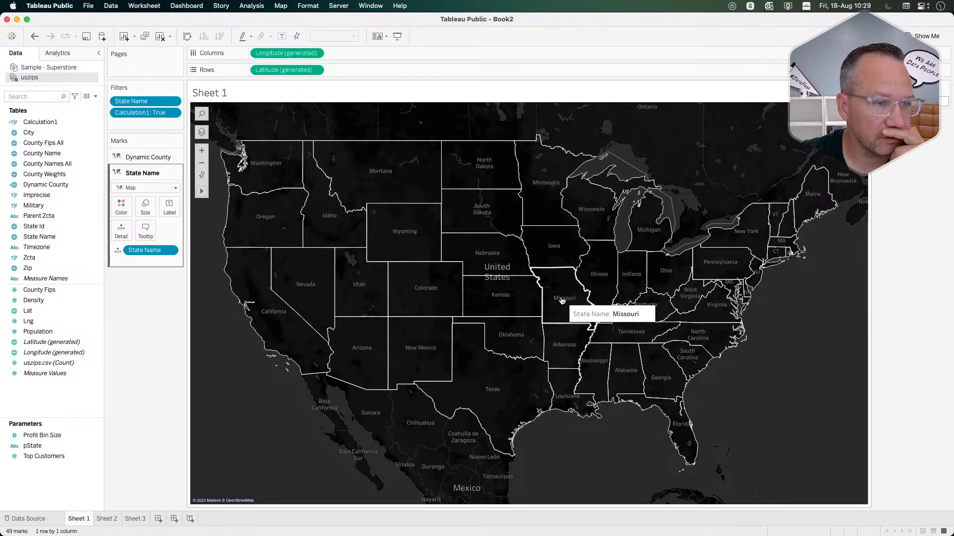
Step: Run the parameter action by selecting Missouri on the map, and clear the selection
click(562, 301)
click(325, 359)
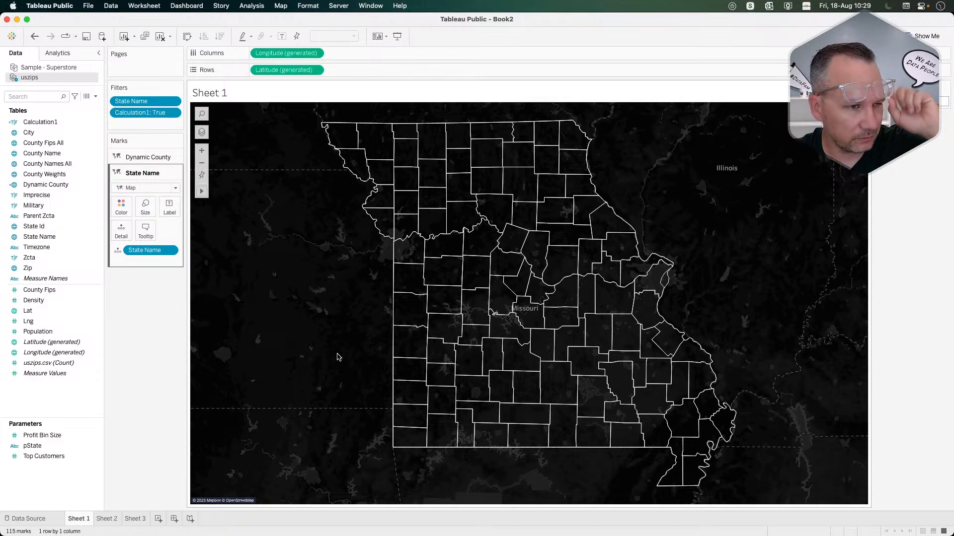
Step: Switch to the Sample - Superstore data source
click(60, 67)
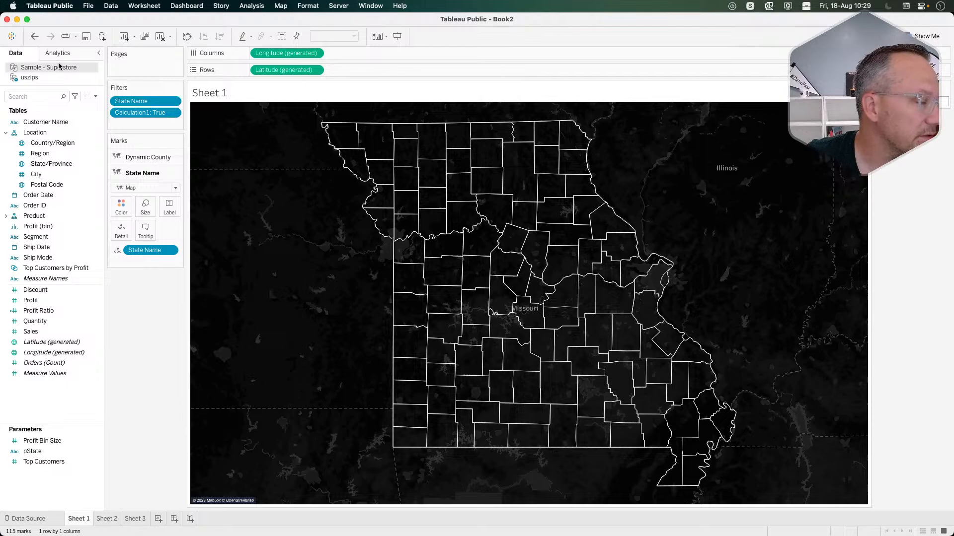
click(97, 98)
click(84, 105)
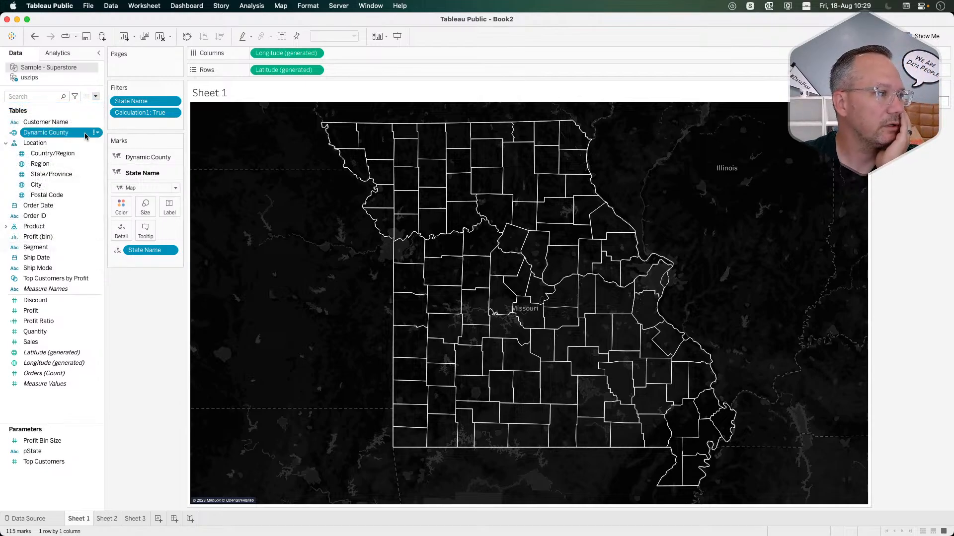
key(super+z)
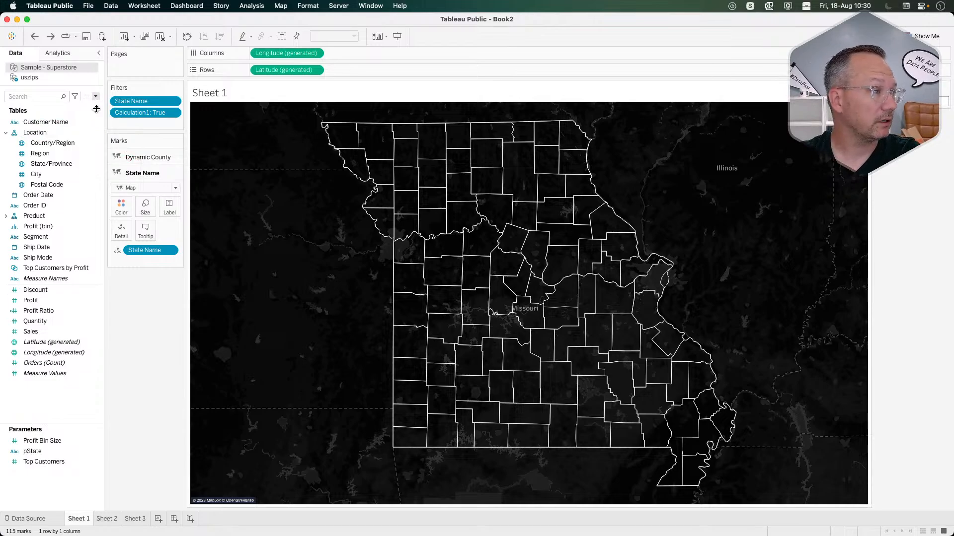
Step: Open a new calculated field in the Sample - Superstore data source, ready for its formula
click(96, 96)
click(60, 121)
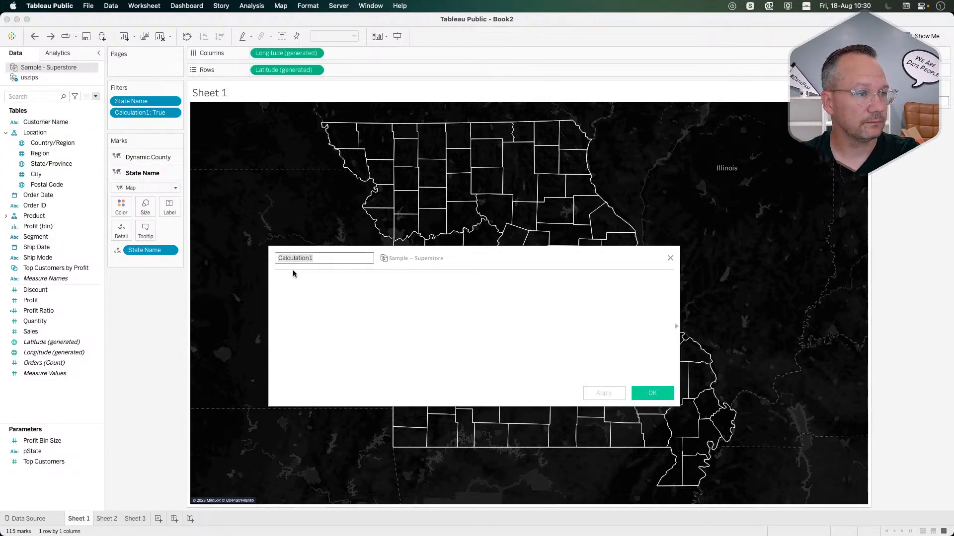
click(316, 293)
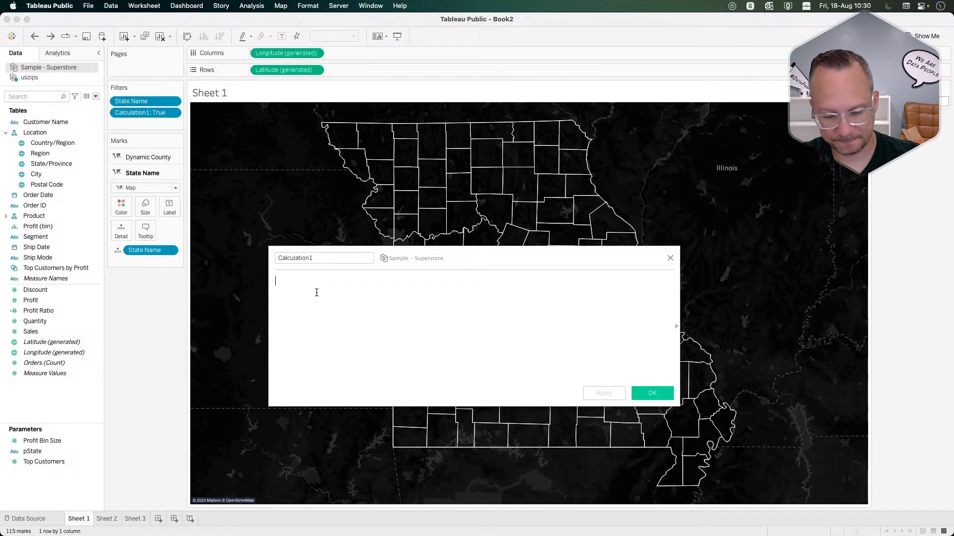
text(=f pa)
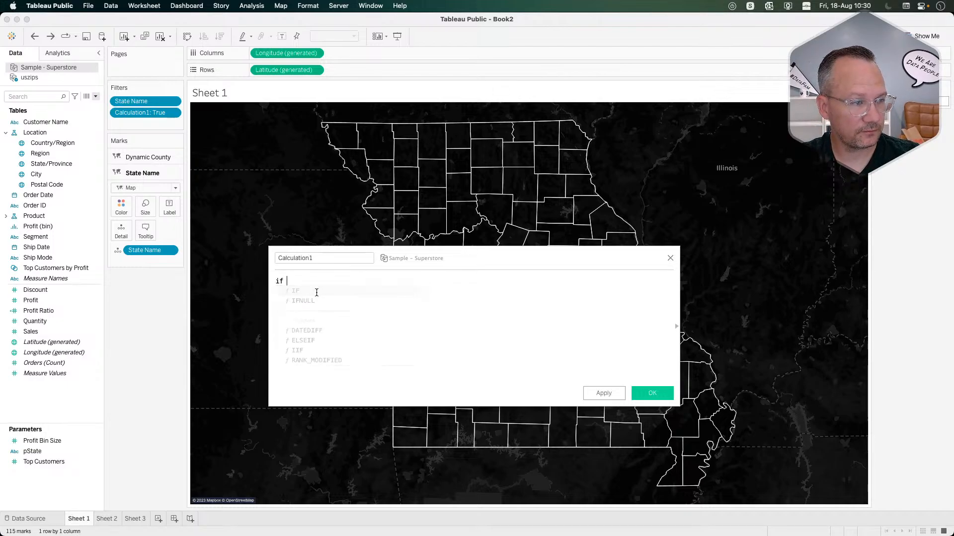
key(BackSpace)
key(BackSpace)
key(BackSpace)
key(BackSpace)
key(BackSpace)
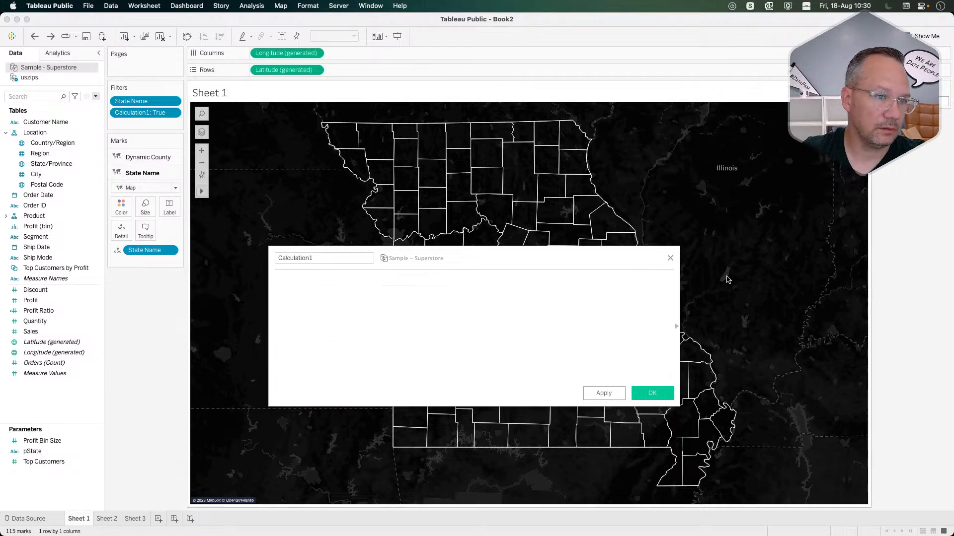
Step: Discard the blank calculated field, then add City as a new map layer with State/Province on its detail
key(Escape)
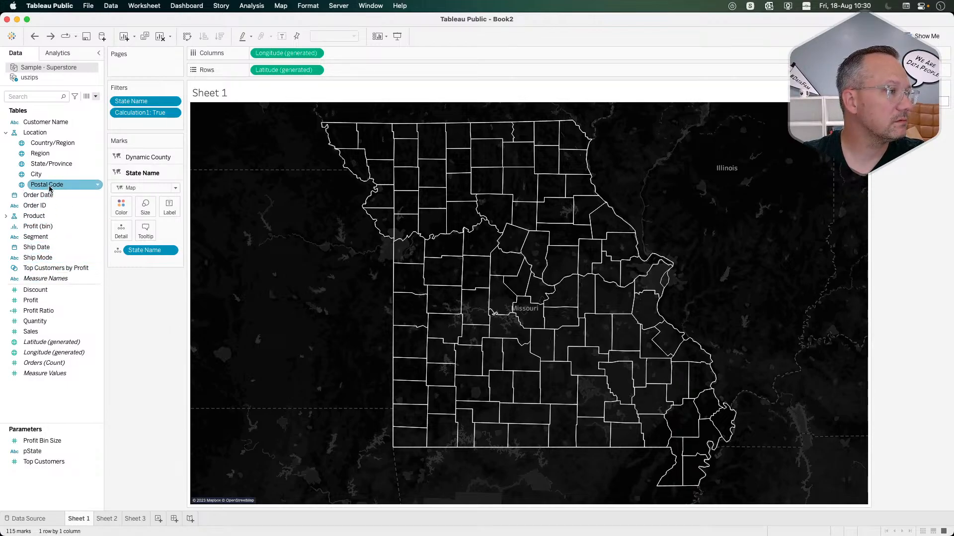
drag(47, 184, 274, 125)
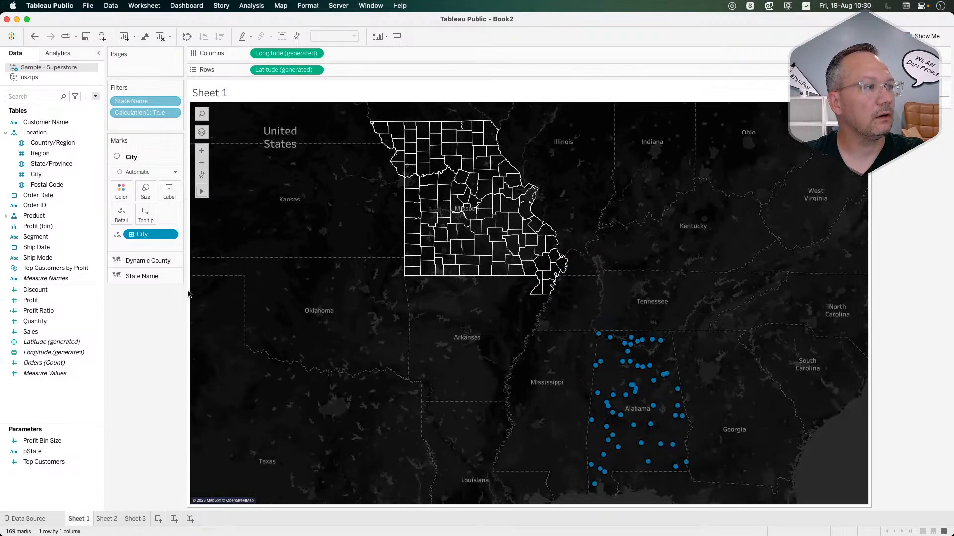
mouse_move(649, 342)
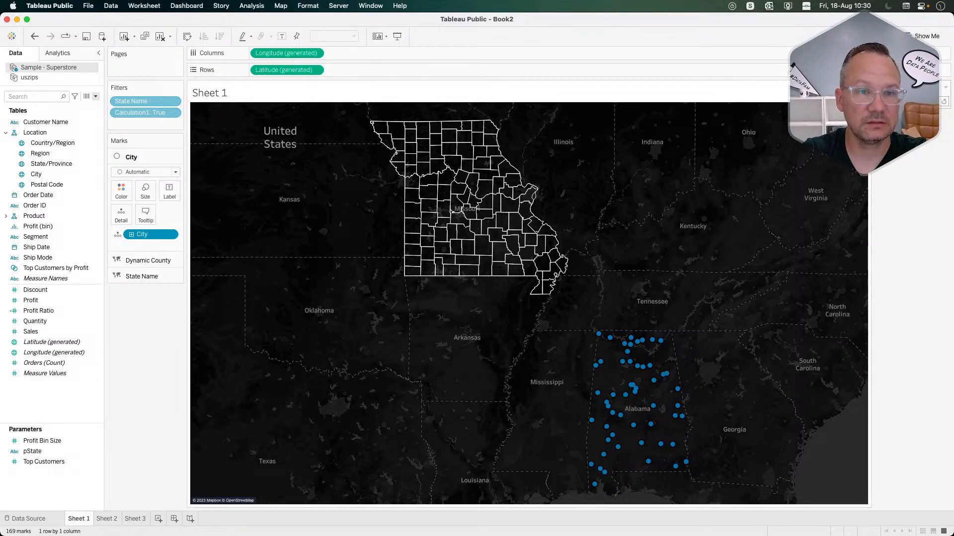
key(Return)
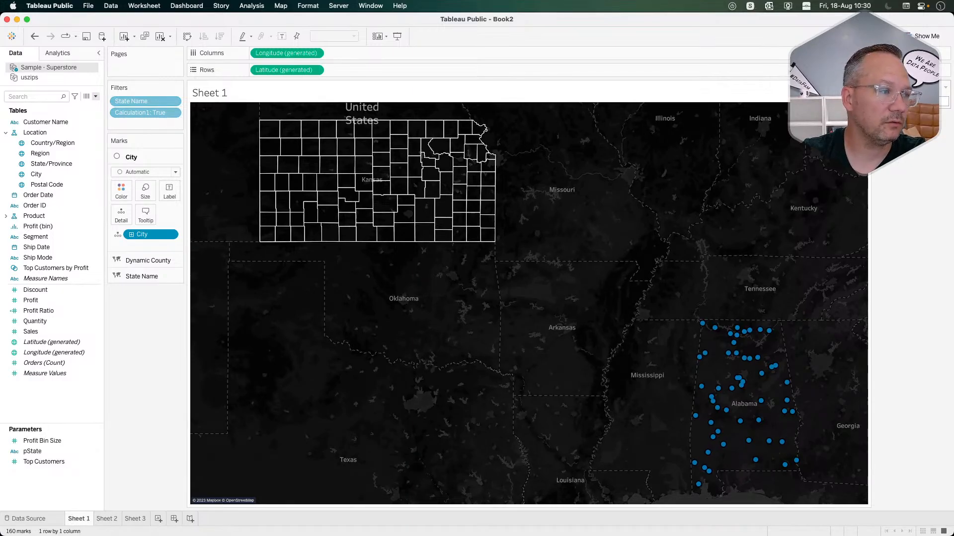
drag(59, 164, 122, 220)
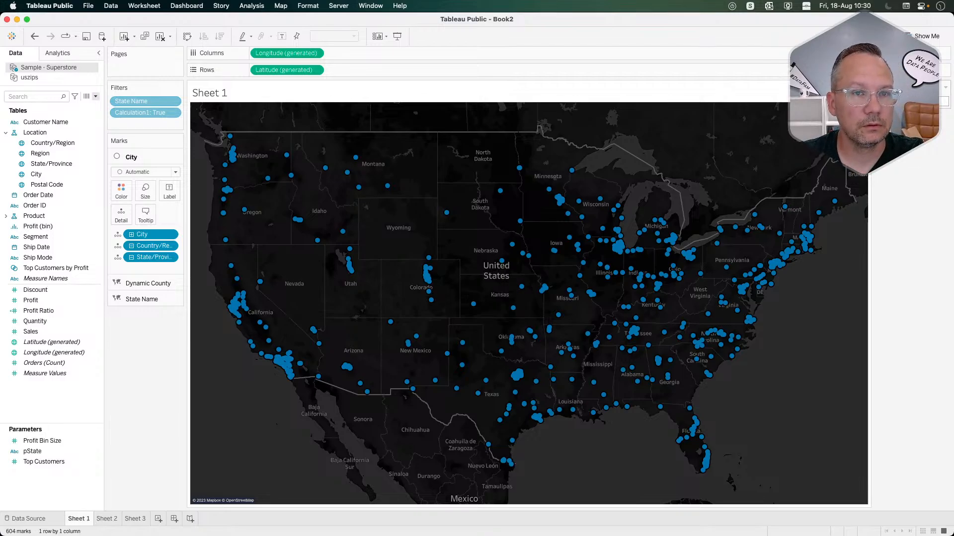
key(Return)
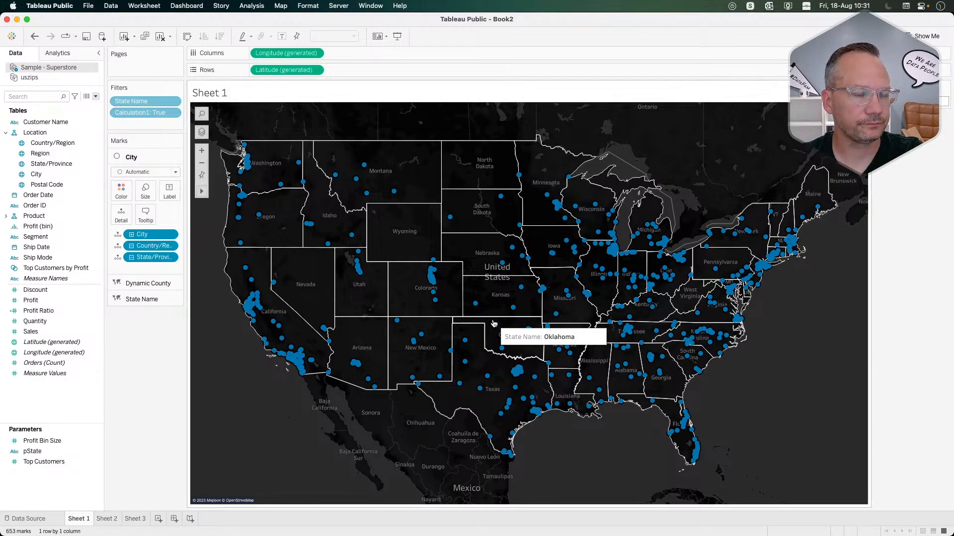
Step: Test the drill-down by selecting Missouri on the map, clear the selection, and bring up the City layer's marks
click(578, 313)
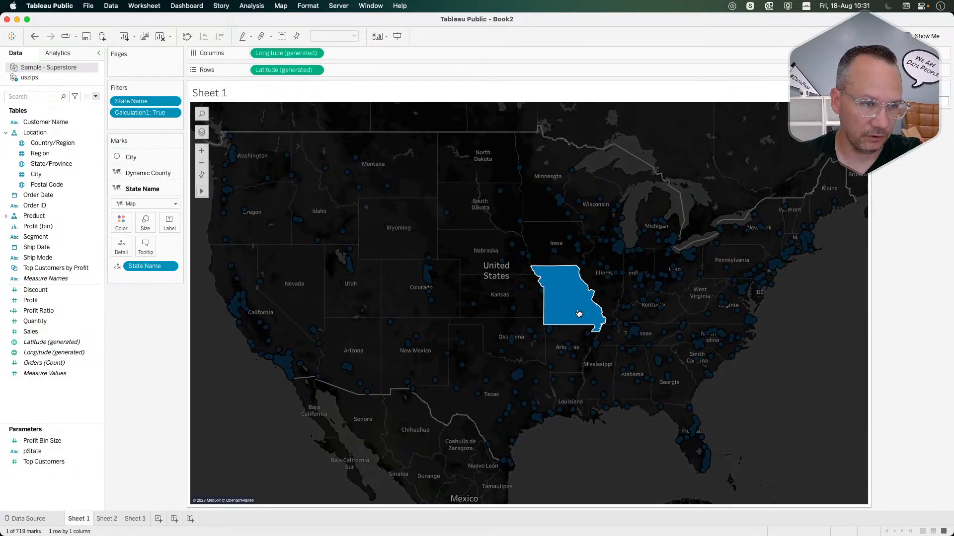
click(578, 320)
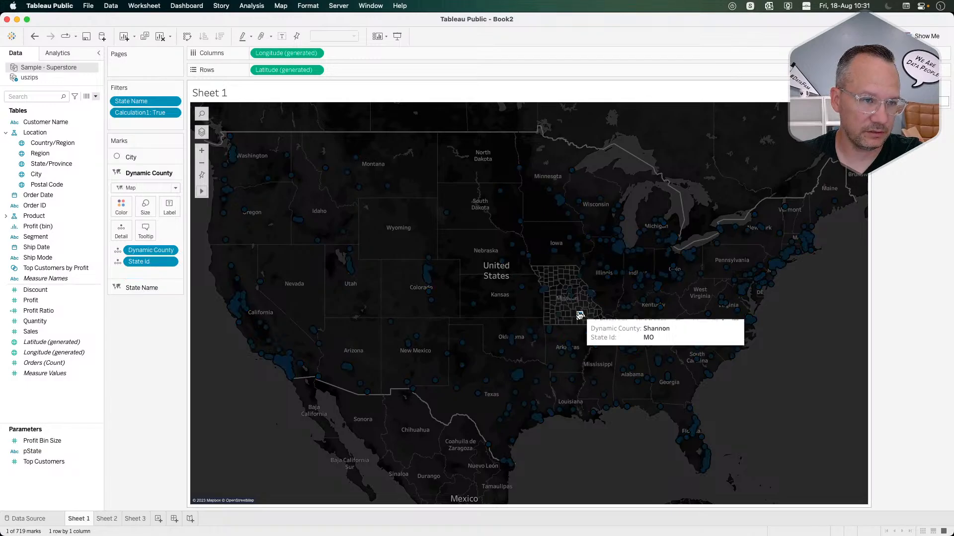
click(580, 317)
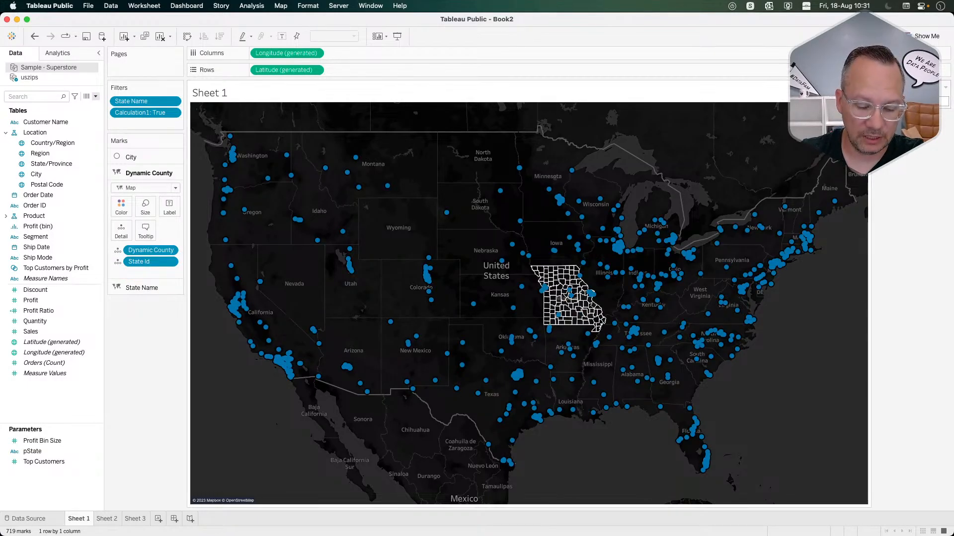
key(Return)
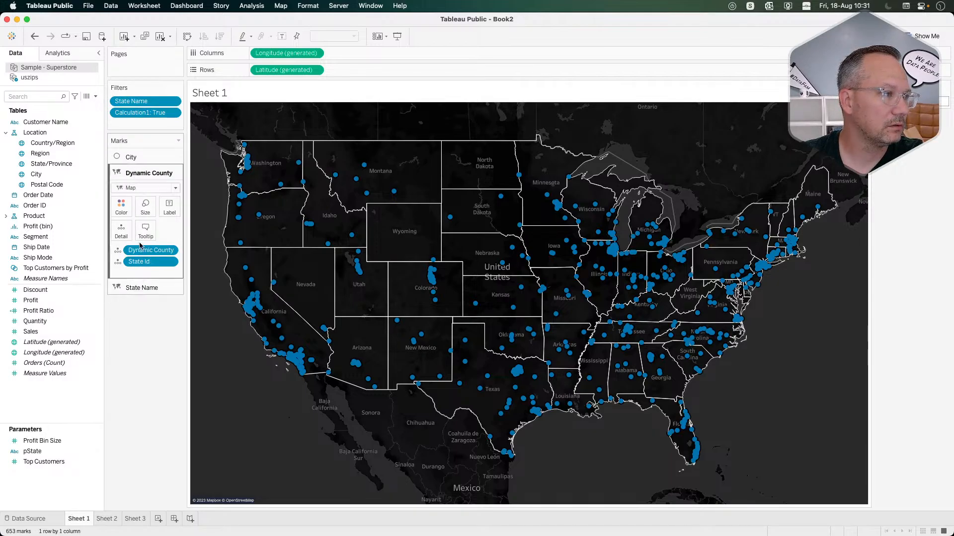
click(143, 159)
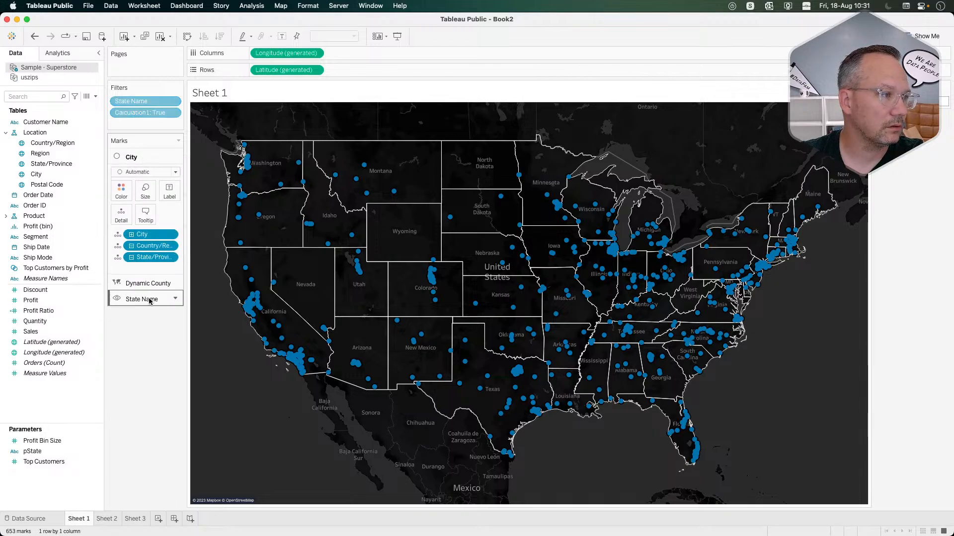
click(98, 102)
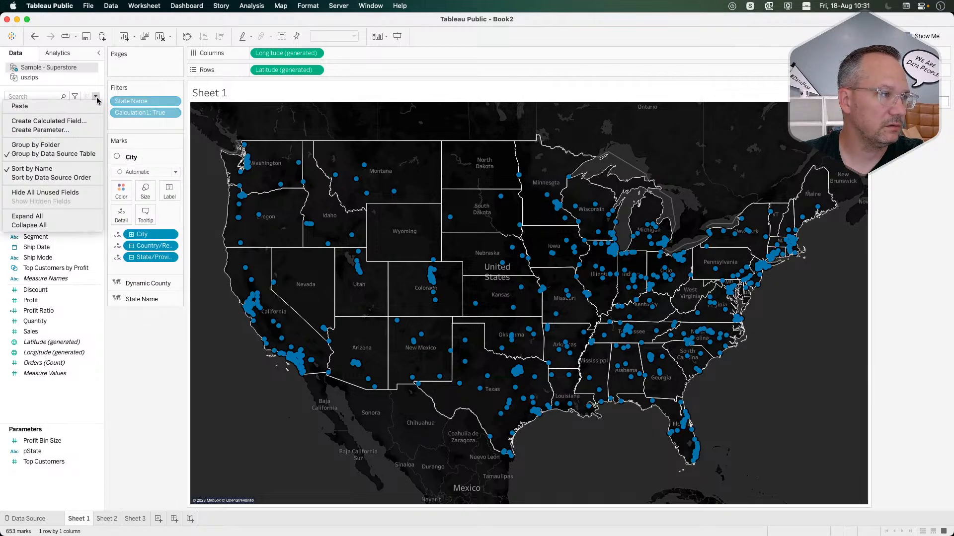
click(84, 104)
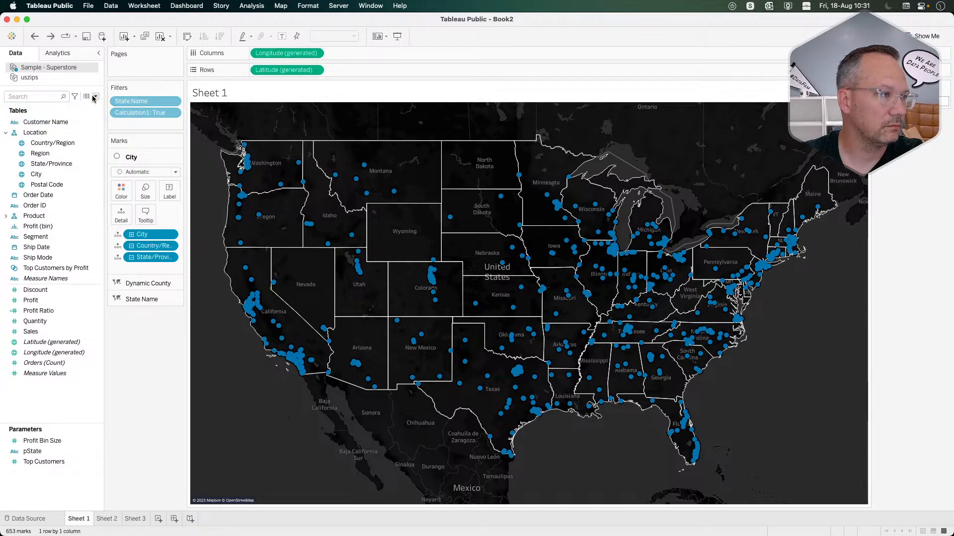
click(95, 96)
click(82, 121)
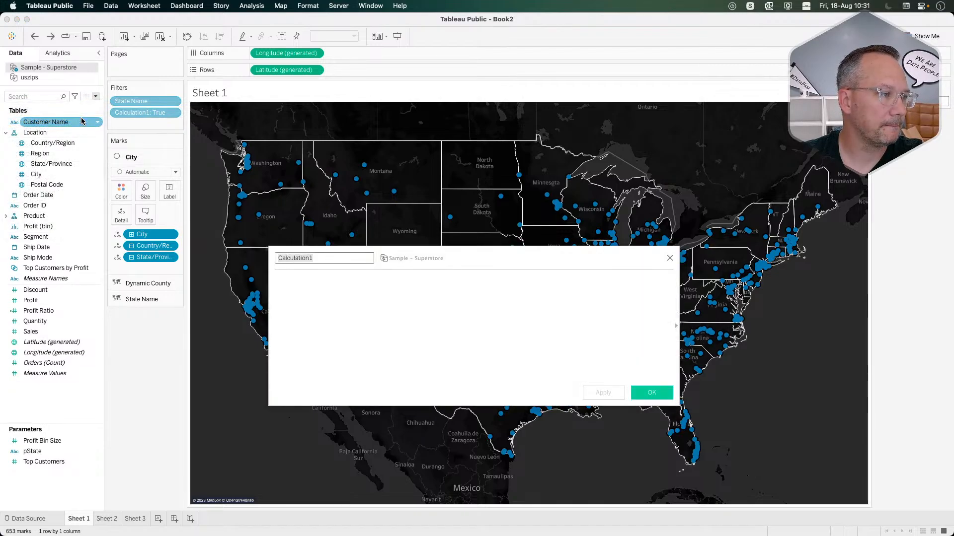
click(669, 258)
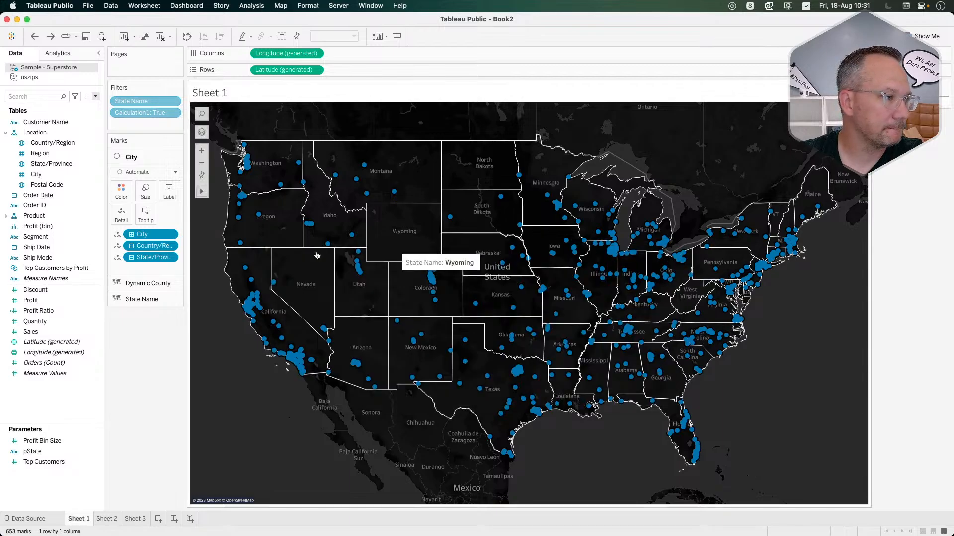
Step: Remove Country/Region from the City layer's detail
drag(150, 245, 148, 356)
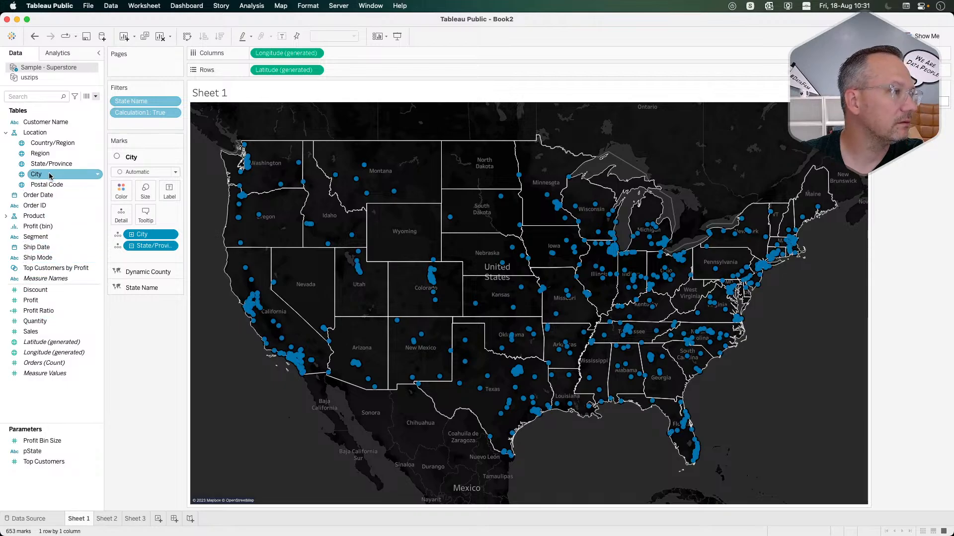
Step: Try reusing the Dynamic County calculation from uszips by pasting it into the Sample - Superstore data source, and undo the paste
click(43, 78)
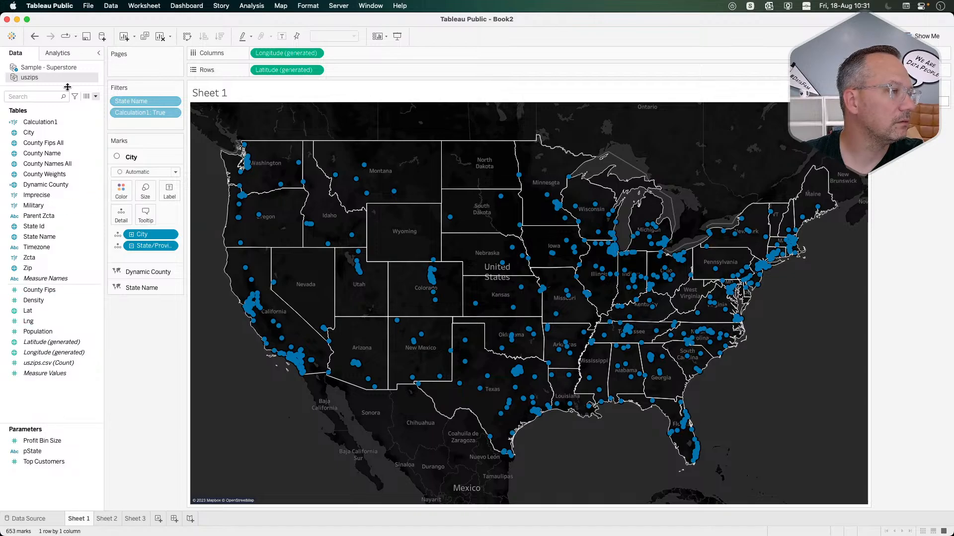
click(60, 67)
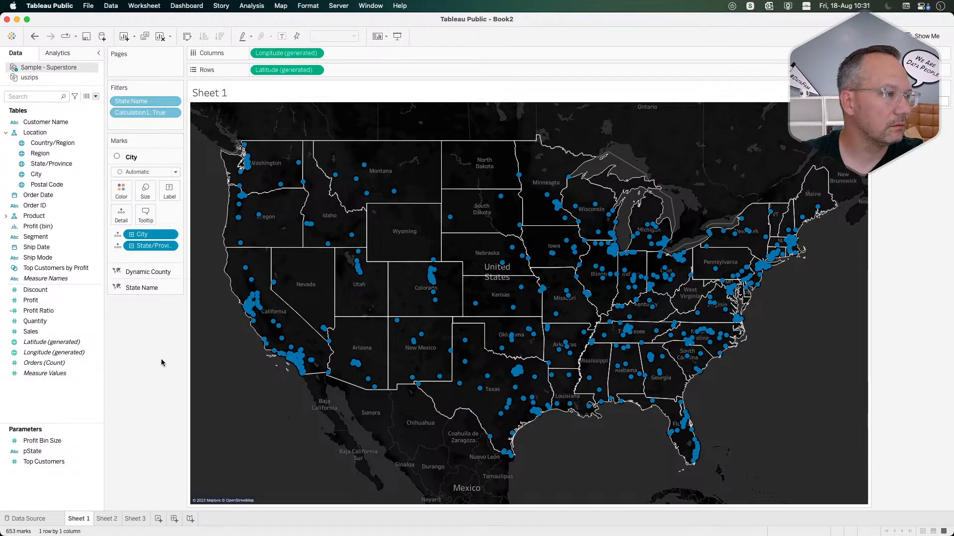
click(172, 113)
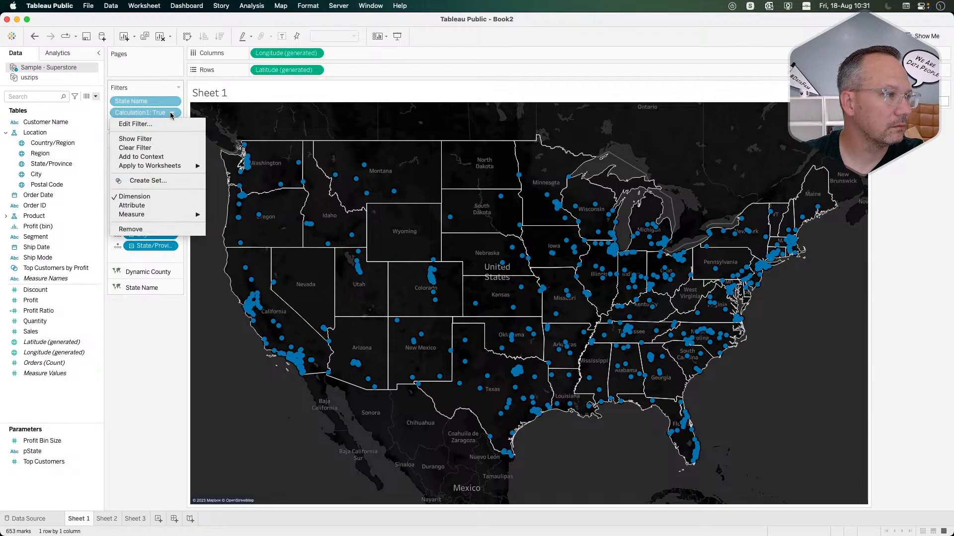
click(132, 370)
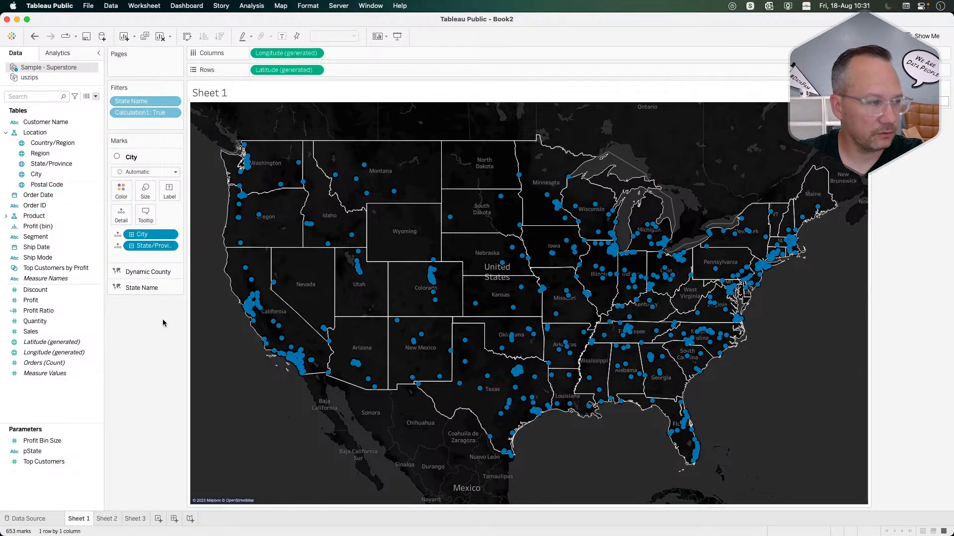
click(95, 98)
click(75, 106)
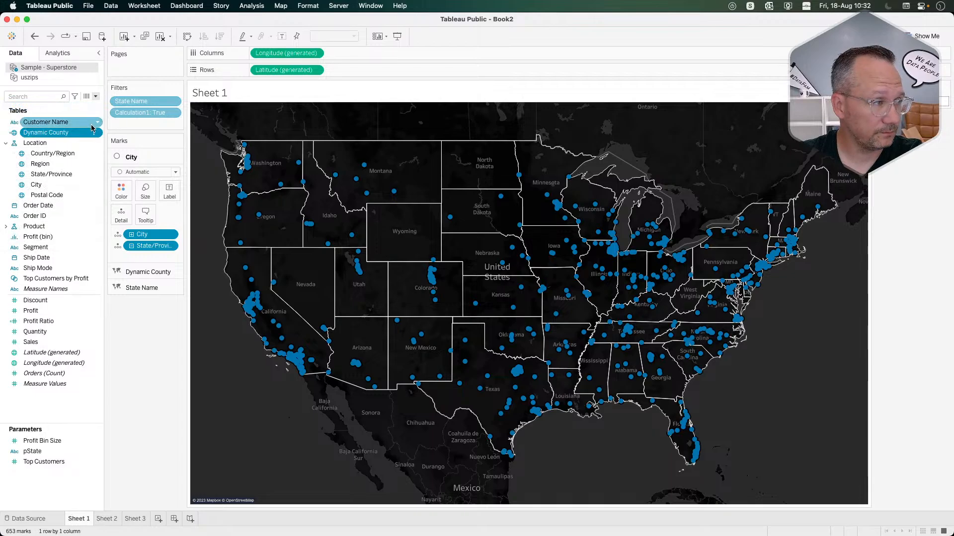
key(super+z)
Step: Create a calculated field in Sample - Superstore and begin its formula with the condition if [pState]=[State/Province]
click(96, 97)
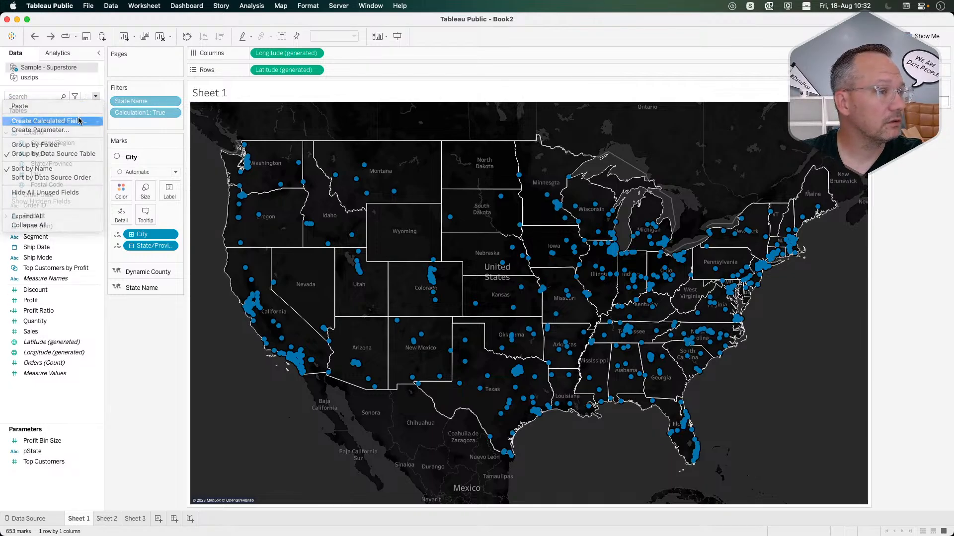
click(30, 120)
click(361, 300)
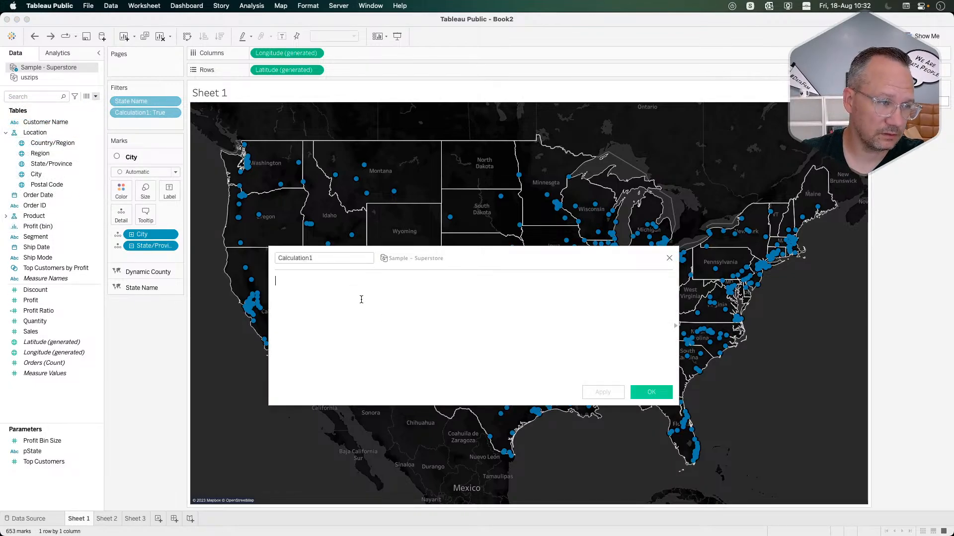
text(if sp)
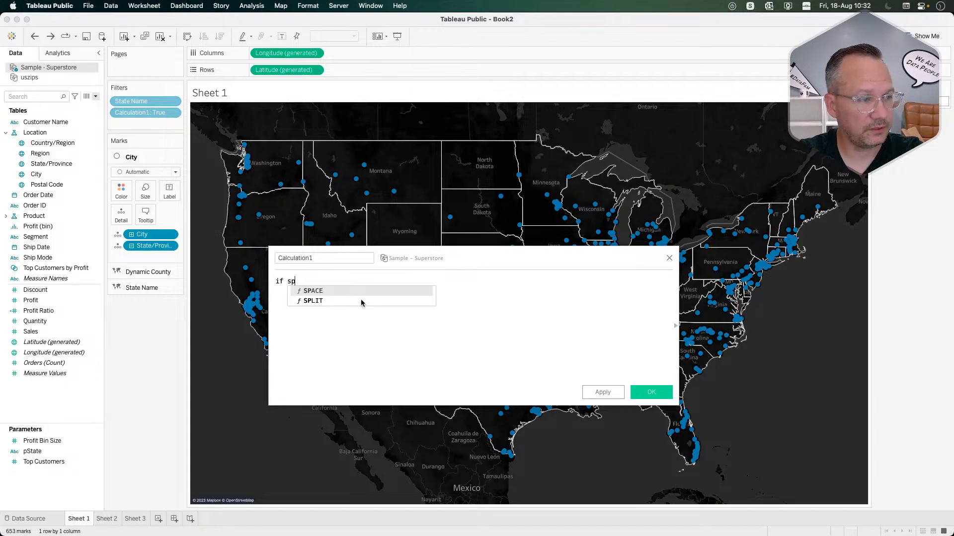
key(BackSpace)
key(BackSpace)
text([pState])
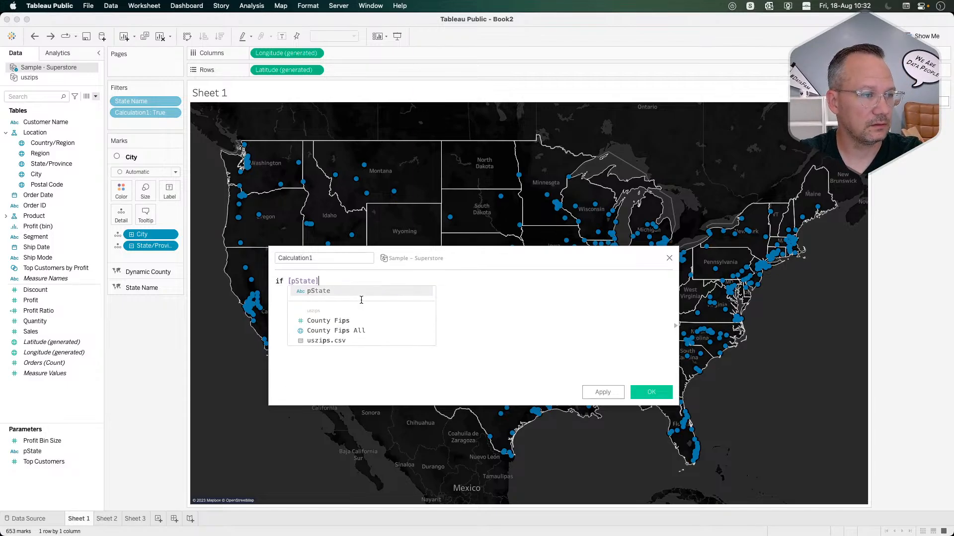
text(=stat)
key(Return)
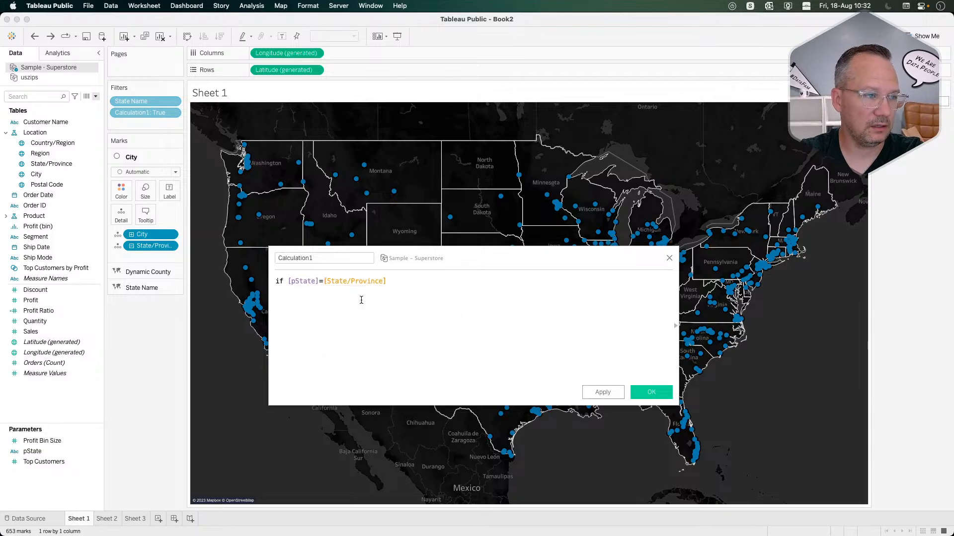
Step: Complete the formula with then [City] END after the state condition, and save the calculated field
text(then)
key(BackSpace)
key(BackSpace)
key(BackSpace)
key(BackSpace)
text(then)
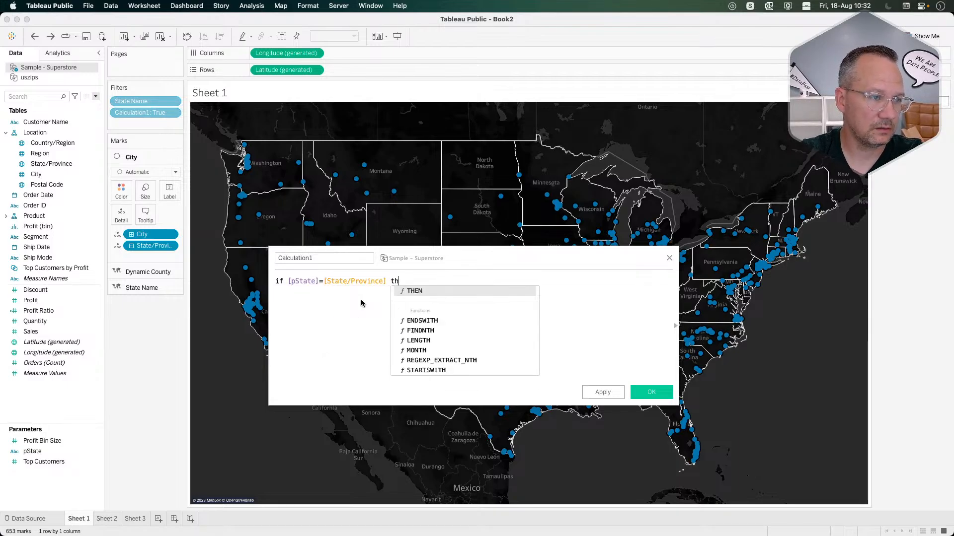
key(BackSpace)
key(BackSpace)
key(BackSpace)
key(BackSpace)
key(BackSpace)
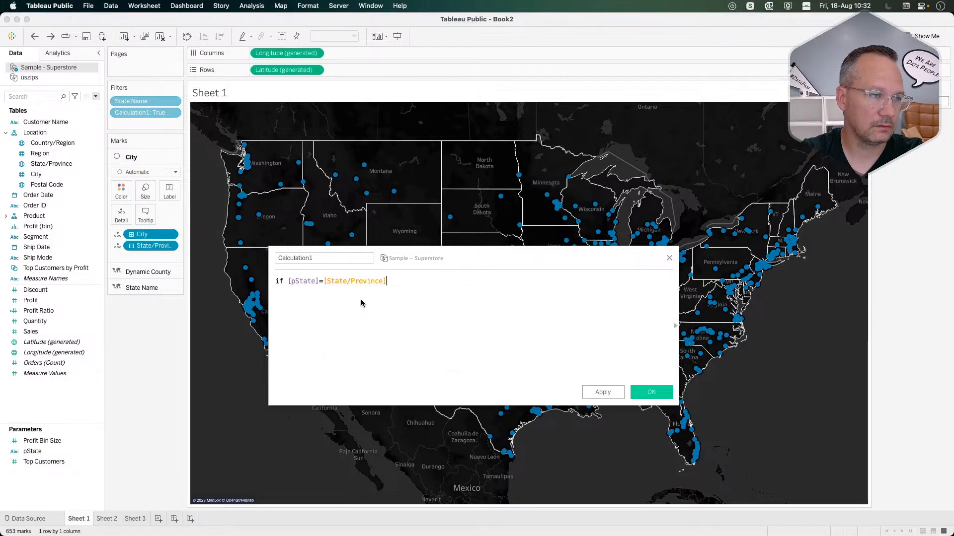
text(then)
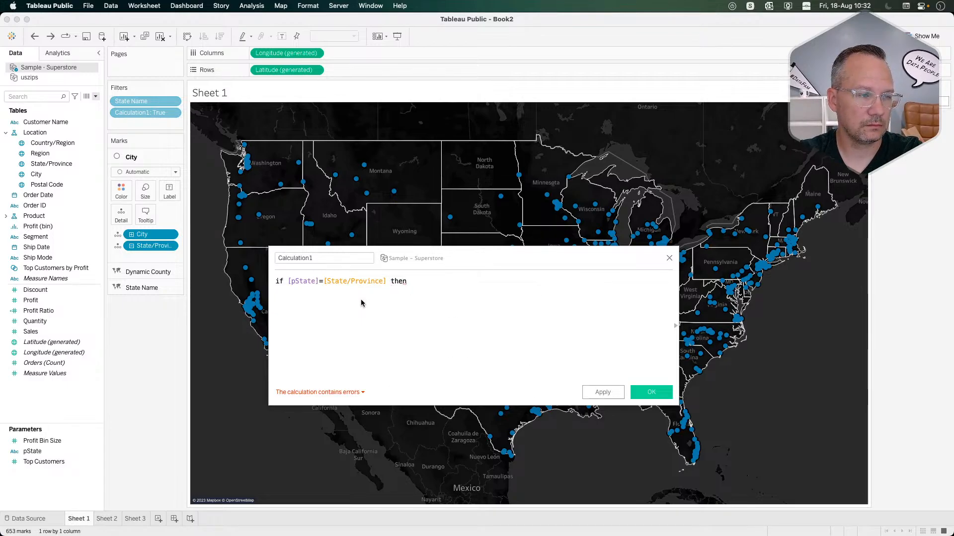
text( ci)
key(Return)
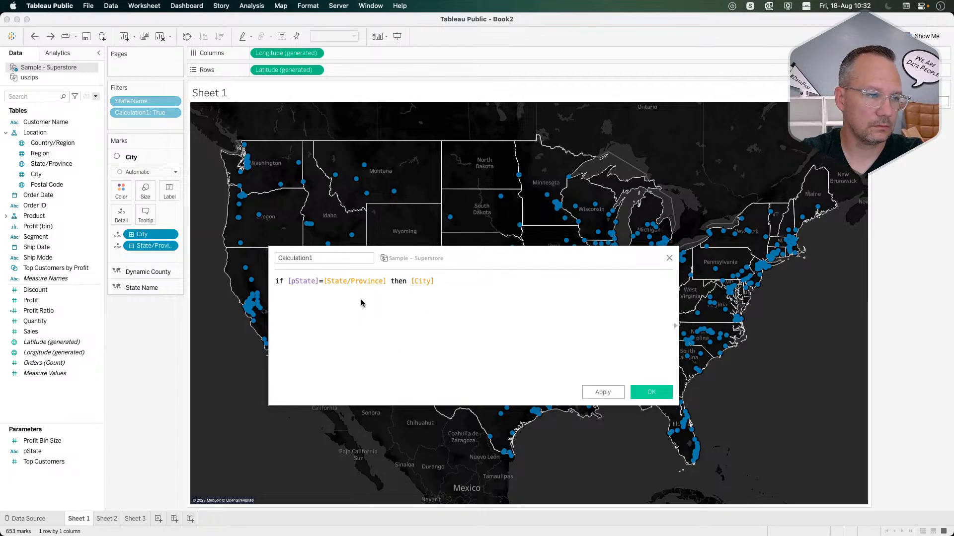
key(Return)
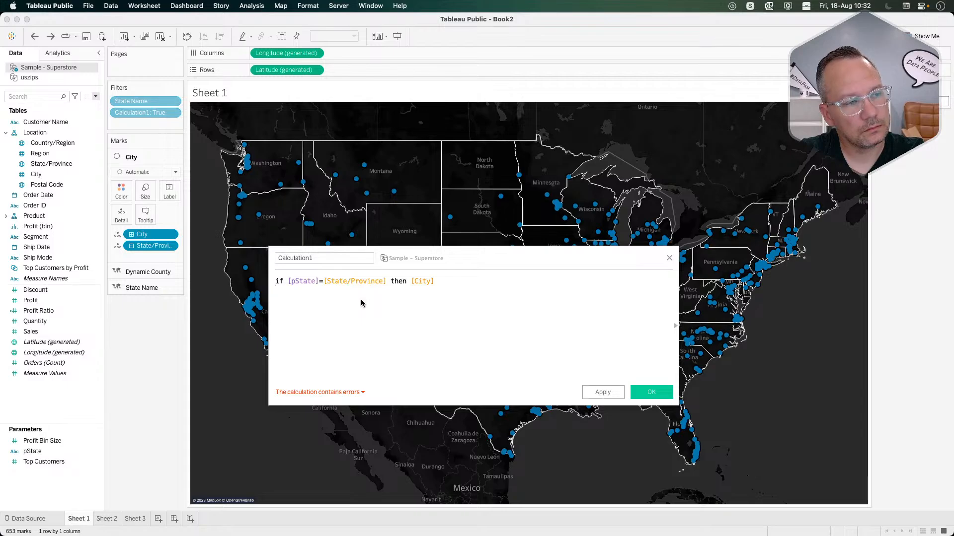
key(BackSpace)
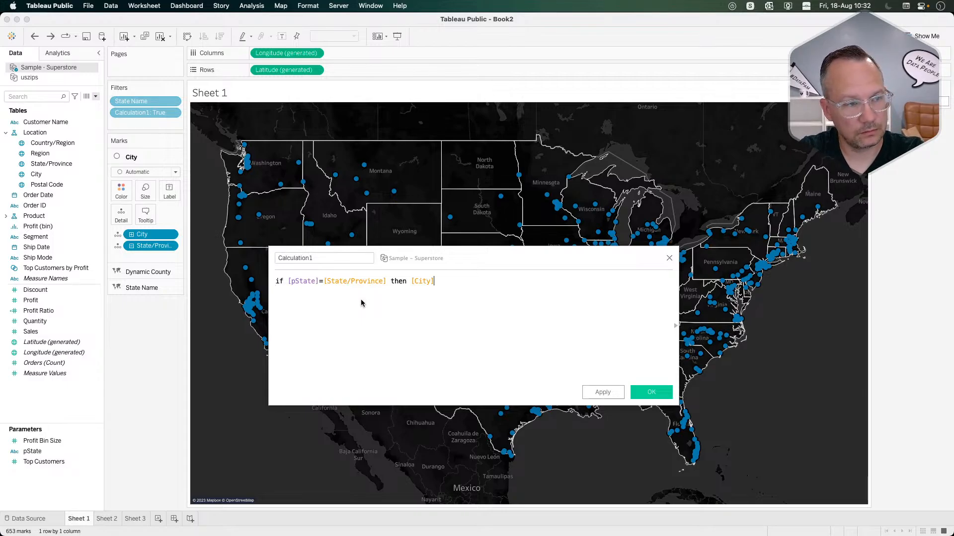
text(END)
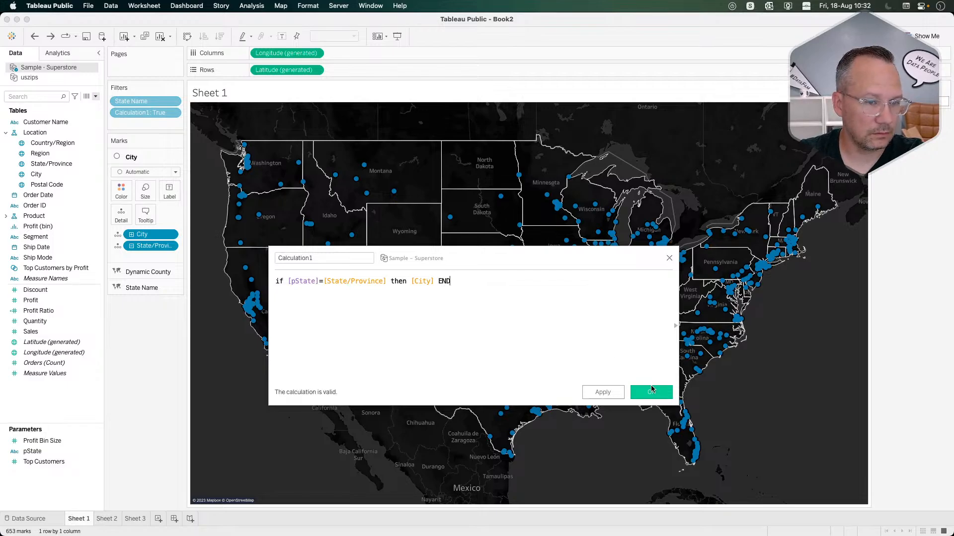
click(650, 393)
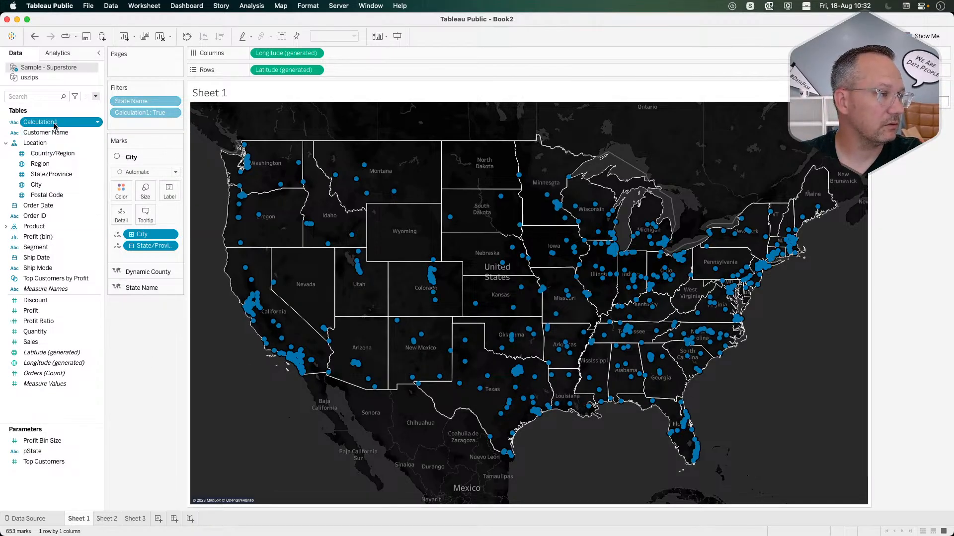
Step: Assign the City geographic role to Calculation1 and replace City with it in the City layer's detail
click(14, 123)
mouse_move(39, 186)
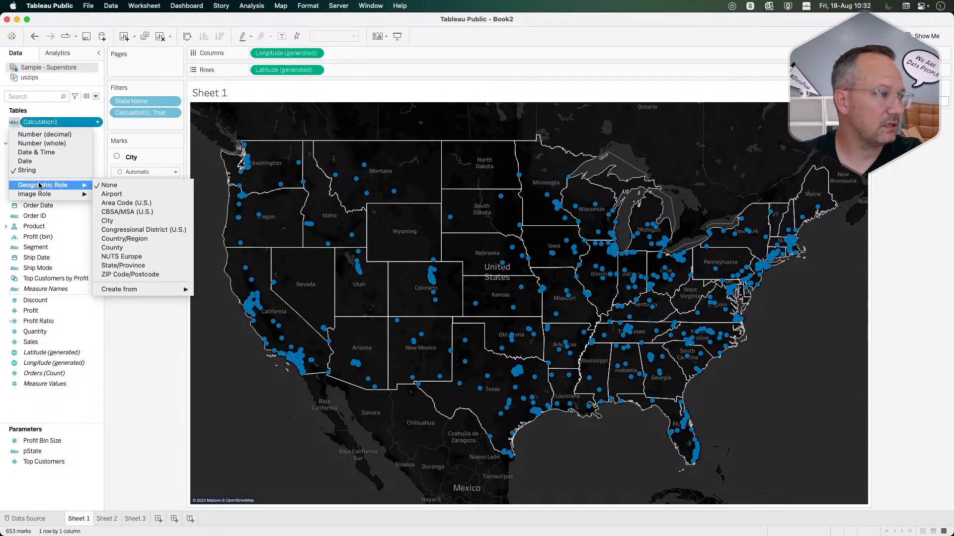
click(142, 224)
drag(40, 122, 145, 234)
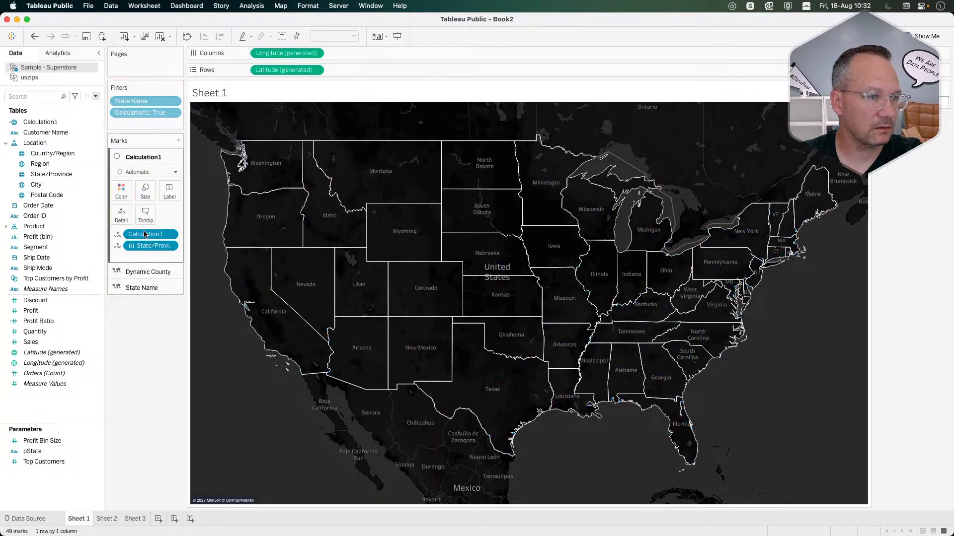
Step: Test the drill-down on the map by selecting Missouri and Kansas, and return to the state view
click(567, 304)
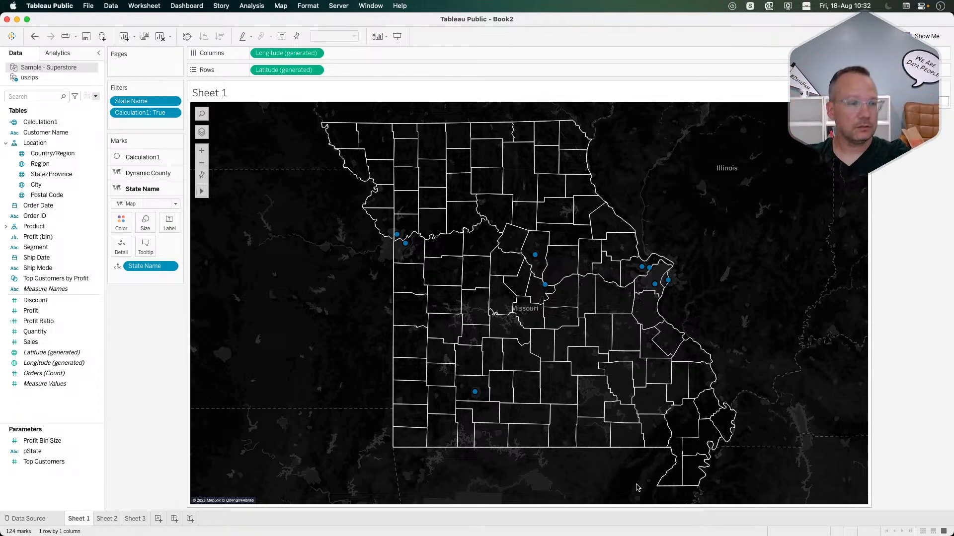
mouse_move(536, 257)
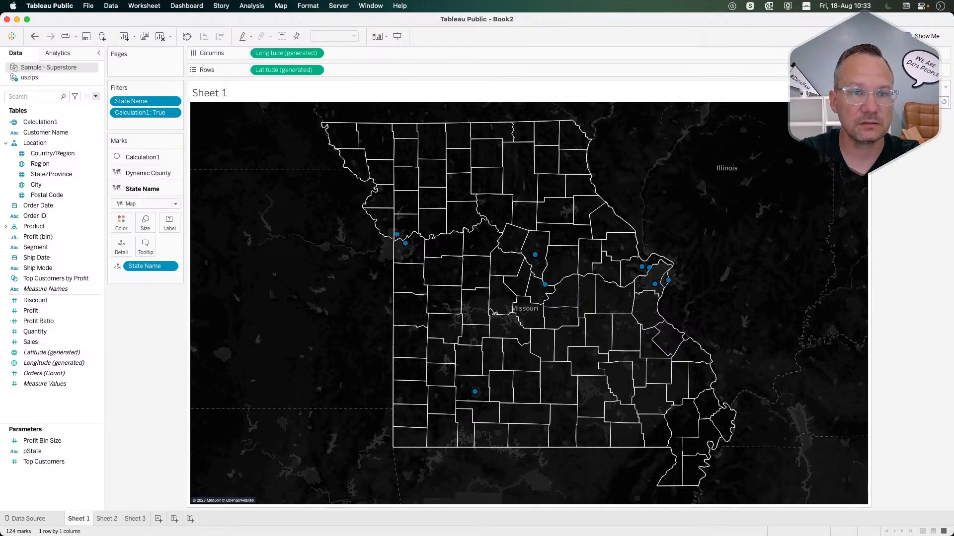
key(Return)
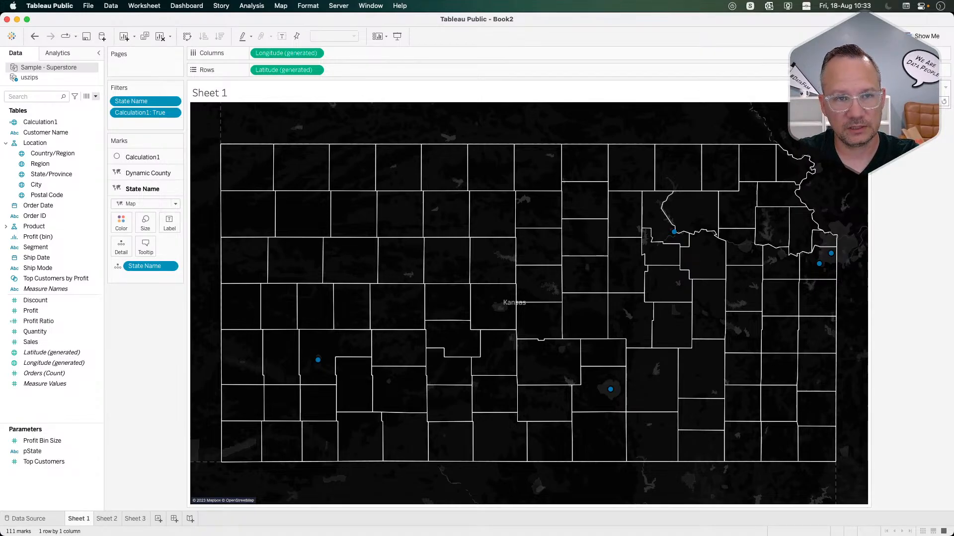
key(Return)
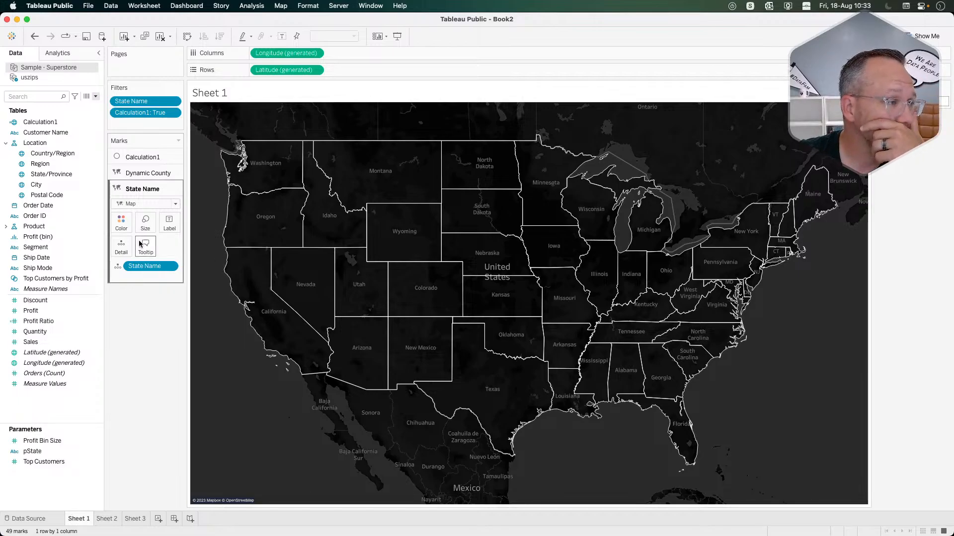
Step: Add an else [City] branch before END in the Calculation1 formula and save it
click(142, 157)
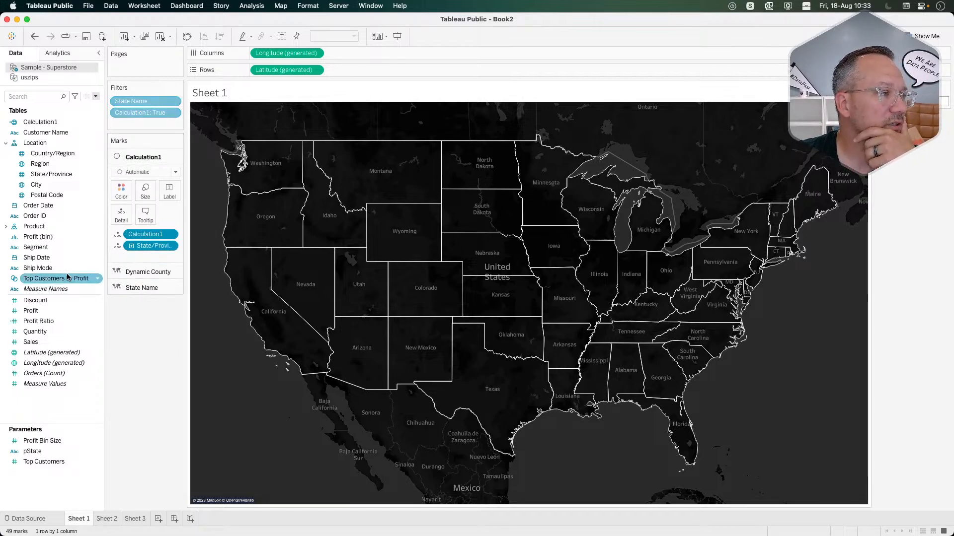
click(65, 123)
right_click(52, 124)
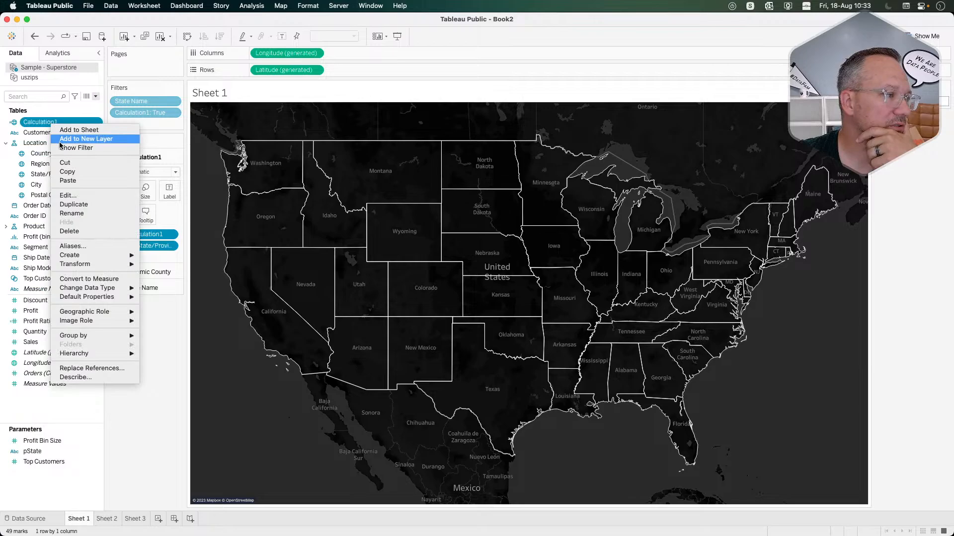
click(68, 195)
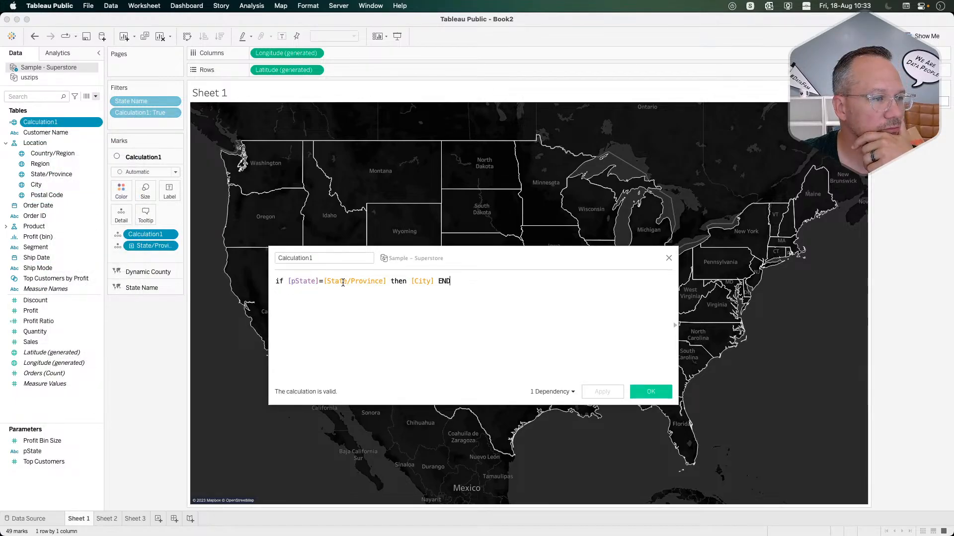
click(437, 282)
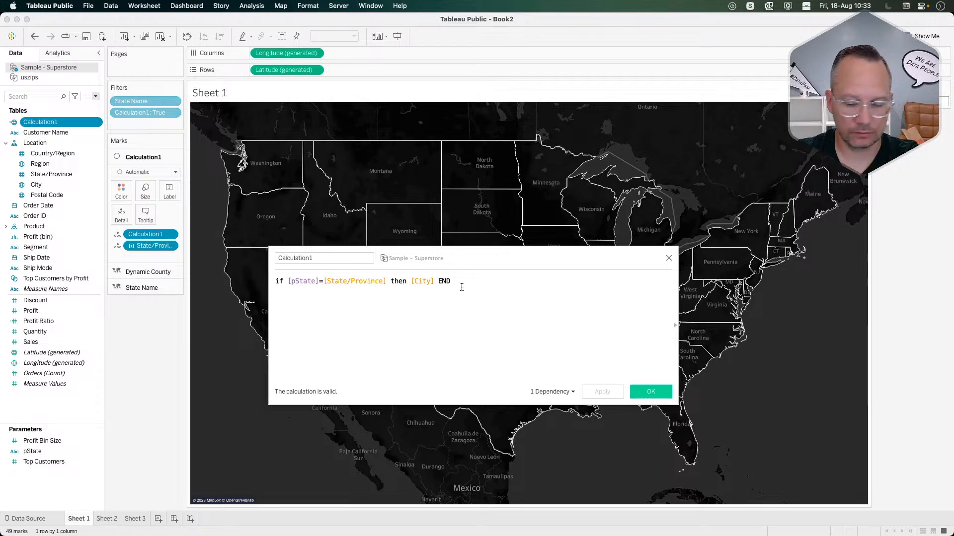
key(Return)
text(else cyc)
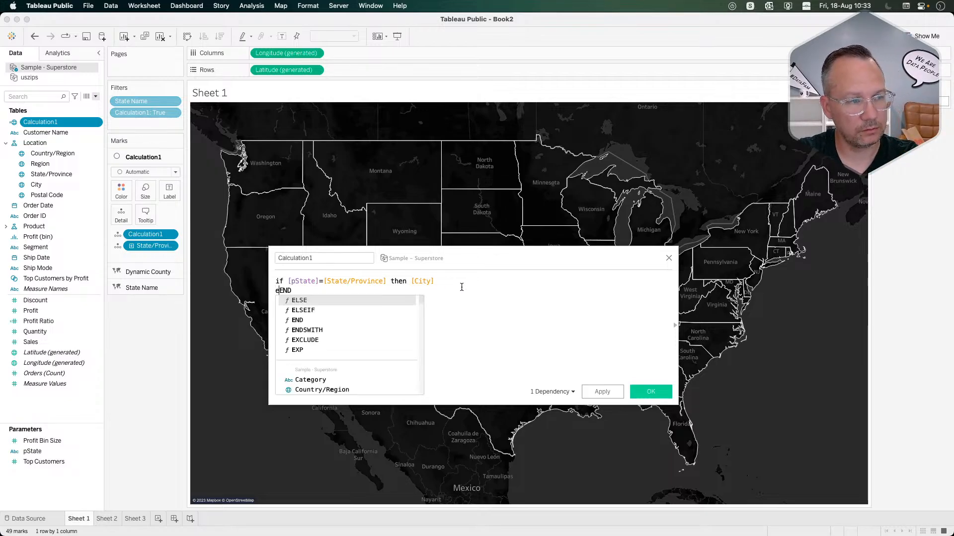
key(BackSpace)
key(BackSpace)
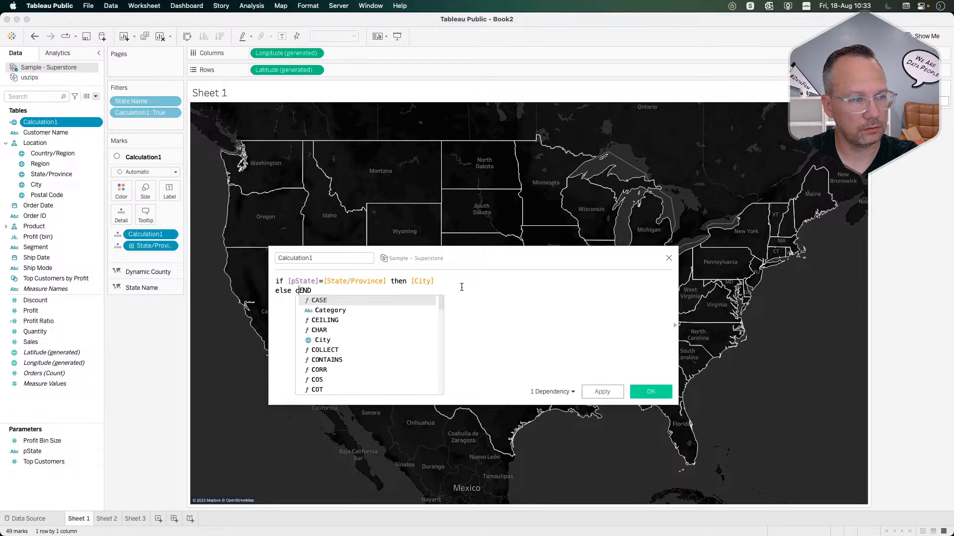
text(ity)
key(Return)
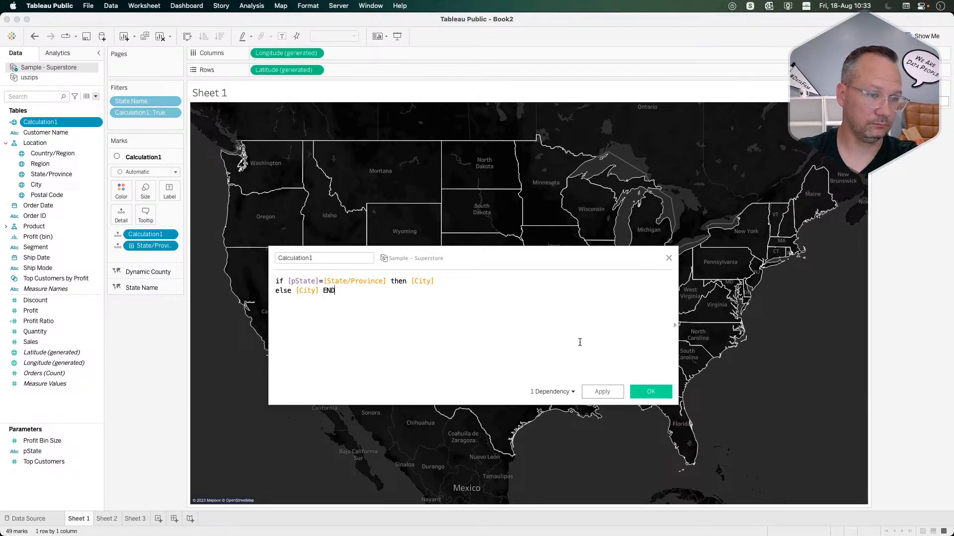
click(602, 392)
click(650, 392)
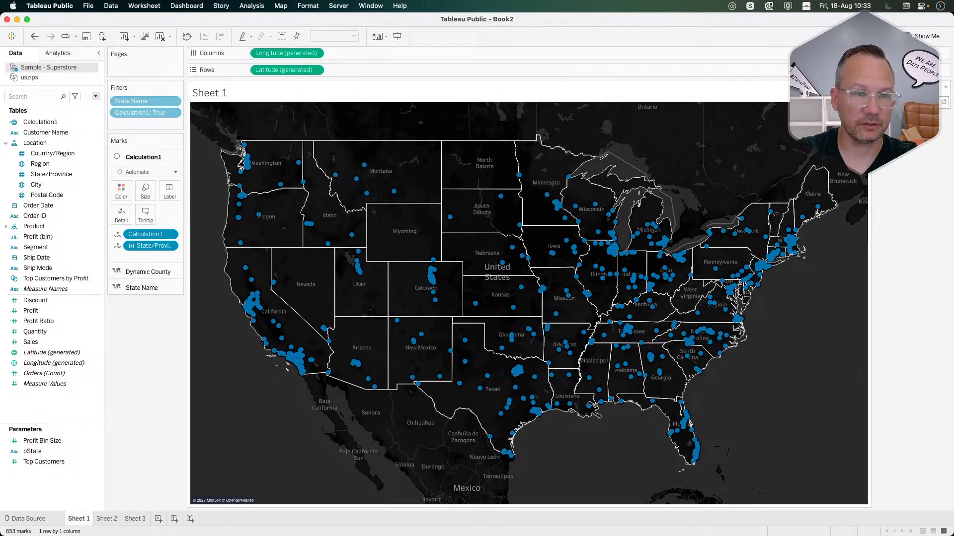
Step: Drill into Missouri on the map to check how the city points display, and return to the state view
key(Return)
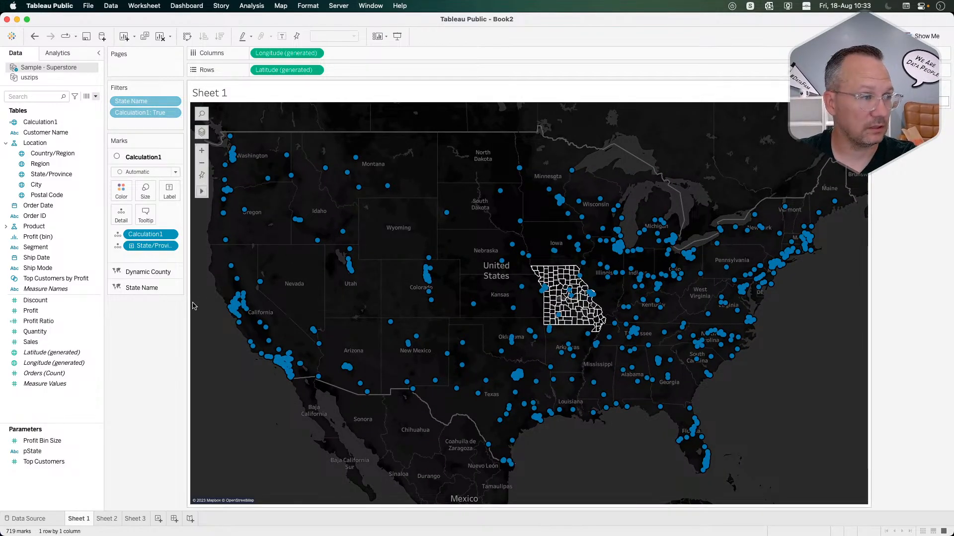
click(69, 134)
click(68, 126)
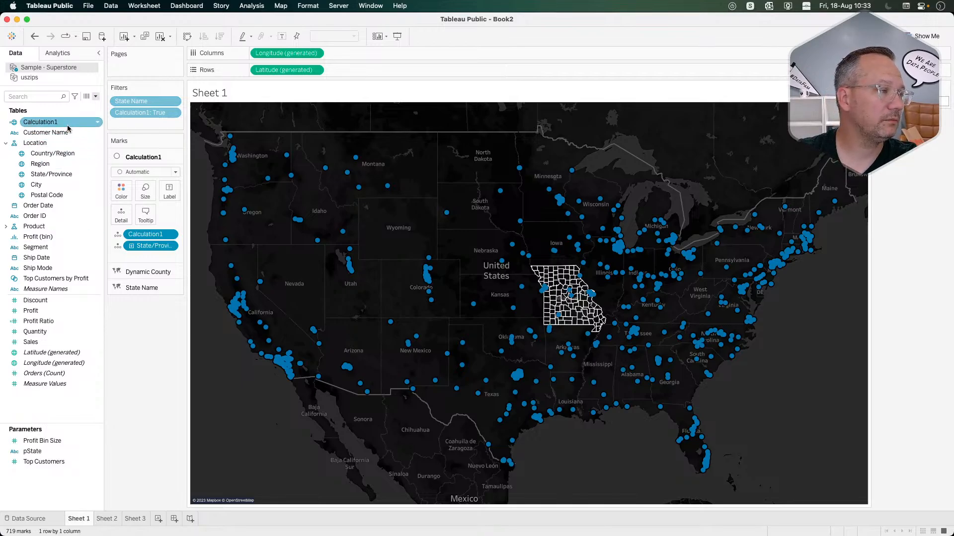
right_click(53, 124)
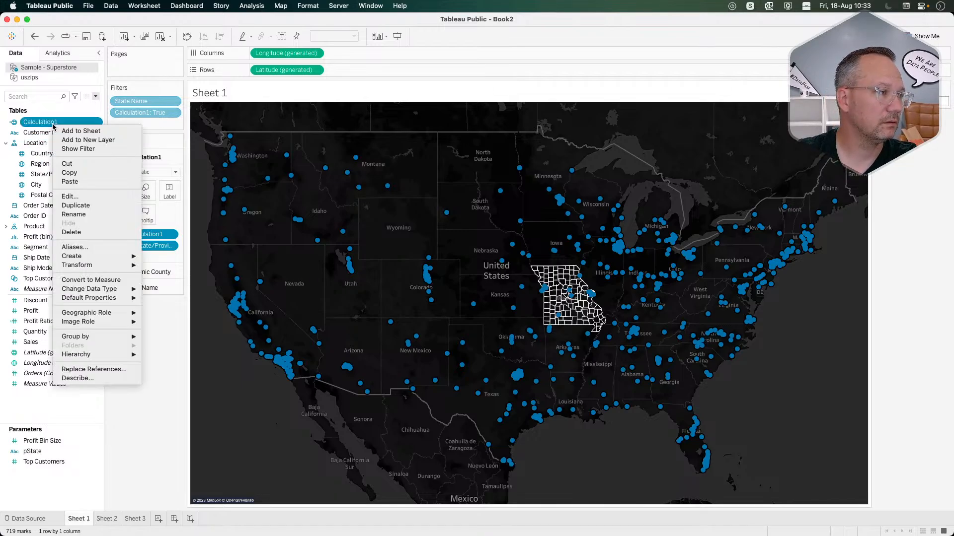
click(137, 422)
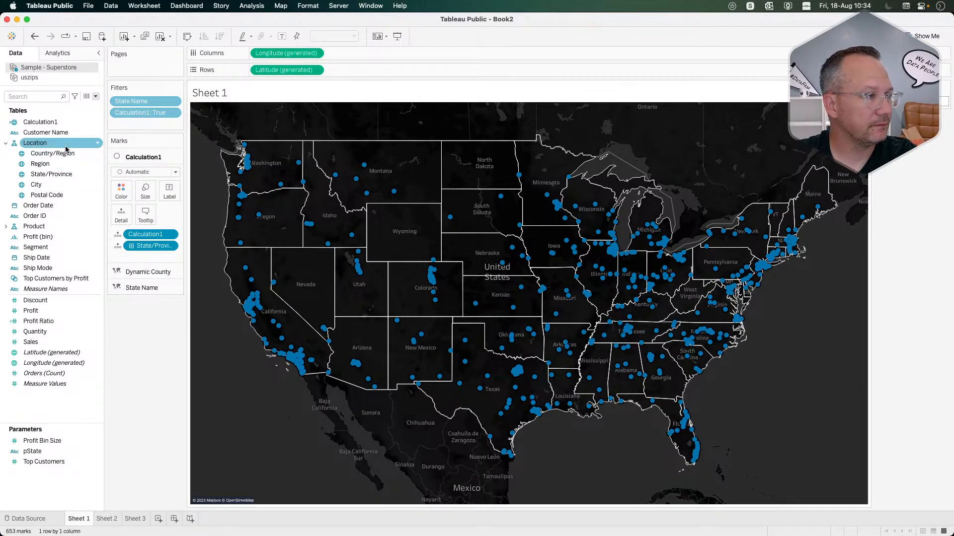
Step: Try using ATTR([uszips].[City]) as the else value in the Calculation1 formula, and undo the change
right_click(51, 125)
click(65, 195)
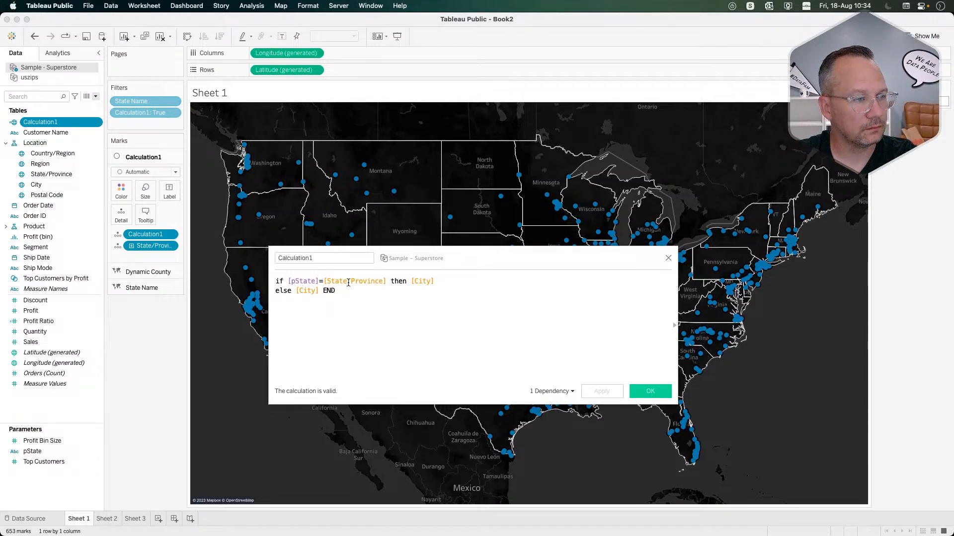
double_click(300, 290)
text(city)
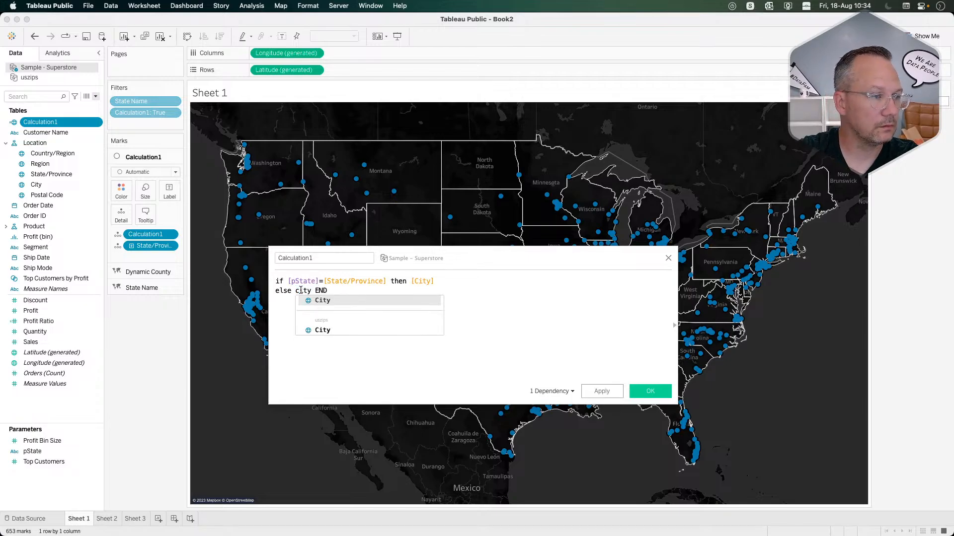
key(BackSpace)
key(BackSpace)
key(BackSpace)
text(ity)
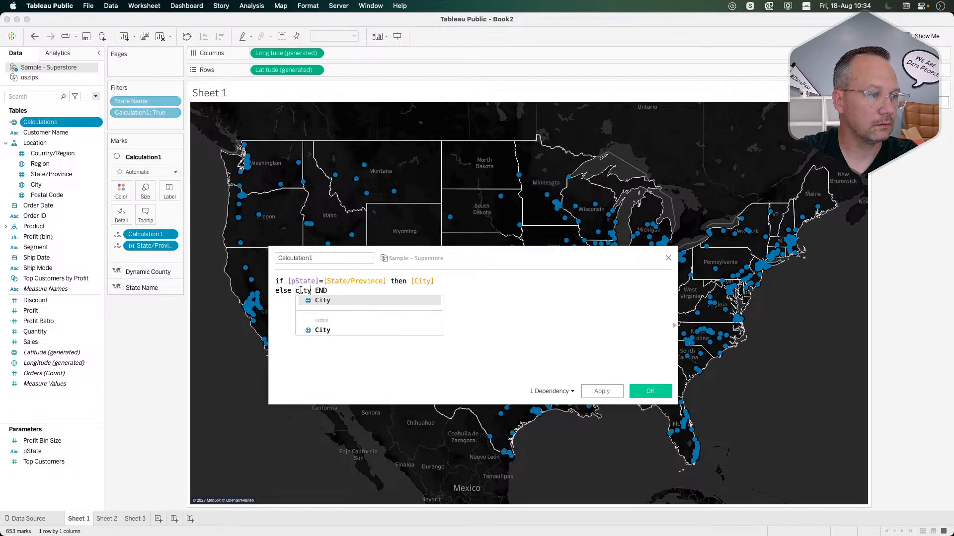
click(323, 330)
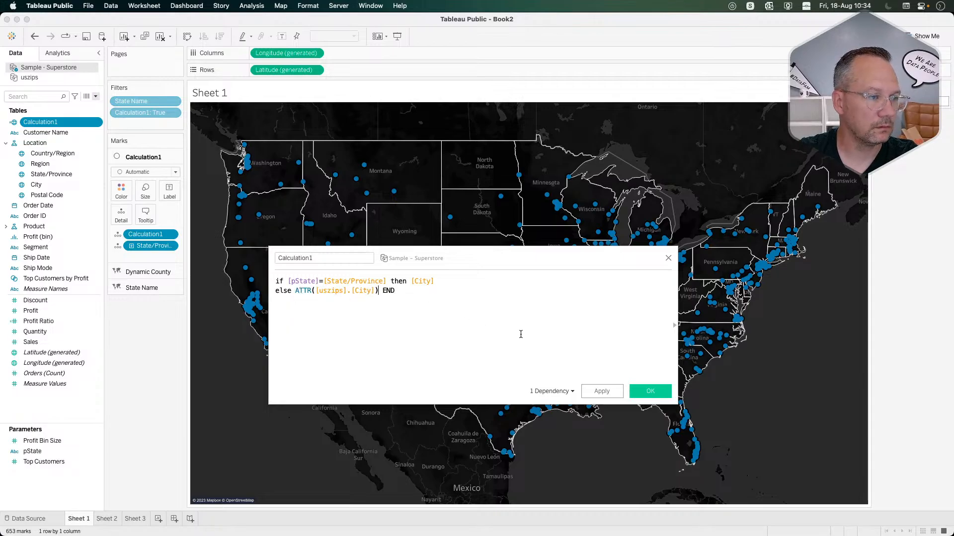
click(596, 391)
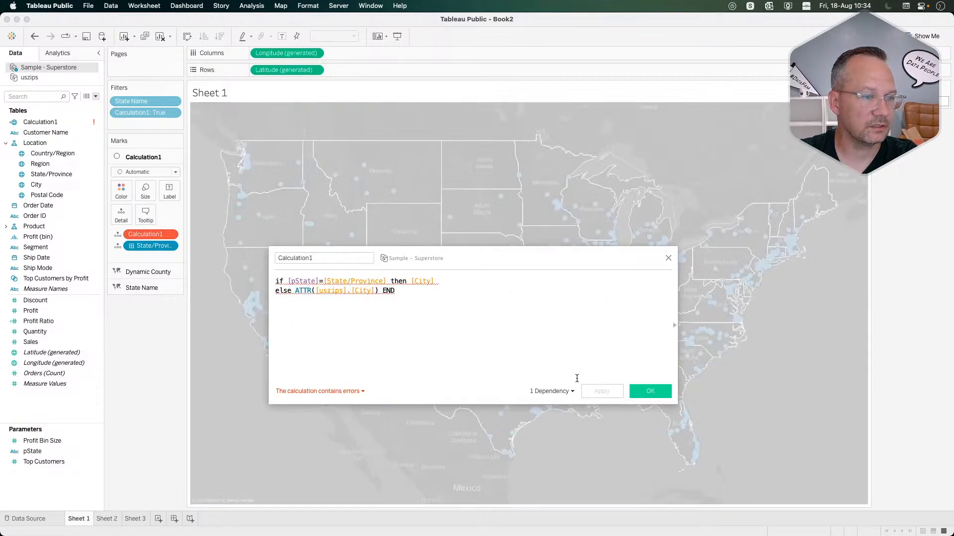
click(34, 37)
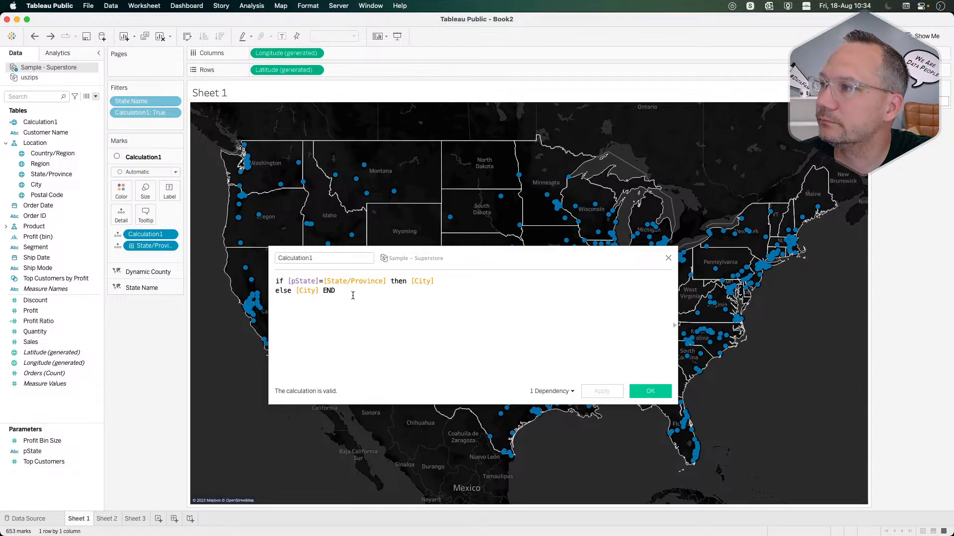
Step: Replace [City] with [State/Province] after then in the Calculation1 formula
click(300, 284)
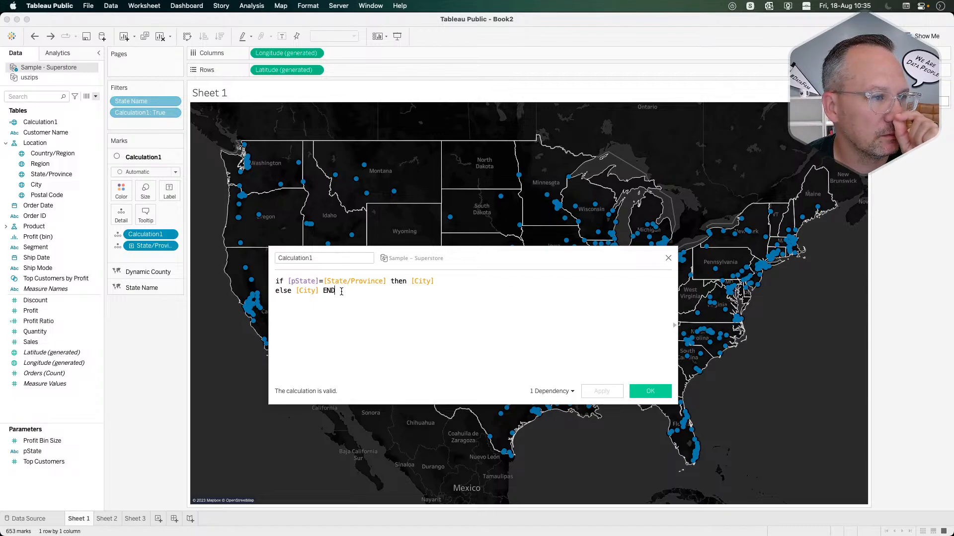
drag(341, 292, 262, 284)
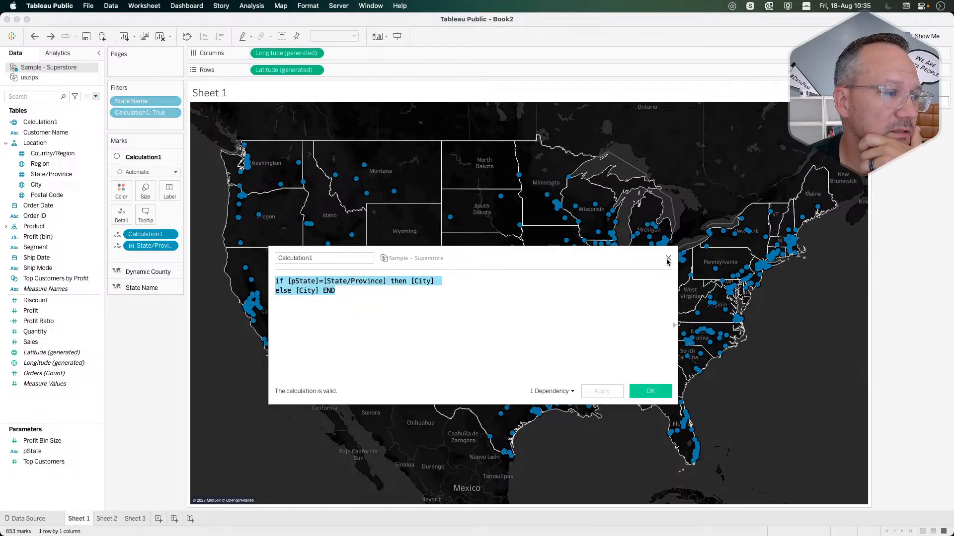
click(359, 293)
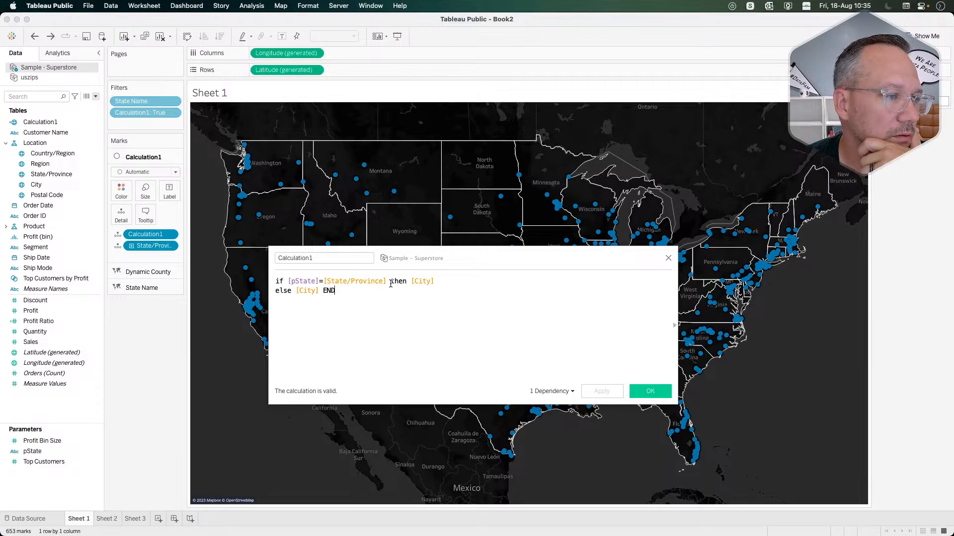
drag(390, 281, 440, 280)
click(412, 281)
click(439, 281)
click(413, 278)
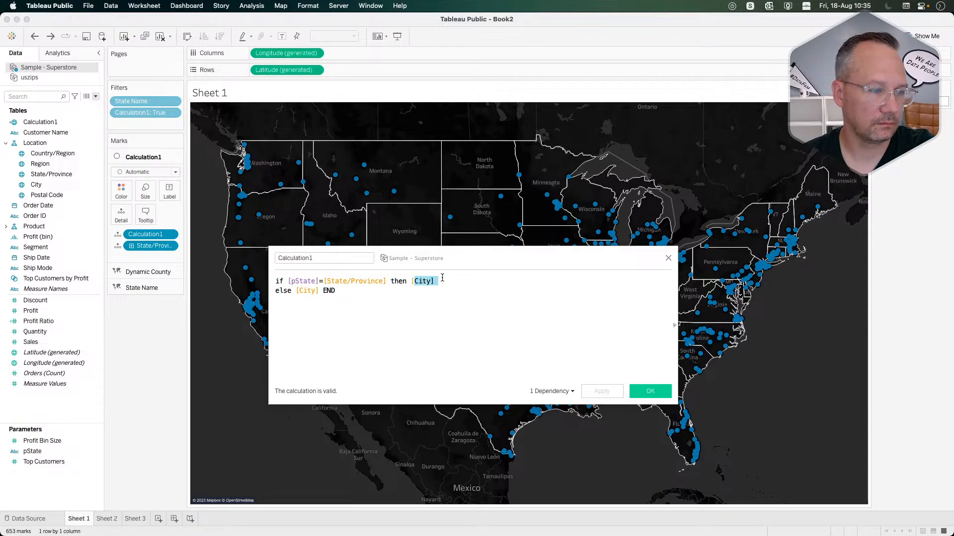
key(BackSpace)
text(stat)
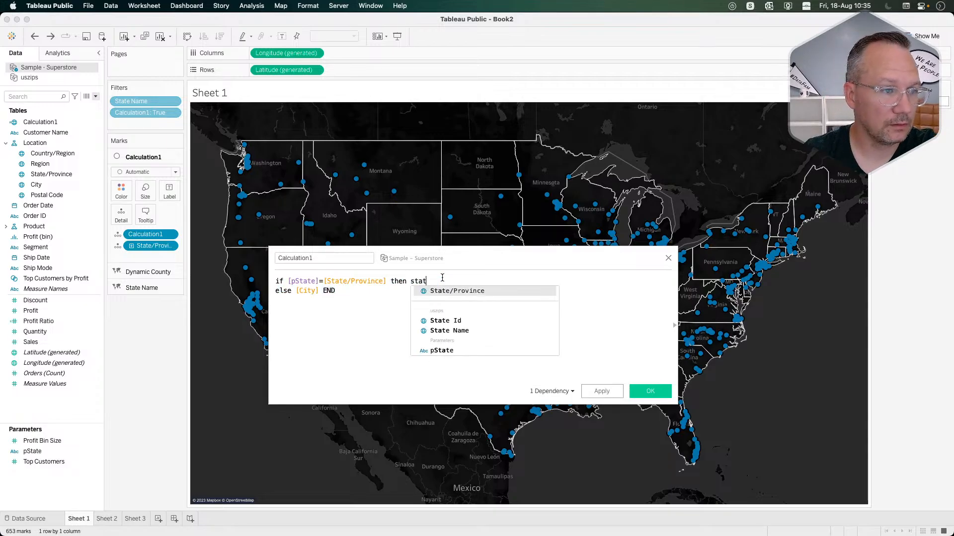
click(474, 292)
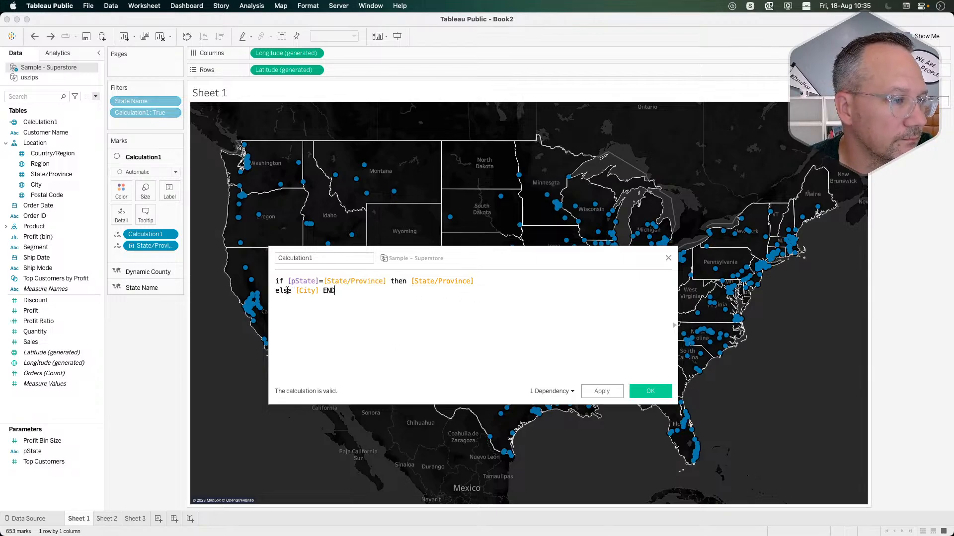
Step: Remove the else [City] branch from the Calculation1 formula and save the field
drag(318, 290, 263, 292)
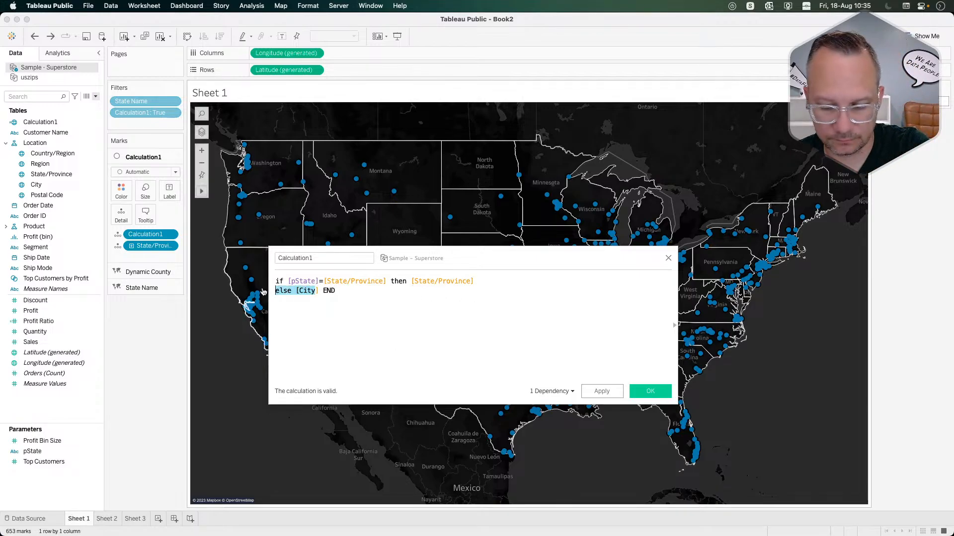
key(BackSpace)
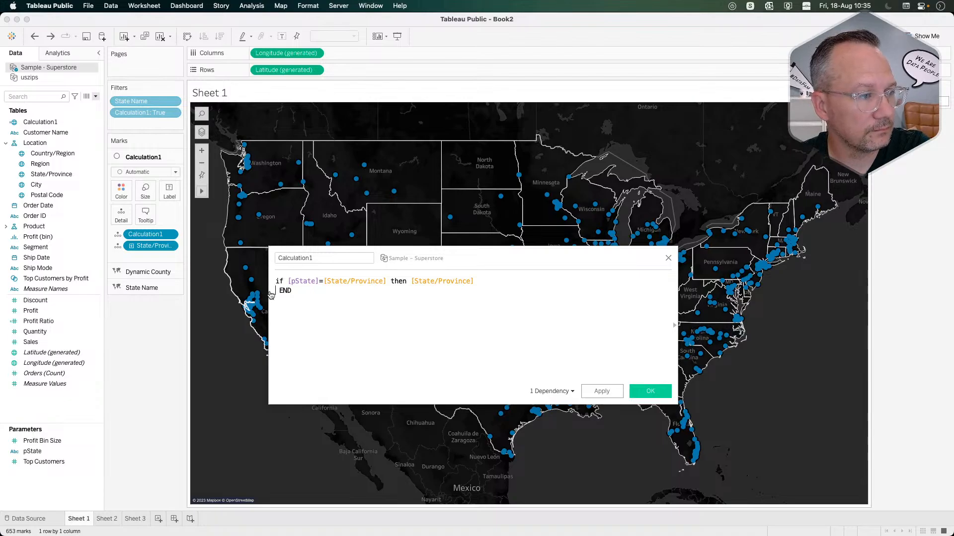
click(650, 391)
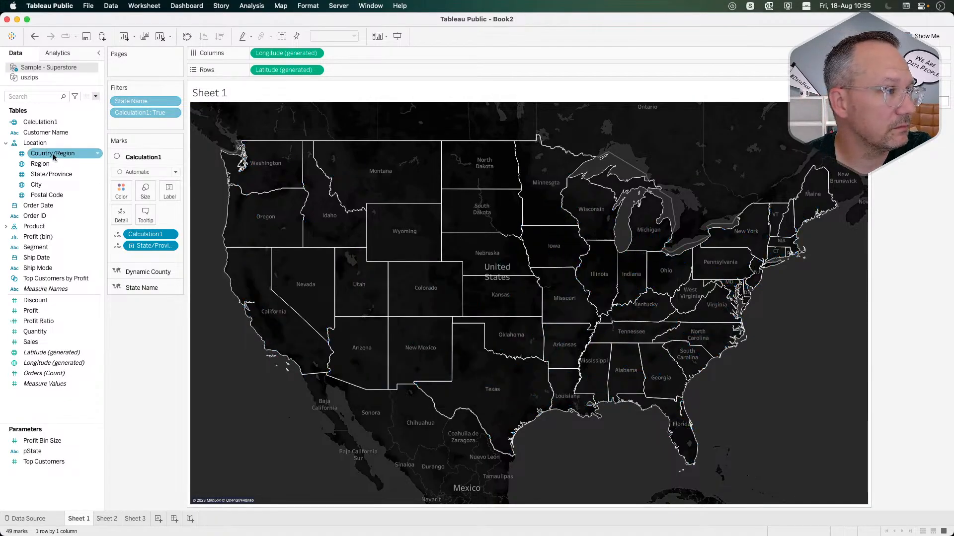
Step: Open the Sample - Superstore Calculation1 field for editing and remove the leading if from its formula
drag(51, 122, 130, 126)
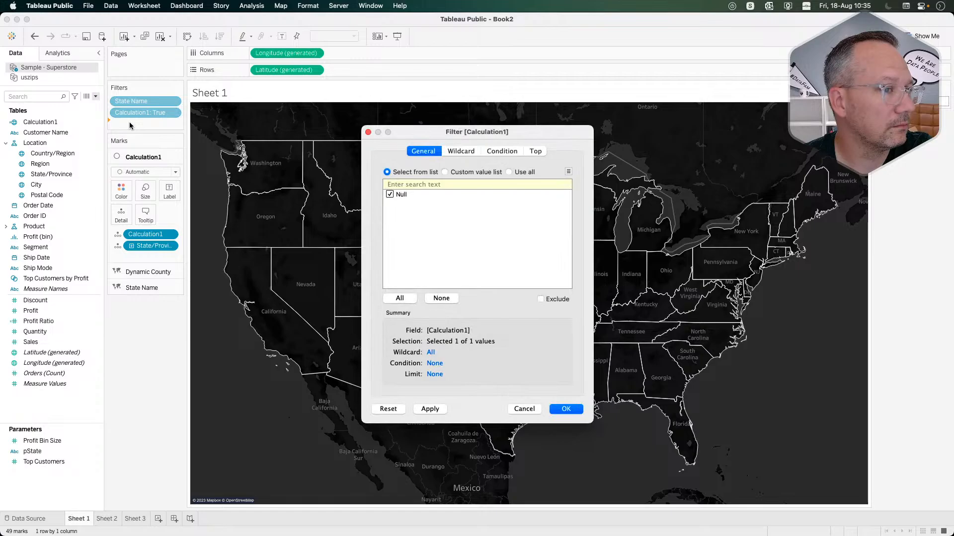
click(523, 408)
click(53, 122)
right_click(53, 122)
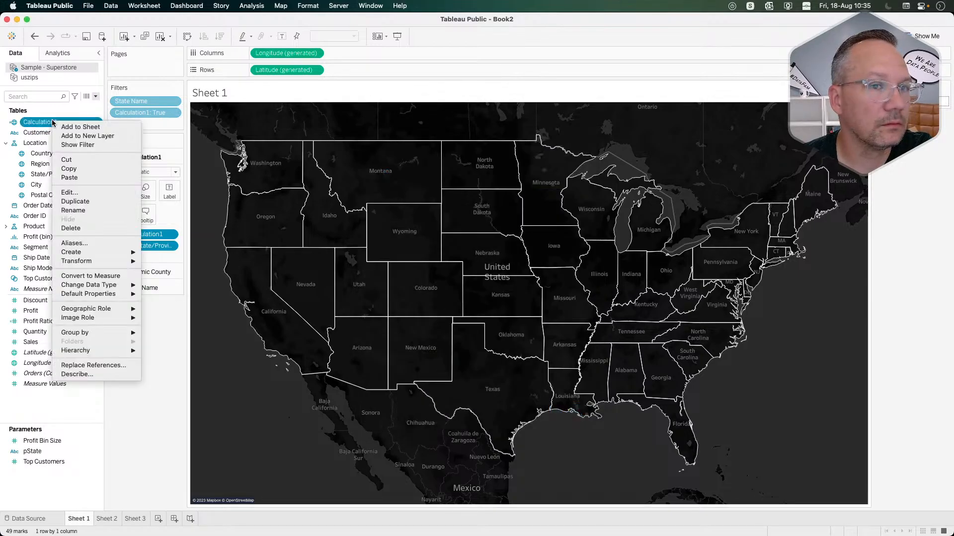
click(68, 194)
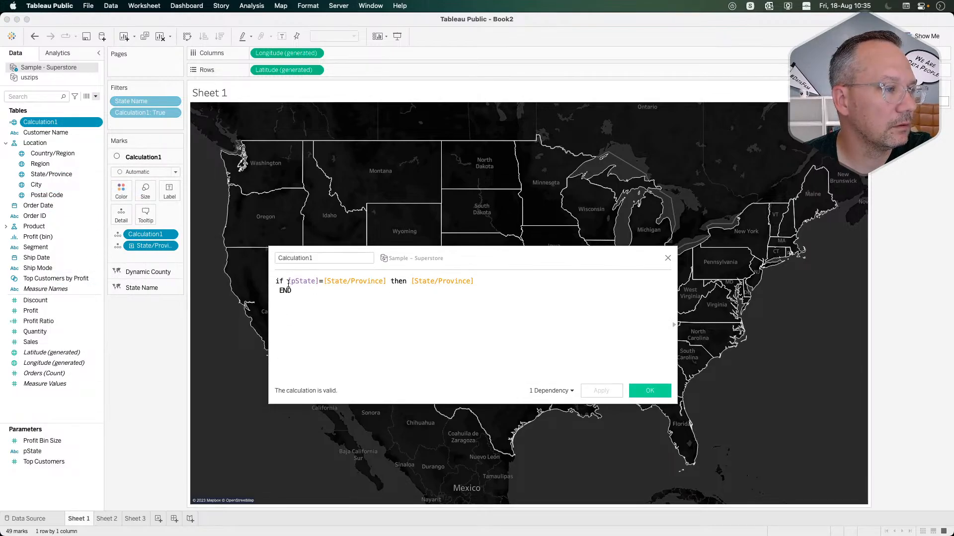
drag(288, 282, 268, 285)
key(BackSpace)
Step: Replace the then [State/Province] END part of the Calculation1 formula with = "All"
drag(379, 282, 484, 293)
text(=All)
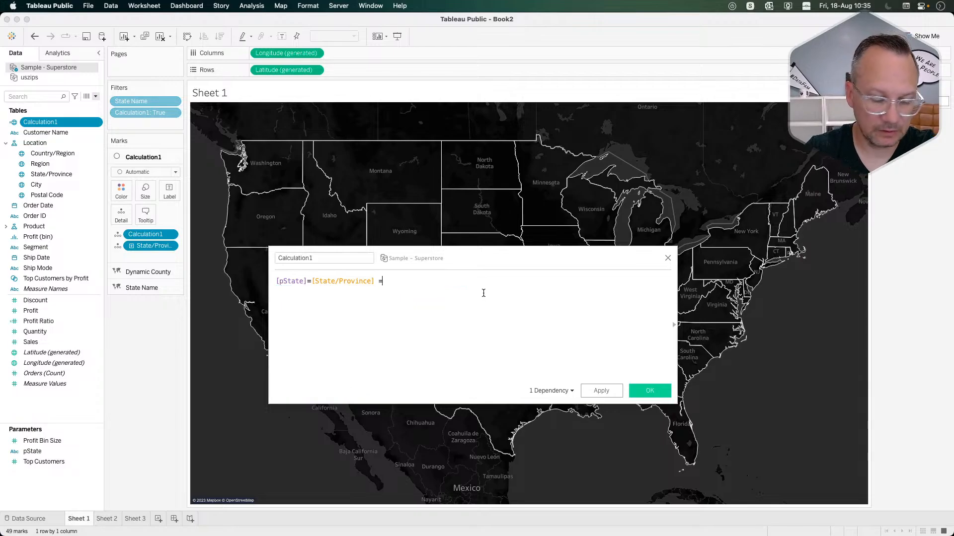
key(BackSpace)
key(BackSpace)
key(BackSpace)
text(" )
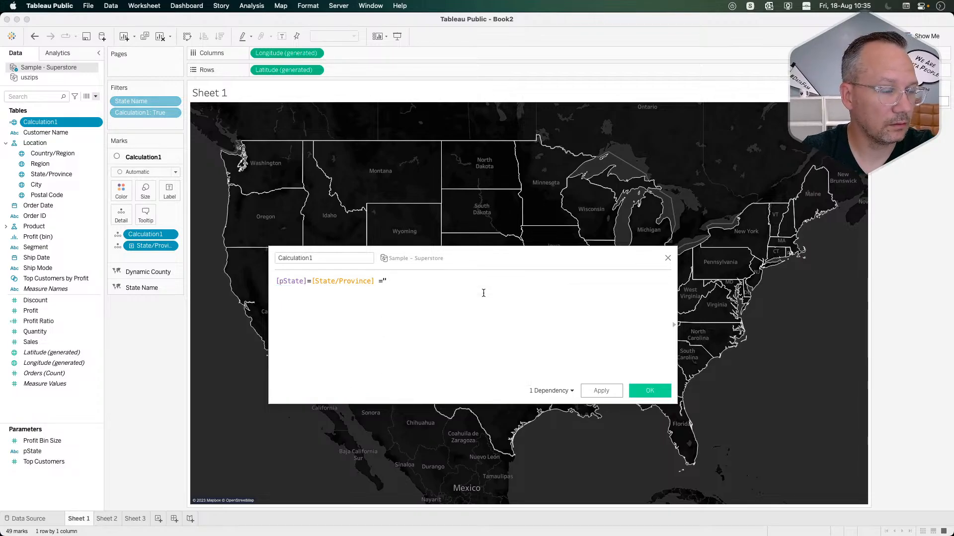
text("All)
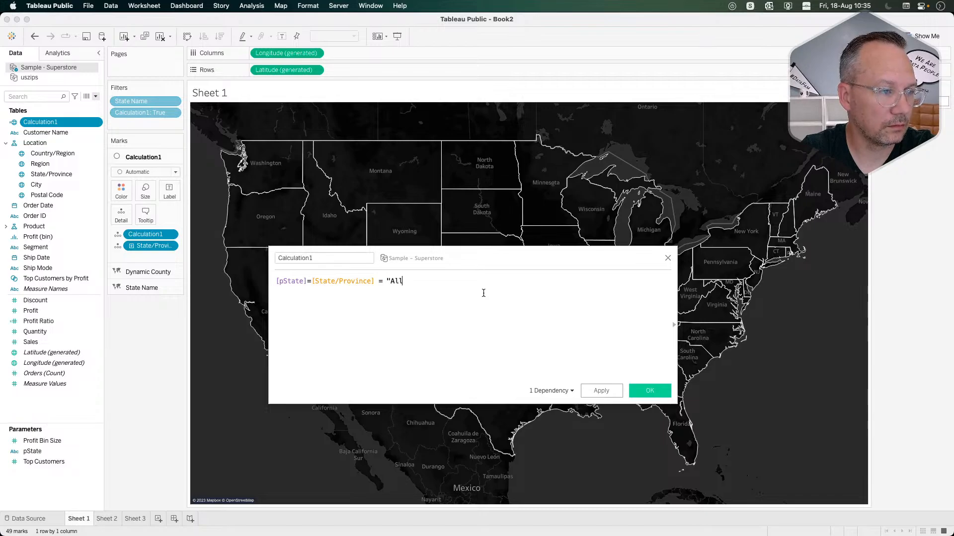
Step: Append or [pState]=[State/Province] to the Calculation1 formula and apply it
text(" or ps)
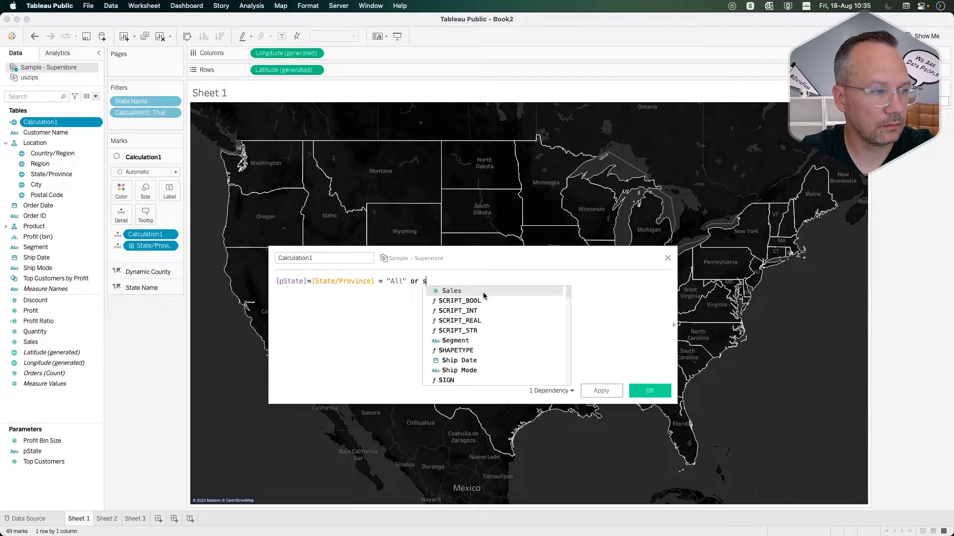
click(483, 293)
text(=)
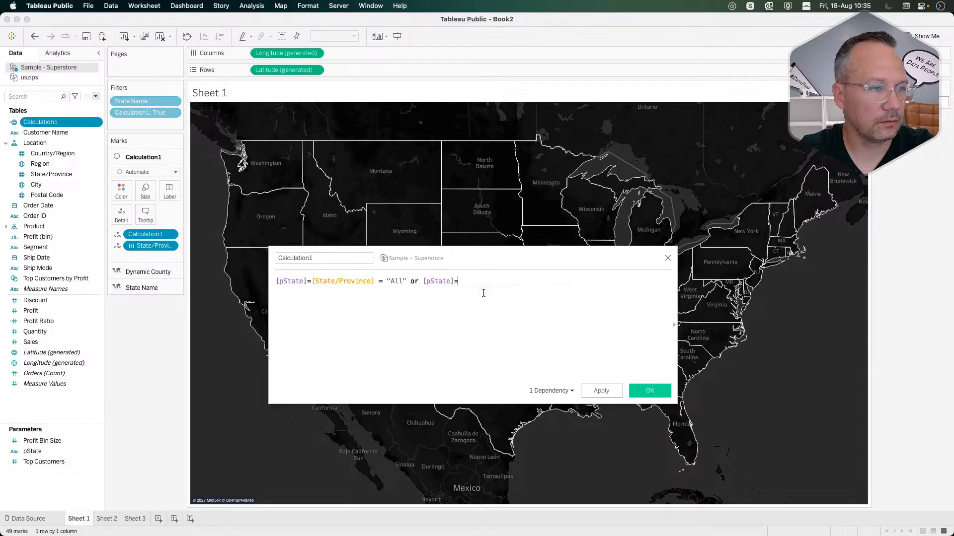
text(st)
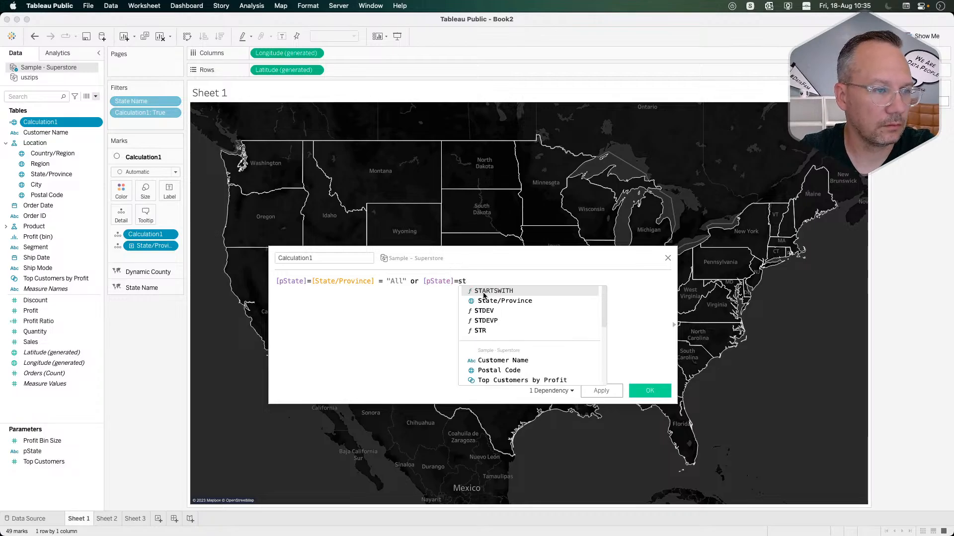
key(Return)
click(601, 390)
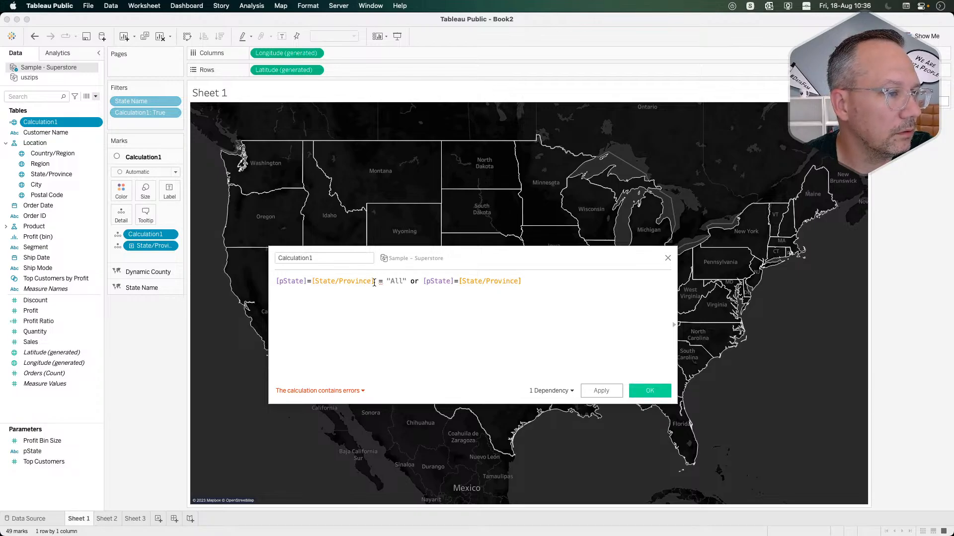
Step: Remove the first [State/Province] so the formula reads [pState] = "All" or [pState]=[State/Province], and save Calculation1
drag(375, 282, 307, 282)
key(BackSpace)
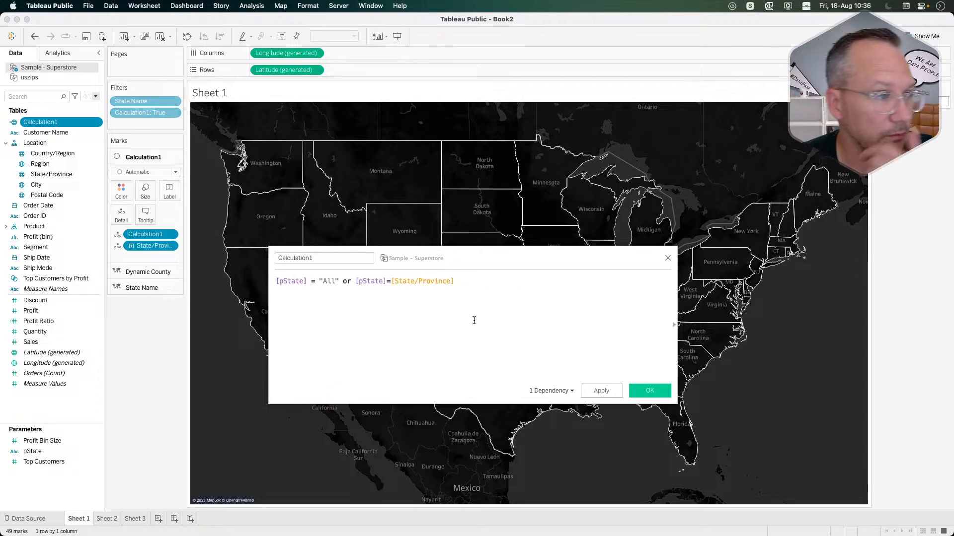
click(601, 391)
click(646, 391)
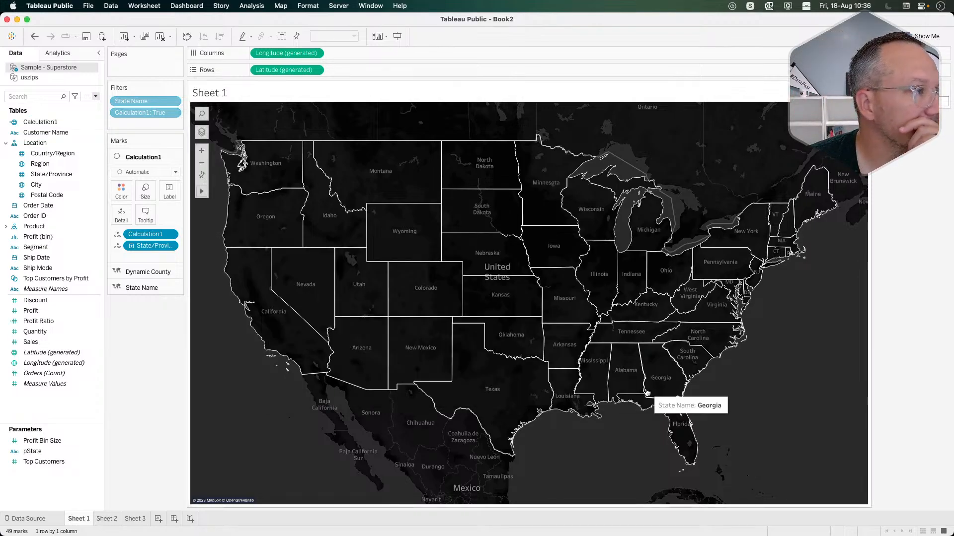
Step: Filter the point layer by the Superstore Calculation1 field with True selected
click(76, 123)
drag(87, 126, 152, 119)
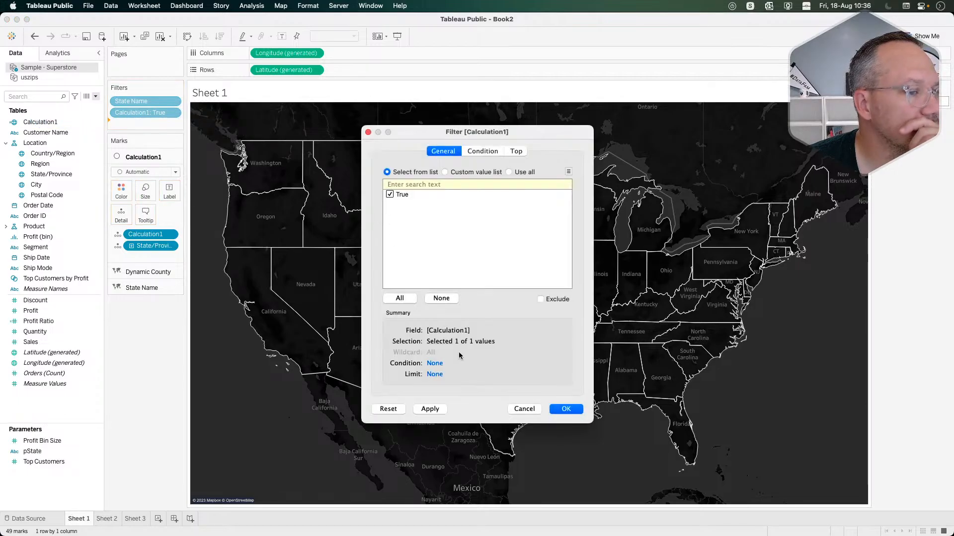
click(565, 410)
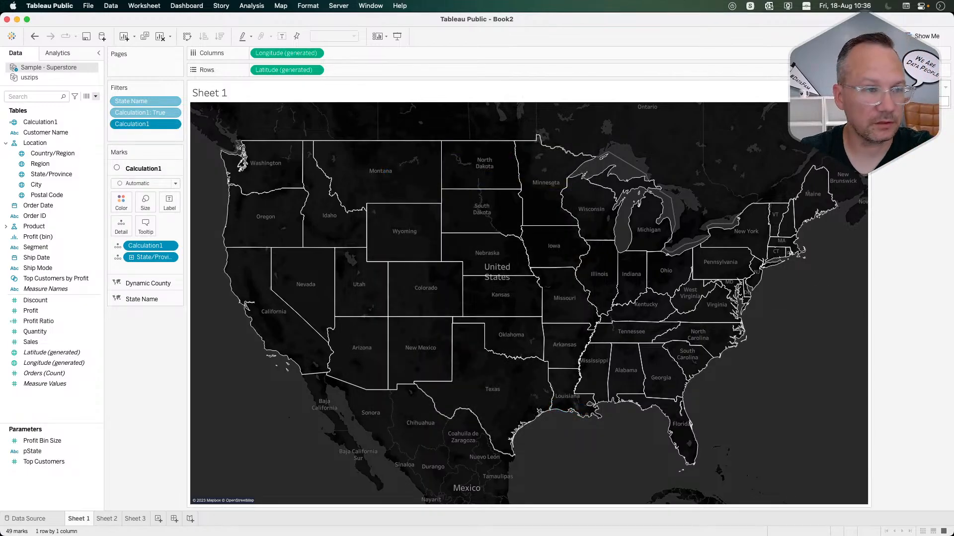
Step: Drill into Missouri on the map and replace Calculation1 with City in the point layer's detail
click(561, 281)
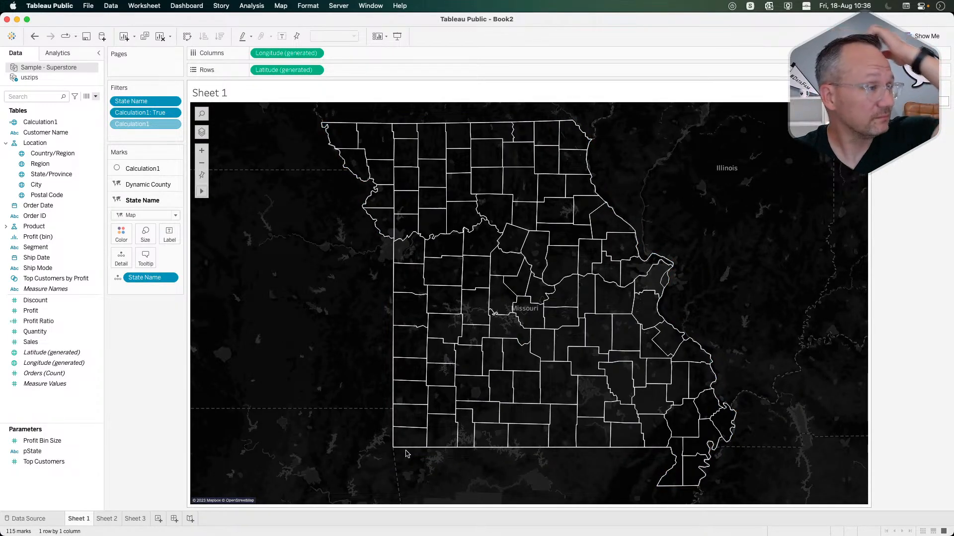
click(160, 186)
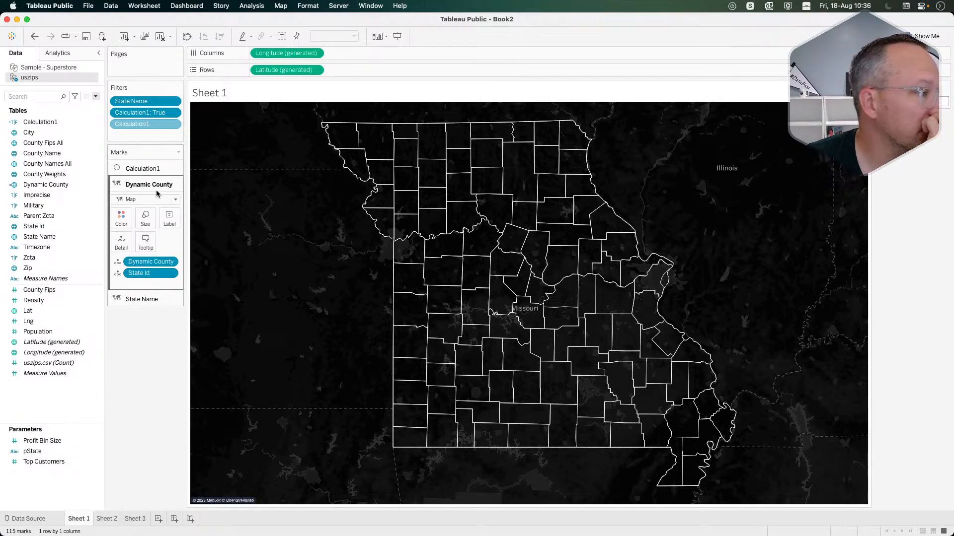
click(143, 169)
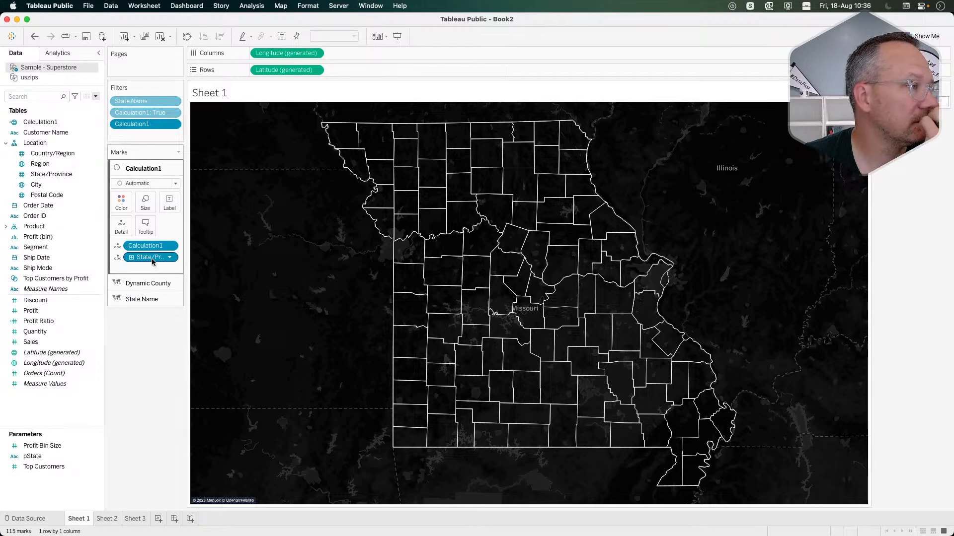
click(71, 153)
drag(40, 185, 131, 247)
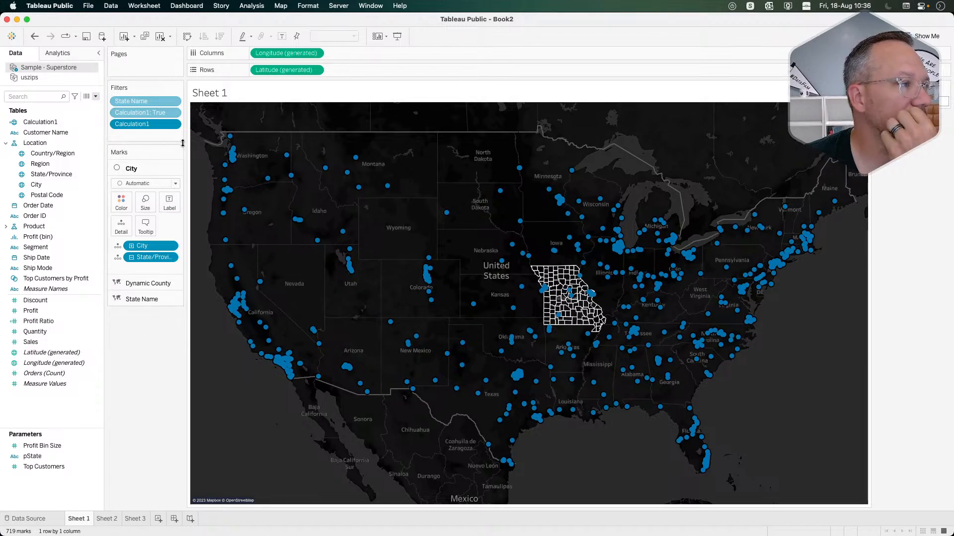
Step: Try adding the Superstore Calculation1 filter to the context, and undo the change
click(172, 124)
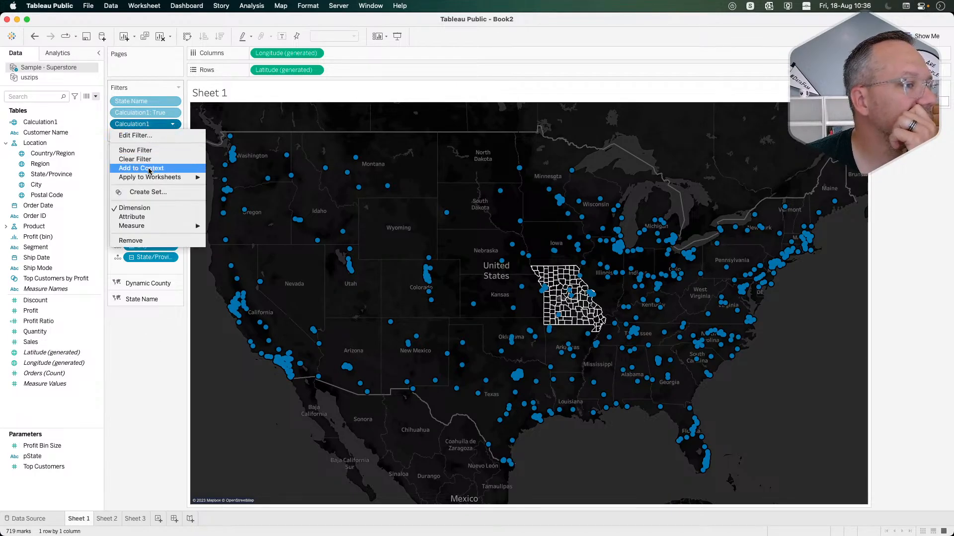
click(144, 354)
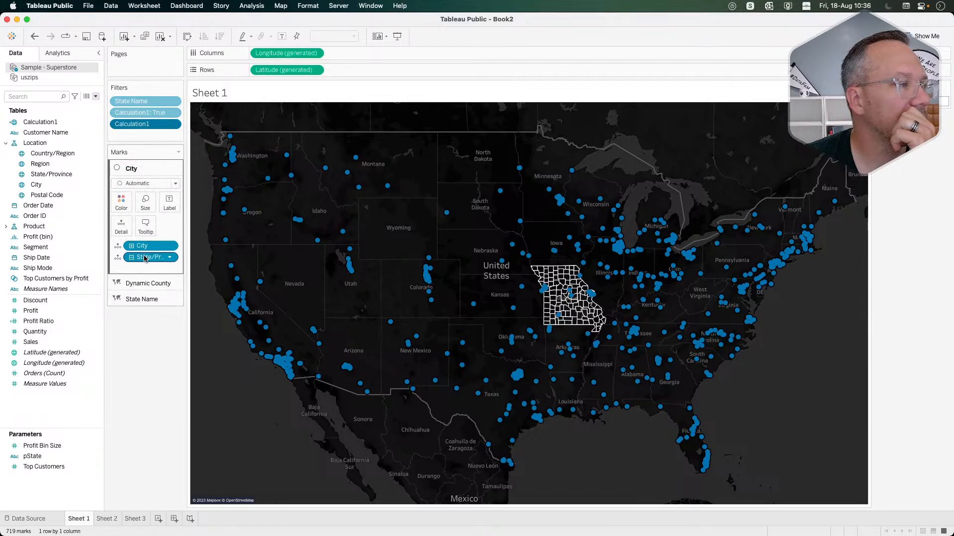
click(175, 126)
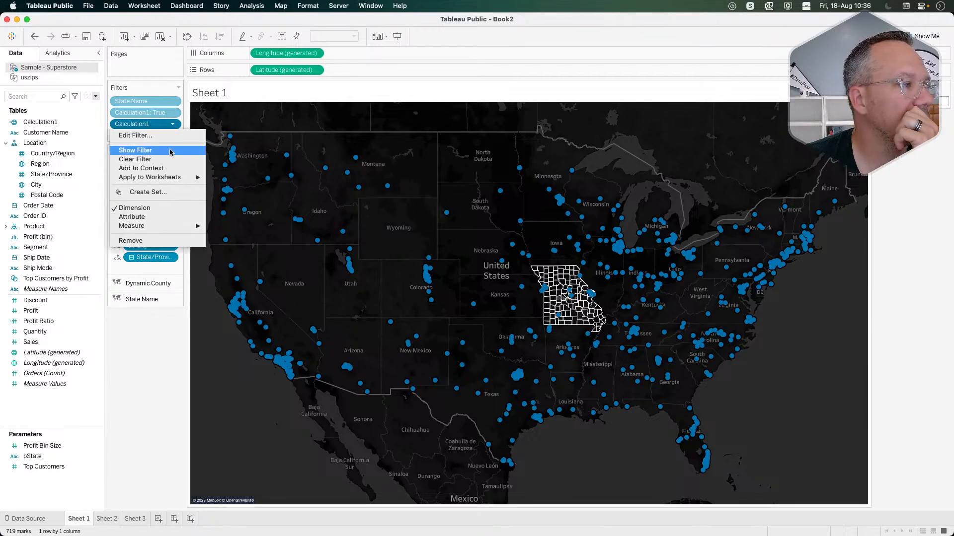
click(141, 168)
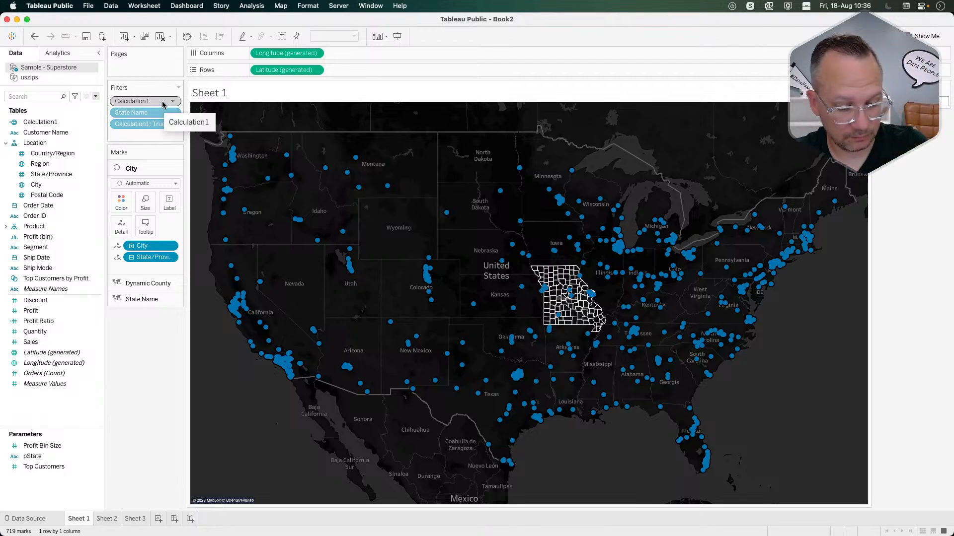
key(super+z)
Step: Remove the Superstore Calculation1 filter from the sheet, and try removing the Calculation1: True filter before undoing that removal
click(149, 300)
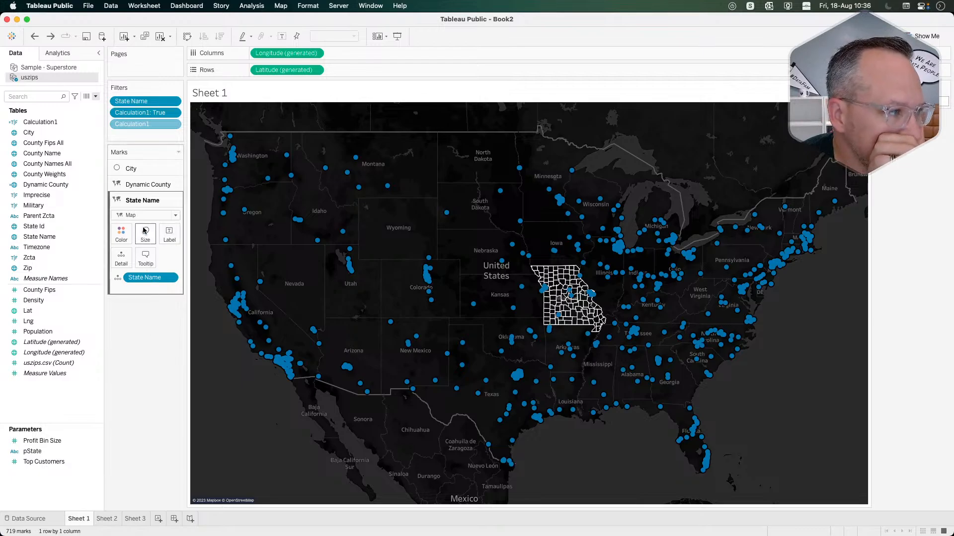
drag(147, 124, 150, 376)
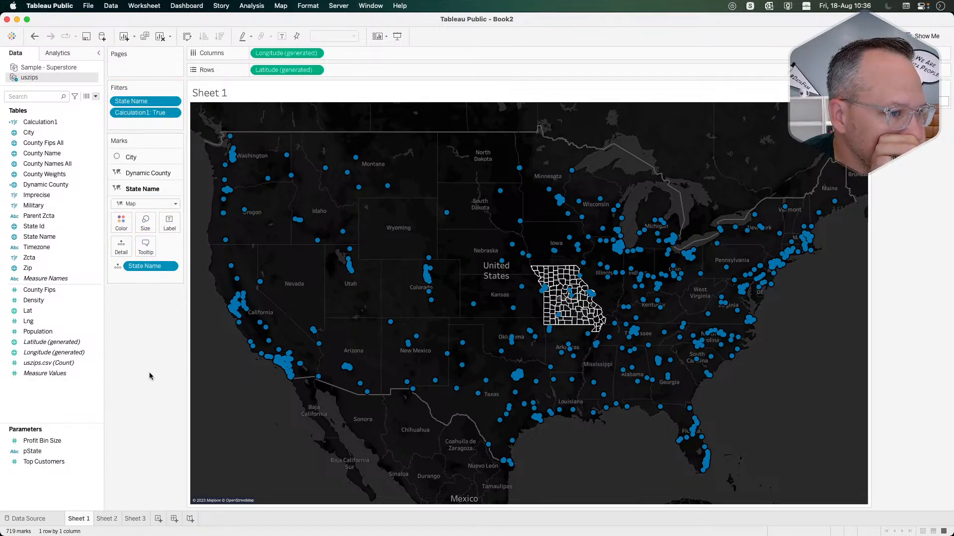
drag(144, 112, 138, 325)
key(super+z)
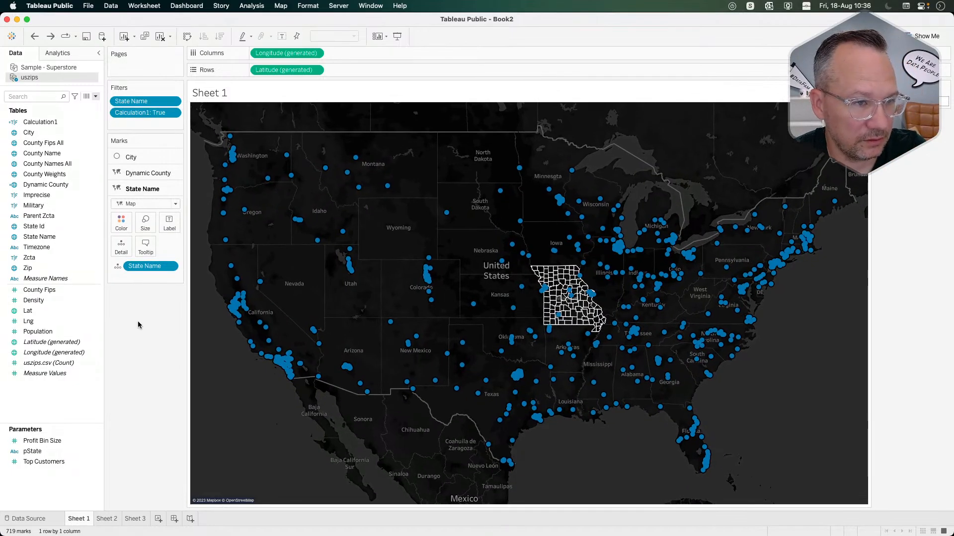
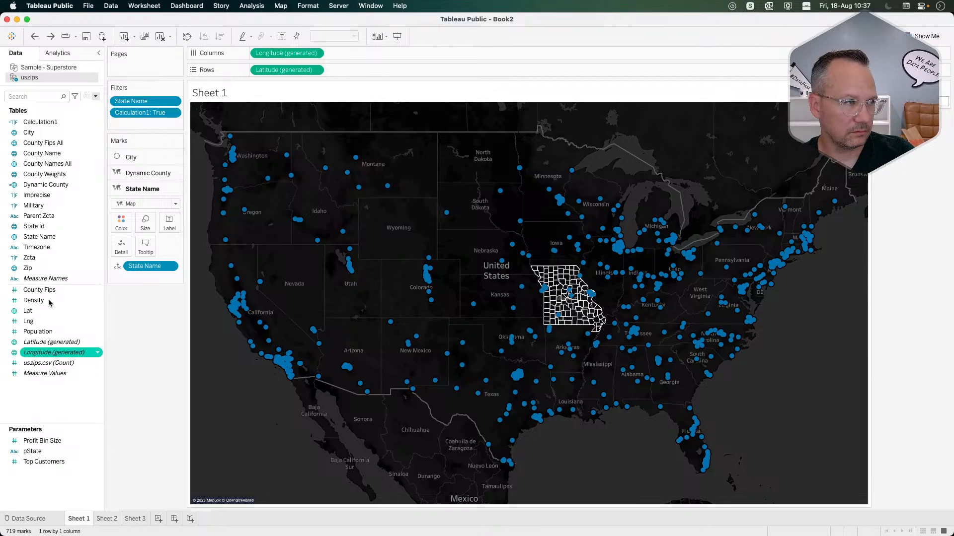
Step: Try replacing [State Name] with ATTR([Sample - Superstore].[State/Province]) in the uszips Calculation1 formula, and close the editor without saving
right_click(50, 123)
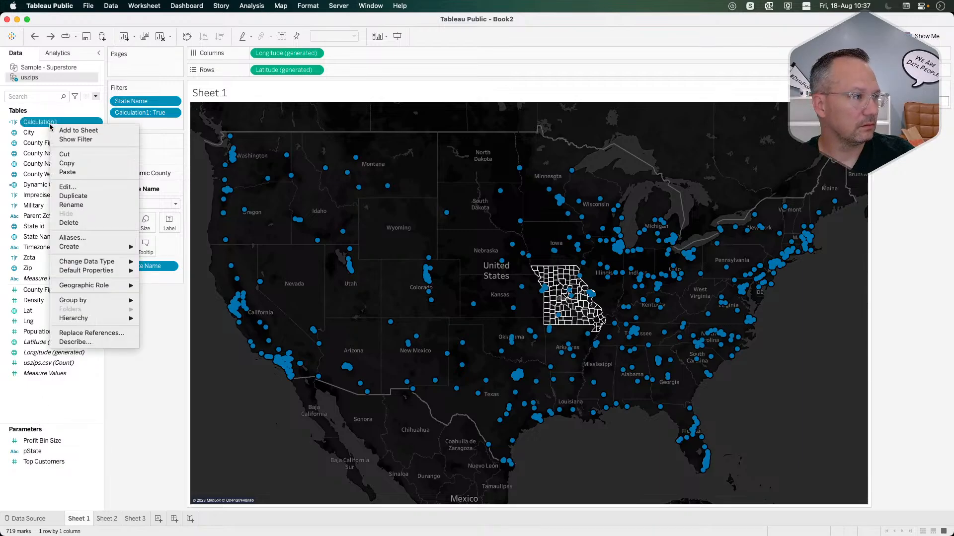
click(67, 186)
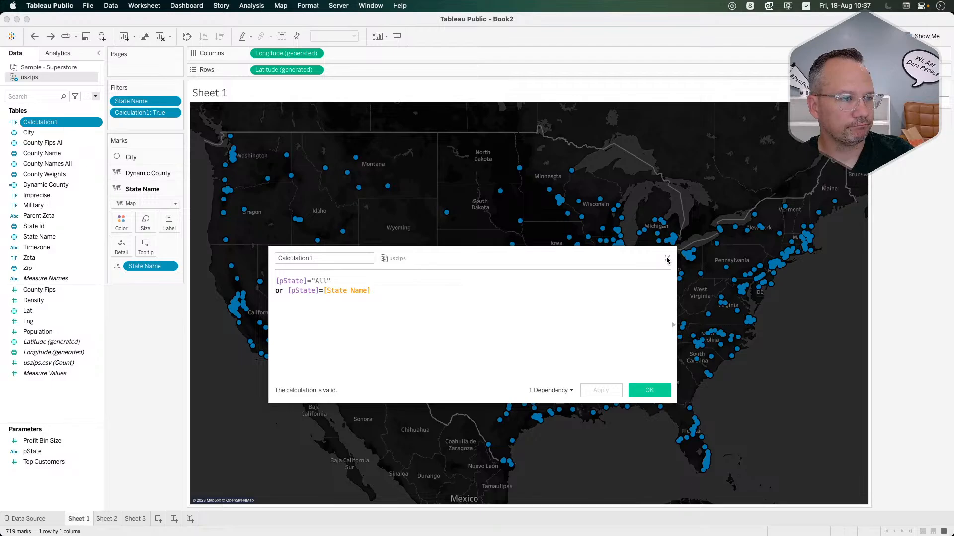
double_click(352, 291)
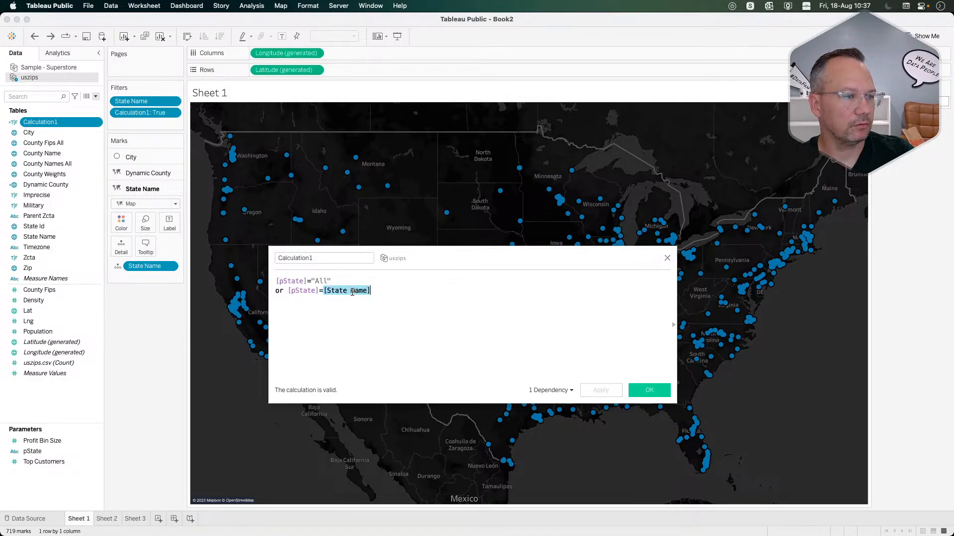
text(stat)
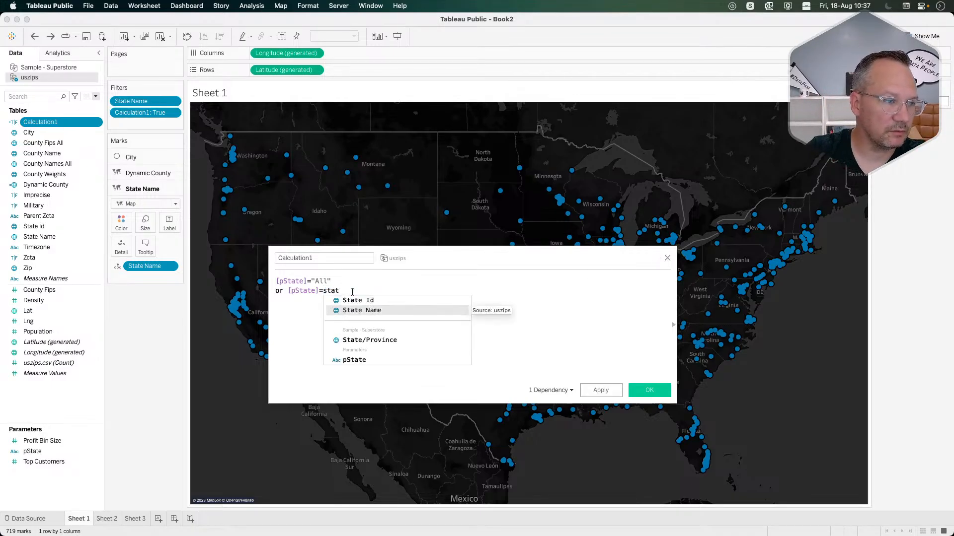
key(Return)
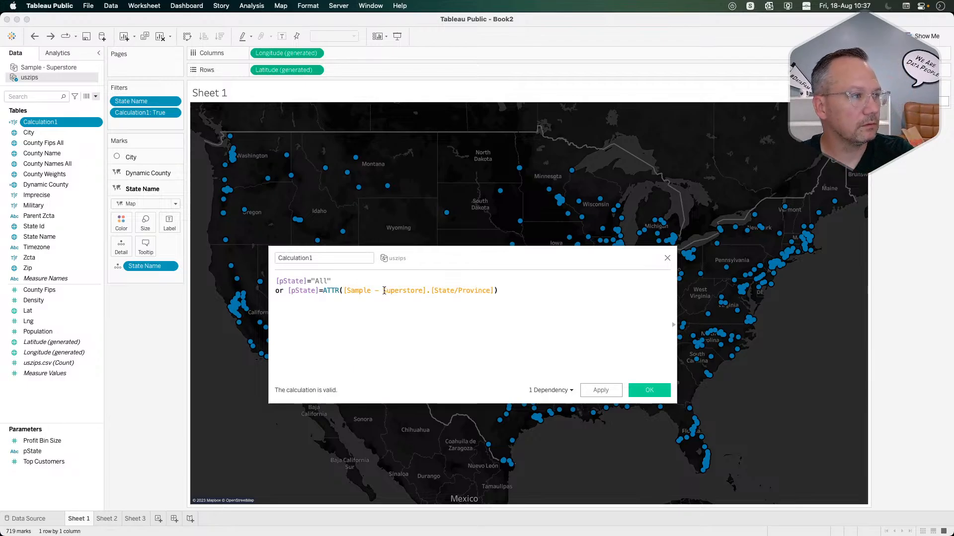
click(667, 258)
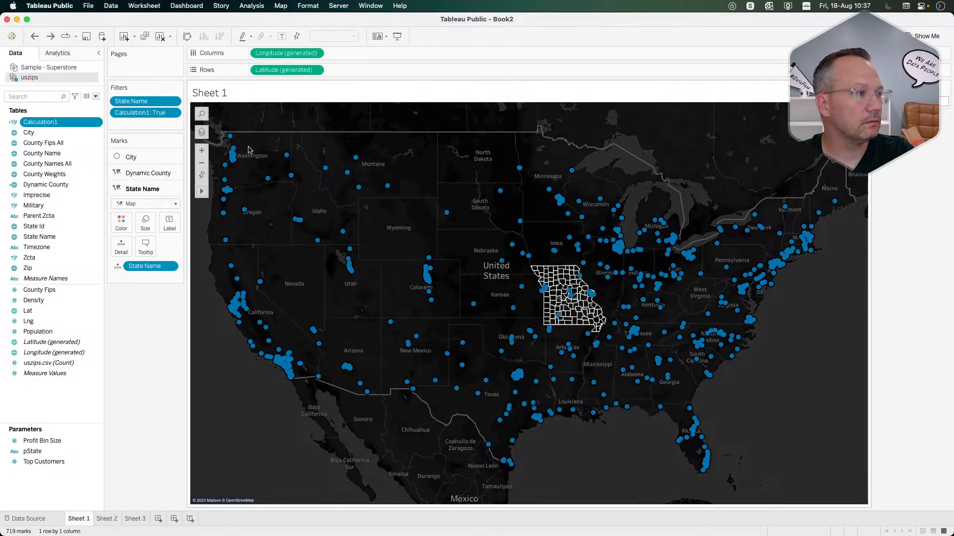
Step: Review the formula of the Superstore Calculation1 field and close its editor
click(57, 68)
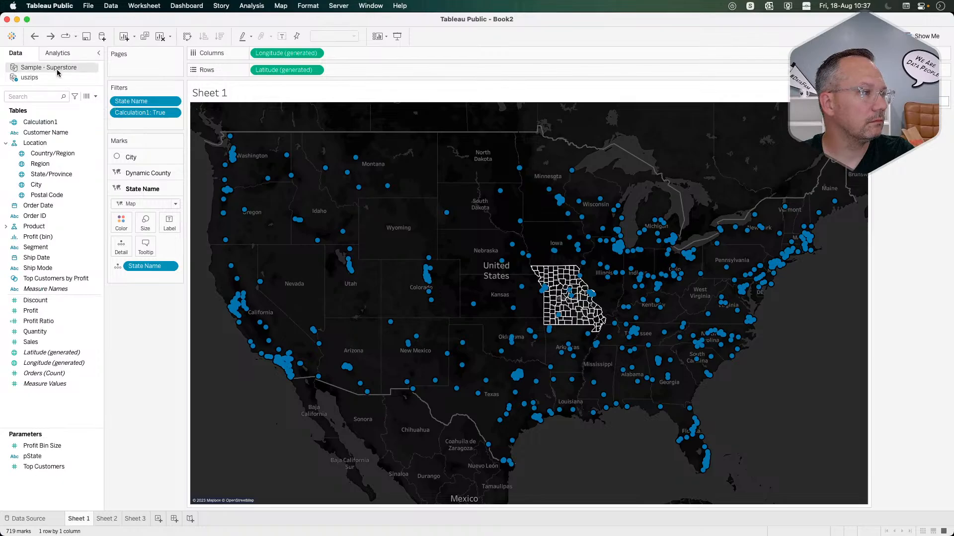
right_click(50, 122)
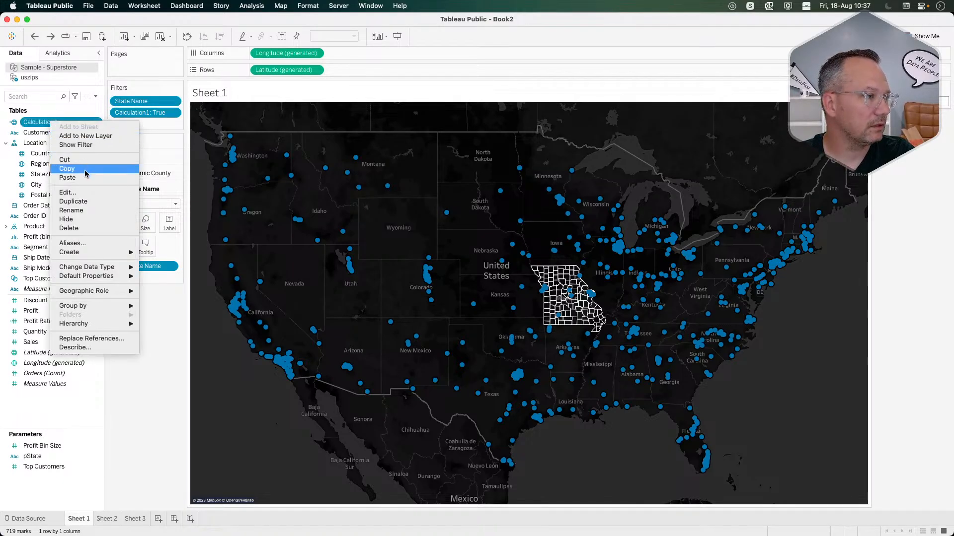
click(69, 193)
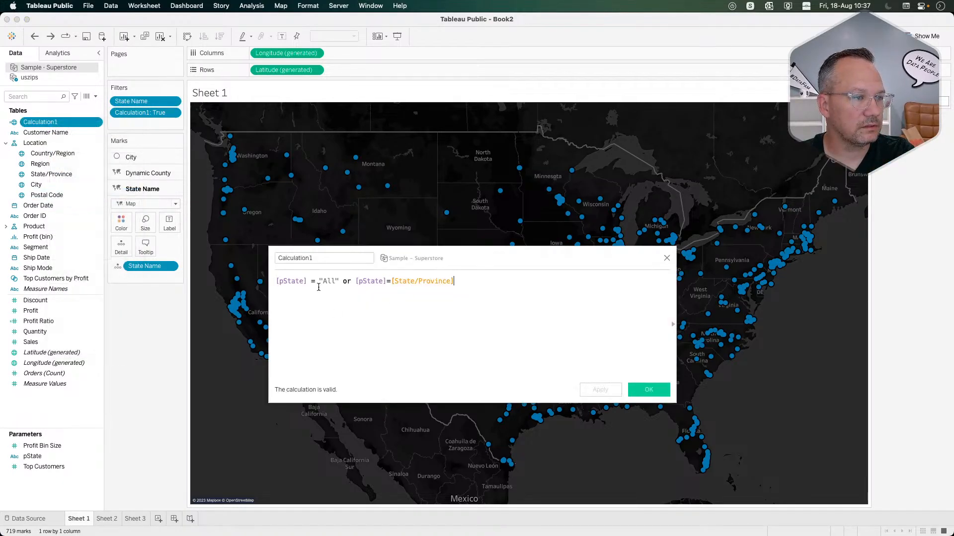
click(641, 389)
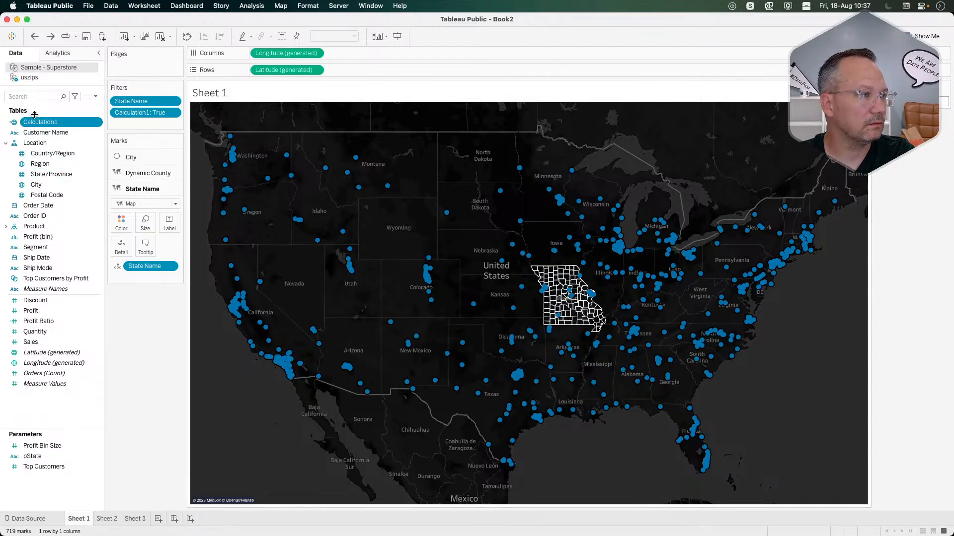
Step: Filter the sheet to True for the Superstore Calculation1 field, and return the map to all states
drag(35, 124, 124, 124)
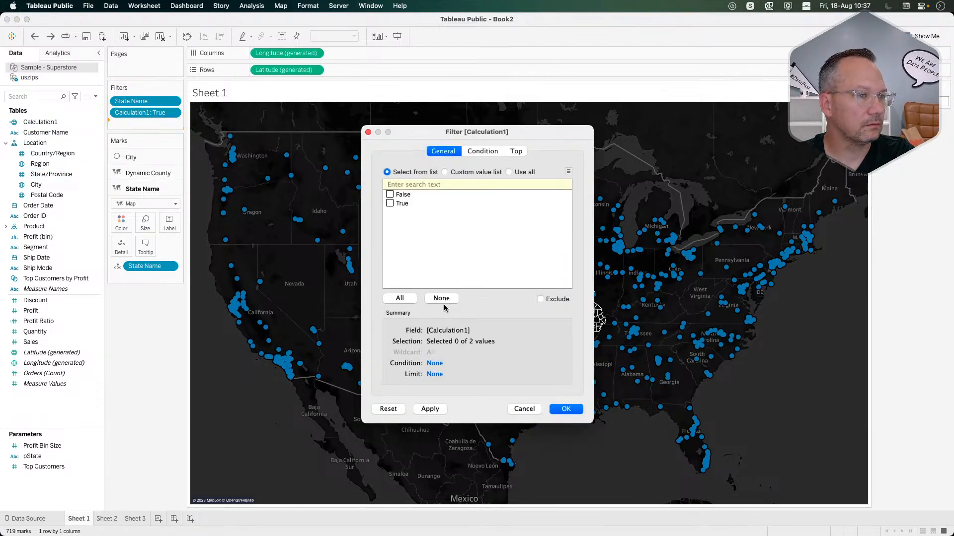
click(393, 204)
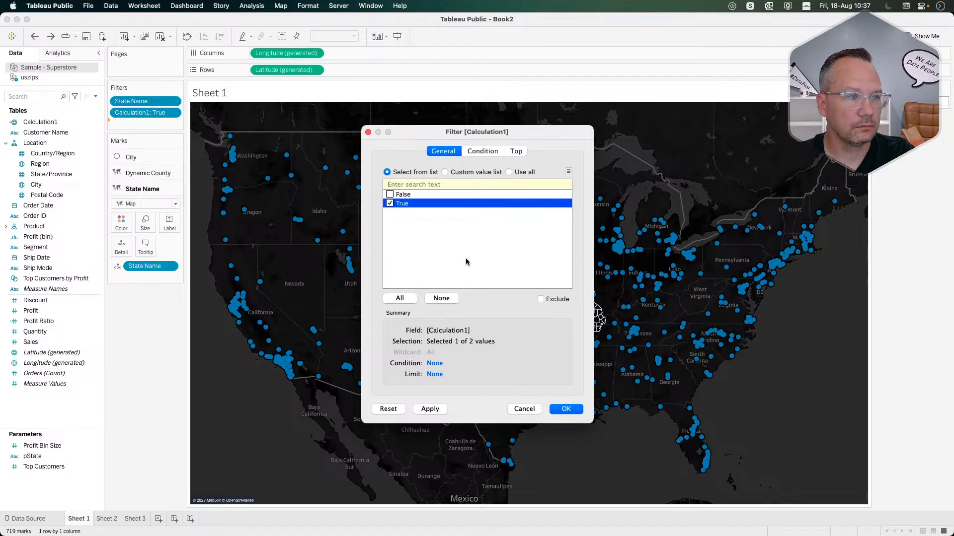
click(565, 410)
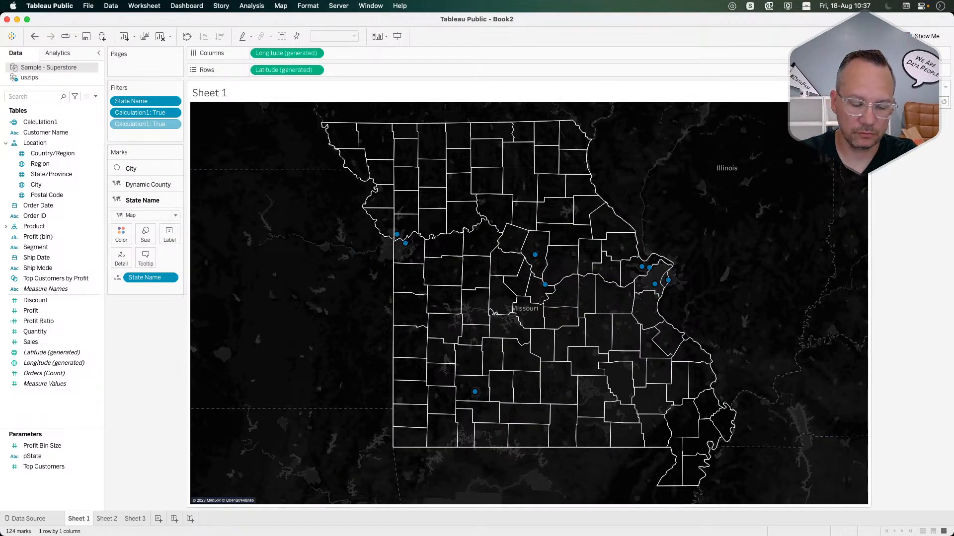
key(Return)
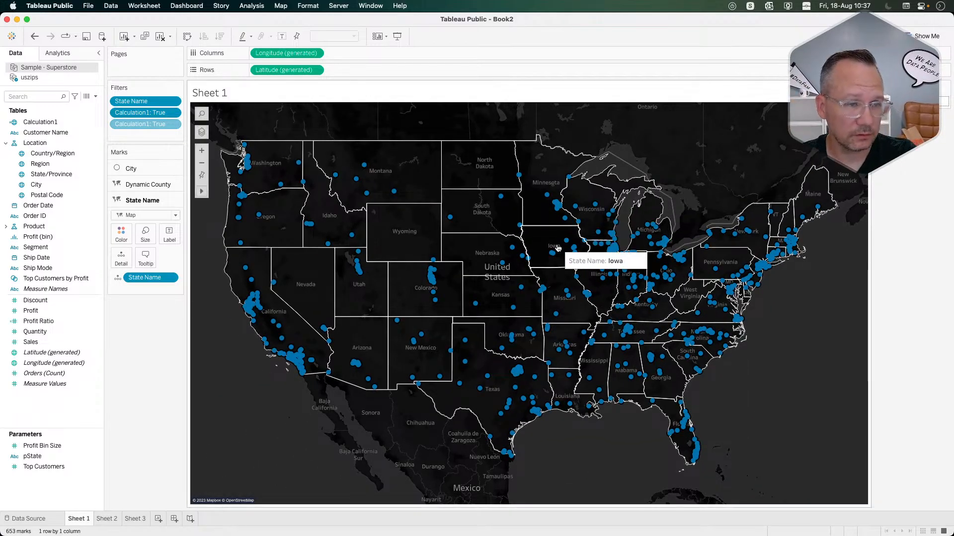
Step: Rename the Superstore Calculation1 field as City Filter
right_click(50, 122)
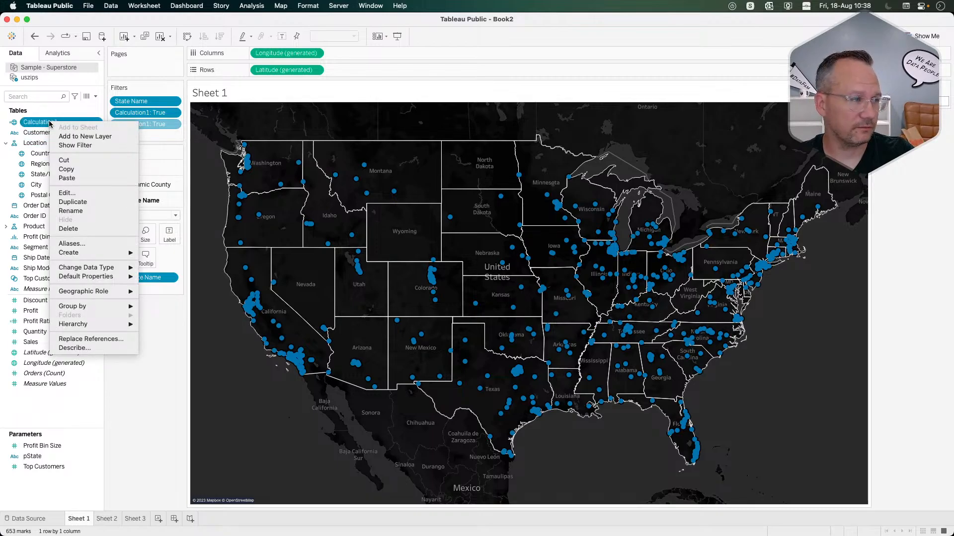
click(78, 211)
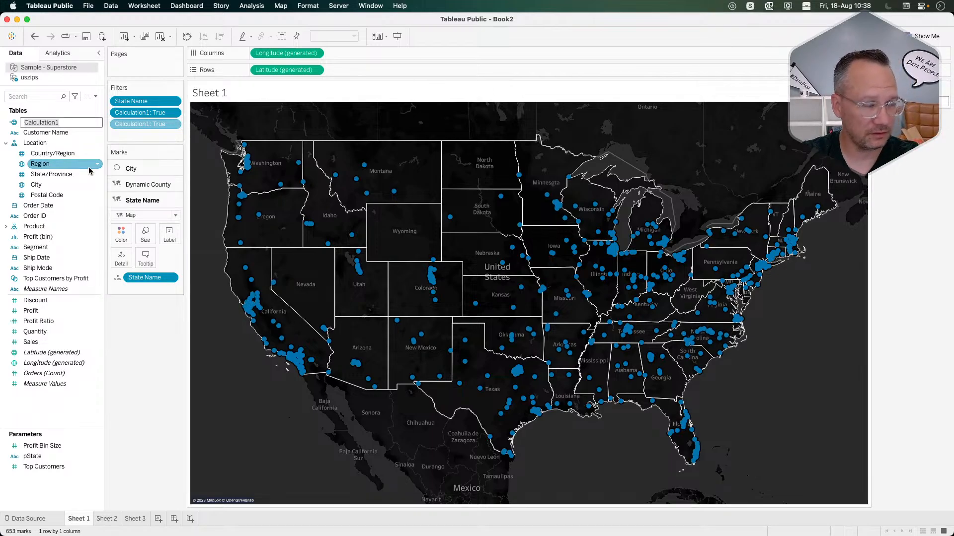
text(City Filter)
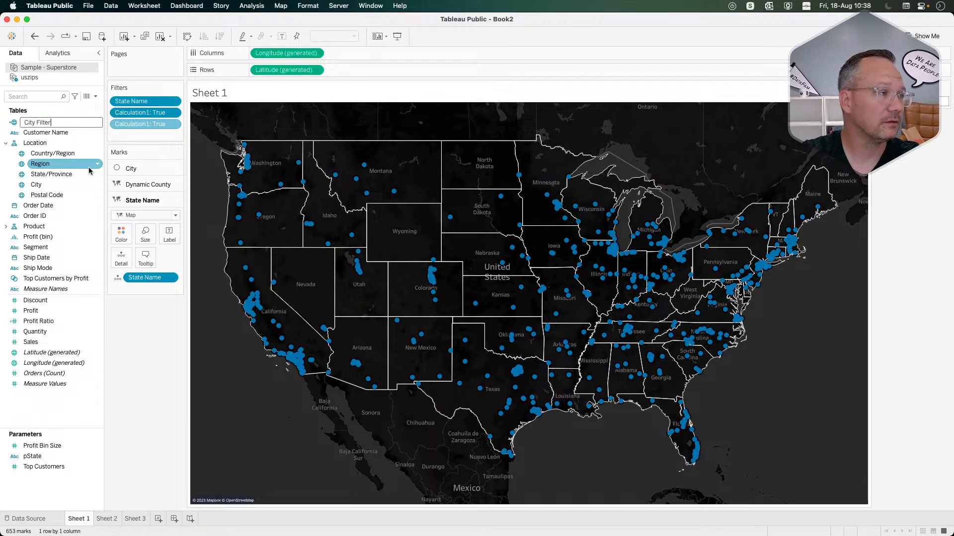
key(Return)
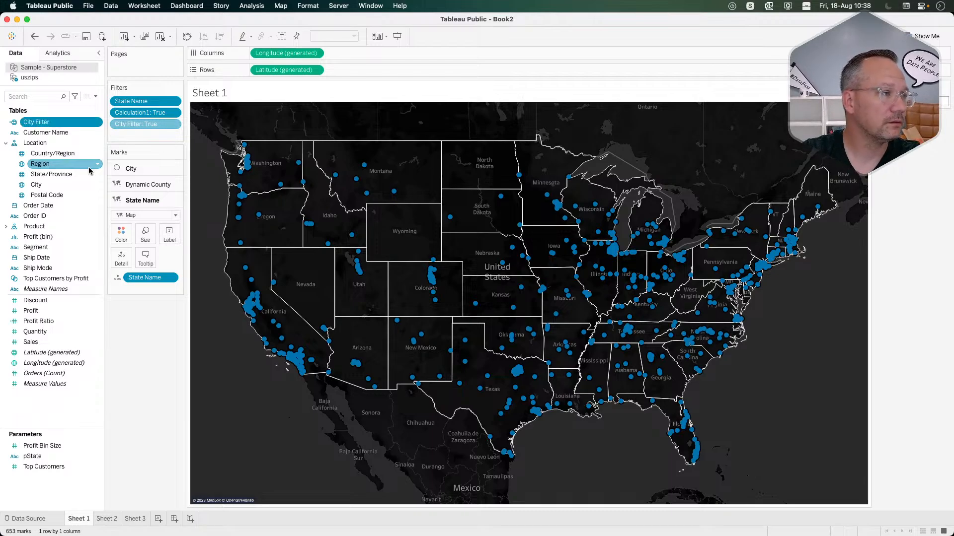
Step: Rename the uszips Calculation1 field as State Filter
click(51, 78)
right_click(43, 122)
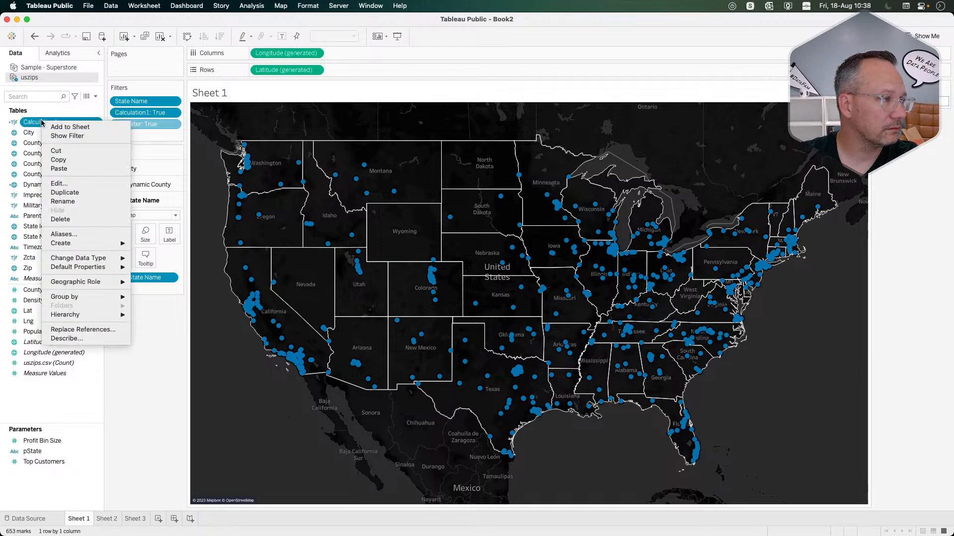
click(81, 183)
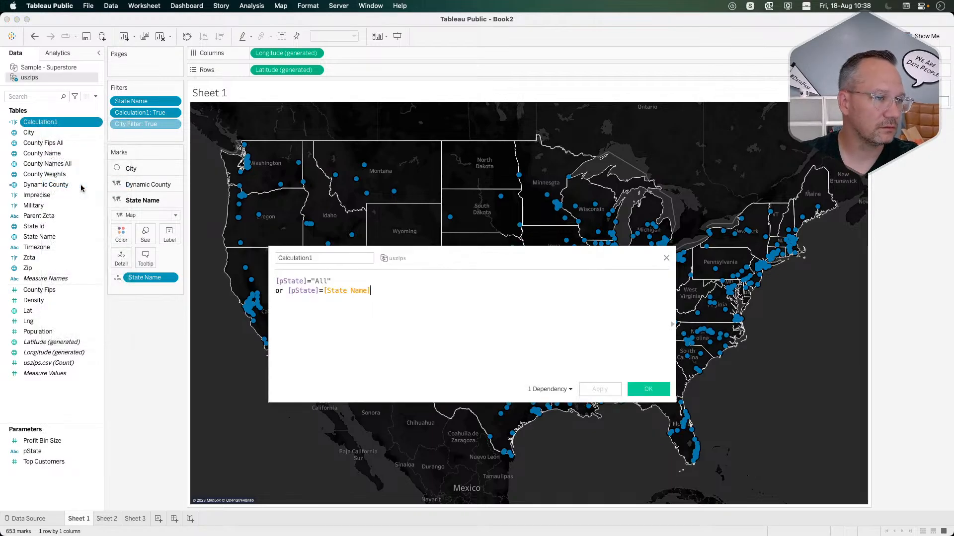
double_click(335, 257)
text(Stat)
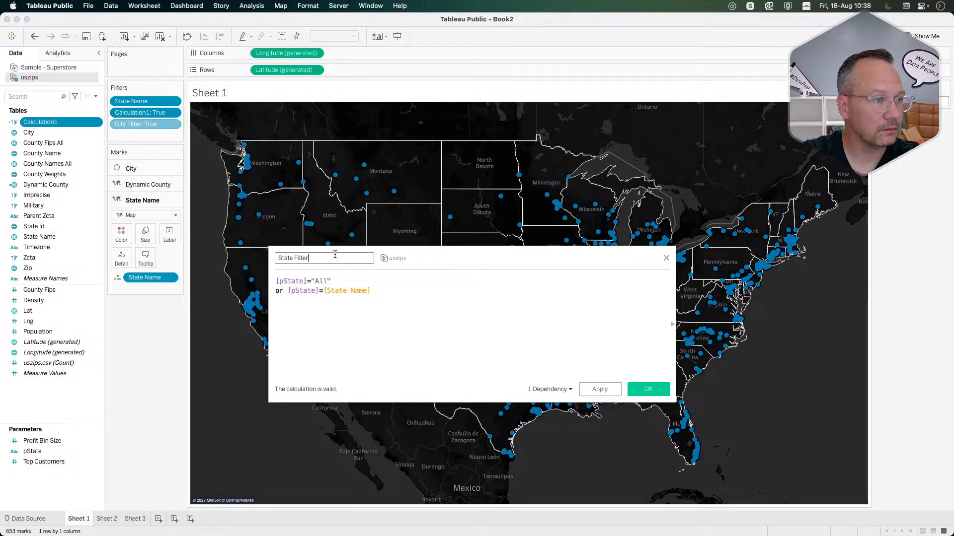
text(e Filter)
click(648, 389)
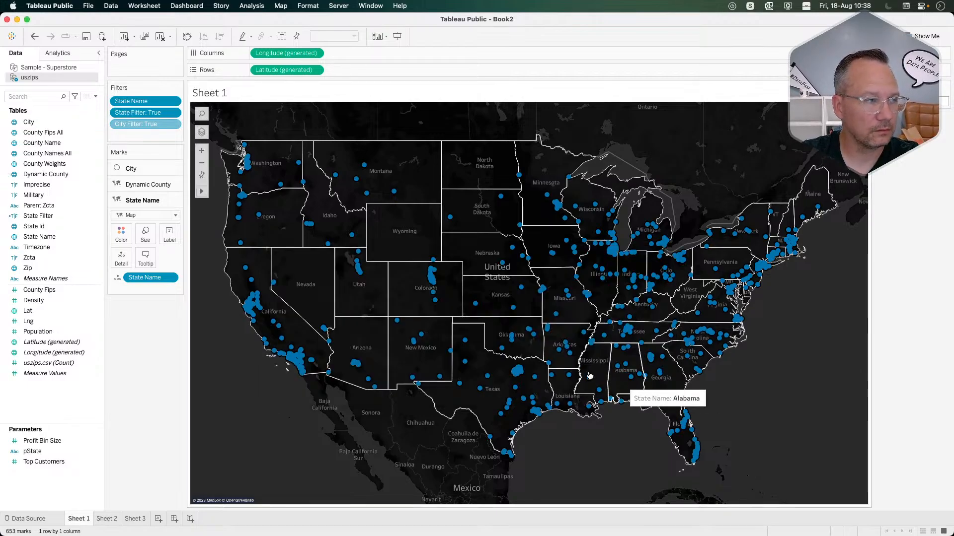
Step: Switch to the Sample - Superstore fields and drill into Missouri on the map
click(90, 228)
click(49, 67)
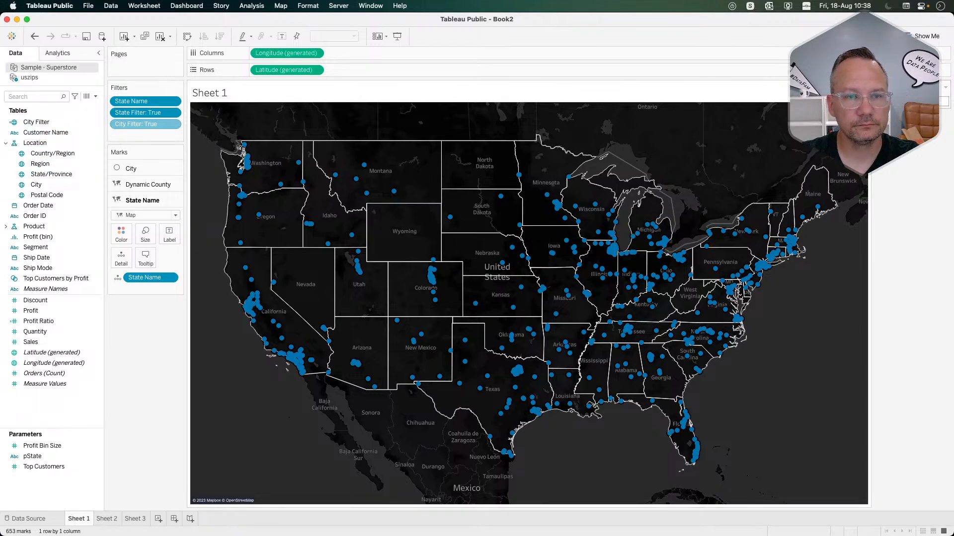
click(584, 321)
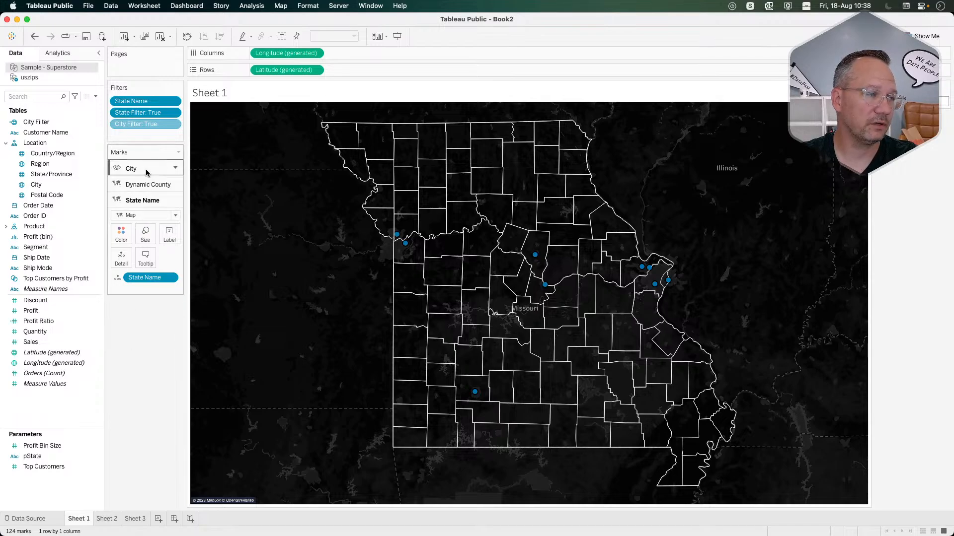
click(95, 98)
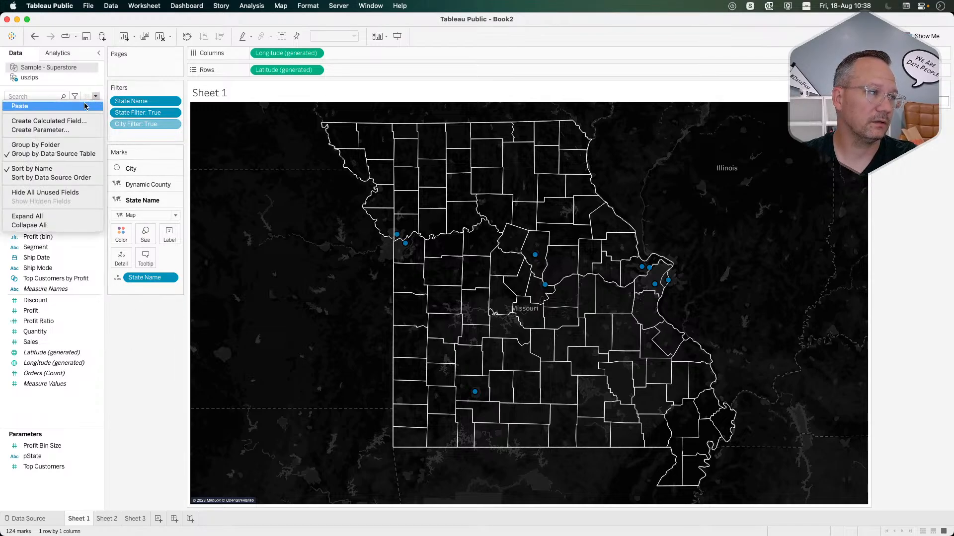
click(83, 104)
key(super+z)
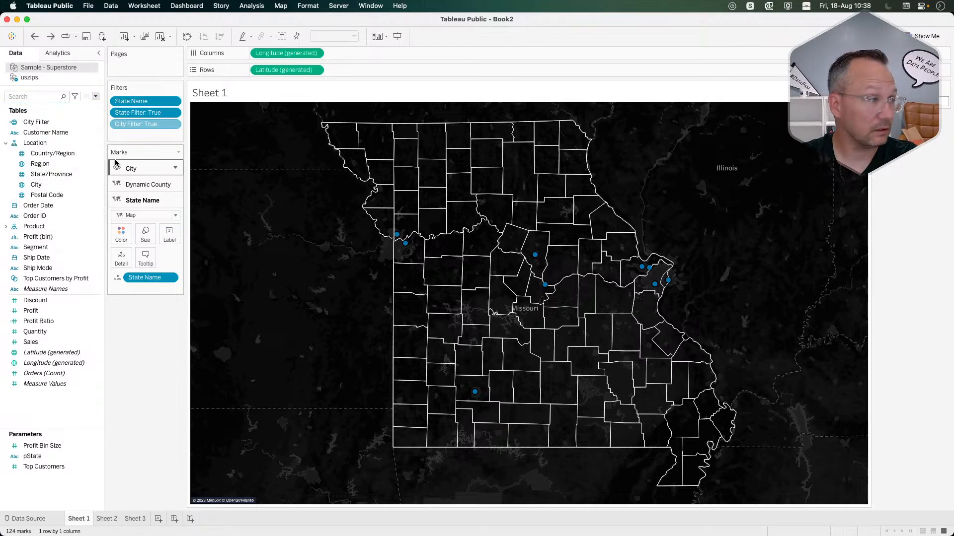
Step: Create a Superstore calculated field named All with the formula "All", and add it to the City layer's detail
click(96, 98)
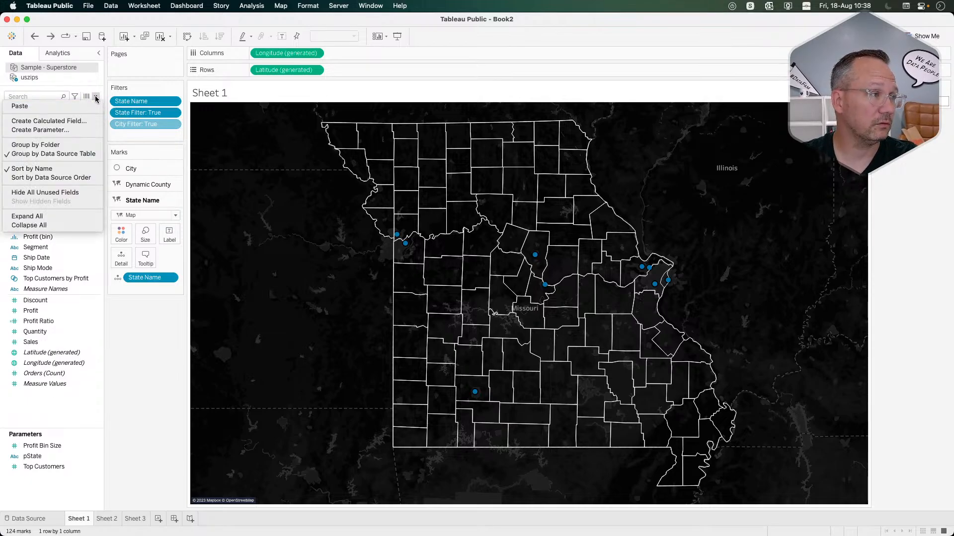
click(56, 121)
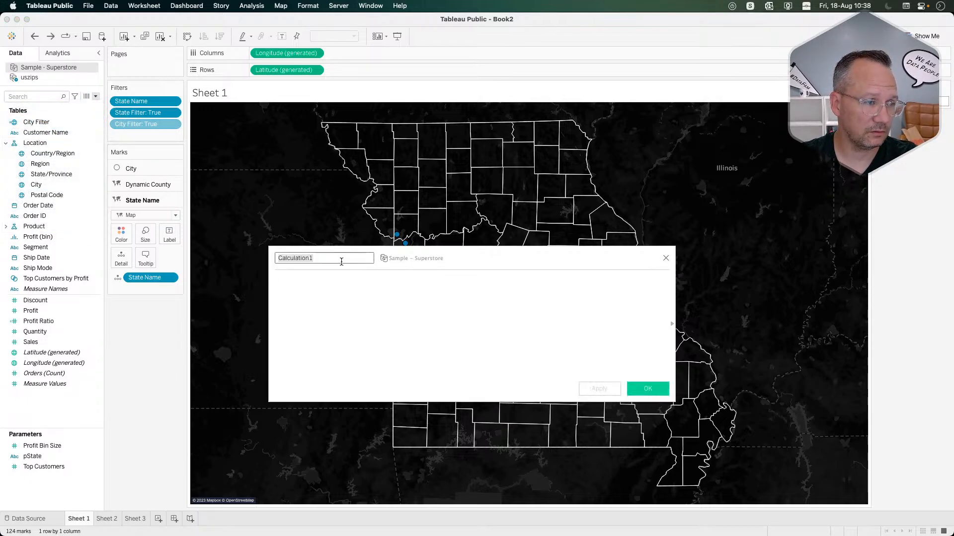
text(All)
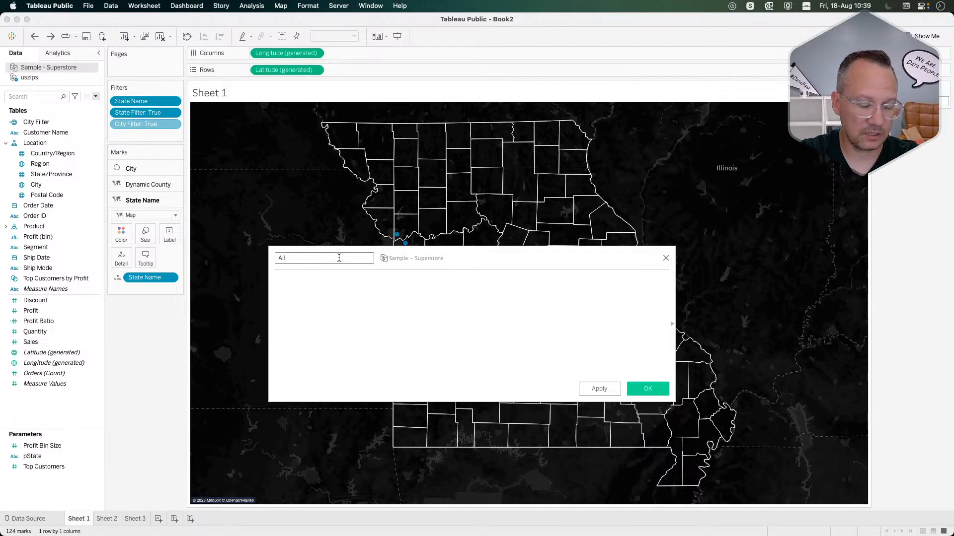
text(All)
key(BackSpace)
key(BackSpace)
key(BackSpace)
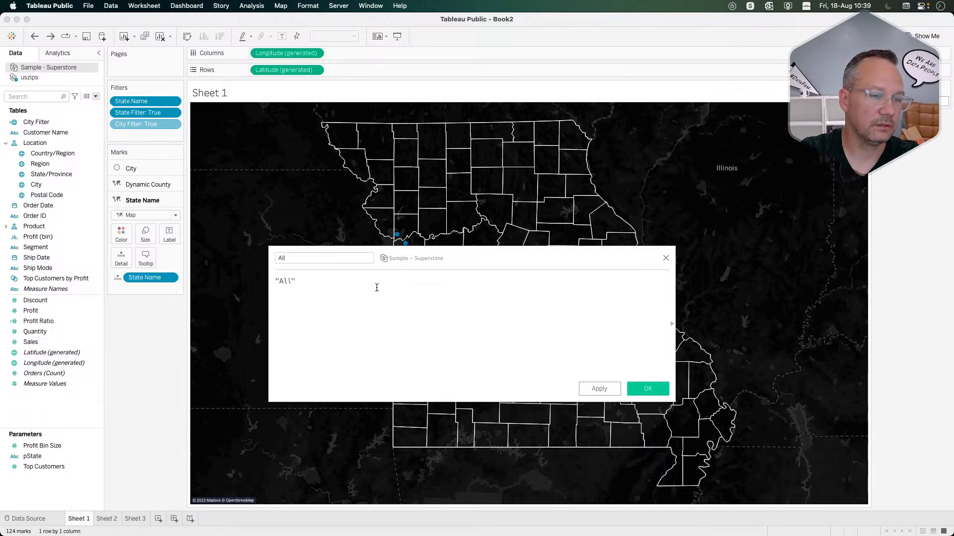
click(646, 388)
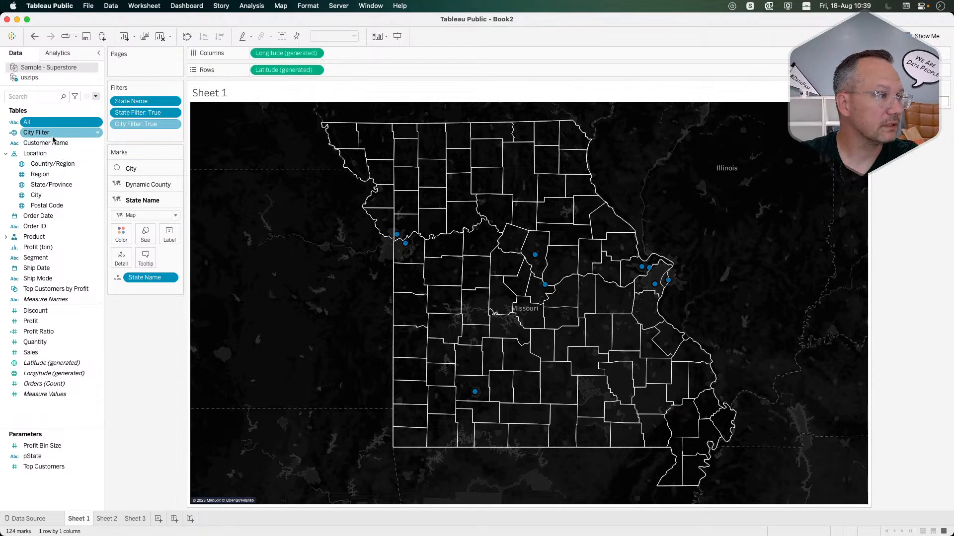
drag(45, 120, 117, 224)
click(130, 168)
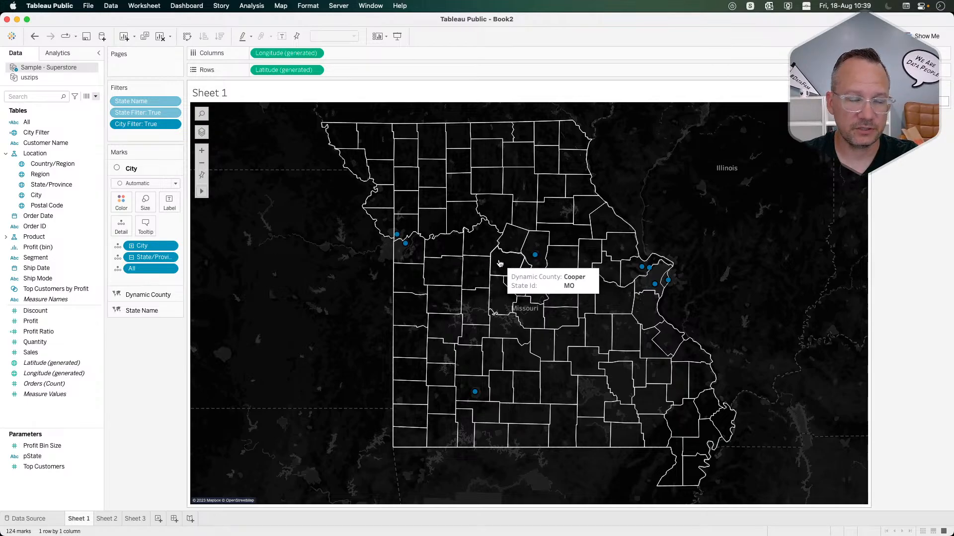
Step: Rename the existing Parameter1 worksheet action as State Filter
click(155, 6)
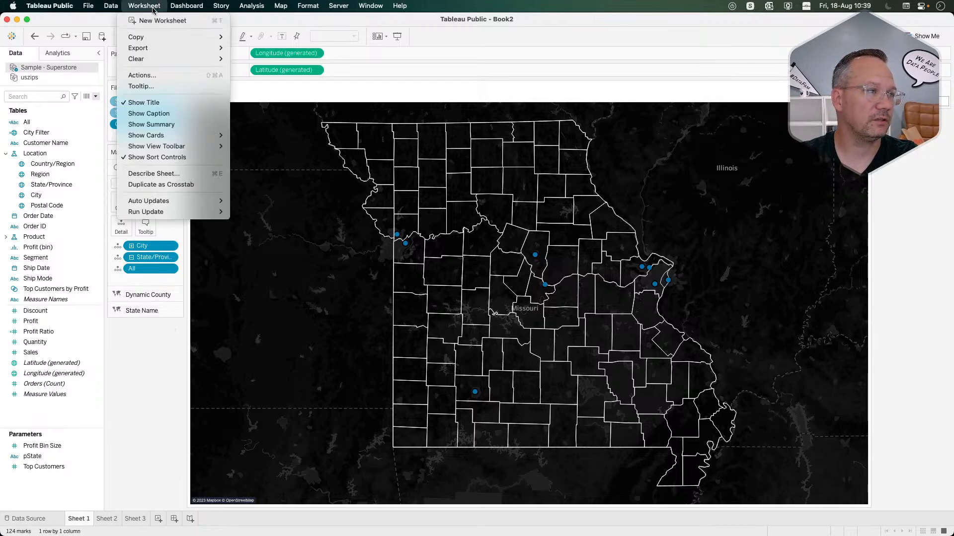
click(147, 77)
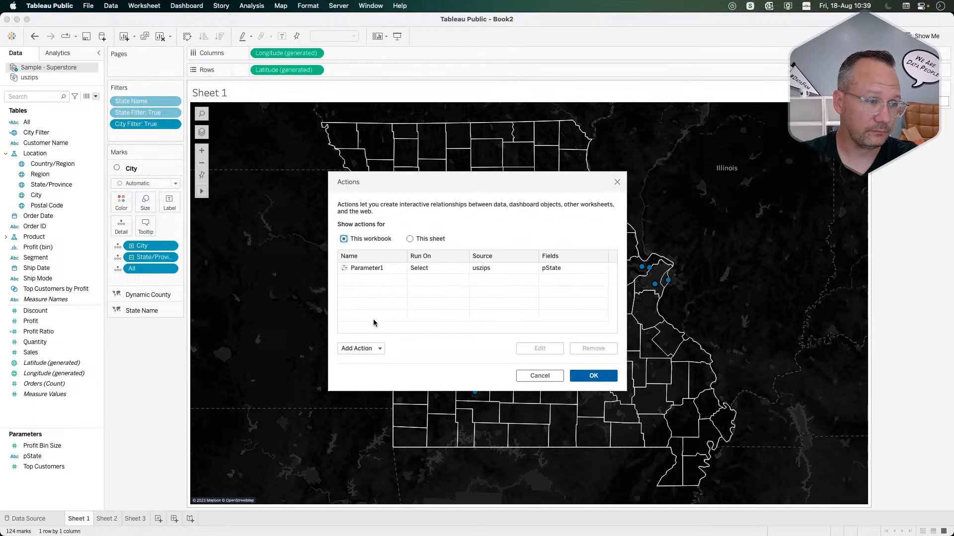
double_click(369, 271)
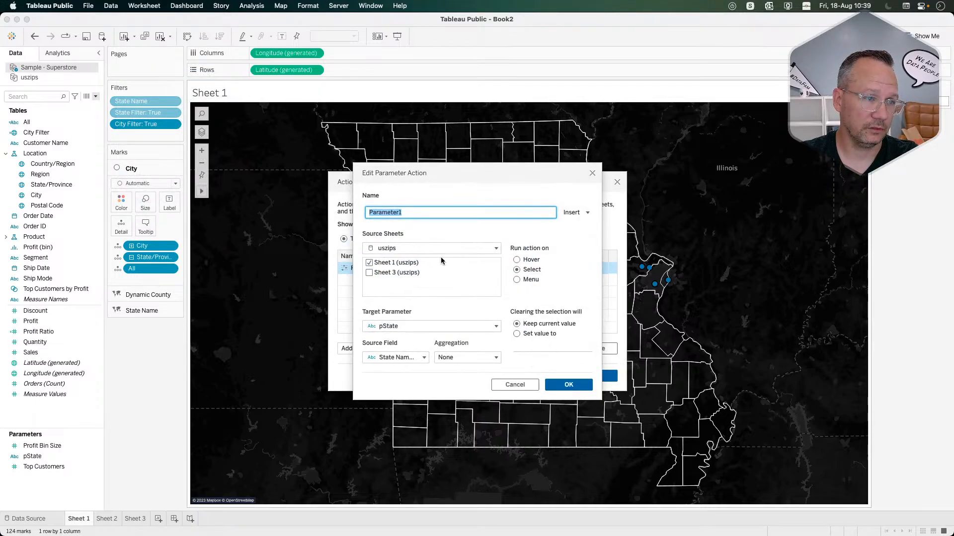
text(State Filter)
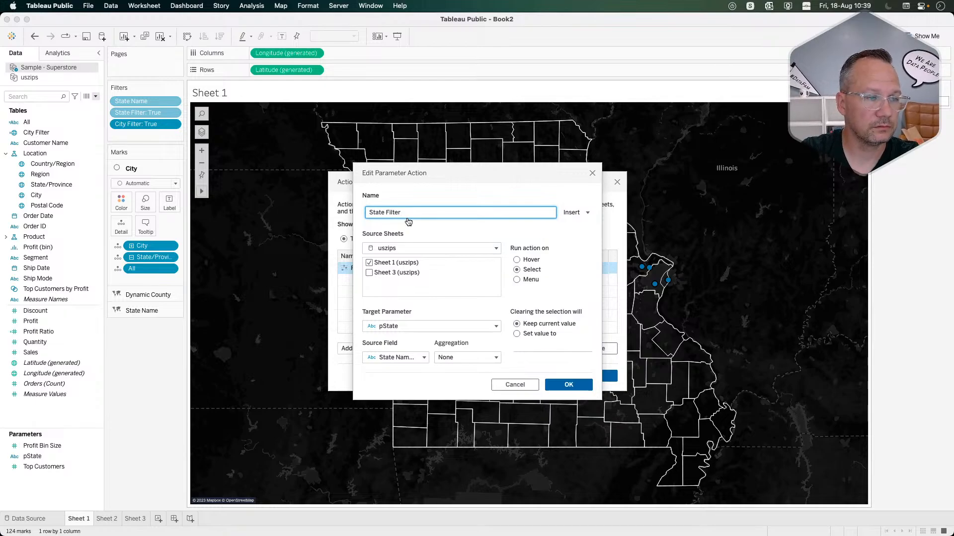
click(569, 385)
Step: Add a change-parameter action named City back to all states, sourced only from Sheet 1 of Sample - Superstore
click(361, 348)
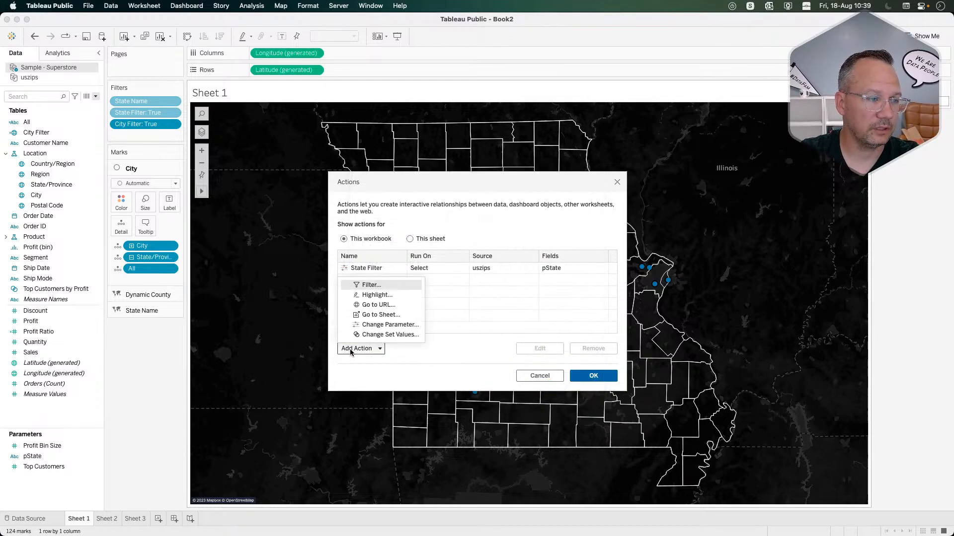
click(387, 324)
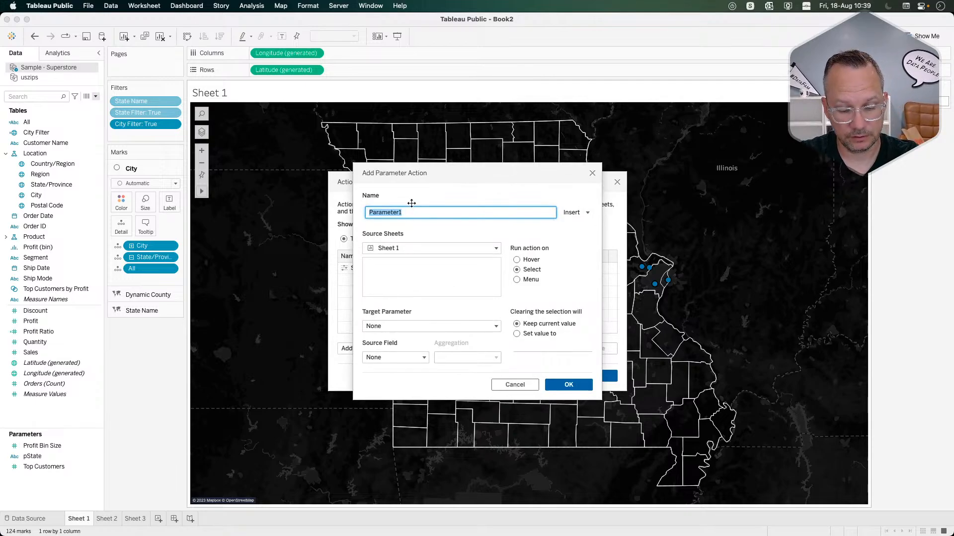
text(City back to all states)
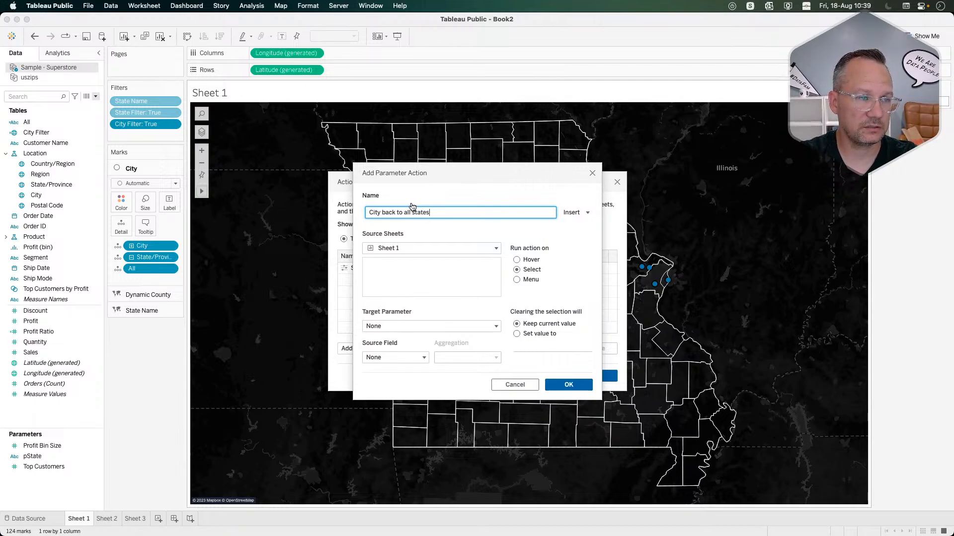
click(415, 247)
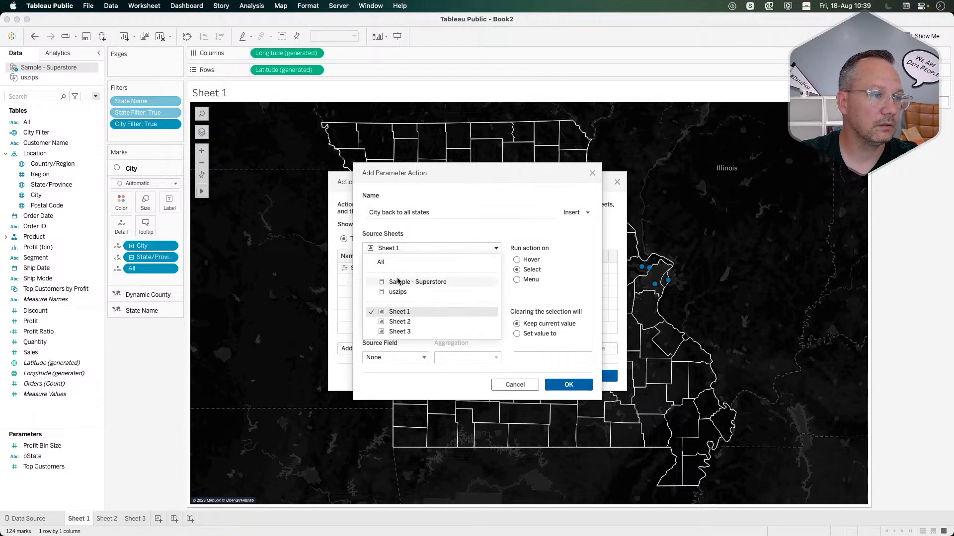
click(398, 282)
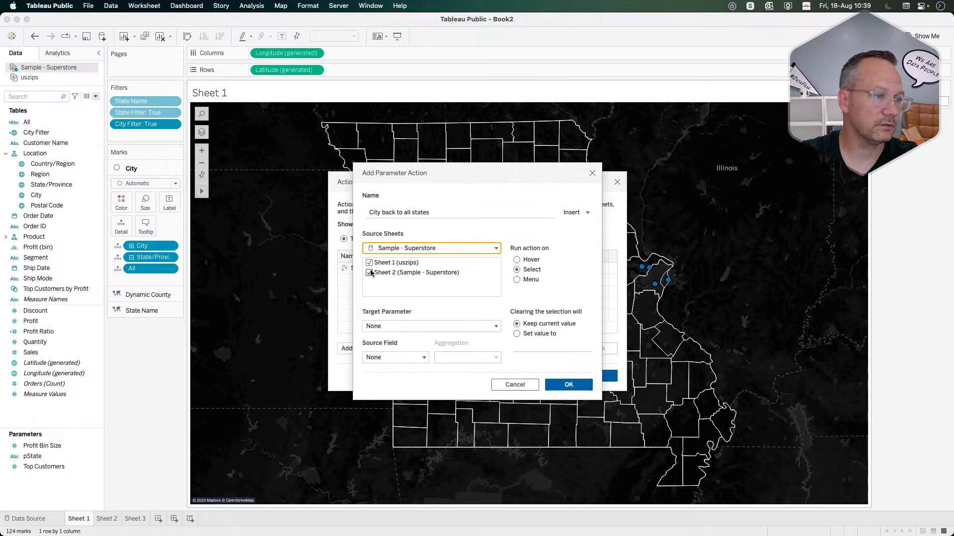
Step: Make the new action target pState with All (Sample - Superstore) as source field, and save the workbook's actions
click(397, 326)
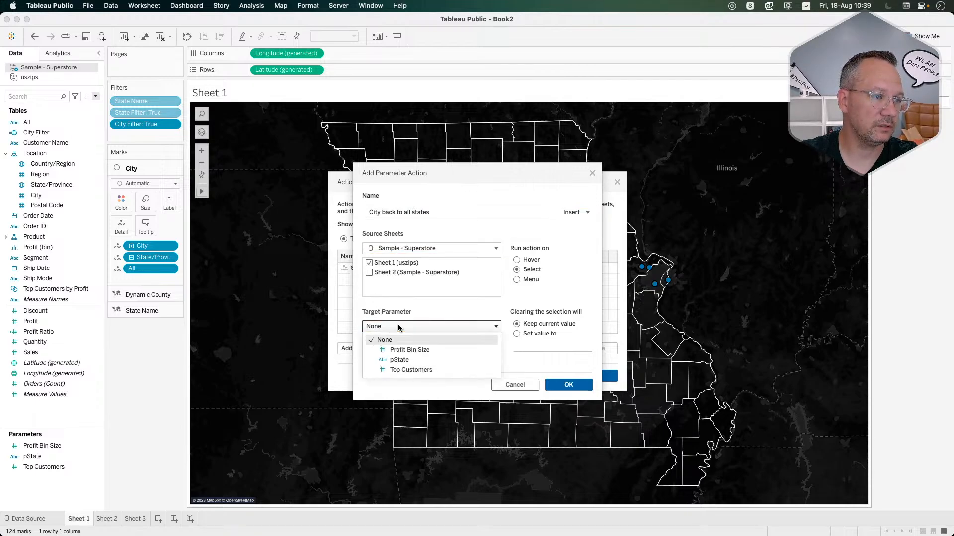
click(407, 360)
click(399, 358)
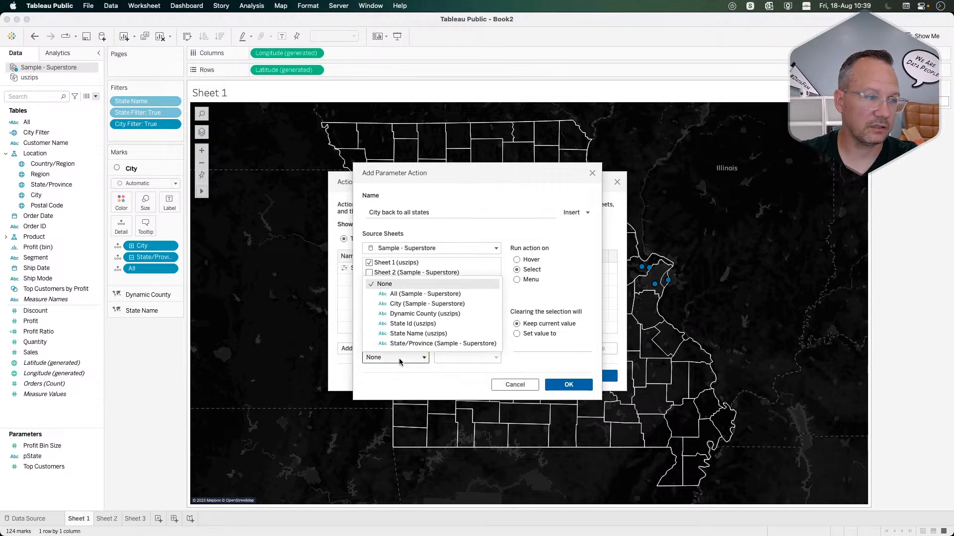
click(431, 295)
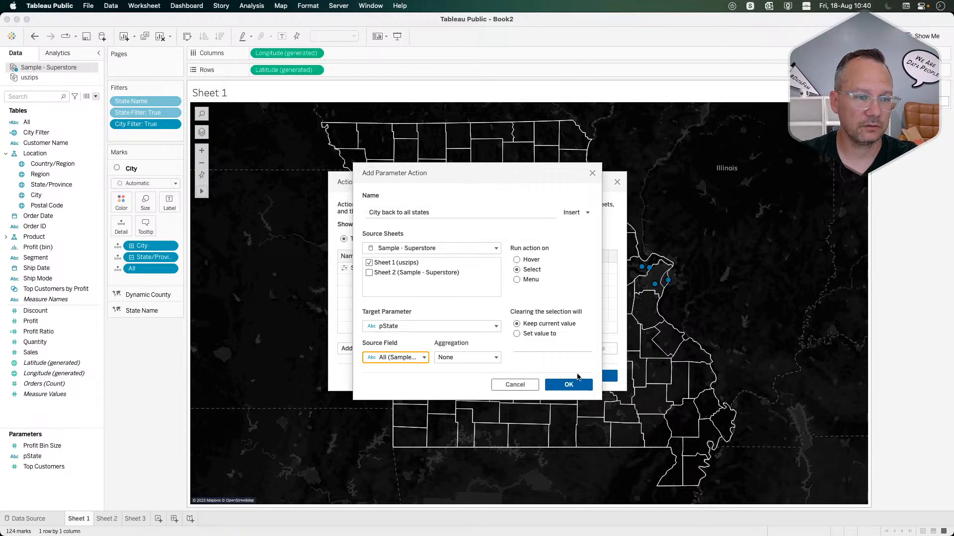
click(569, 385)
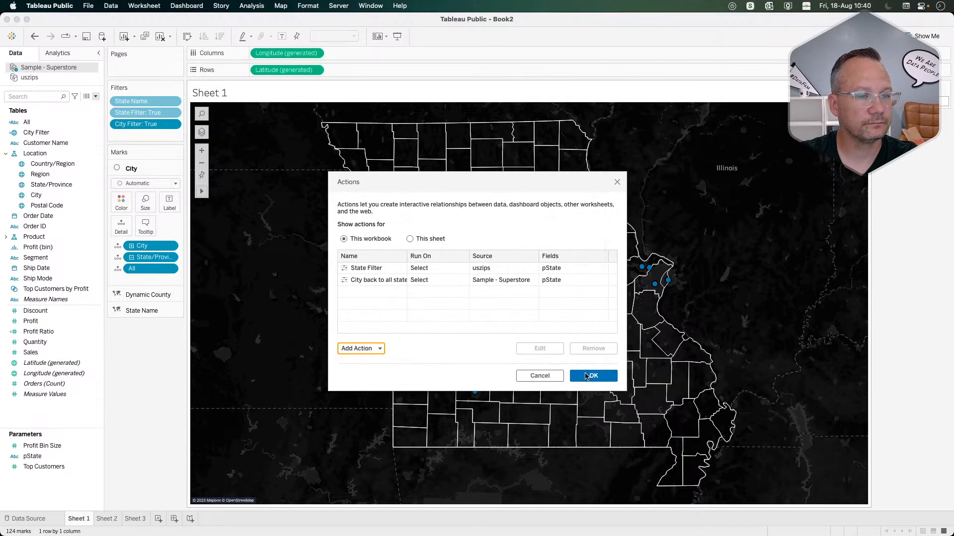
click(587, 377)
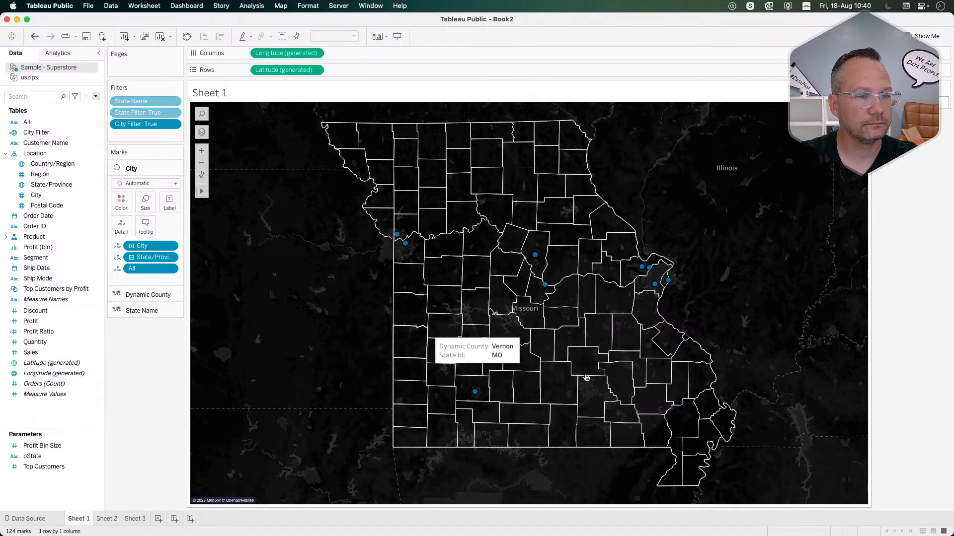
Step: Select a city in Missouri to run the city action, and clear the resulting map selection
click(545, 287)
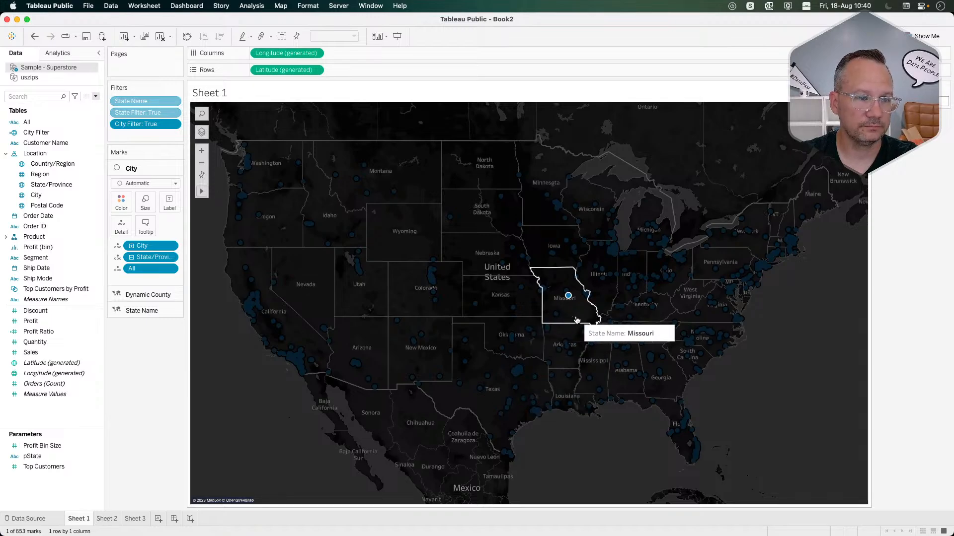
click(809, 312)
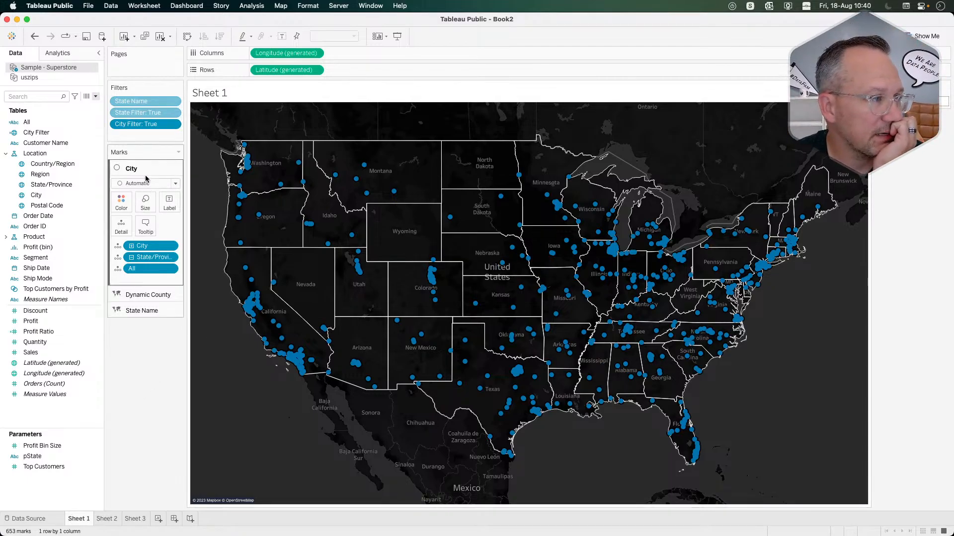
Step: Disable selection on the Dynamic County map layer
click(149, 296)
click(175, 183)
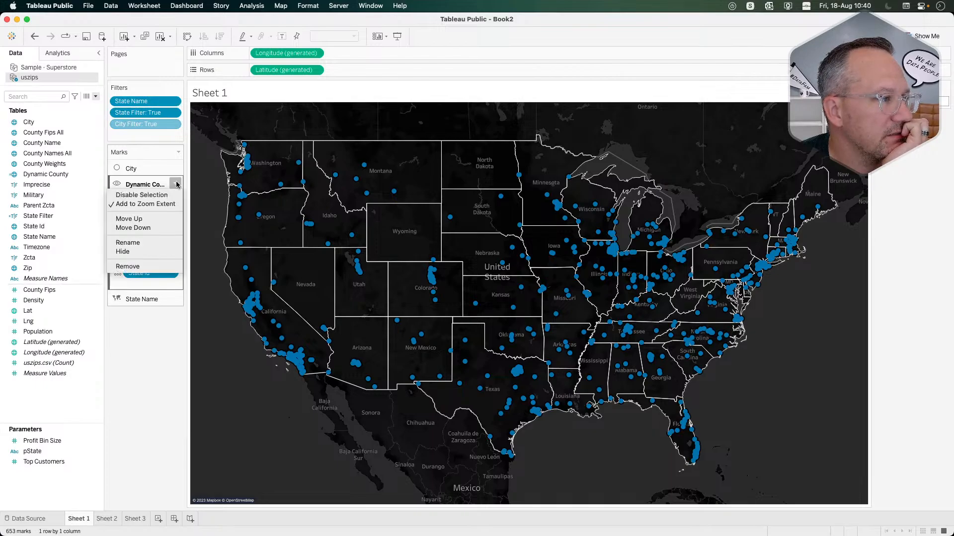
click(159, 197)
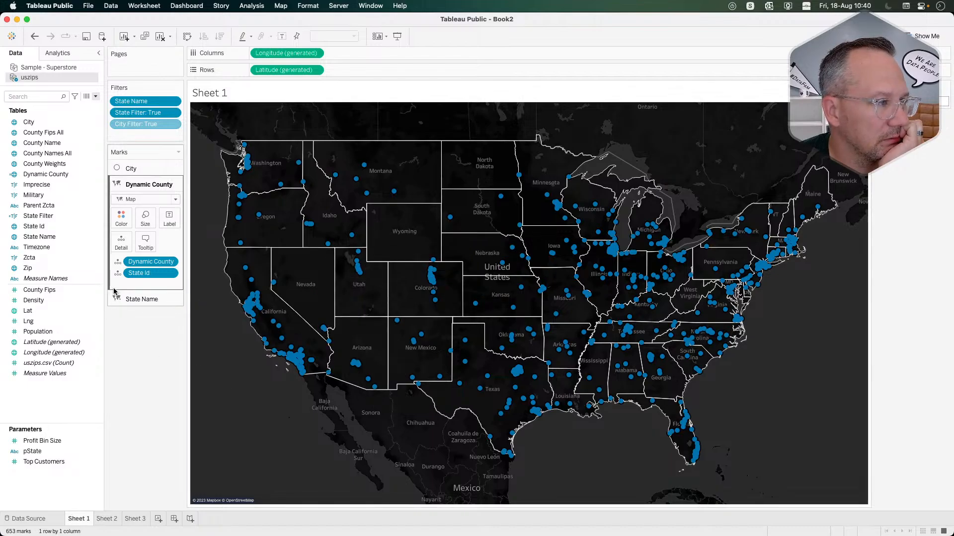
Step: Make the City layer active and open its custom mark color picker
click(134, 300)
click(131, 169)
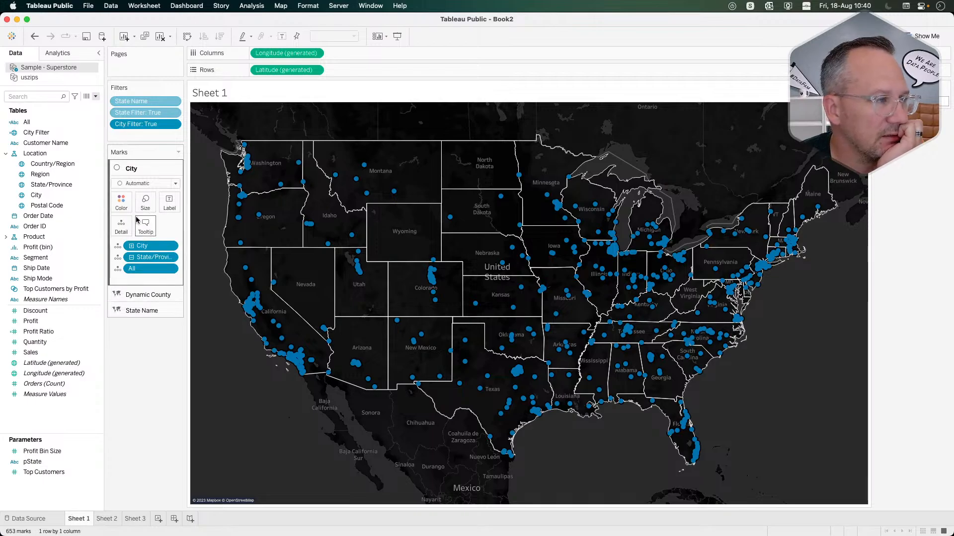
click(121, 201)
click(139, 403)
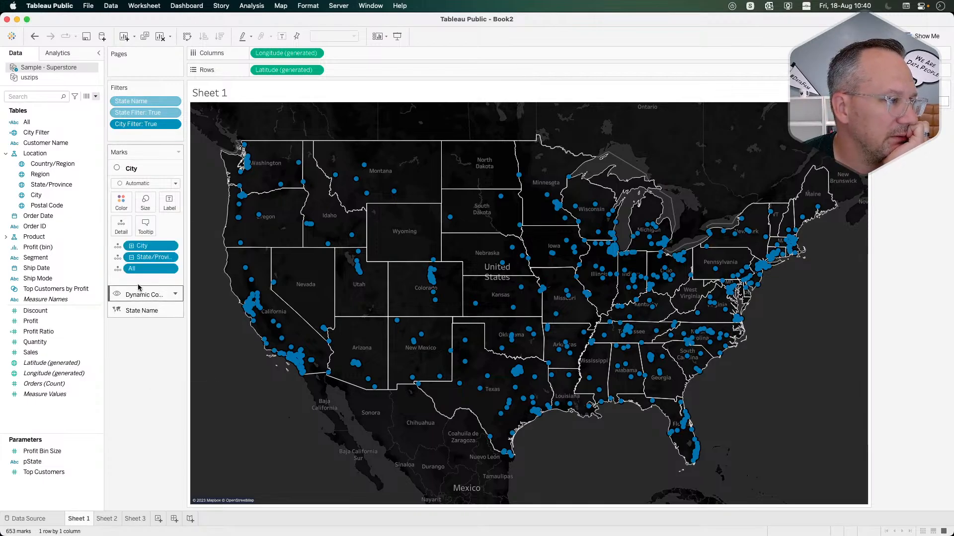
click(122, 202)
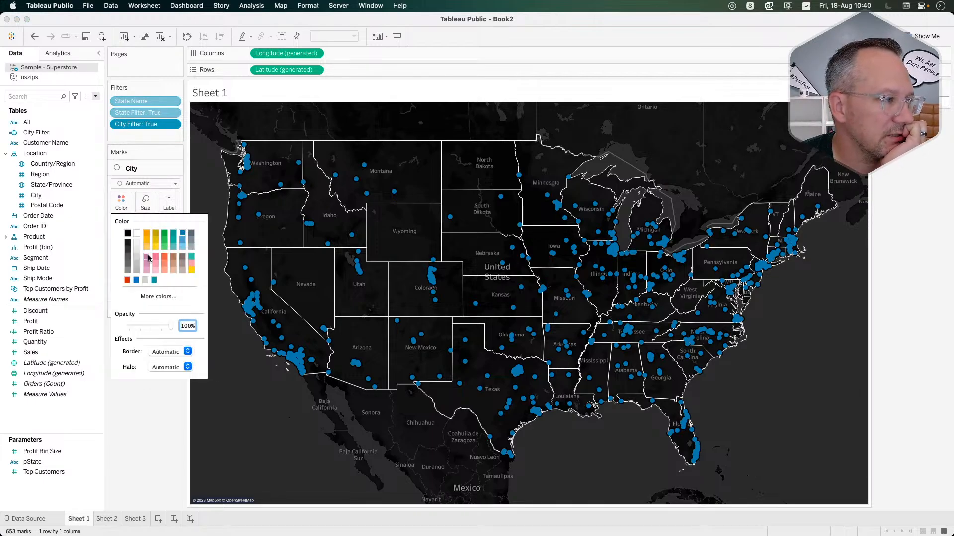
click(160, 298)
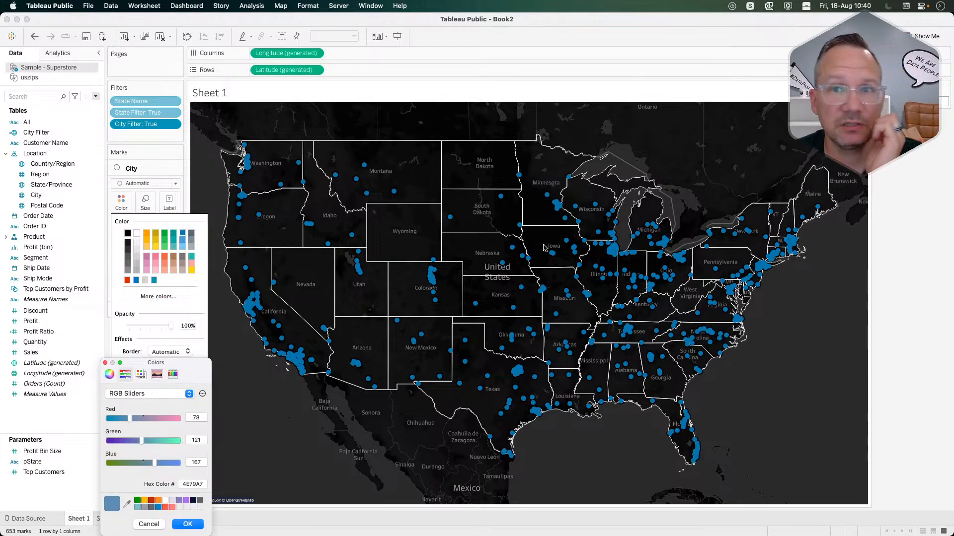
Step: Switch to Arc and examine the Map Drill-down Challenge requirements and the reference map's city mark styling
key(super+Tab)
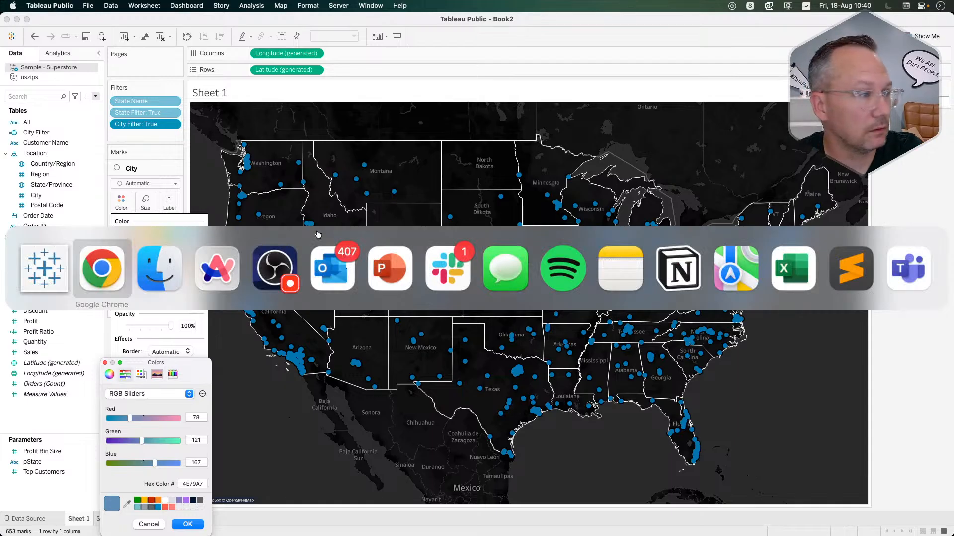
key(super+Tab)
key(super+Tab)
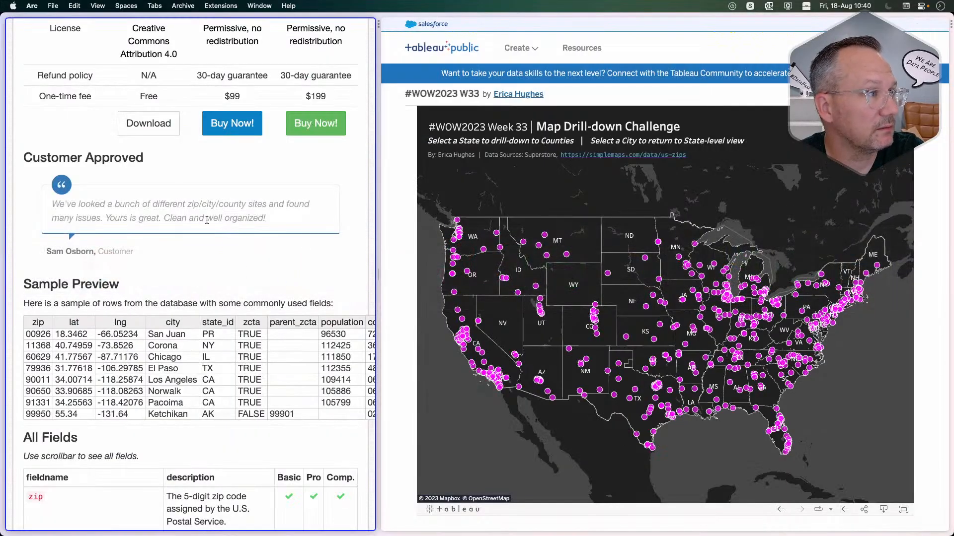
scroll(207, 220, left, 5)
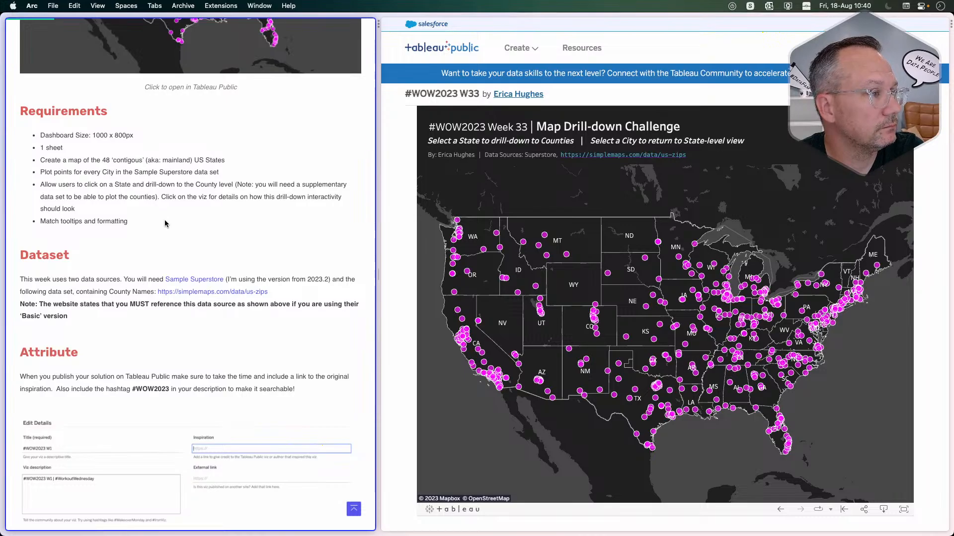
scroll(166, 223, up, 10)
scroll(166, 224, down, 8)
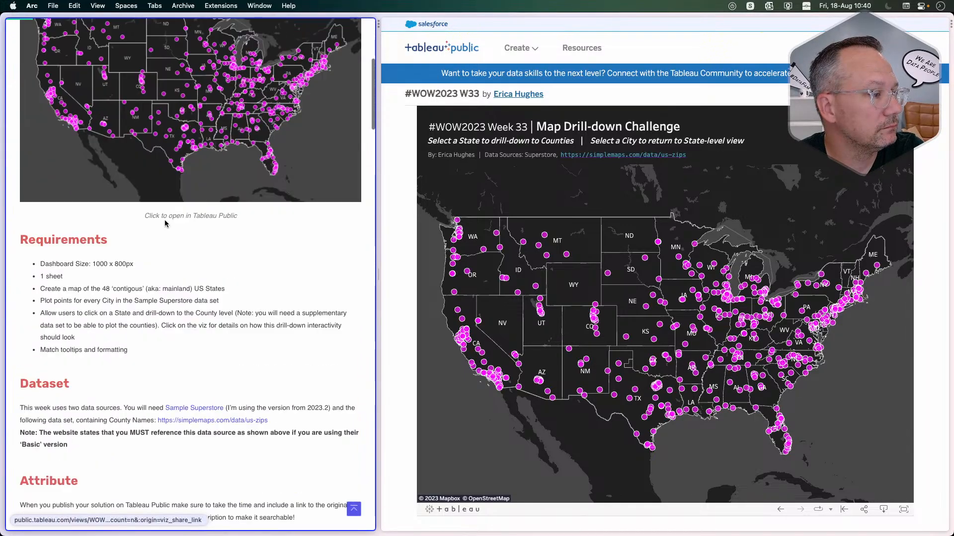
scroll(172, 317, up, 5)
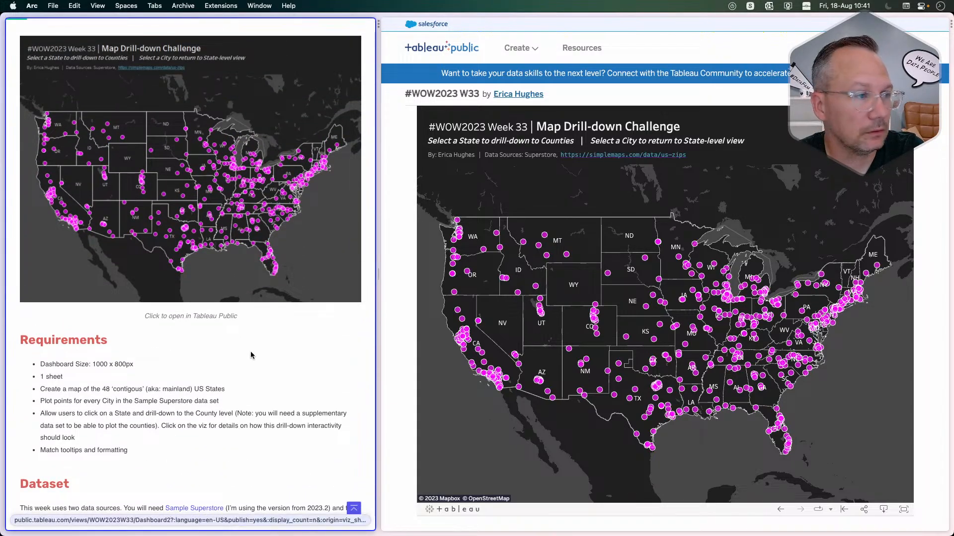
Step: Switch back to Tableau and apply a bright magenta custom color to the City layer's marks
key(super+Tab)
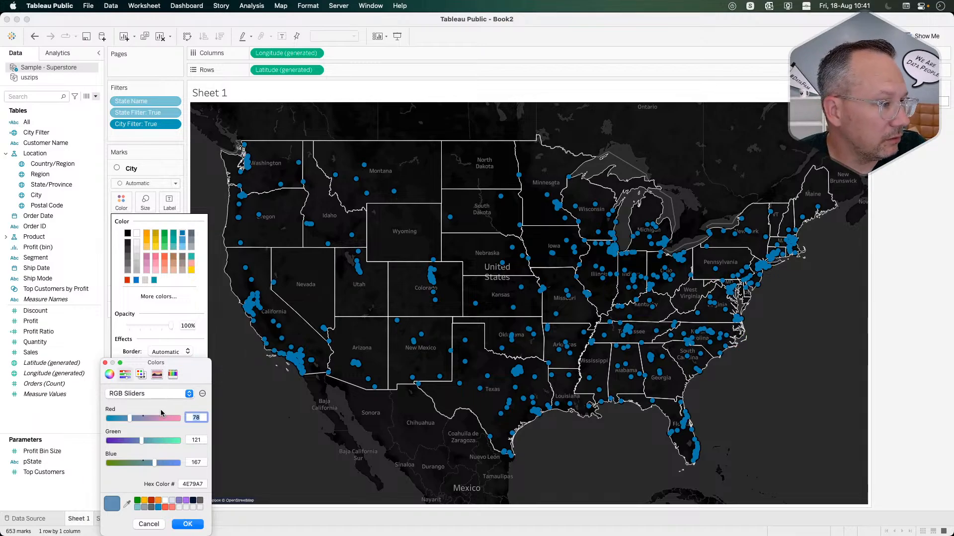
click(109, 374)
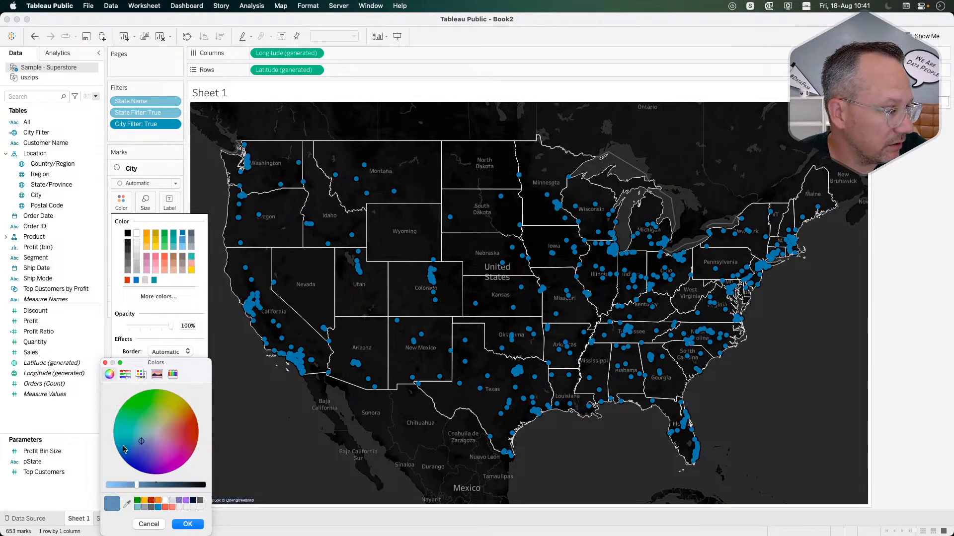
click(174, 459)
click(167, 454)
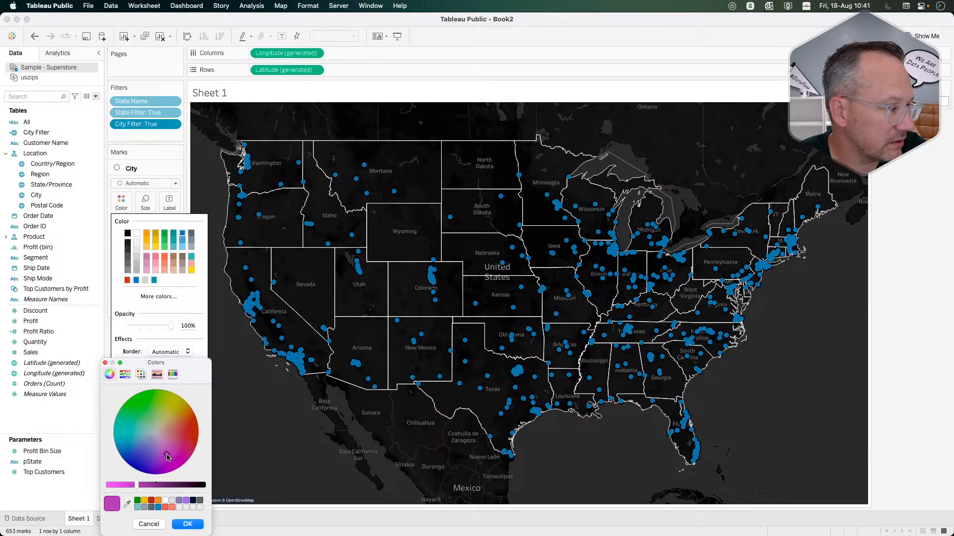
click(166, 463)
click(164, 456)
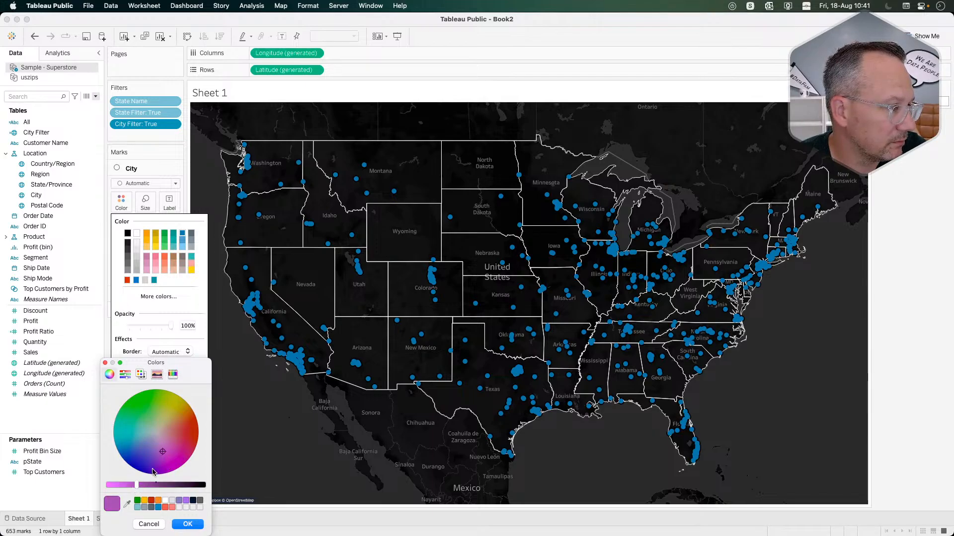
click(172, 460)
drag(136, 485, 118, 487)
click(187, 525)
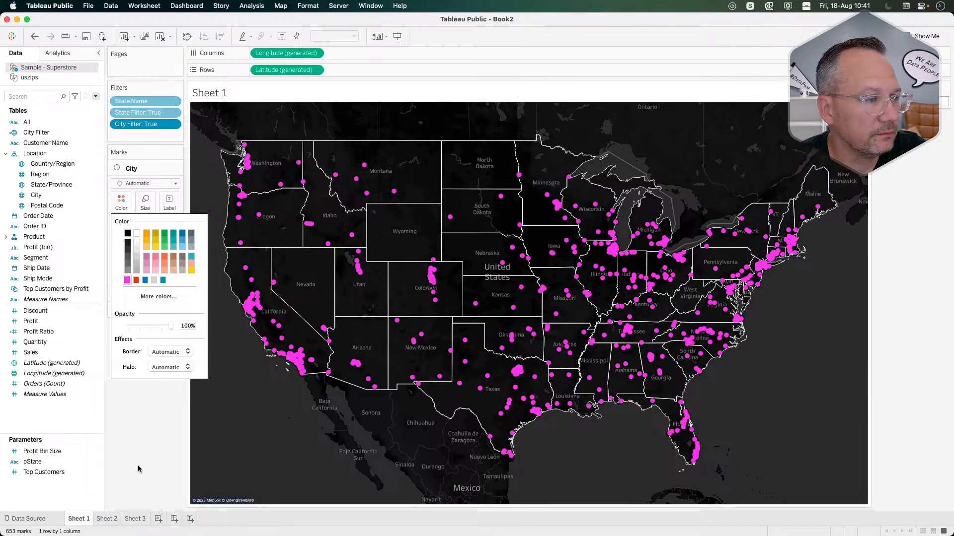
Step: Compare with the reference map, and give the City marks a white border and 51% opacity
key(super+Tab)
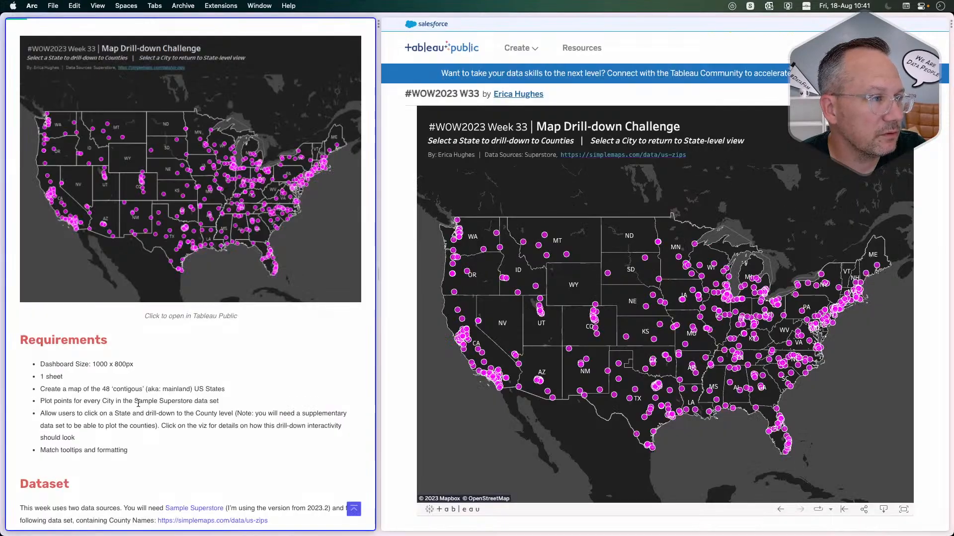
key(super+Tab)
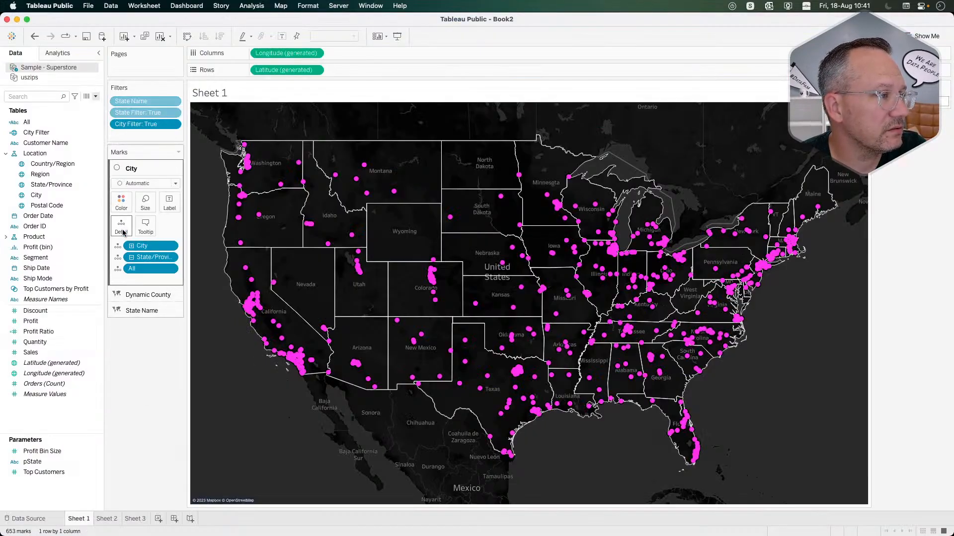
click(121, 206)
click(162, 351)
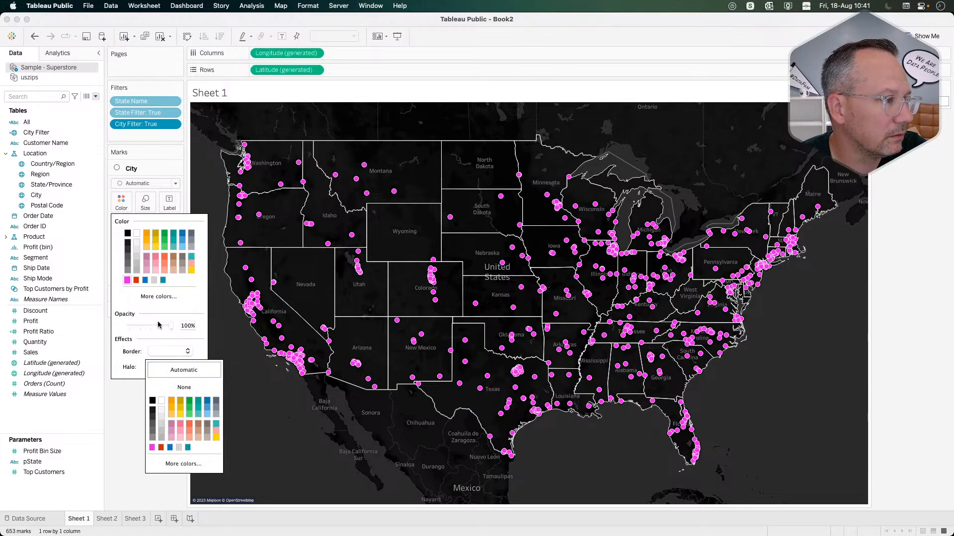
click(158, 324)
drag(160, 324, 149, 328)
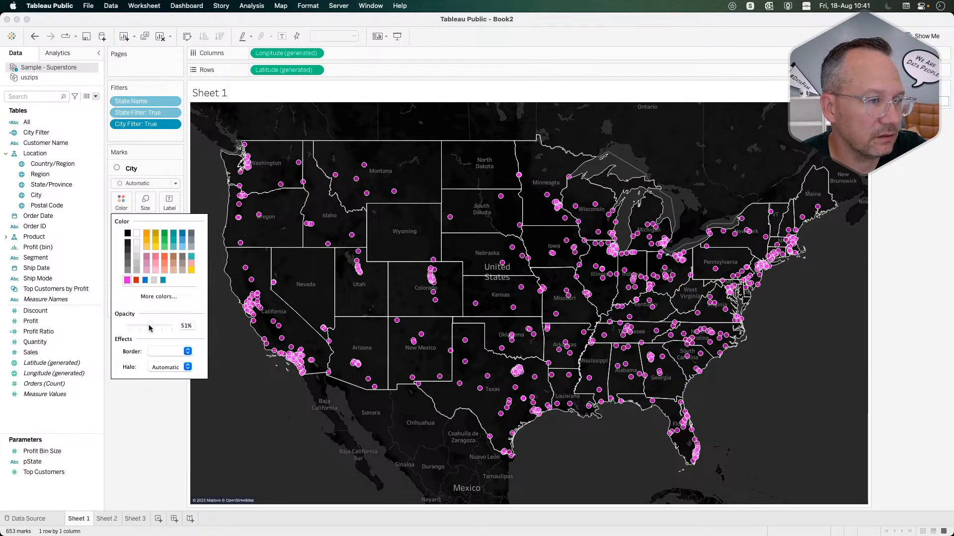
click(136, 434)
key(super+Tab)
key(super+Tab)
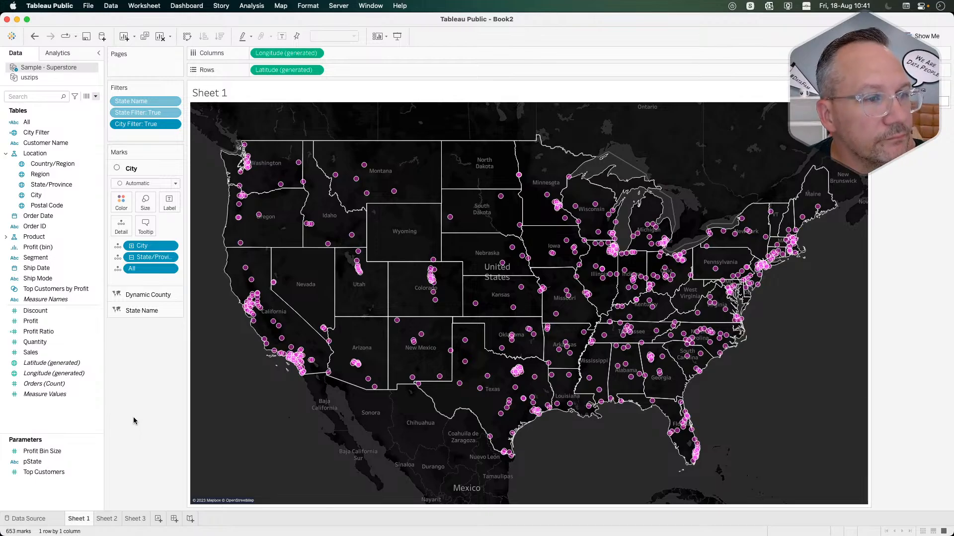
Step: Start a new calculated field named Highlight in the Sample - Superstore data source
click(95, 97)
click(86, 107)
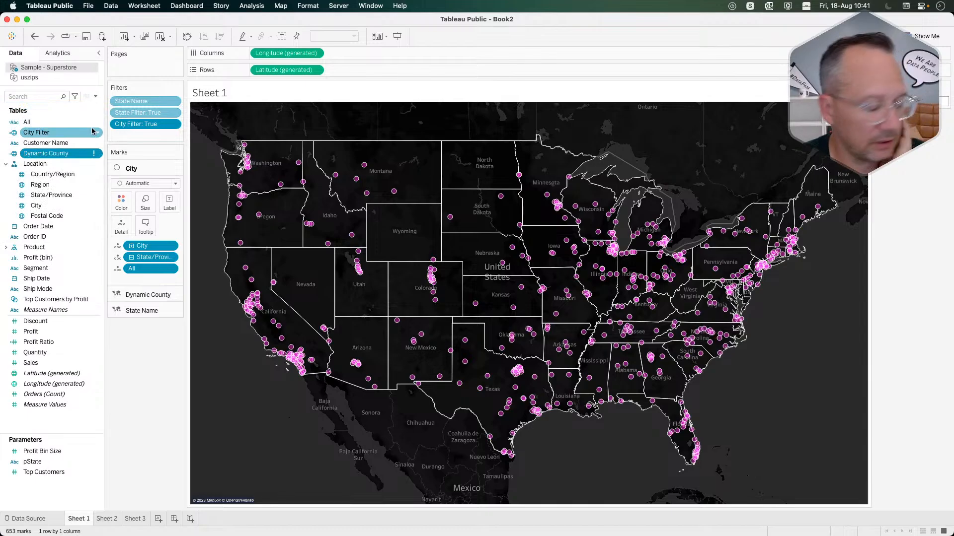
click(95, 96)
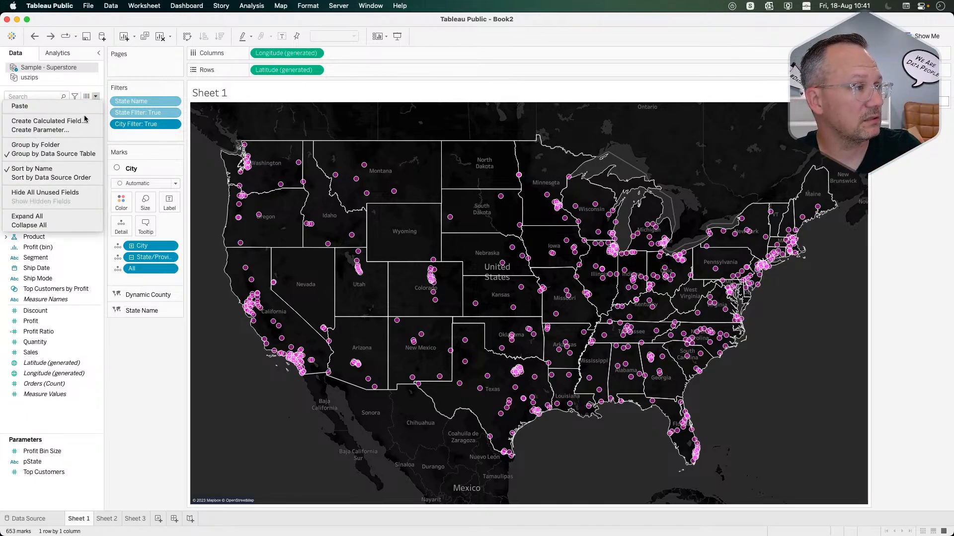
click(58, 122)
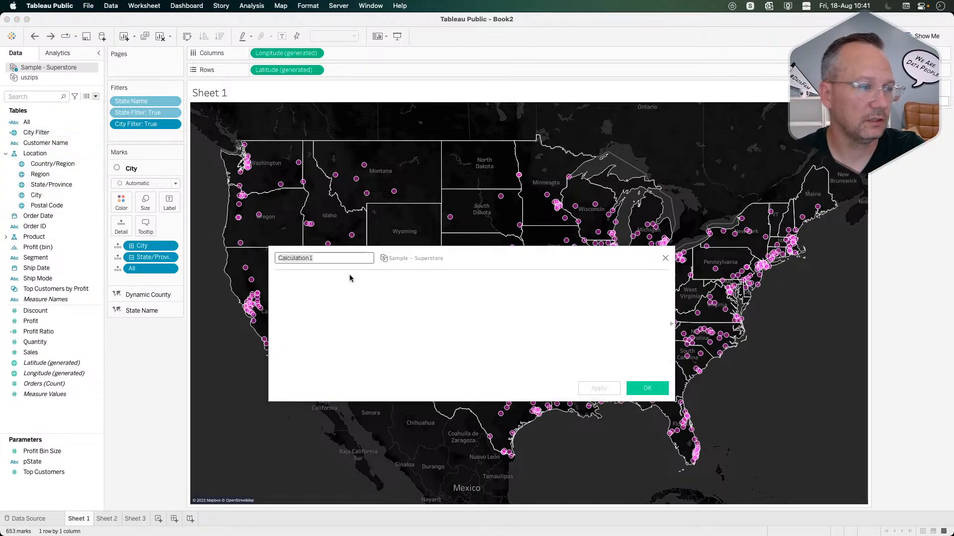
text(High)
key(BackSpace)
key(BackSpace)
key(BackSpace)
key(BackSpace)
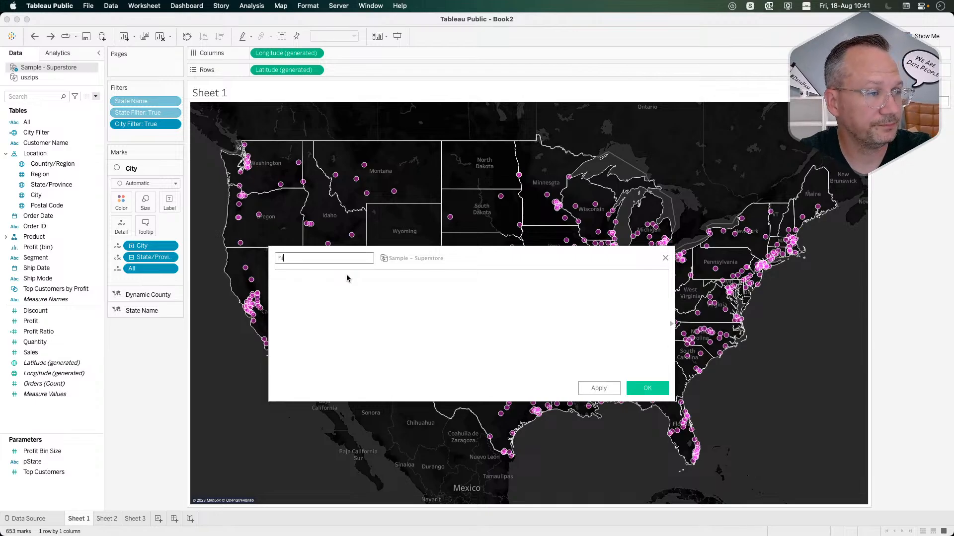
text(Highlight)
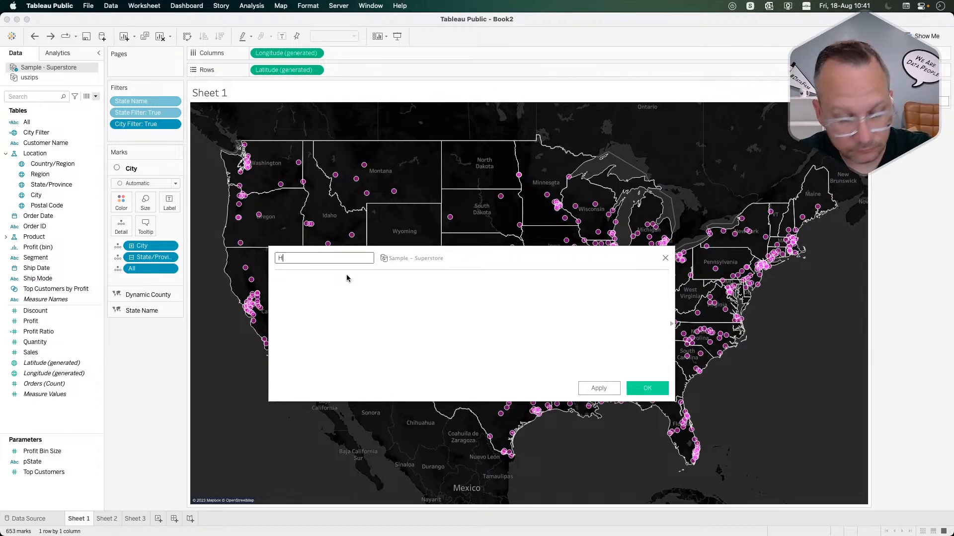
key(Tab)
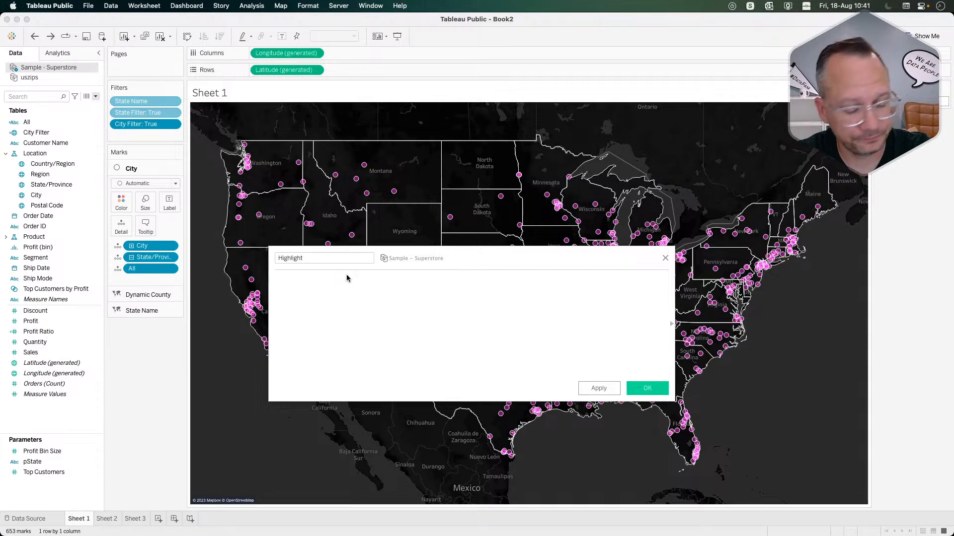
Step: Give the Highlight calculation the formula TRUE and save it
text("tru)
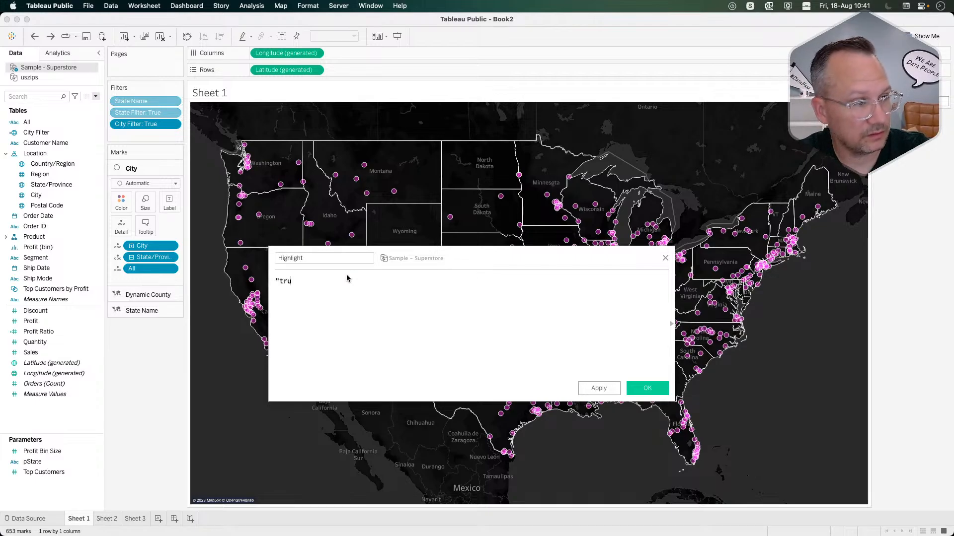
key(BackSpace)
key(BackSpace)
key(BackSpace)
key(BackSpace)
text(tru)
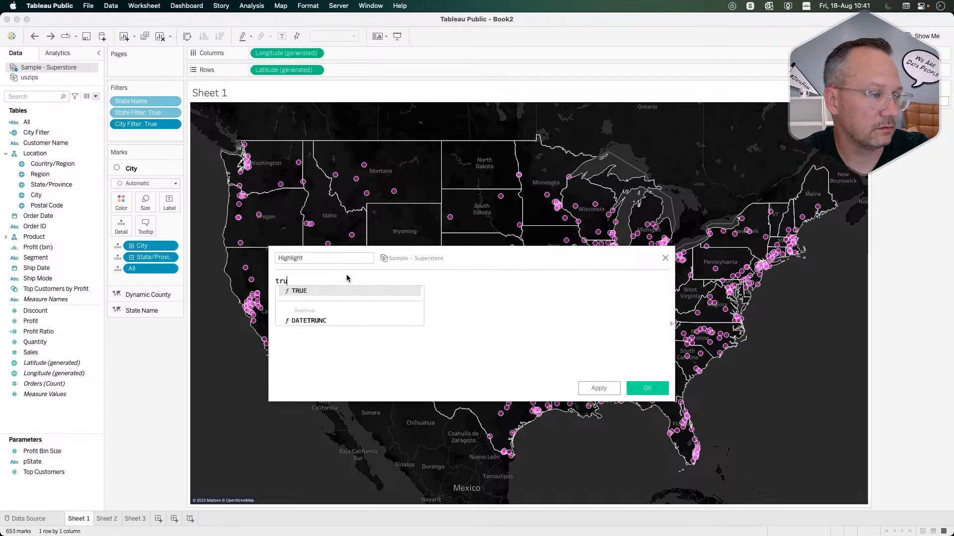
key(Return)
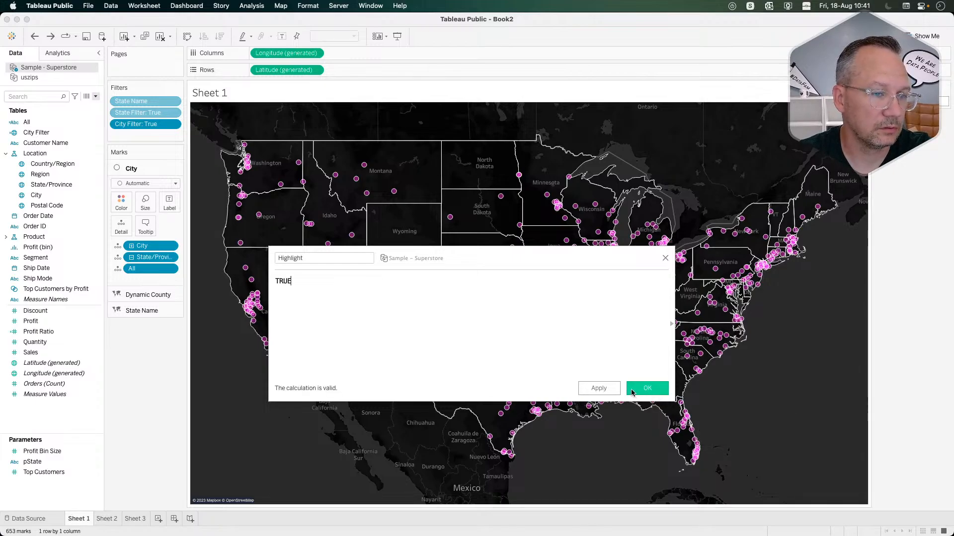
click(640, 393)
click(95, 97)
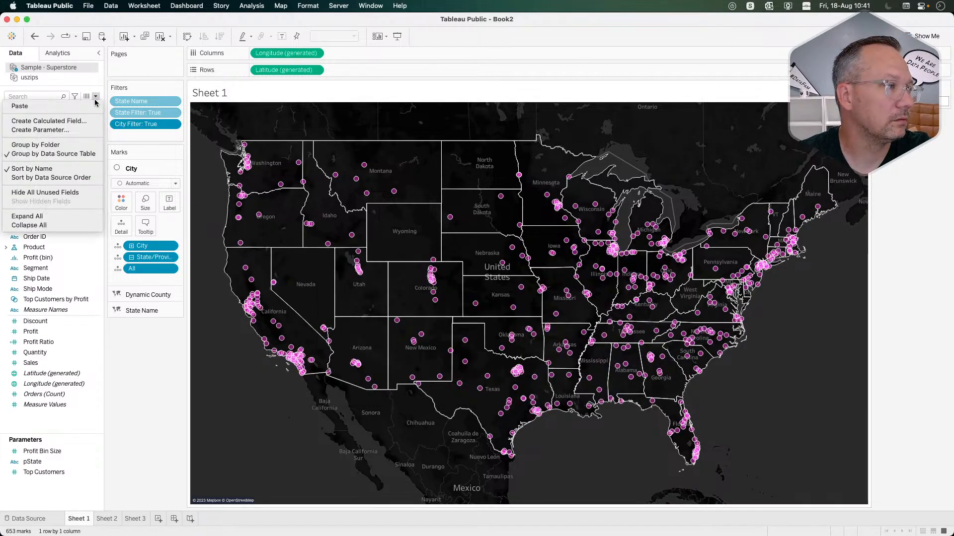
click(88, 107)
key(ctrl+z)
Step: Create a second calculated field named unhighlight in Sample - Superstore with the formula FALSE
click(96, 97)
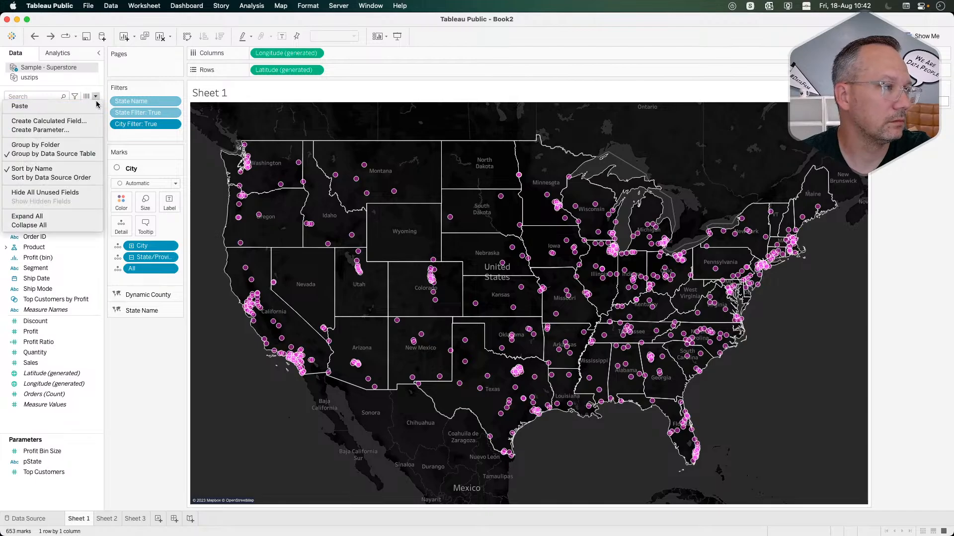
click(85, 119)
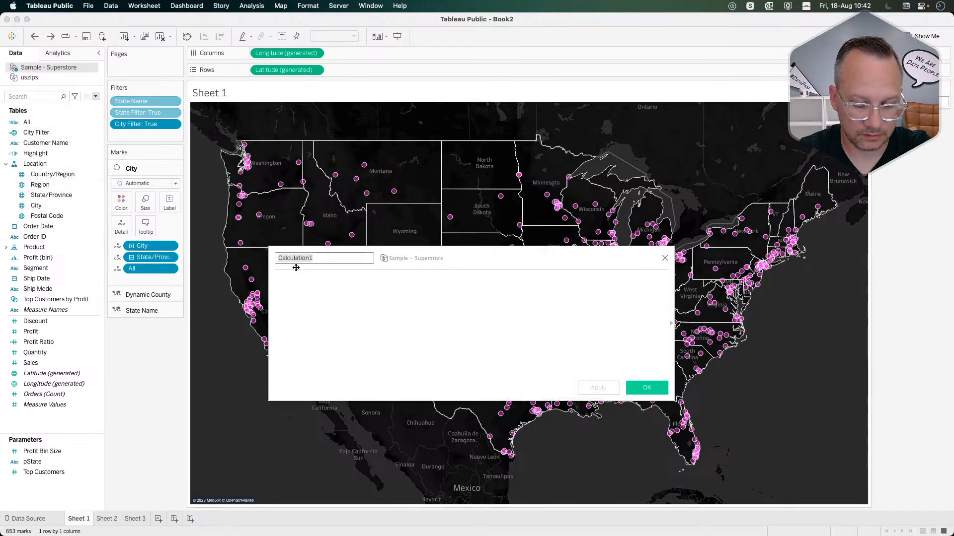
text(unlight)
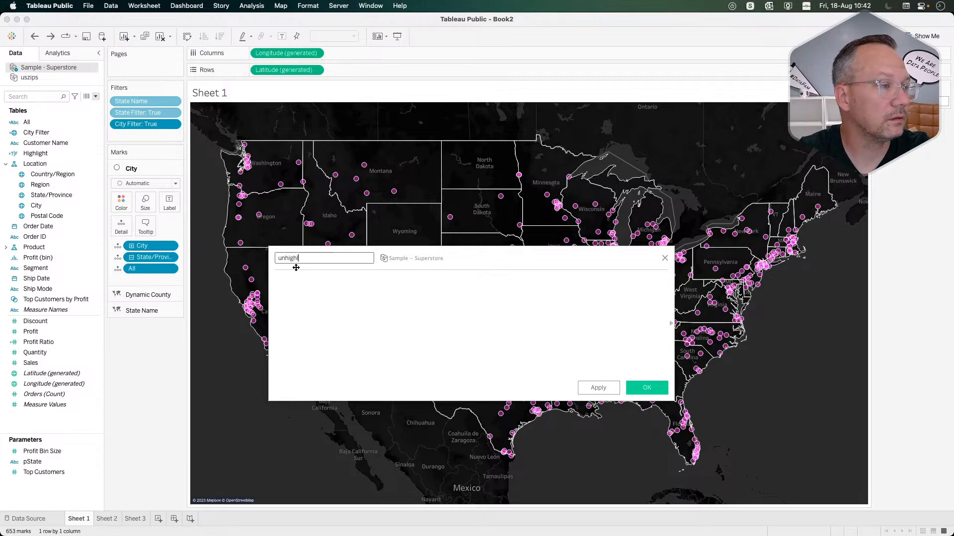
key(Tab)
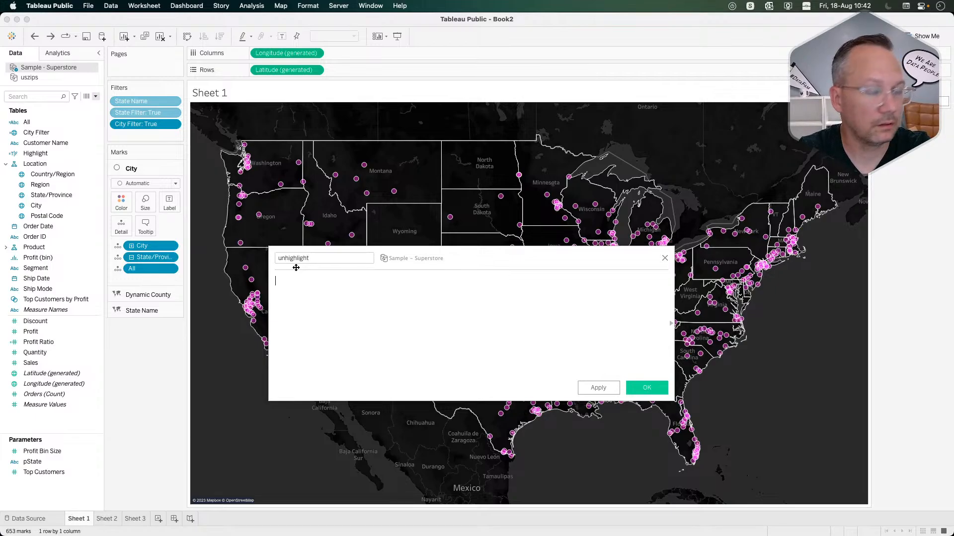
text(FALSE)
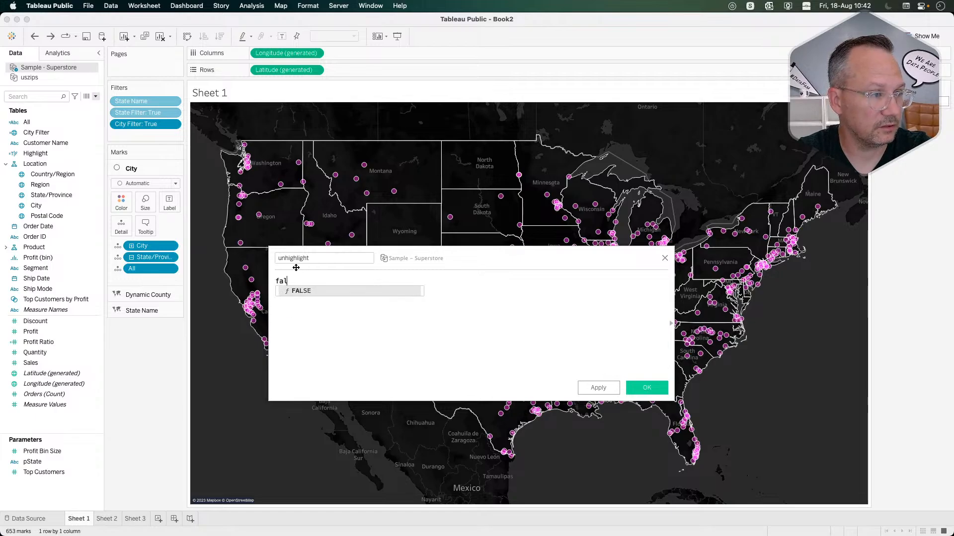
click(644, 388)
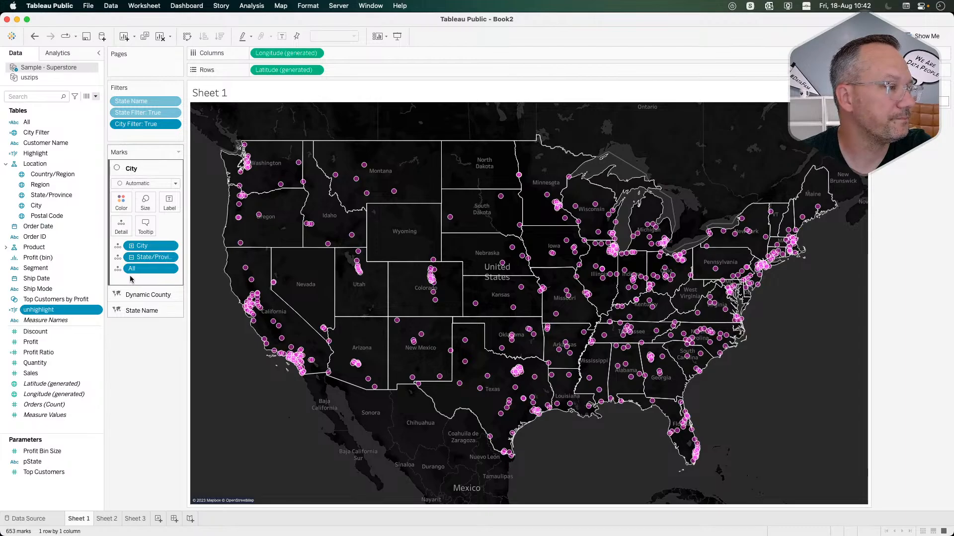
Step: Copy the Highlight and unhighlight calculated fields from Sample - Superstore into the uszips data source
click(141, 311)
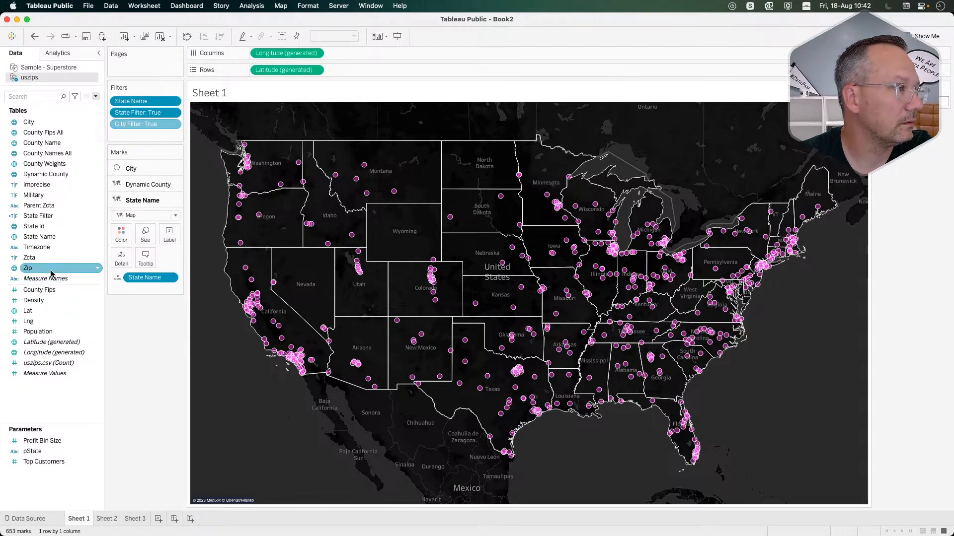
click(49, 68)
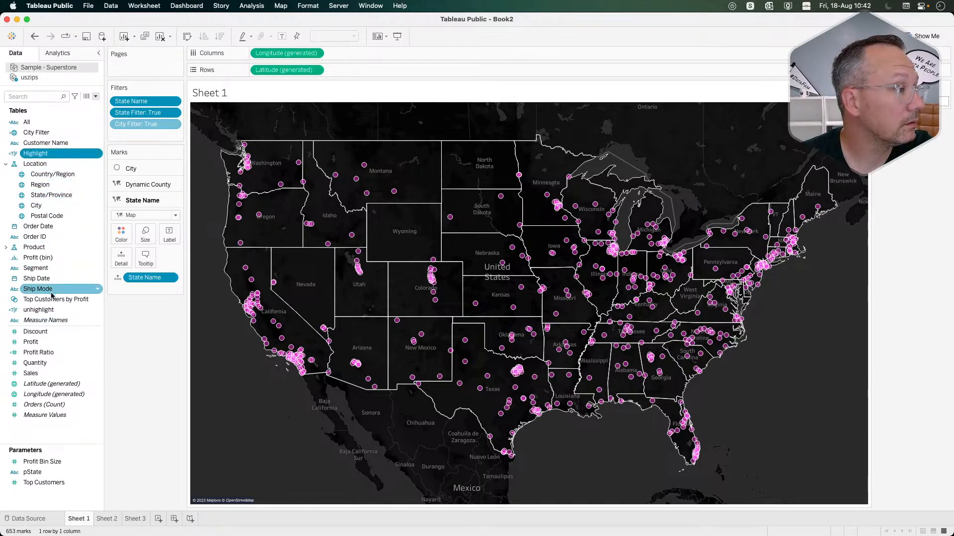
drag(47, 310, 50, 213)
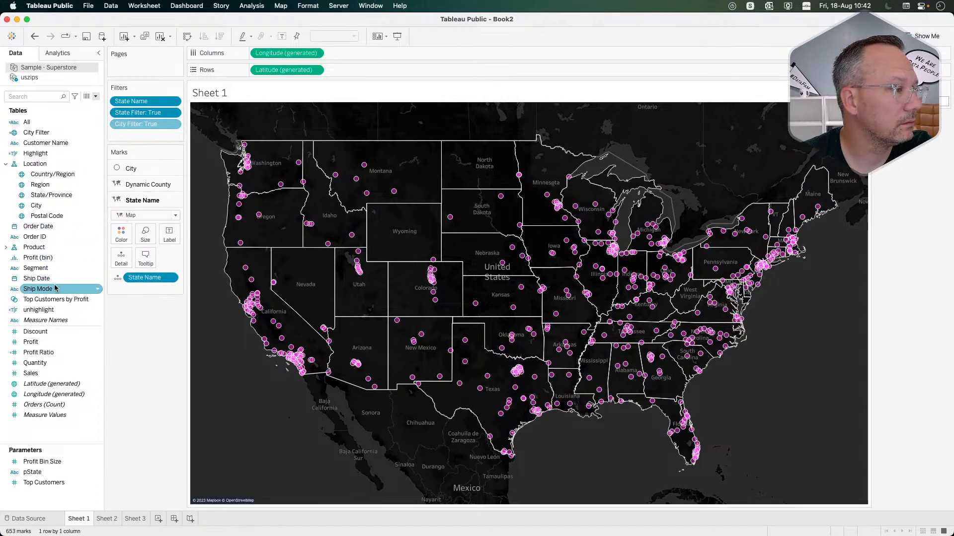
drag(52, 310, 47, 155)
right_click(44, 311)
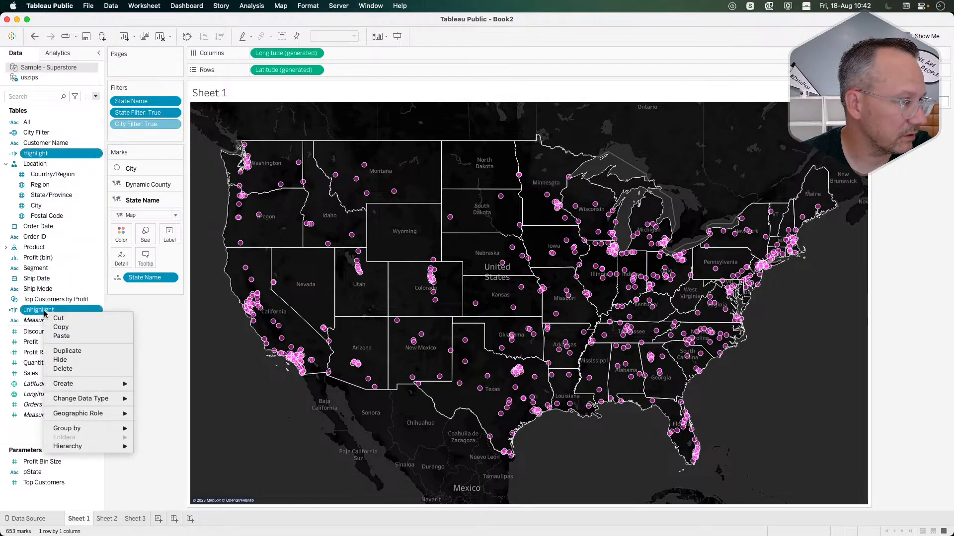
click(62, 329)
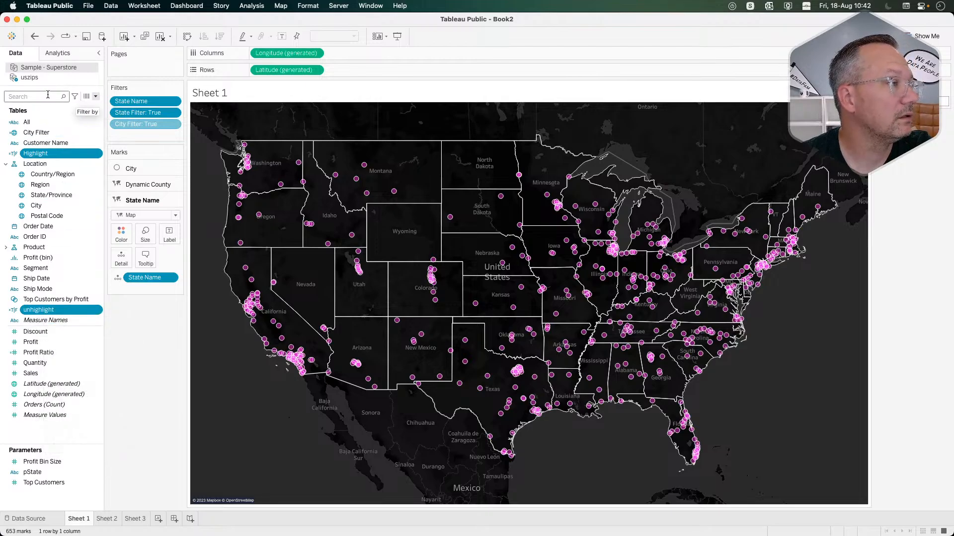
click(49, 79)
right_click(46, 407)
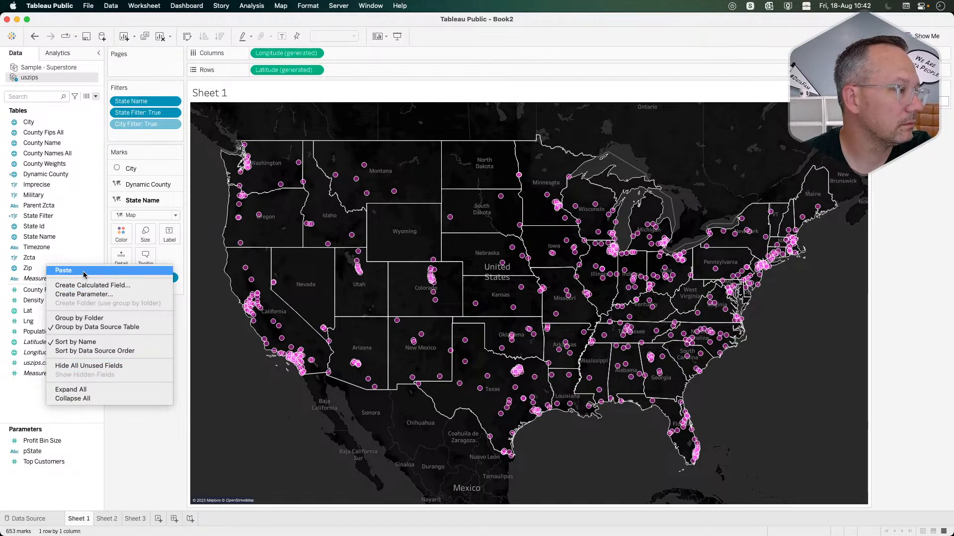
click(63, 270)
click(63, 68)
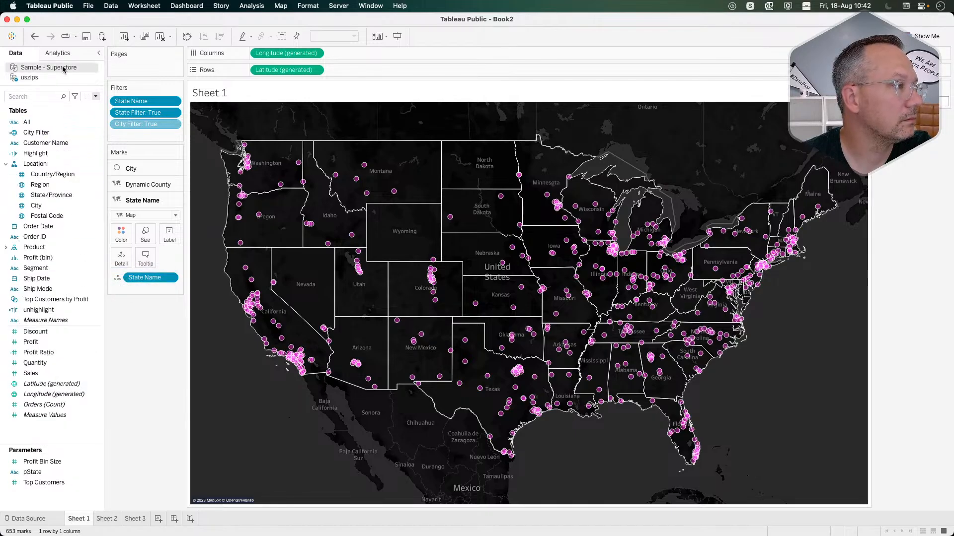
Step: Add the uszips Highlight and unhighlight fields to the State Name layer as detail
click(55, 77)
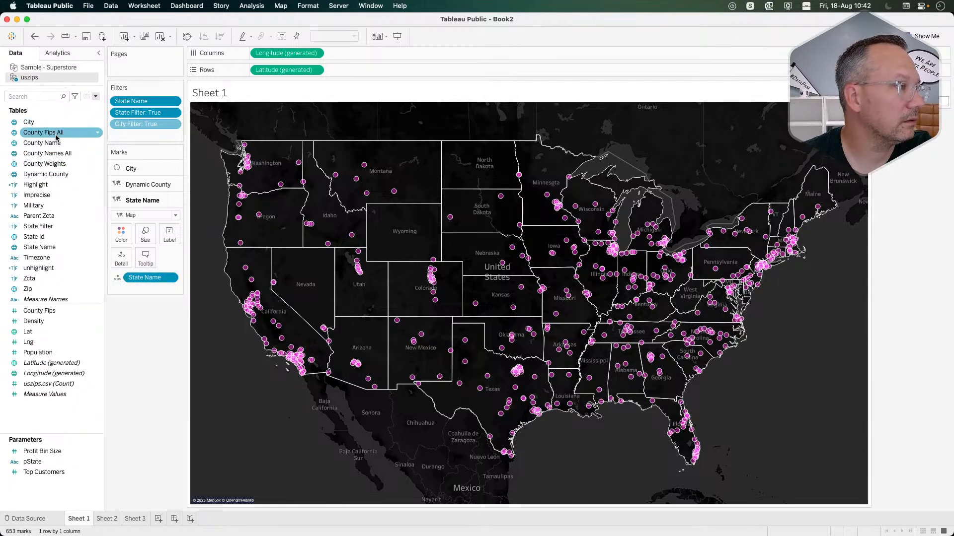
click(50, 184)
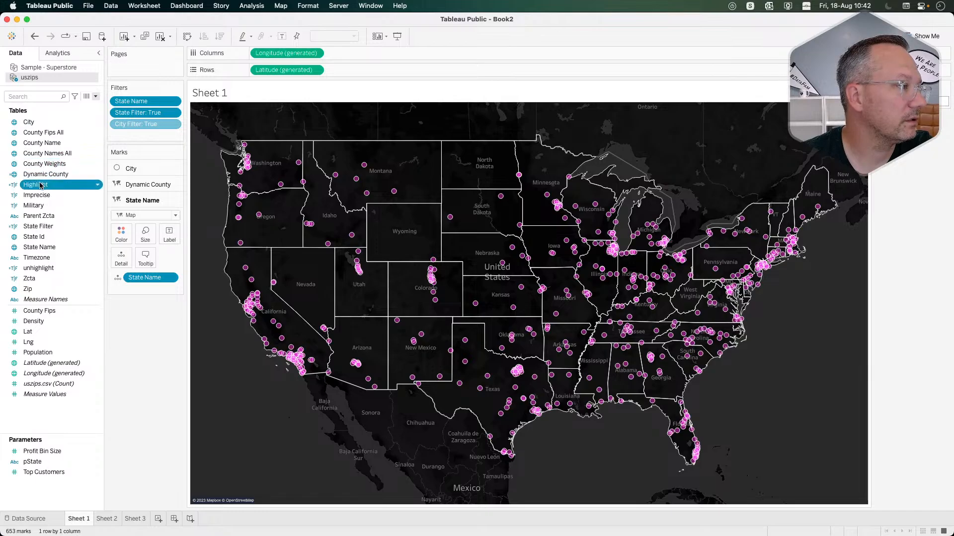
super+click(45, 269)
drag(46, 268, 142, 269)
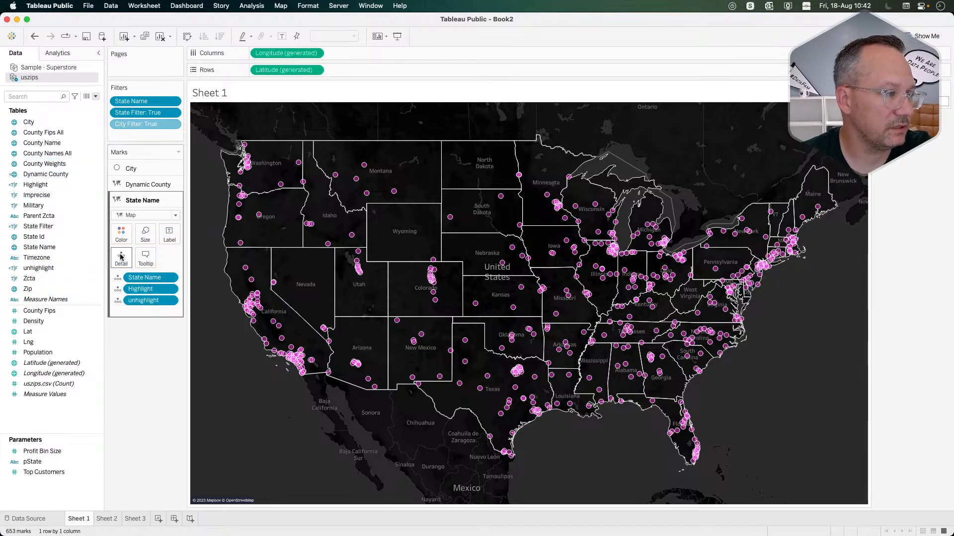
Step: Add the uszips Highlight and unhighlight fields to the Dynamic County layer as detail
click(130, 184)
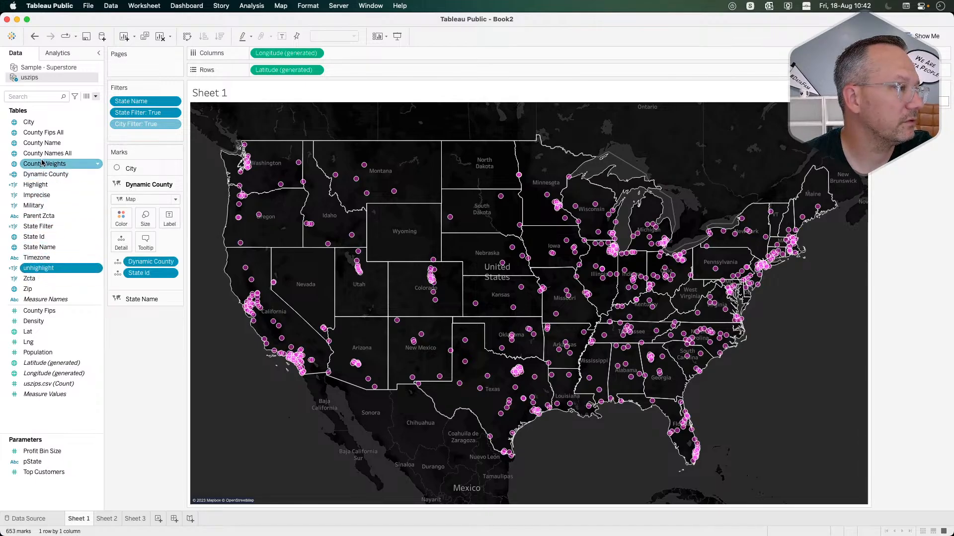
super+click(48, 186)
drag(49, 186, 121, 238)
Step: Add the Sample - Superstore Highlight and unhighlight fields to the City layer as detail
click(128, 171)
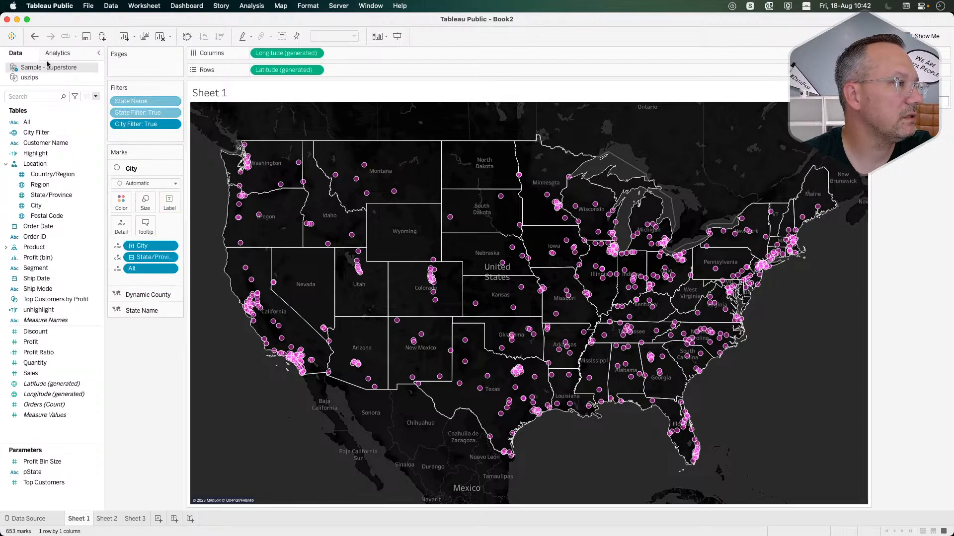
click(36, 153)
super+click(42, 195)
super+click(42, 195)
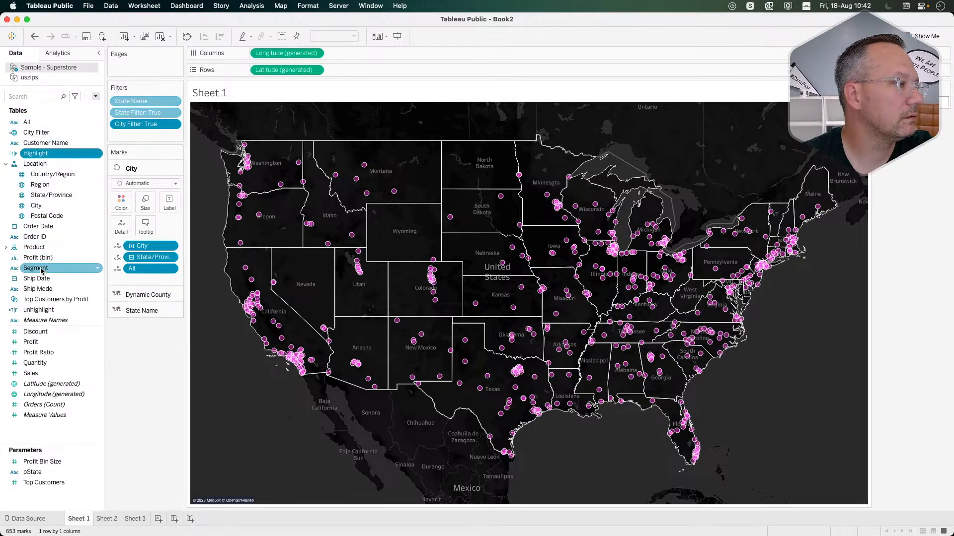
super+click(39, 310)
drag(38, 310, 121, 226)
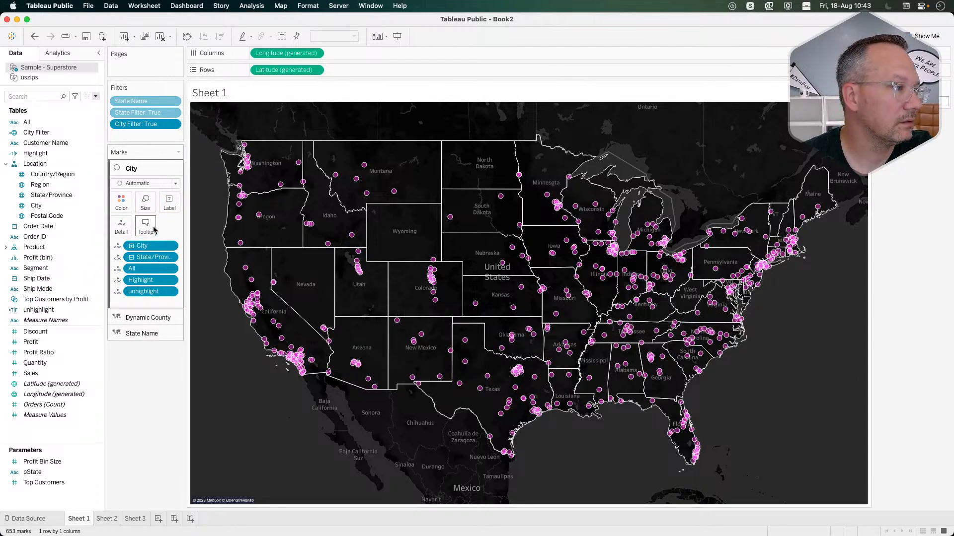
Step: Exclude the All, Highlight and unhighlight fields from the City layer's tooltip
click(170, 269)
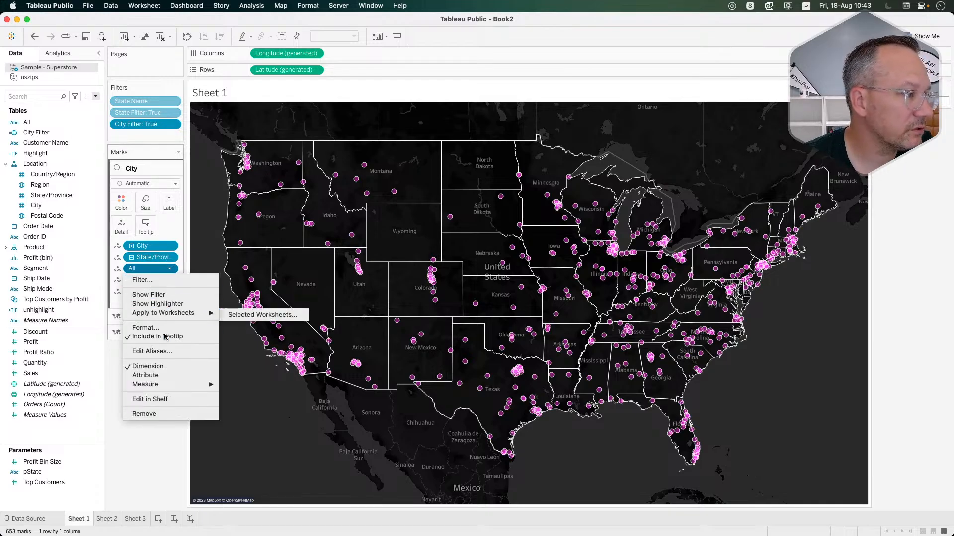
click(165, 336)
click(169, 280)
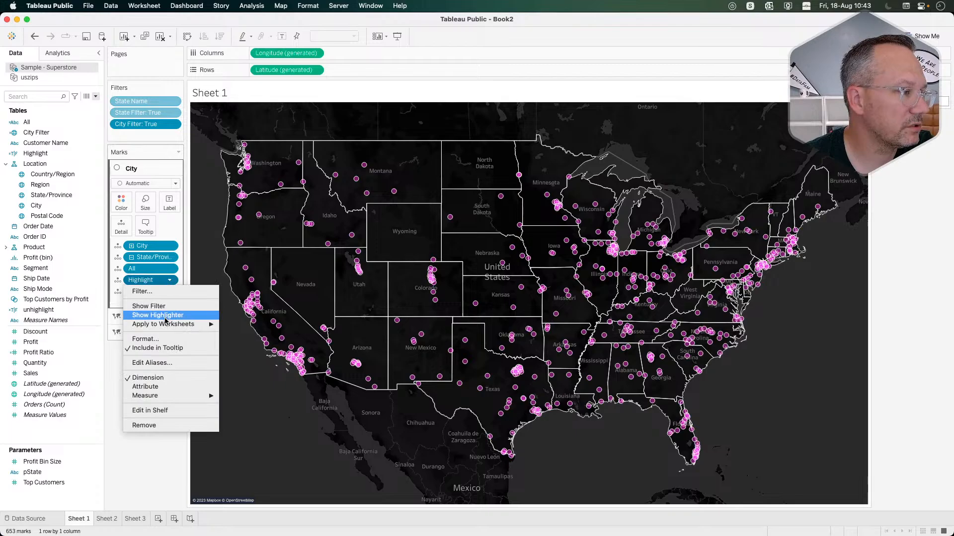
click(161, 351)
click(169, 291)
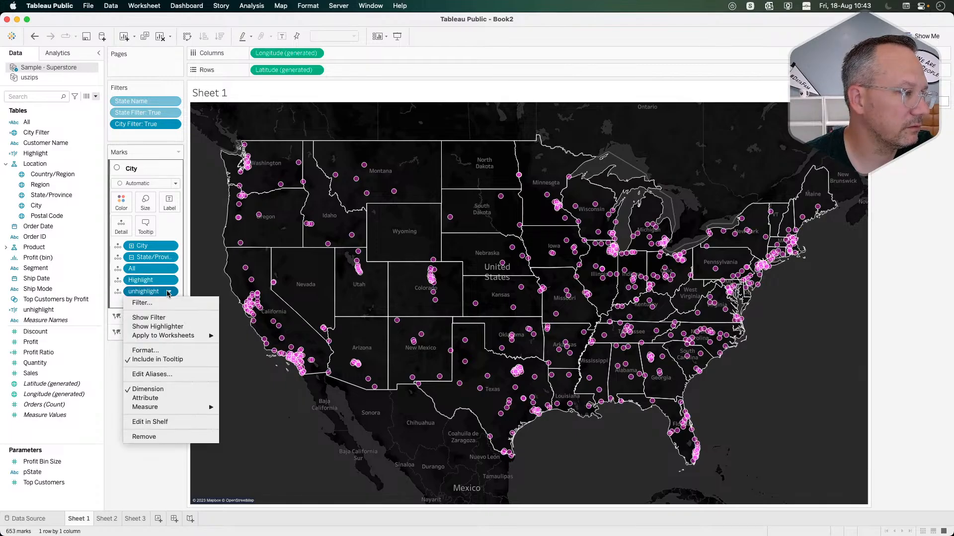
click(164, 360)
Step: Exclude the Highlight and unhighlight fields from the Dynamic County layer's tooltip
click(152, 319)
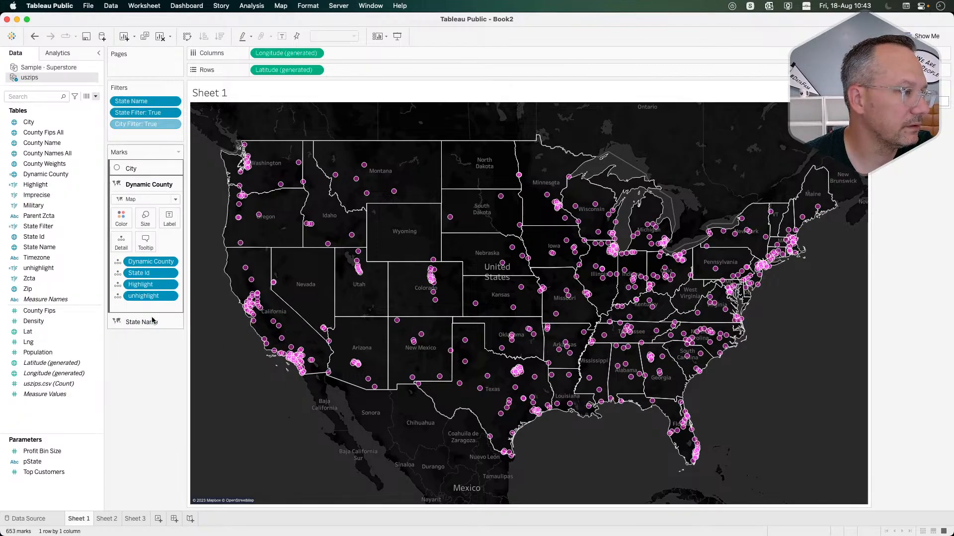
click(169, 284)
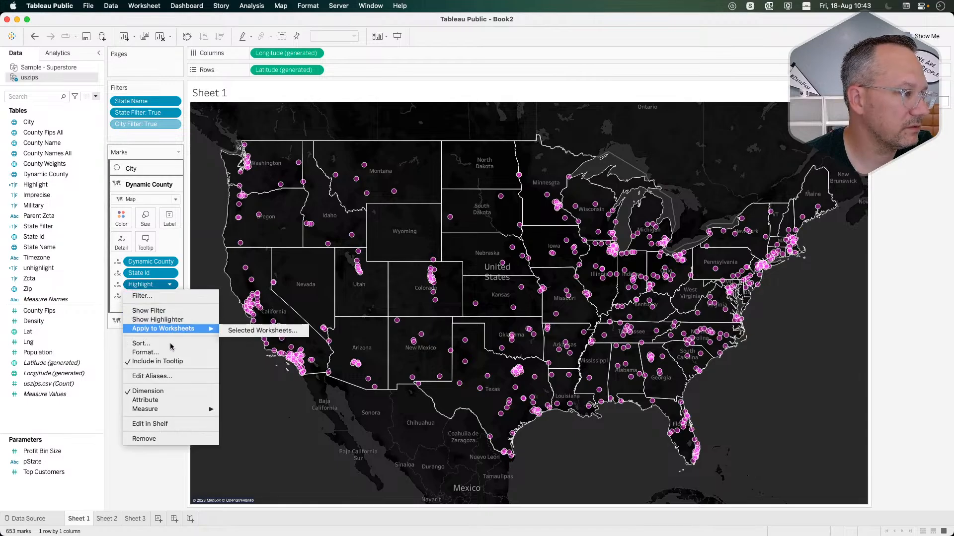
click(162, 361)
click(169, 295)
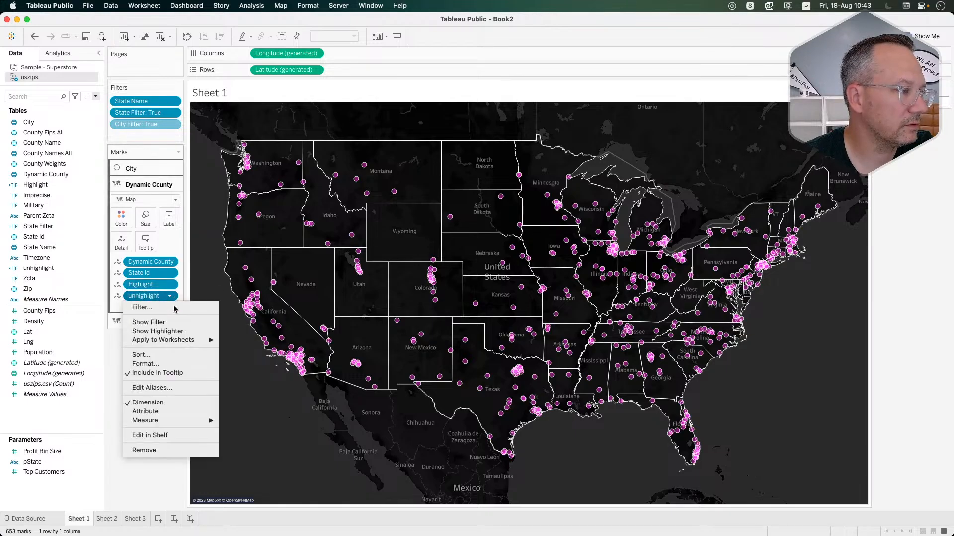
click(170, 372)
Step: Check the Highlight field's tooltip setting on the State Name layer and inspect the tooltip over Texas
click(144, 321)
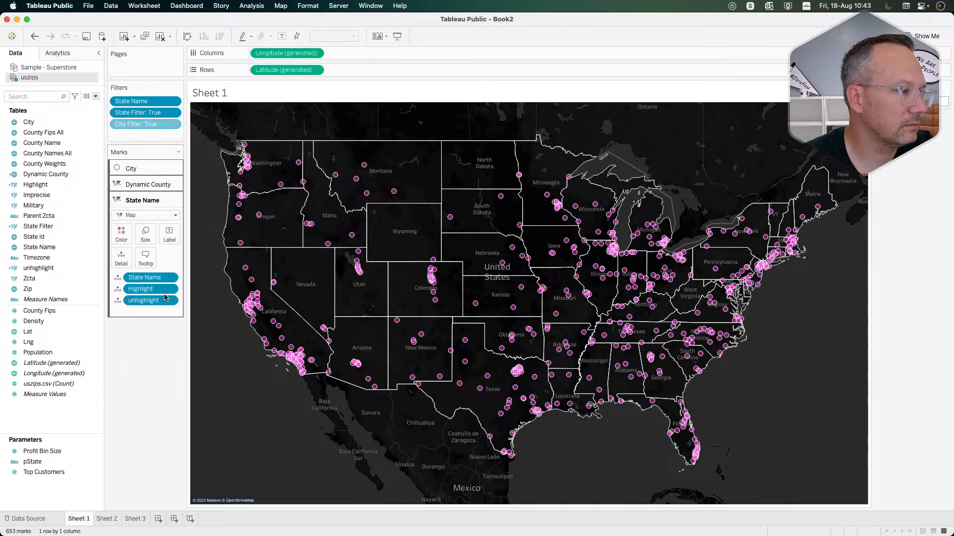
click(170, 289)
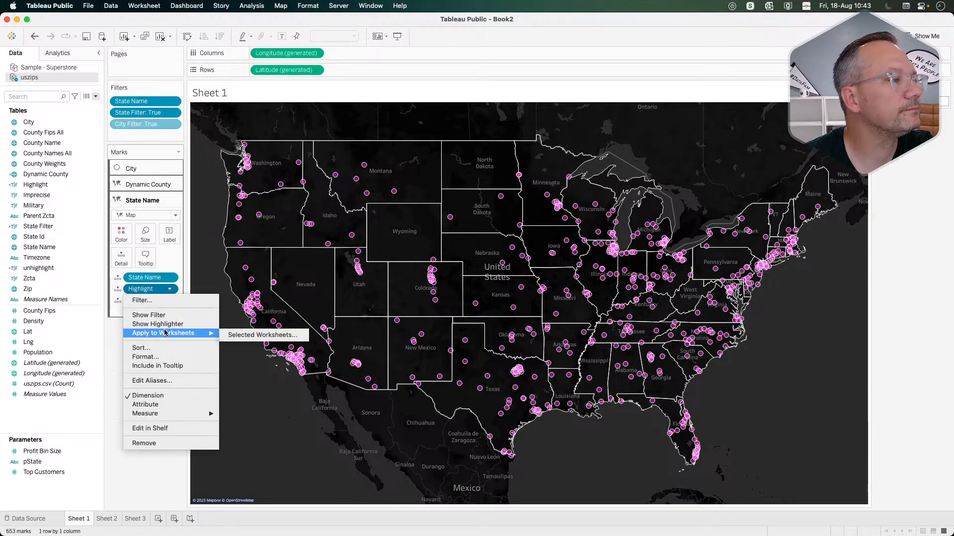
click(160, 366)
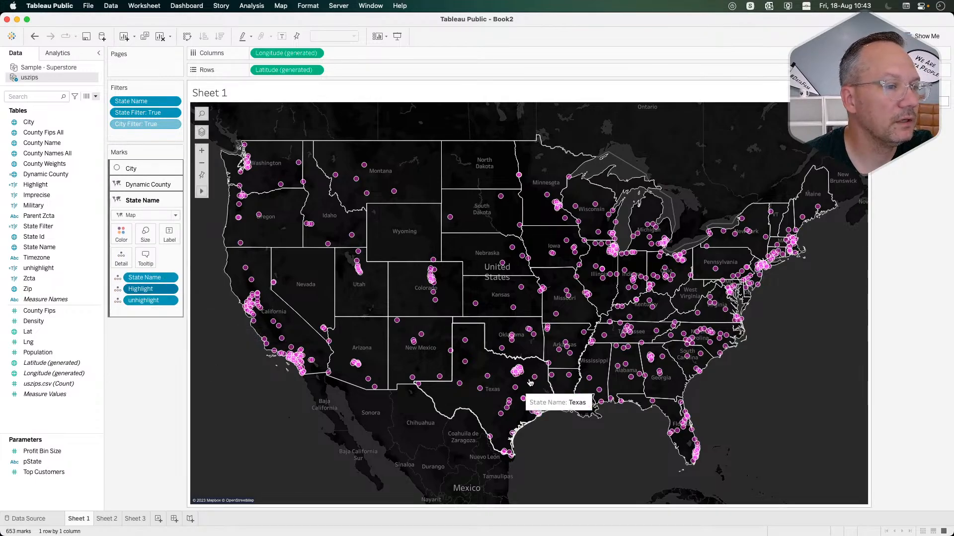
mouse_move(515, 376)
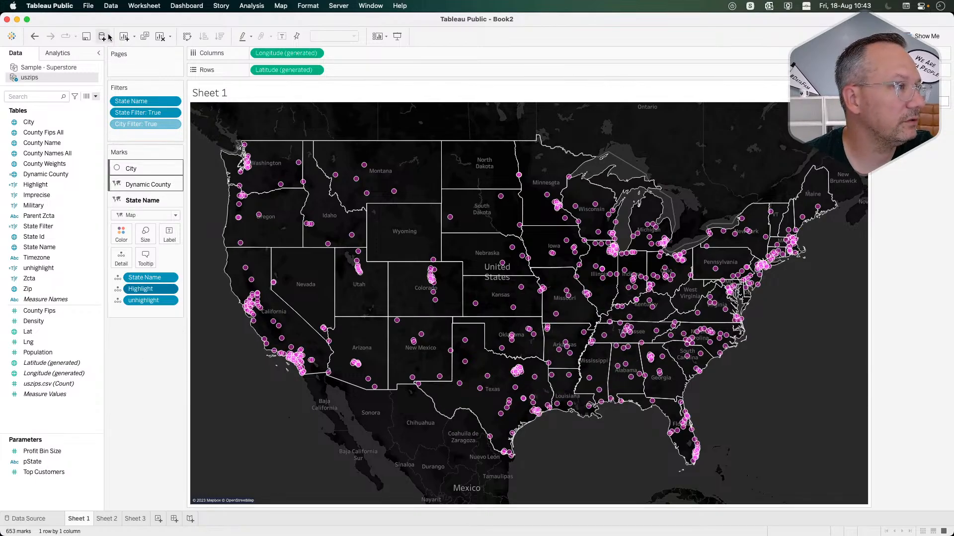
Step: Start a worksheet filter action sourced from Sample - Superstore on Sheet 1 (uszips) only, showing all values when the selection is cleared
click(143, 6)
click(154, 76)
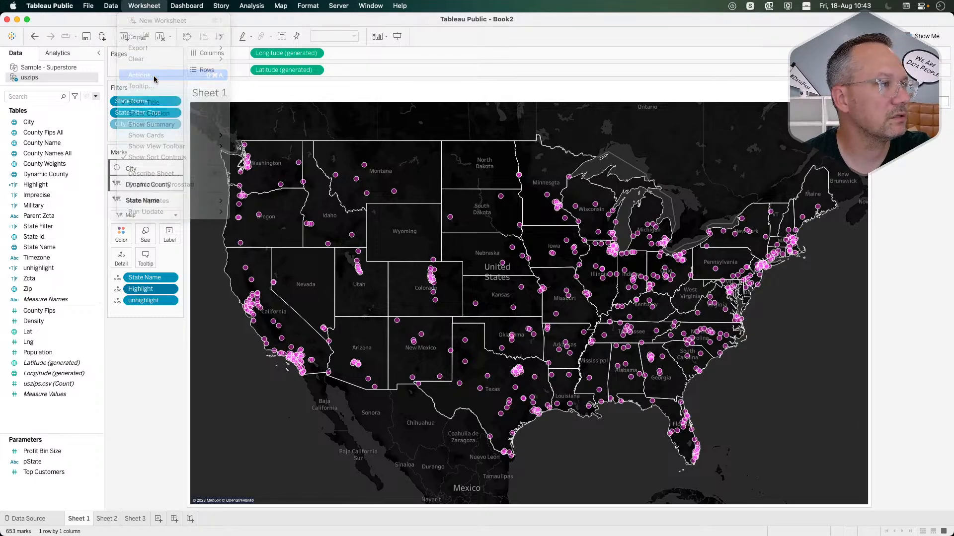
click(360, 349)
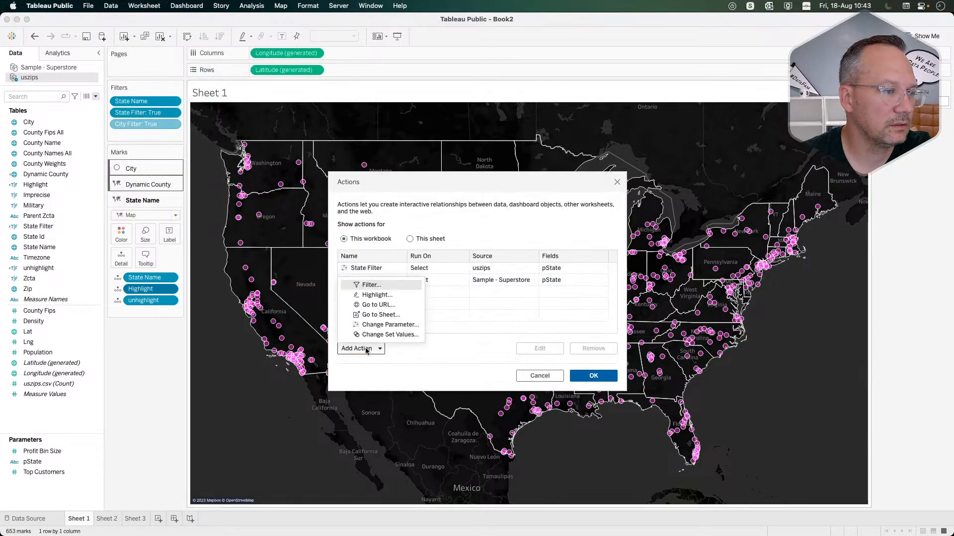
click(375, 288)
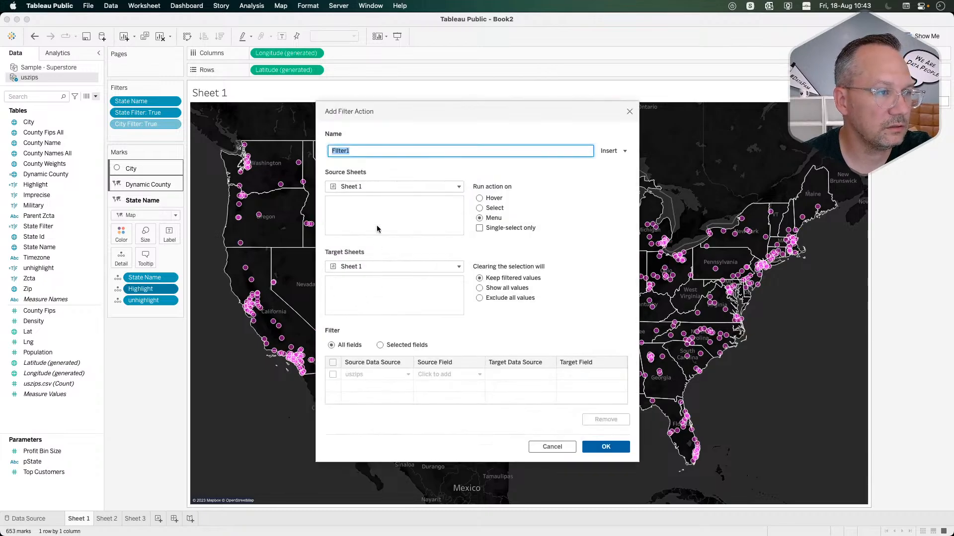
click(363, 187)
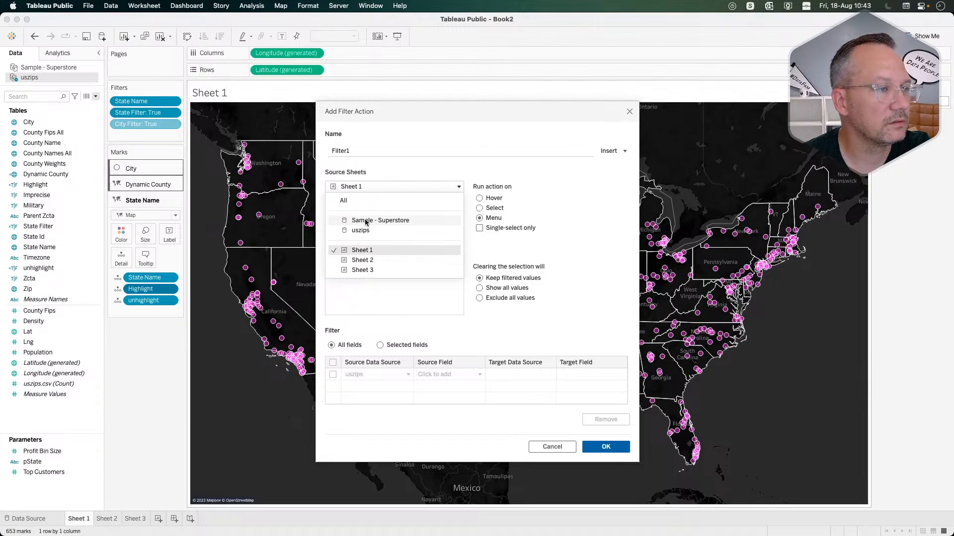
click(366, 221)
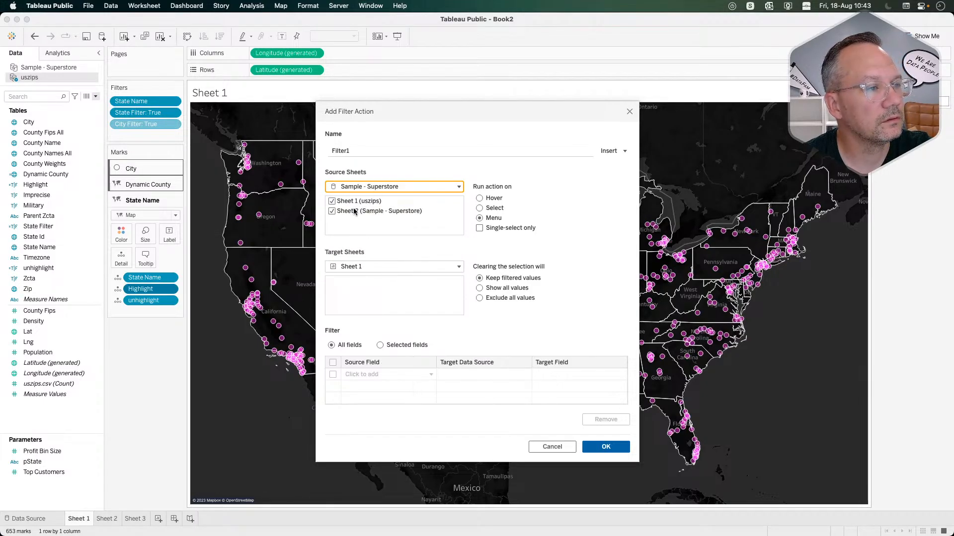
click(354, 211)
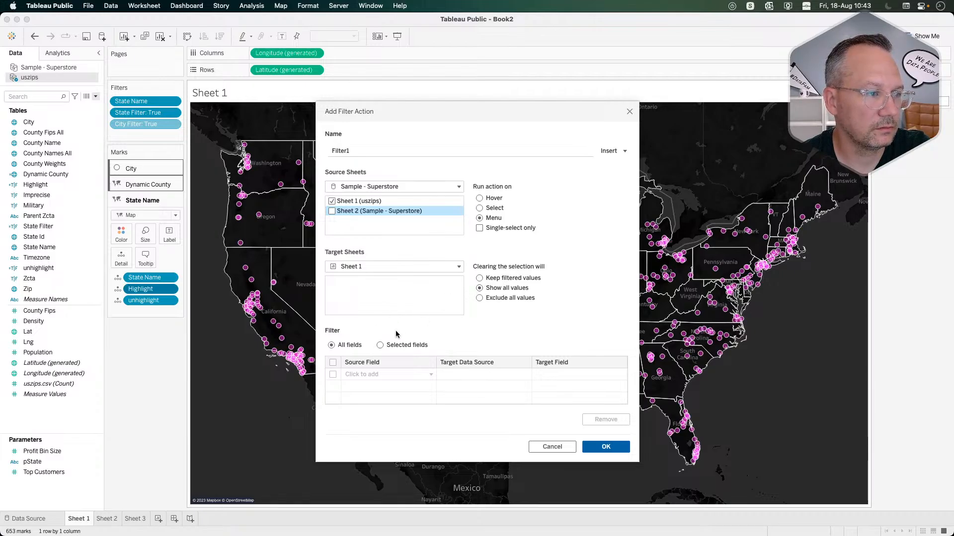
Step: Limit the filter action to selected fields, mapping Highlight to unhighlight in Sample - Superstore, and save the action
click(380, 344)
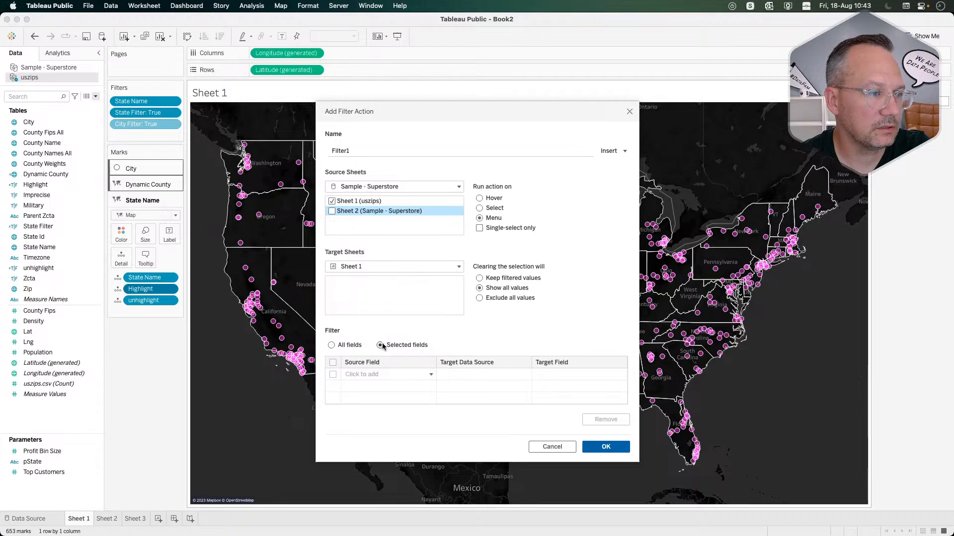
click(351, 375)
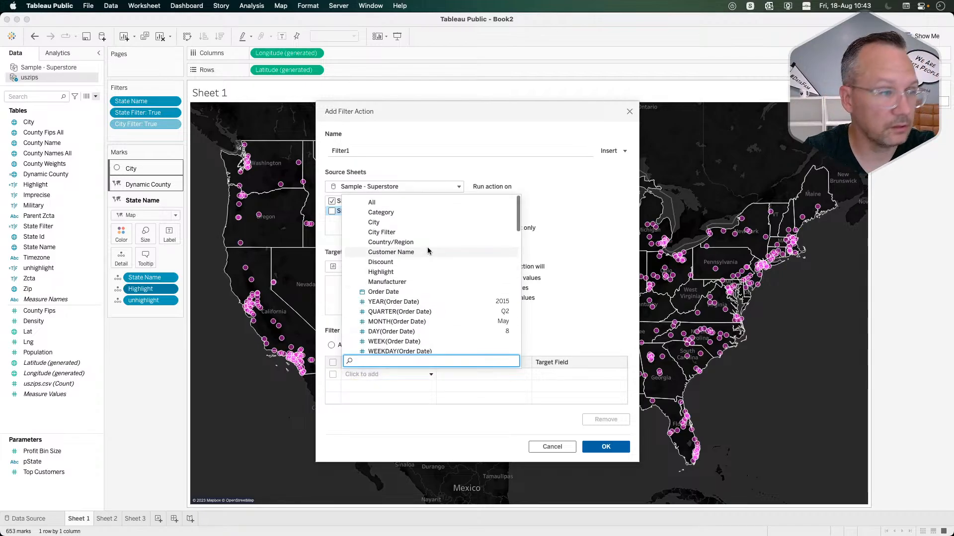
click(392, 272)
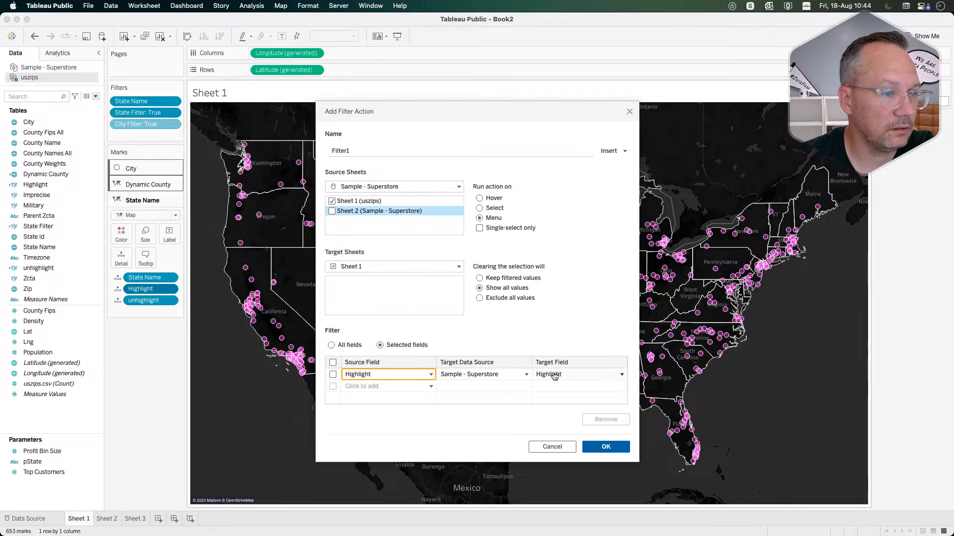
click(554, 375)
click(524, 422)
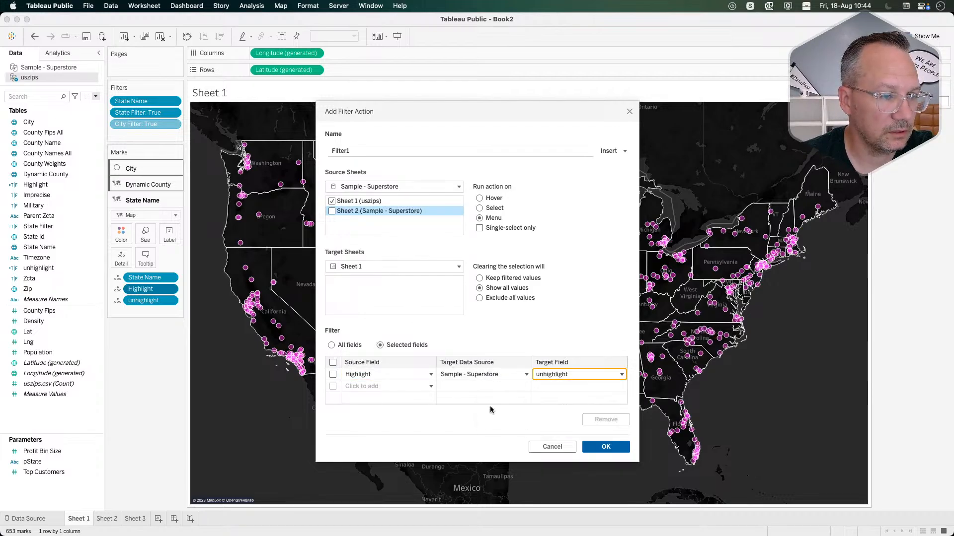
click(601, 450)
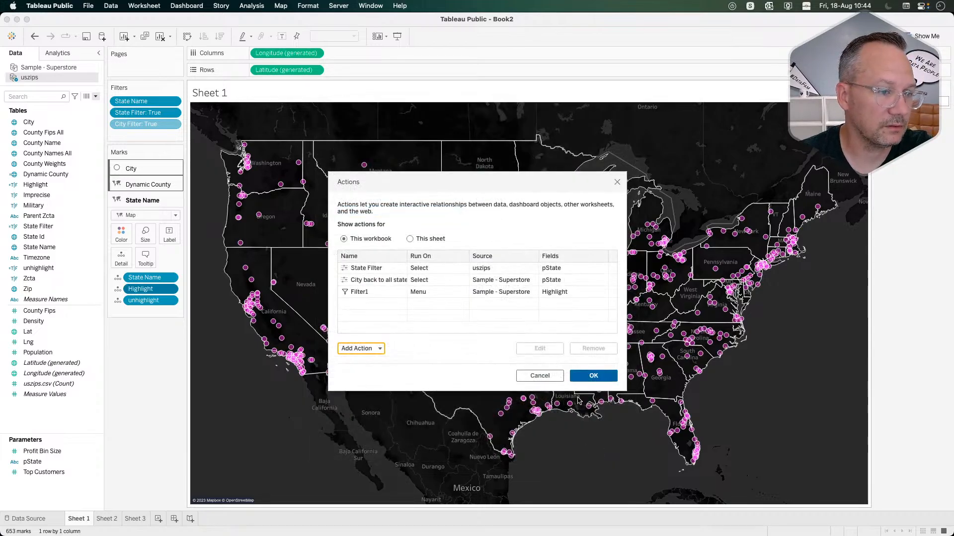
click(583, 376)
Step: Create a new dashboard containing Sheet 1 and remove the pState parameter control from it
click(174, 519)
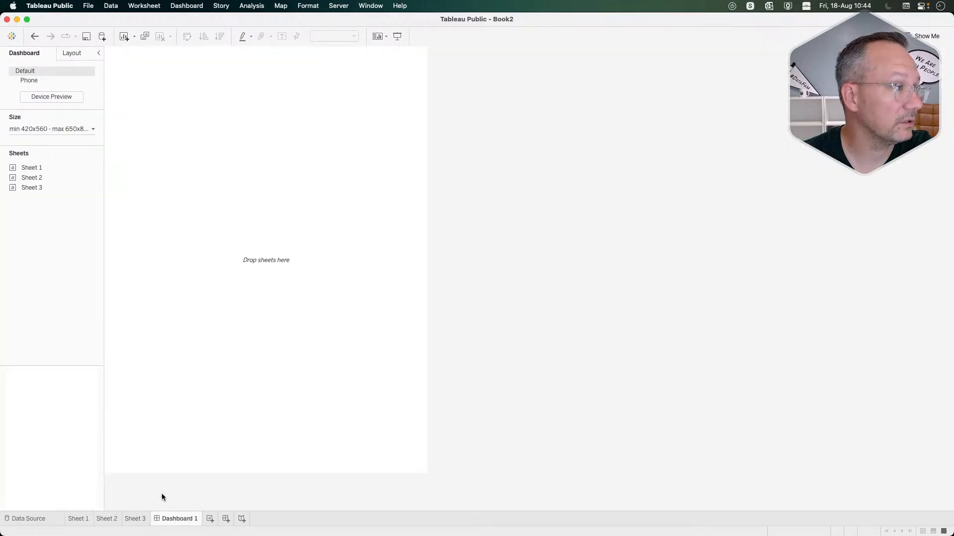
double_click(34, 167)
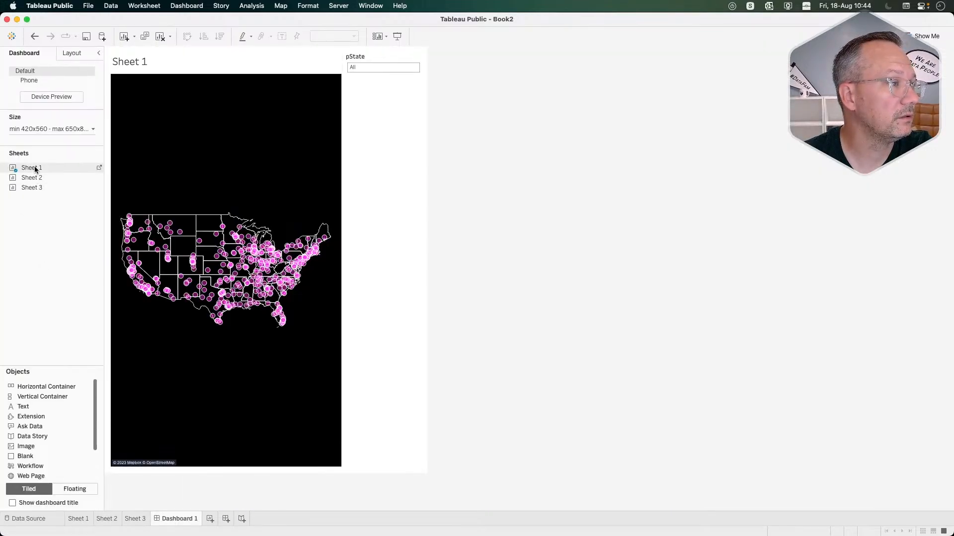
click(418, 85)
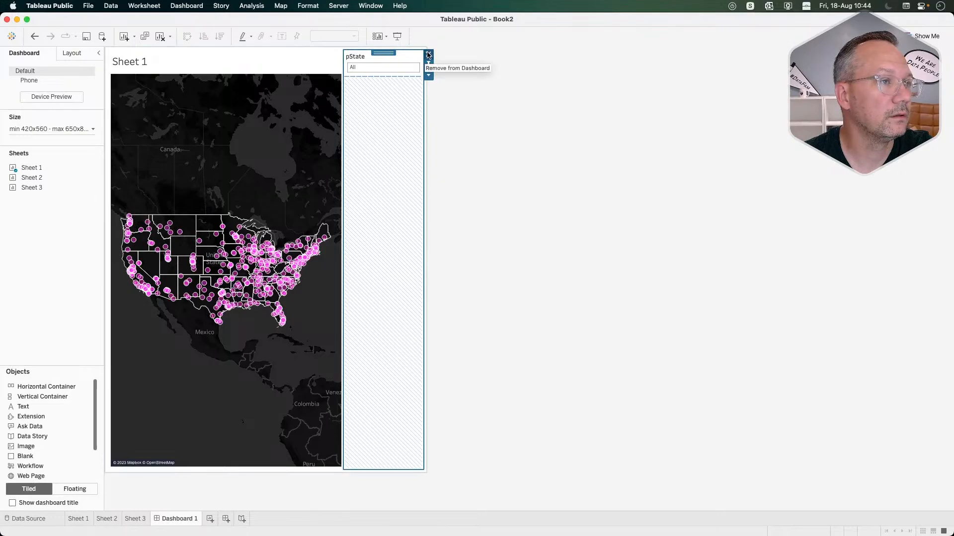
click(427, 55)
click(509, 282)
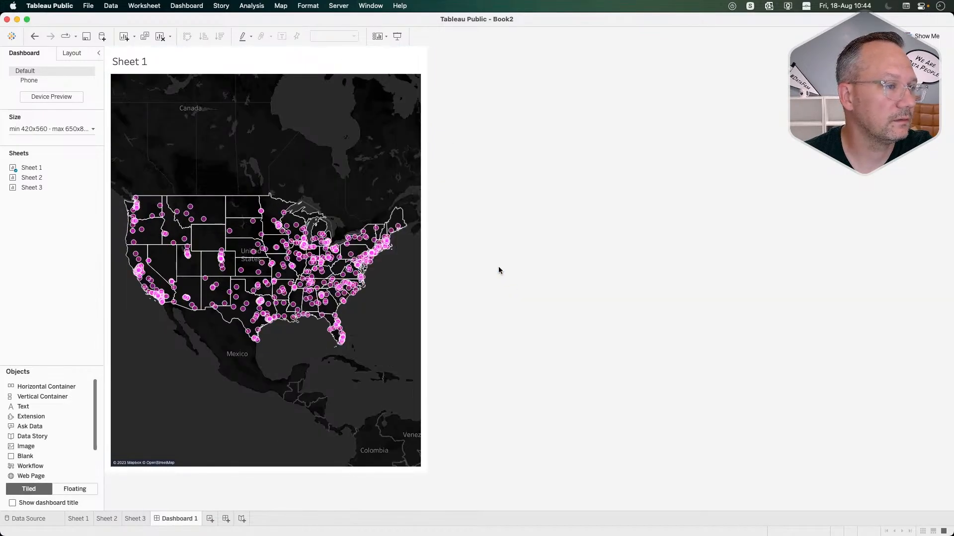
Step: Drill into Missouri on the dashboard map and review the Dynamic County layer's fields on Sheet 1
click(278, 268)
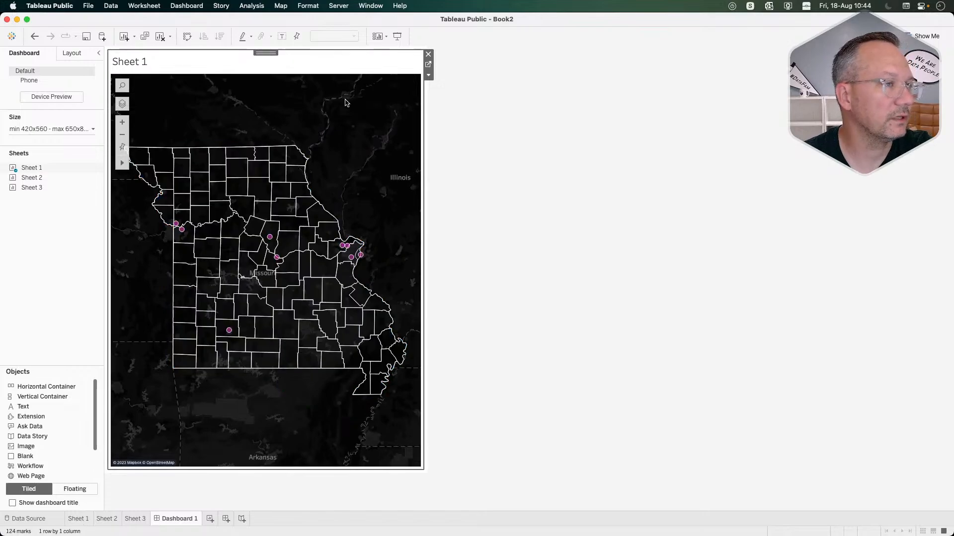
click(428, 64)
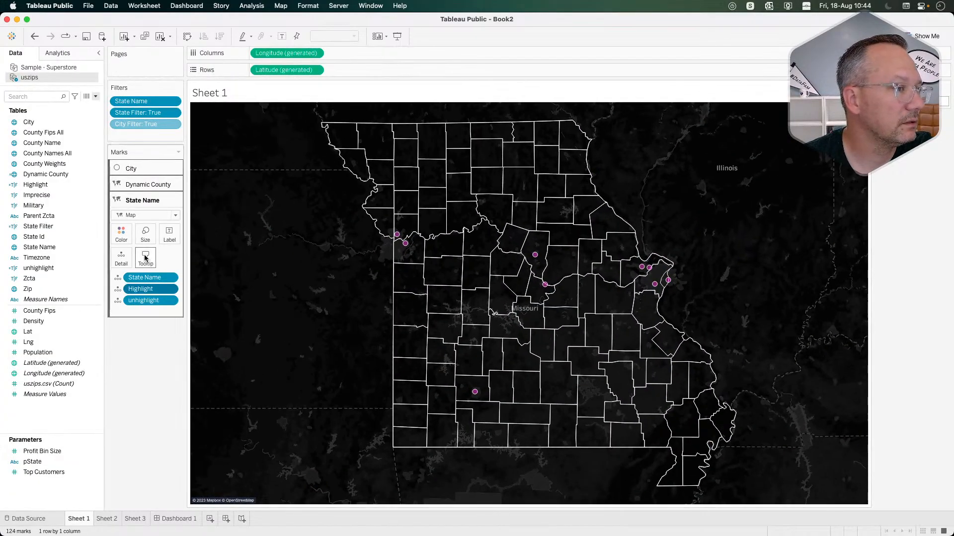
click(148, 184)
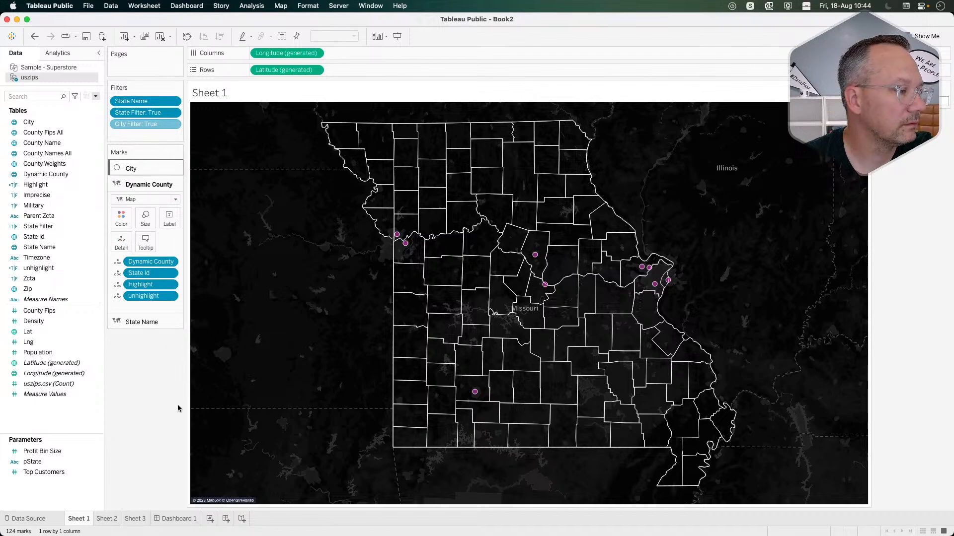
Step: Return to Dashboard 1 and open its list of actions
click(177, 519)
click(187, 6)
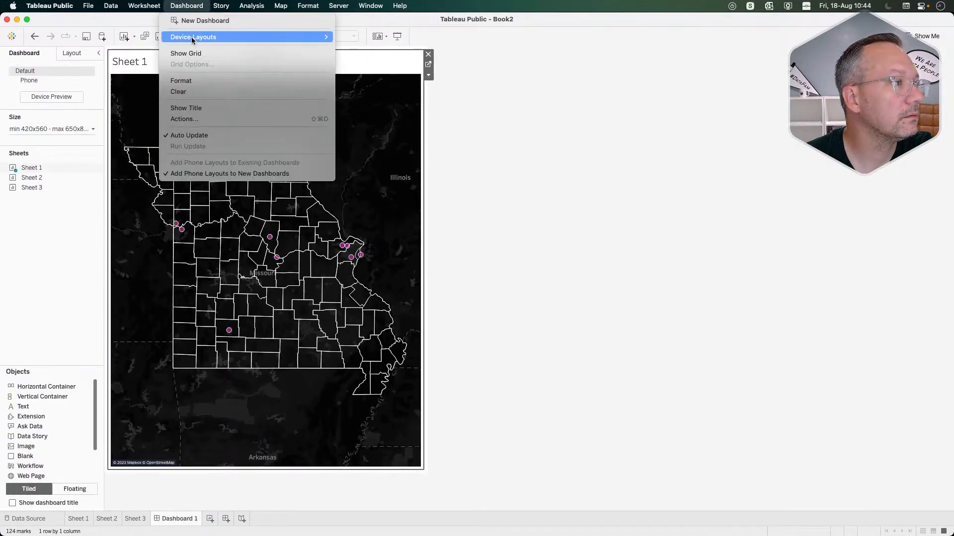
click(188, 119)
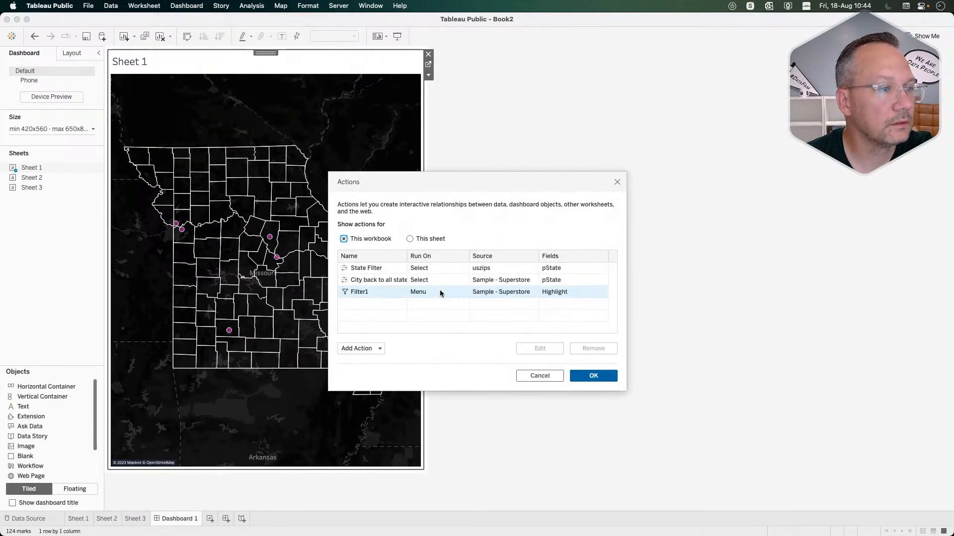
click(363, 350)
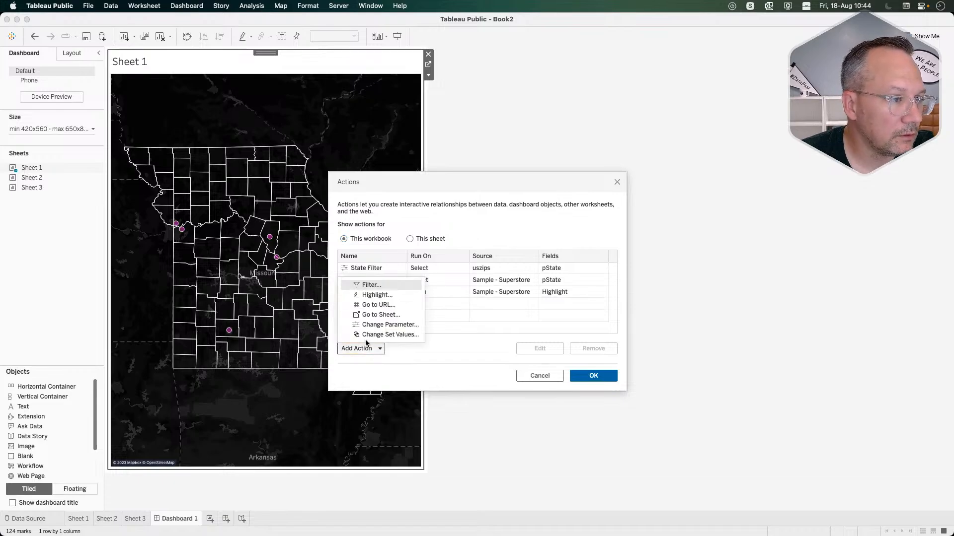
click(376, 284)
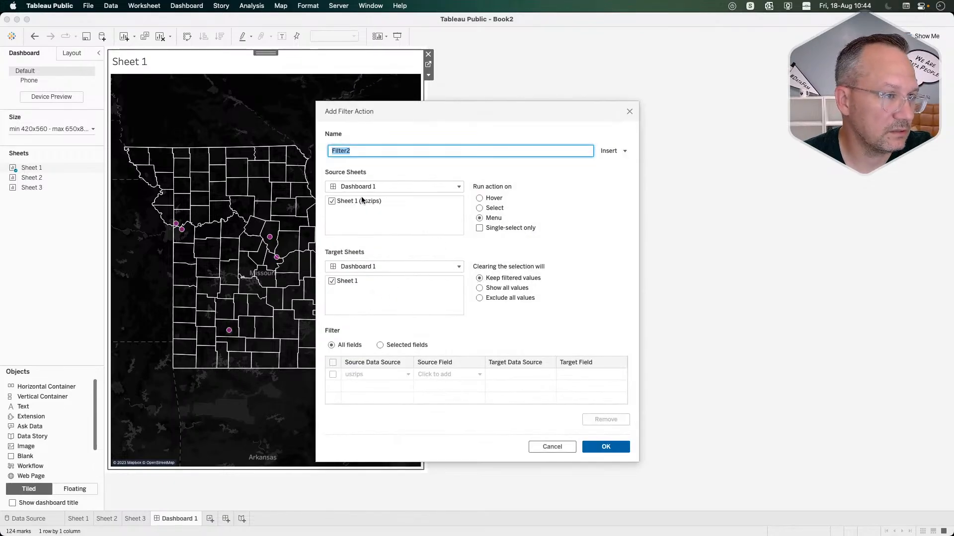
click(363, 188)
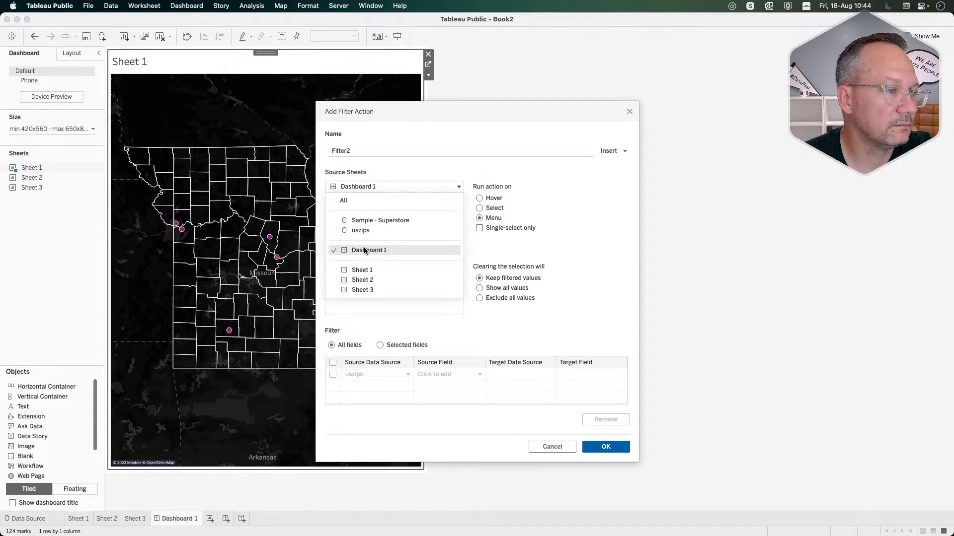
click(552, 446)
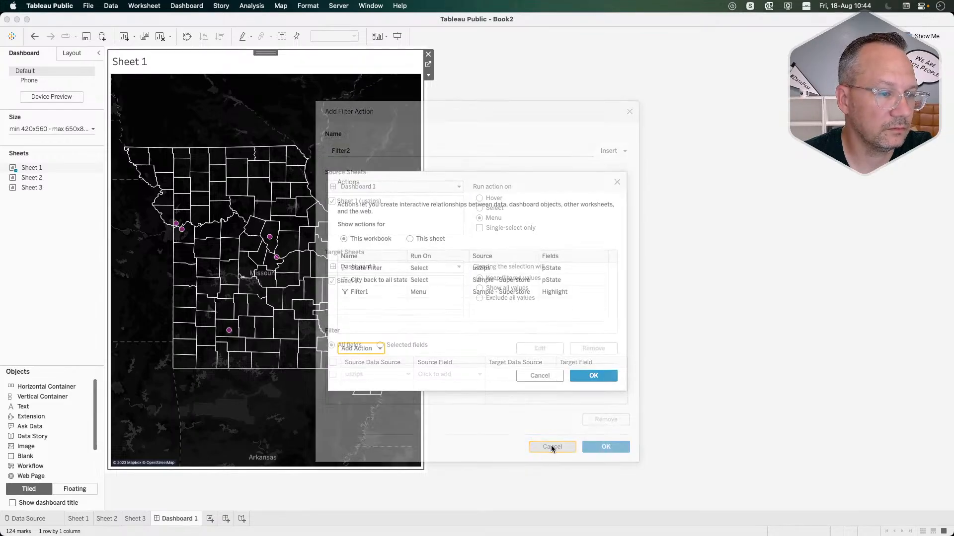
Step: Open the Filter1 action for editing and set its source to Dashboard 1 with Sheet 1
click(377, 292)
double_click(377, 292)
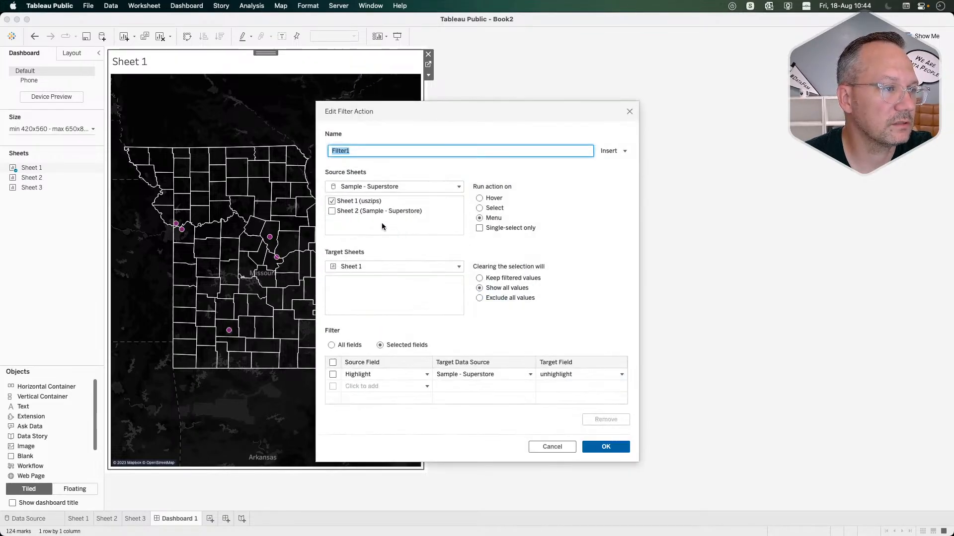
click(373, 187)
click(368, 250)
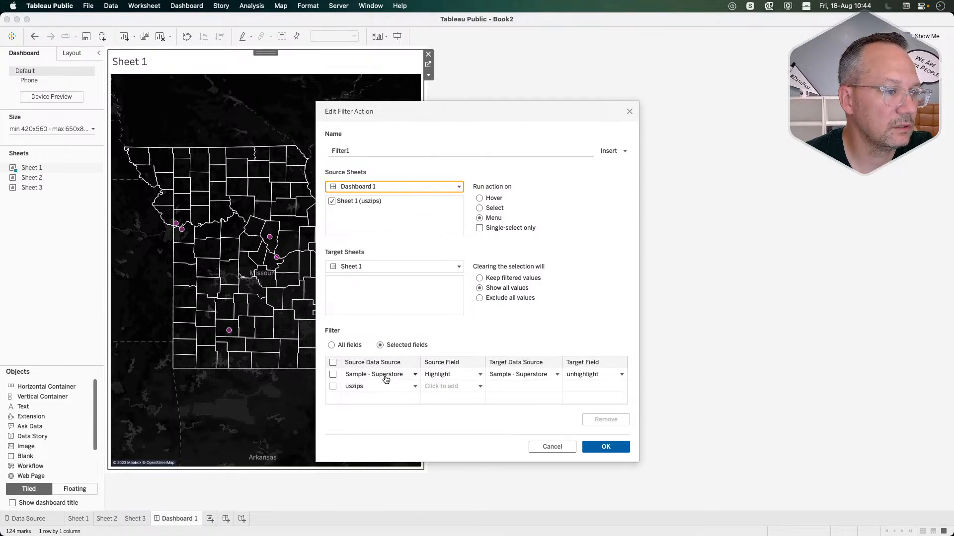
Step: Add a uszips mapping from Highlight to unhighlight in Filter1, select both field mappings, and save the actions
click(333, 375)
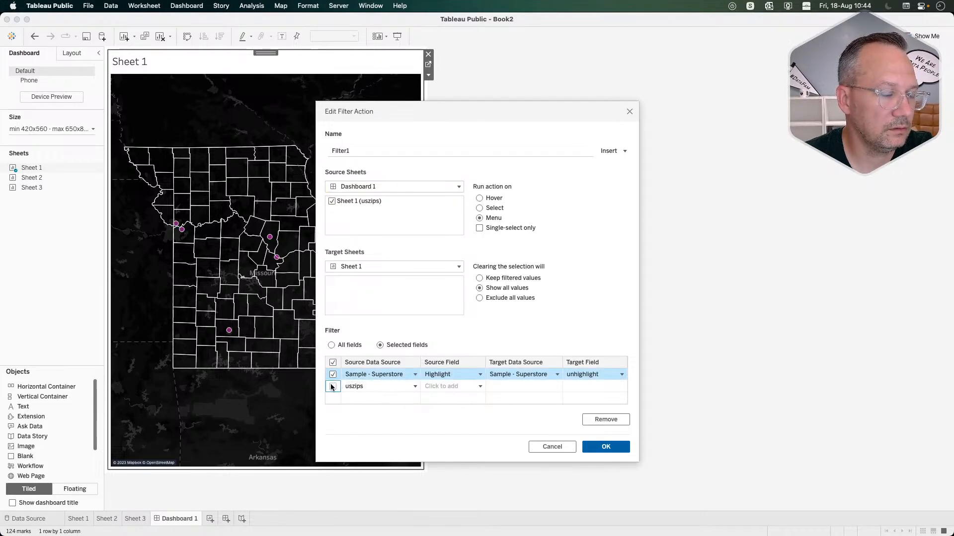
click(436, 387)
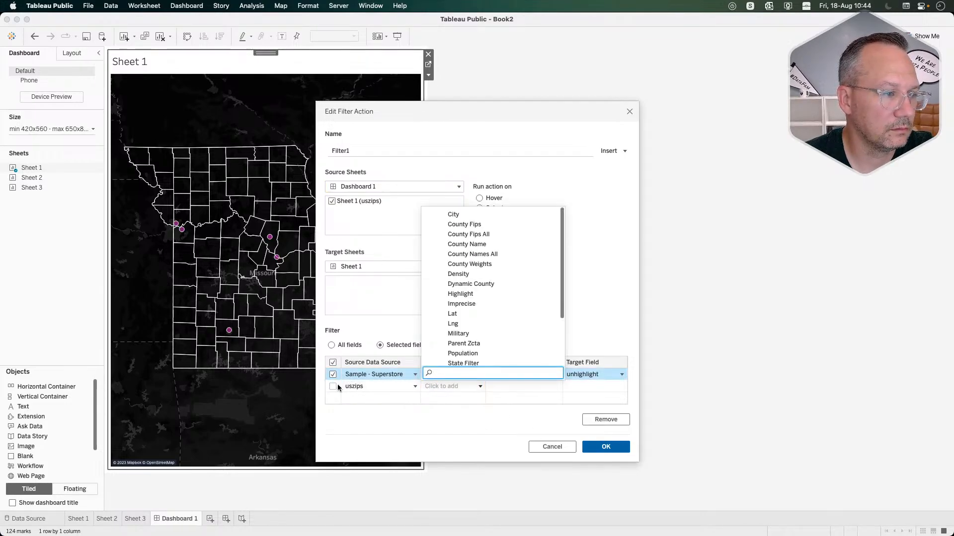
click(465, 294)
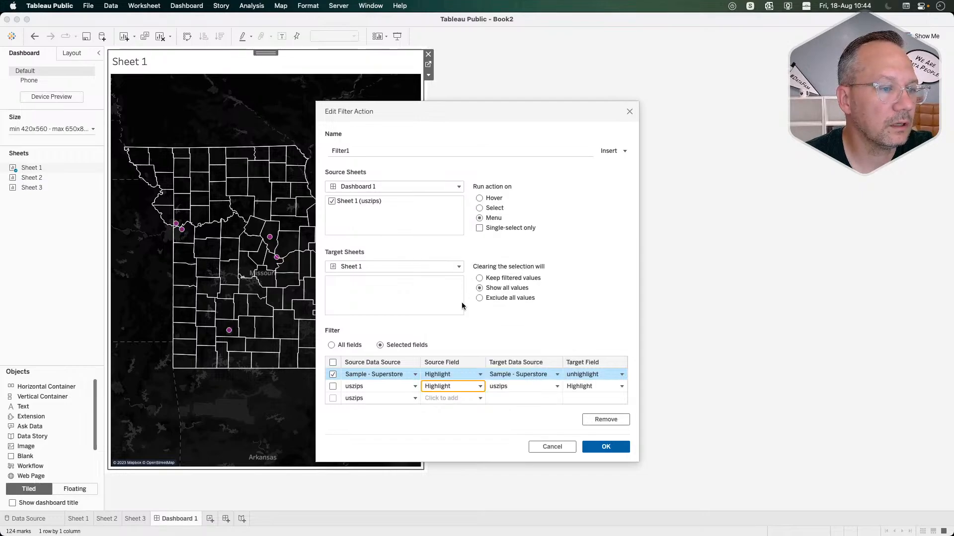
click(616, 375)
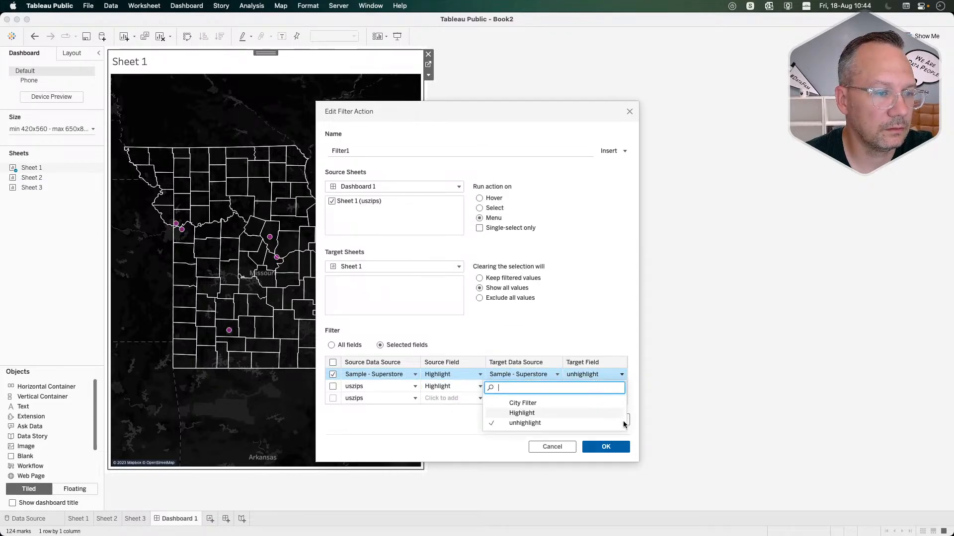
click(505, 412)
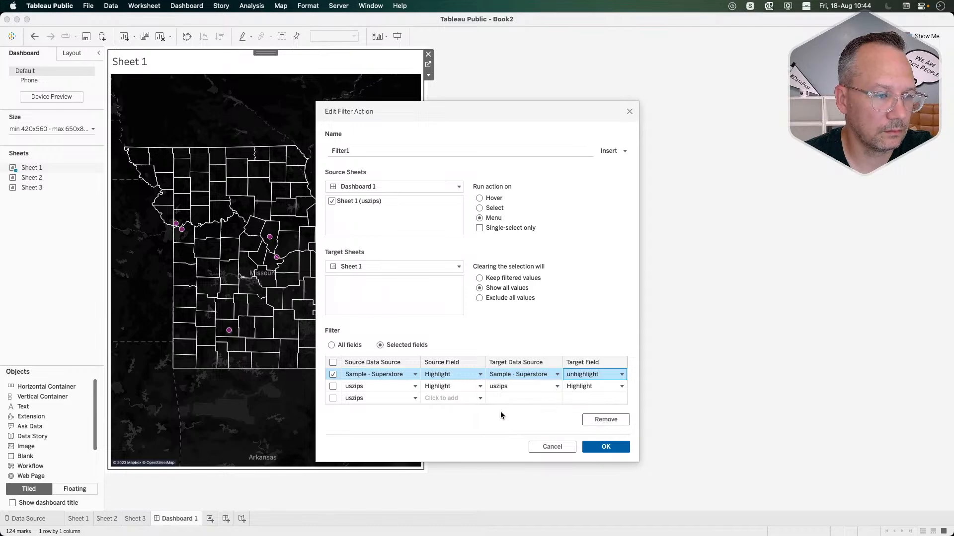
click(584, 386)
click(557, 359)
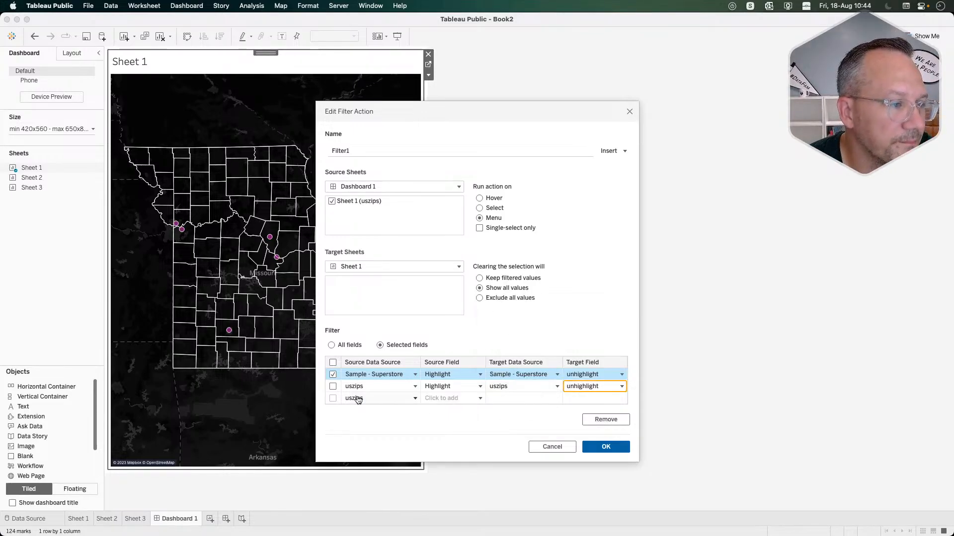
click(334, 387)
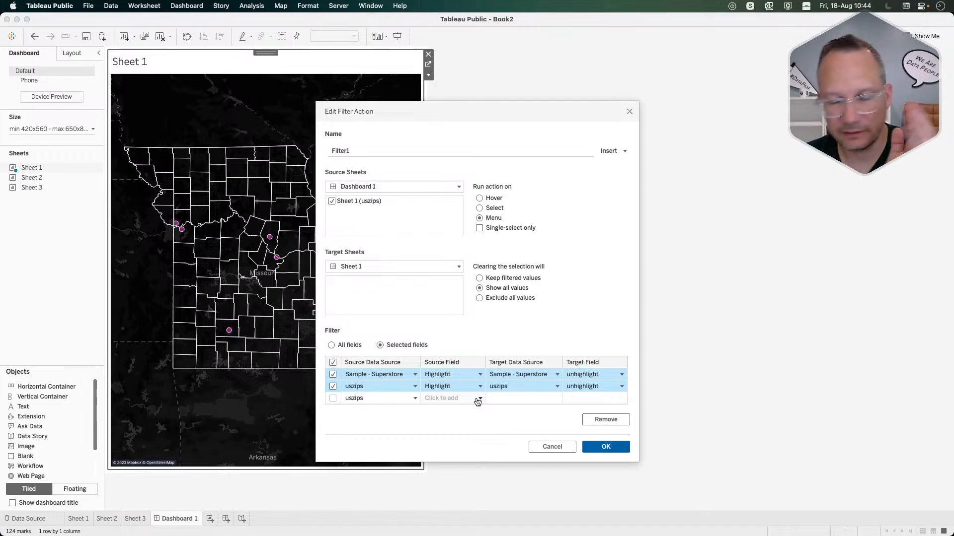
click(603, 447)
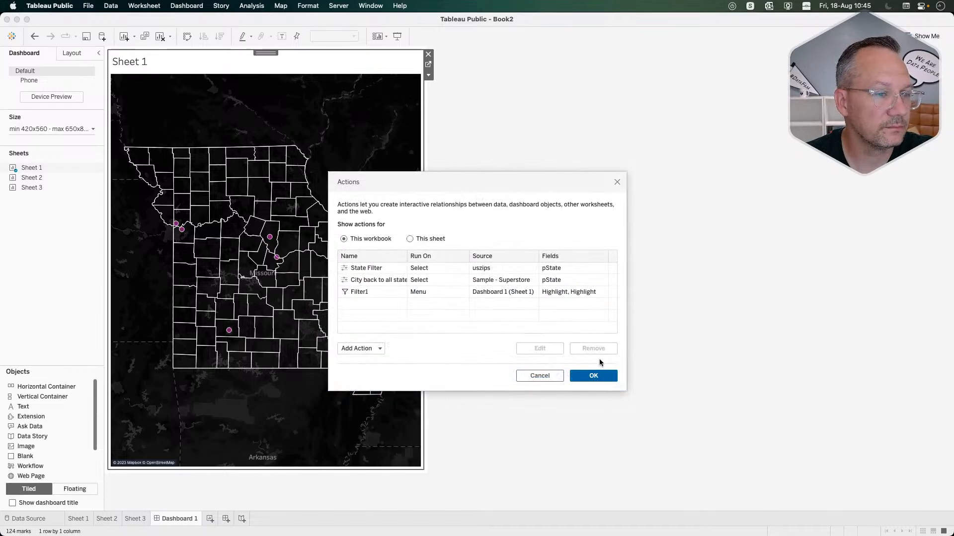
click(595, 376)
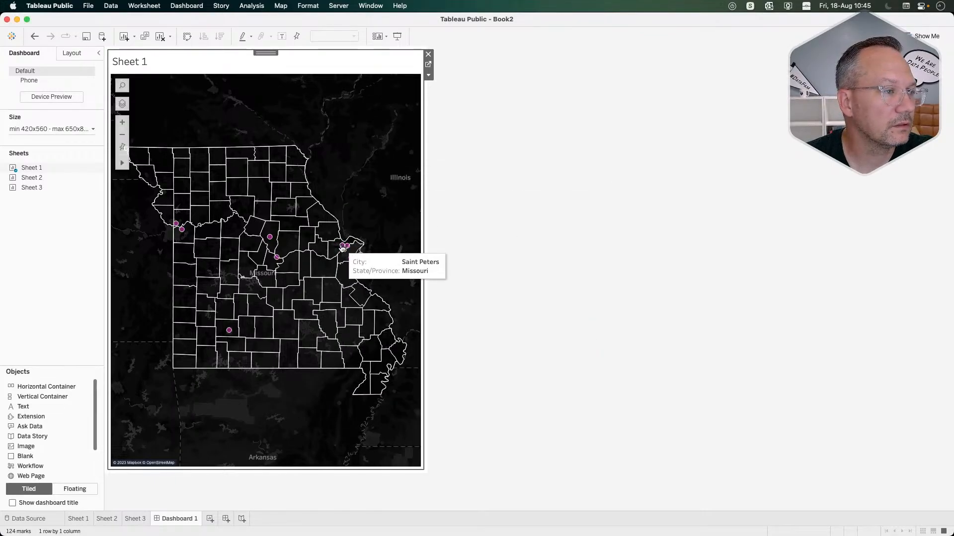
Step: Test the dashboard map by returning from Missouri through a city, repeating the Missouri drill-down and return, and drilling into Nevada
click(342, 247)
click(389, 335)
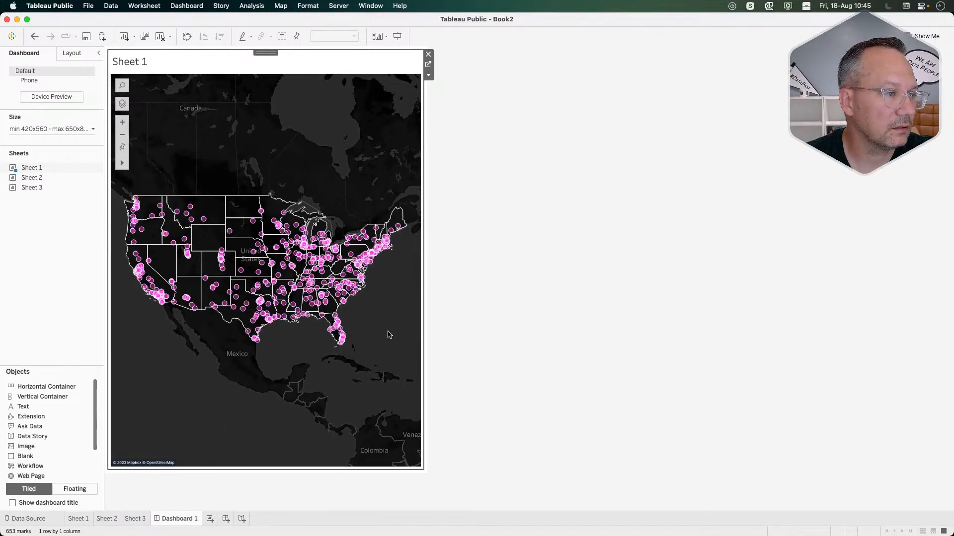
click(290, 277)
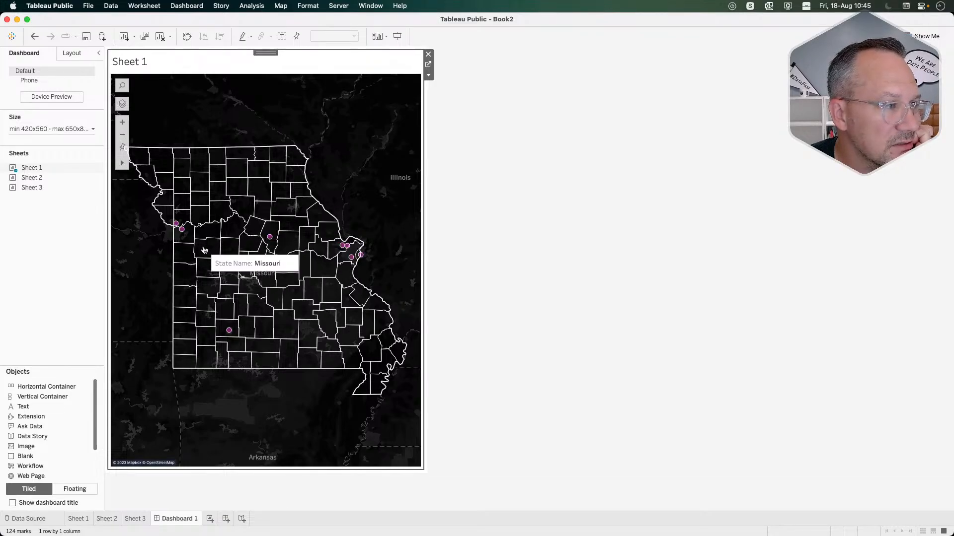
click(271, 241)
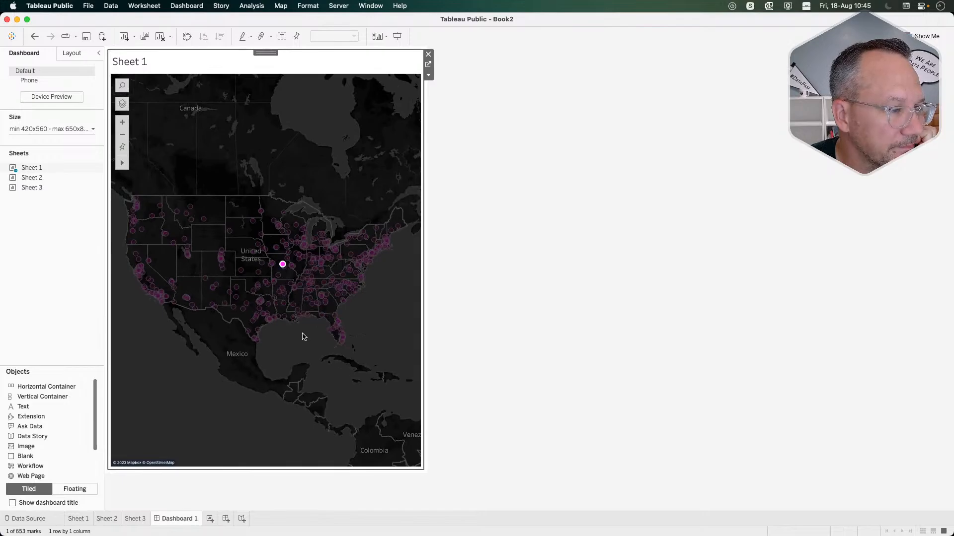
click(303, 337)
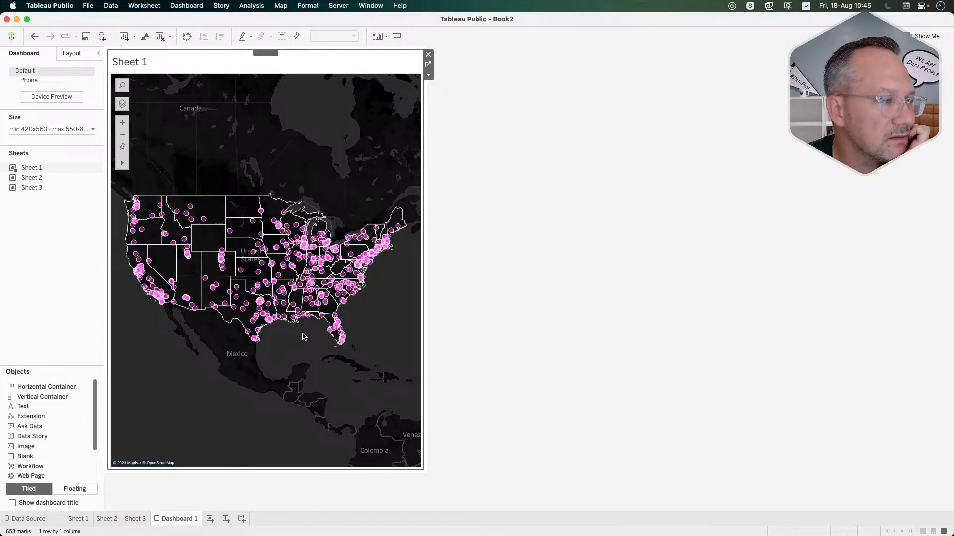
click(165, 270)
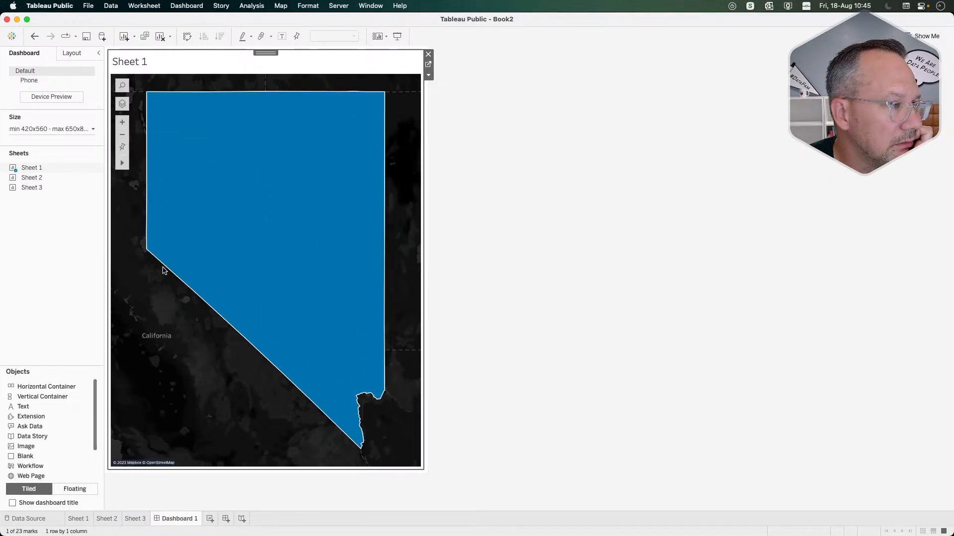
click(227, 283)
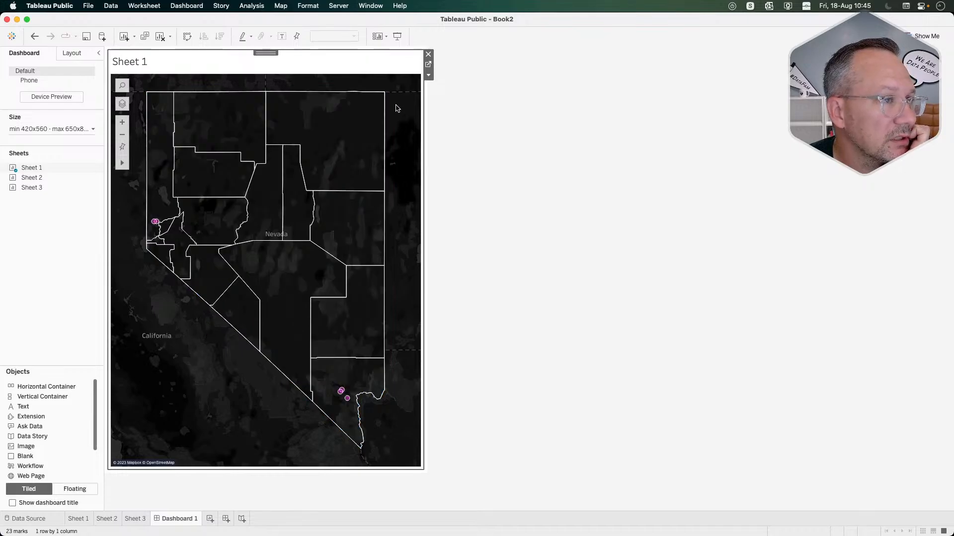
Step: Delete Sheet 2 and Sheet 3 from the workbook
click(428, 66)
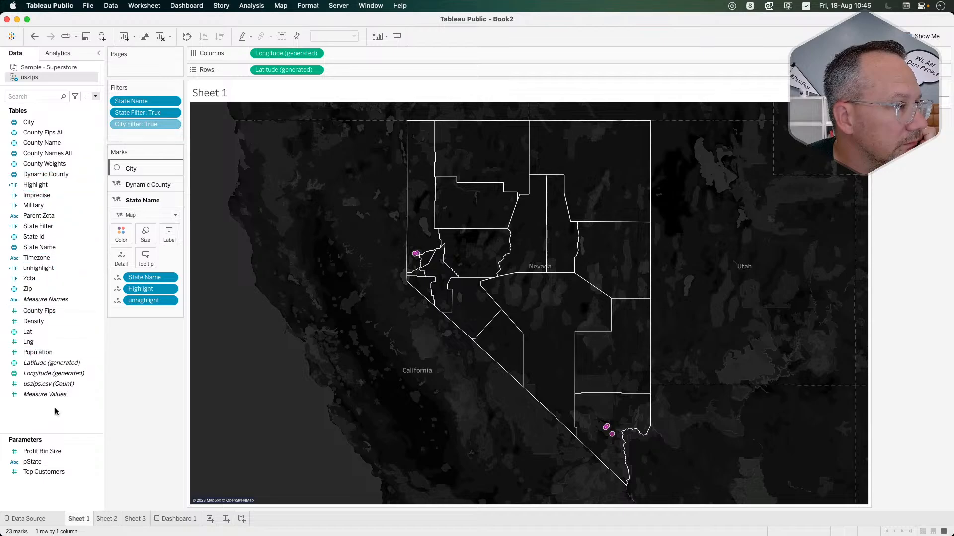
click(107, 519)
right_click(109, 520)
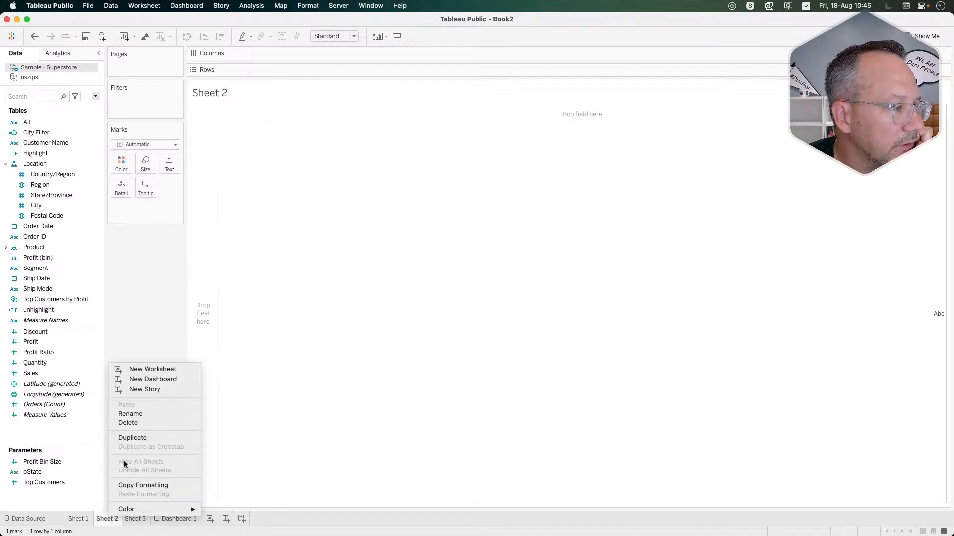
click(130, 423)
right_click(108, 520)
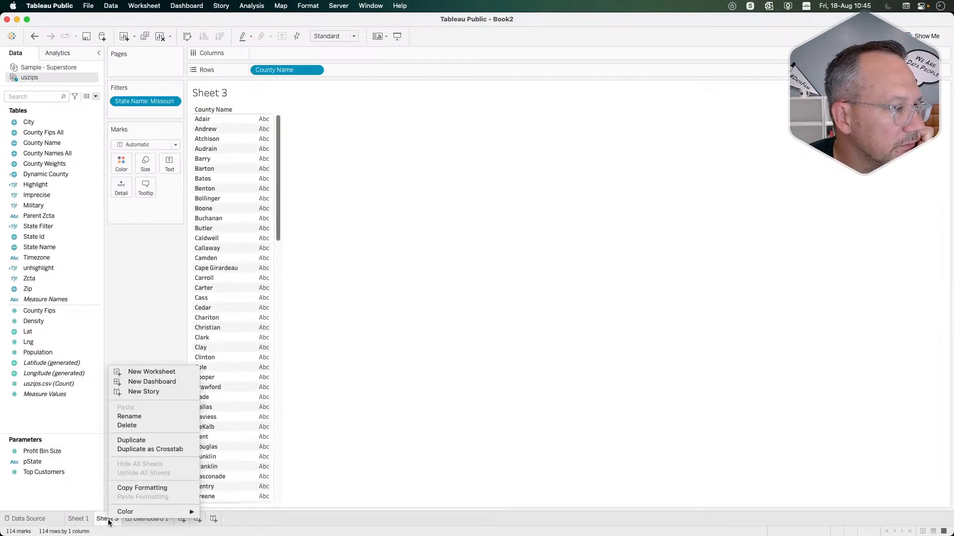
click(131, 423)
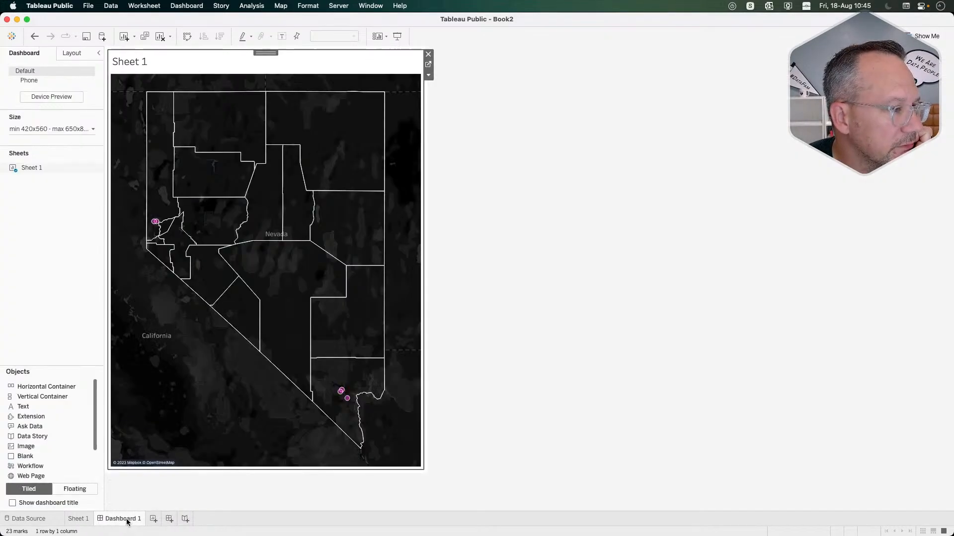
Step: Test the dashboard map by returning from Nevada through a city, drilling into Georgia, and returning through Warner Robins
mouse_move(161, 222)
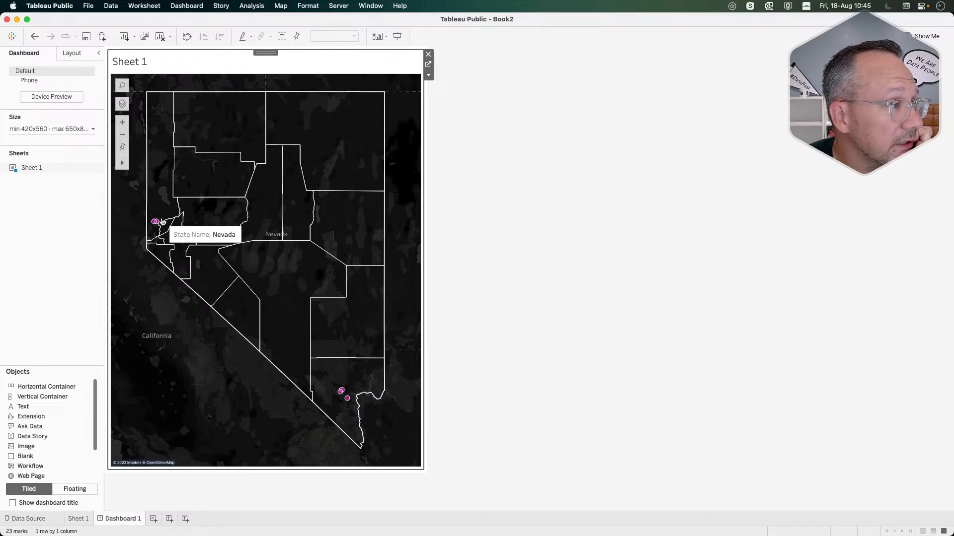
click(154, 222)
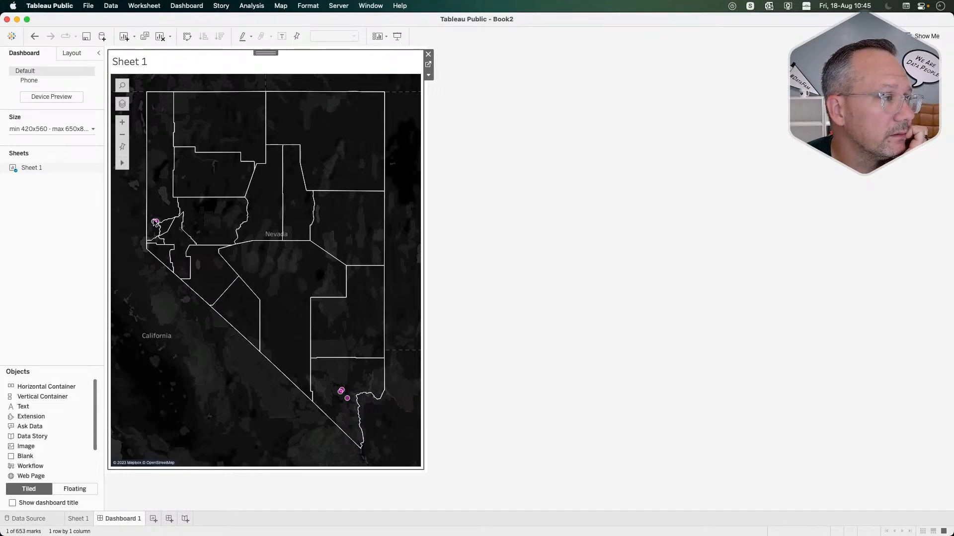
click(179, 353)
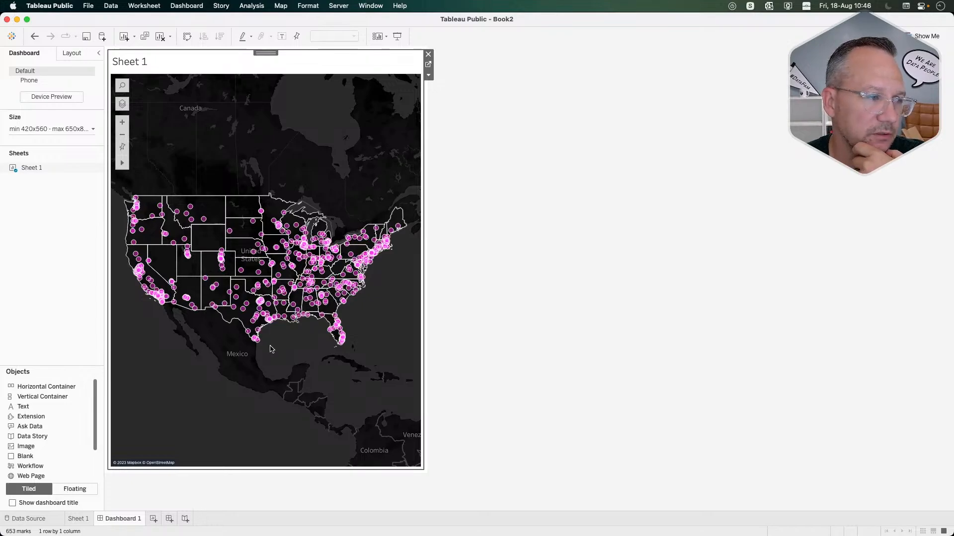
click(329, 314)
click(315, 363)
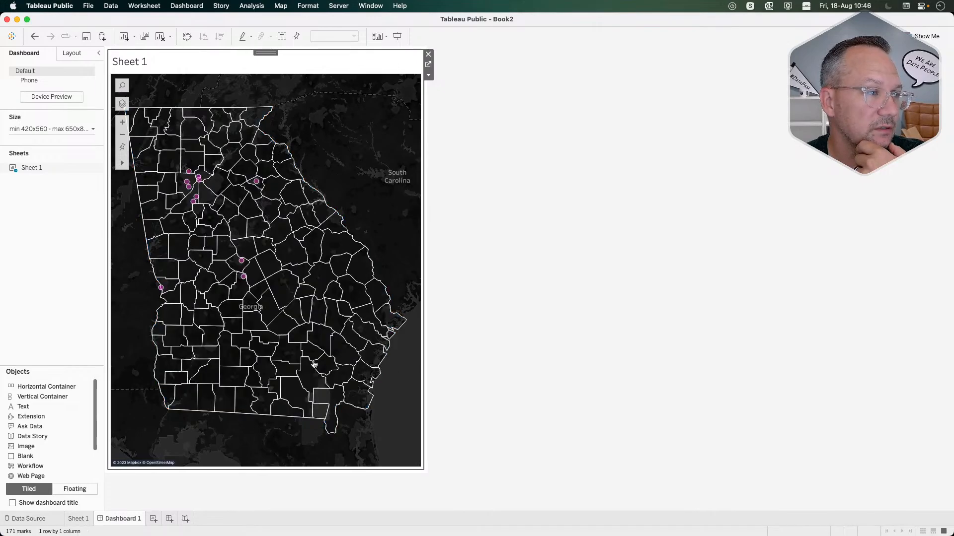
click(242, 279)
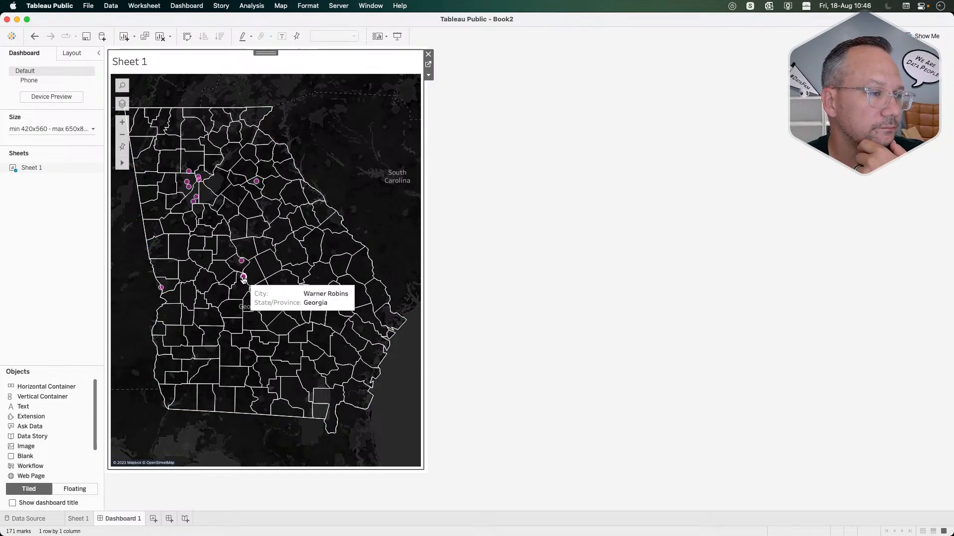
click(294, 350)
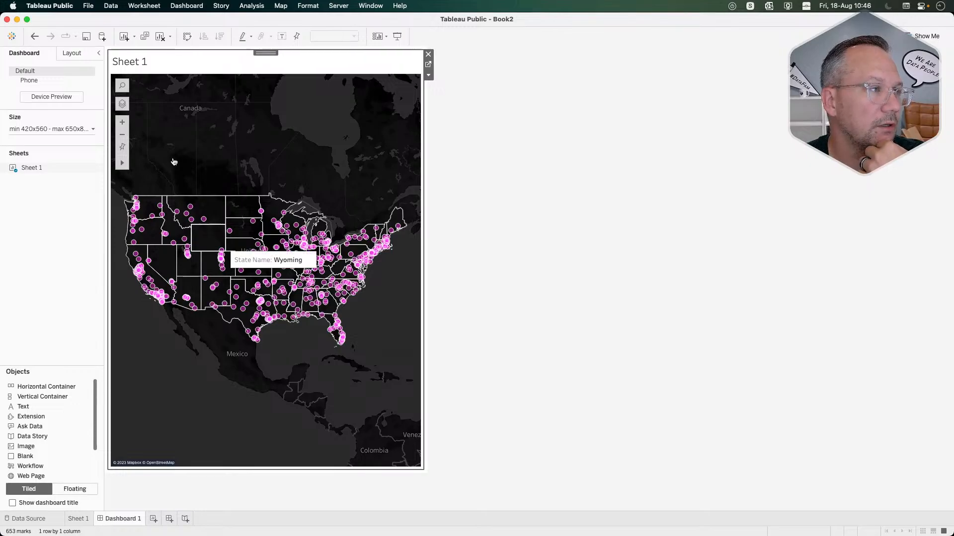
Step: Reopen the Filter1 dashboard action, select both Highlight-to-unhighlight field mappings, and save the actions again
click(186, 5)
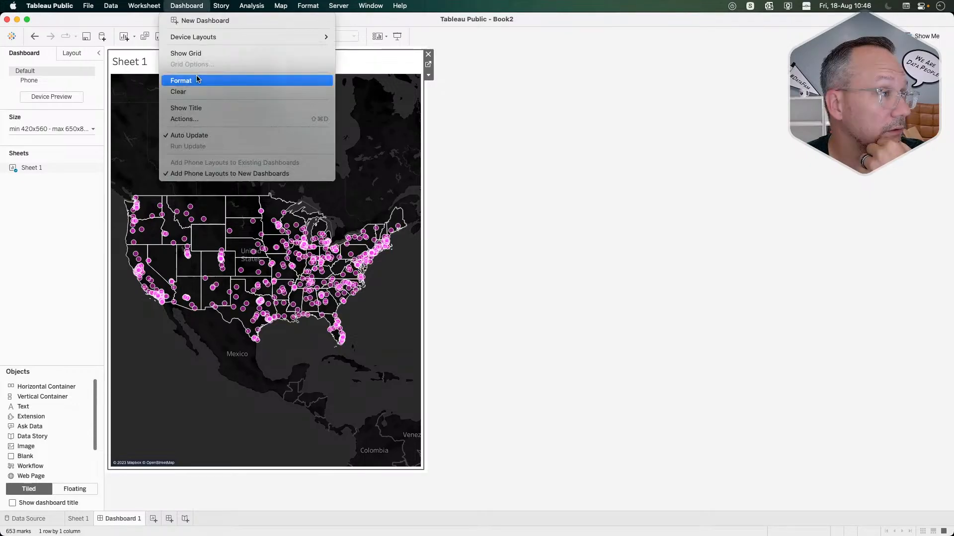
click(196, 119)
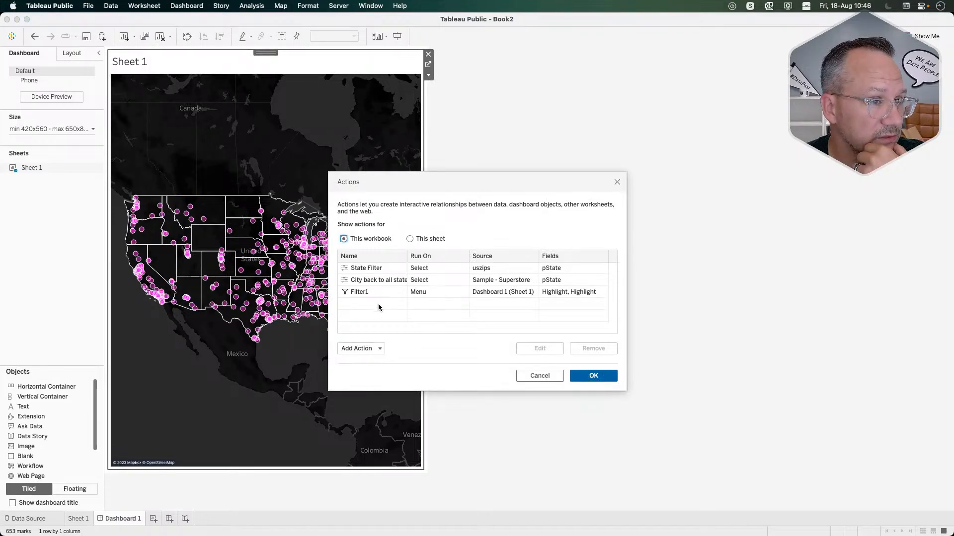
double_click(374, 291)
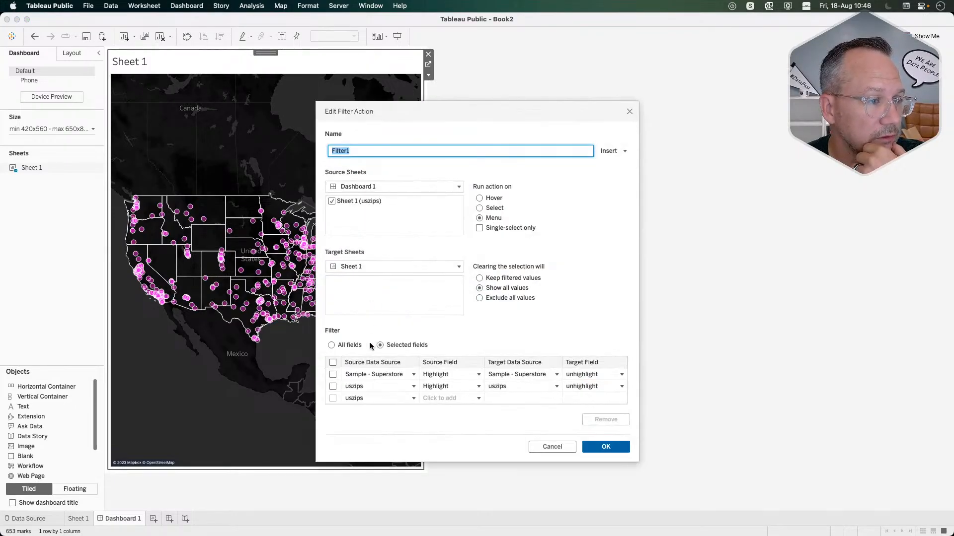
click(332, 374)
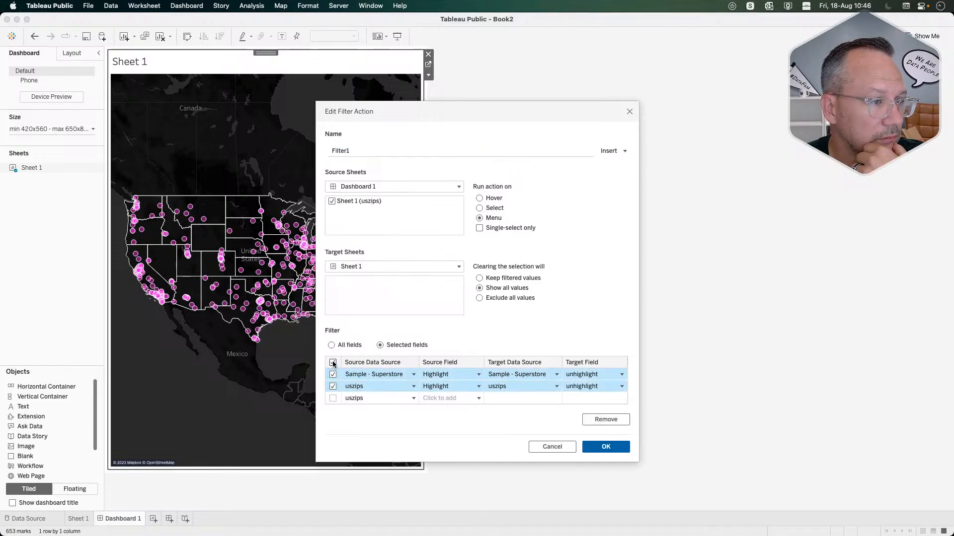
click(617, 446)
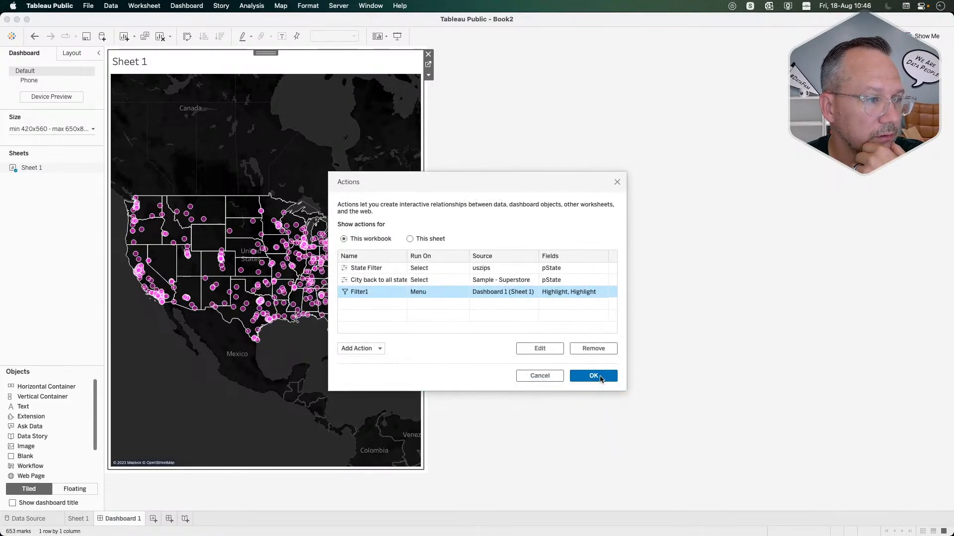
click(595, 377)
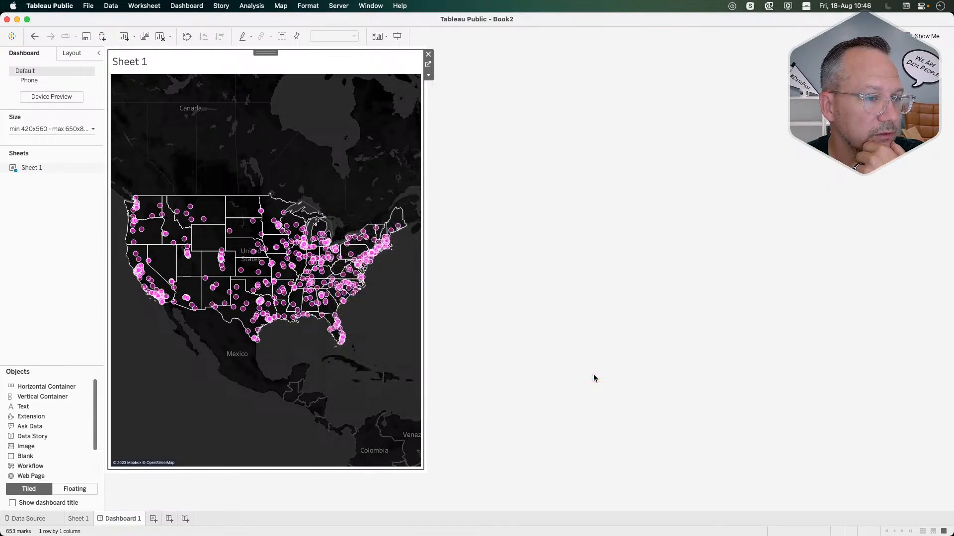
Step: Test the dashboard map by drilling into Georgia, checking the same view on Sheet 1, and returning through a city before clearing its selection
click(330, 306)
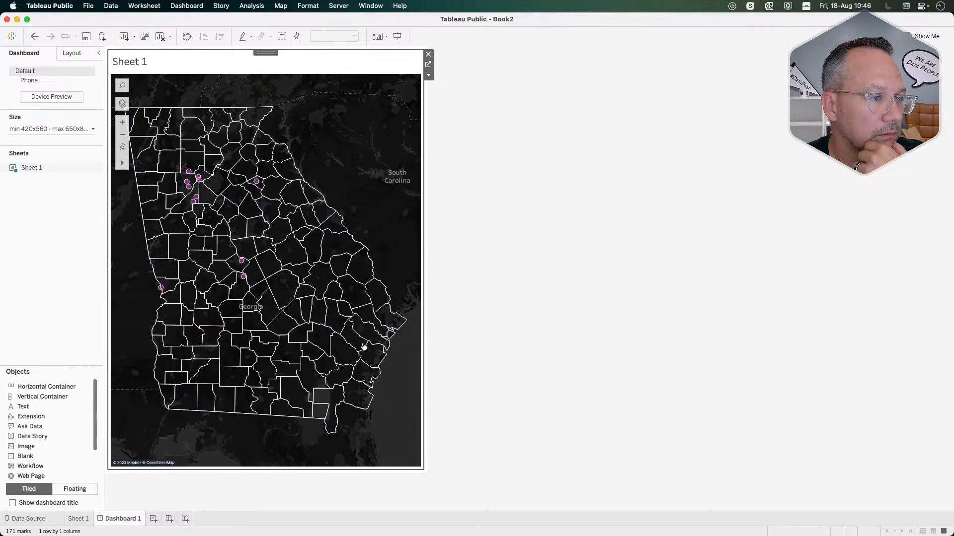
click(428, 64)
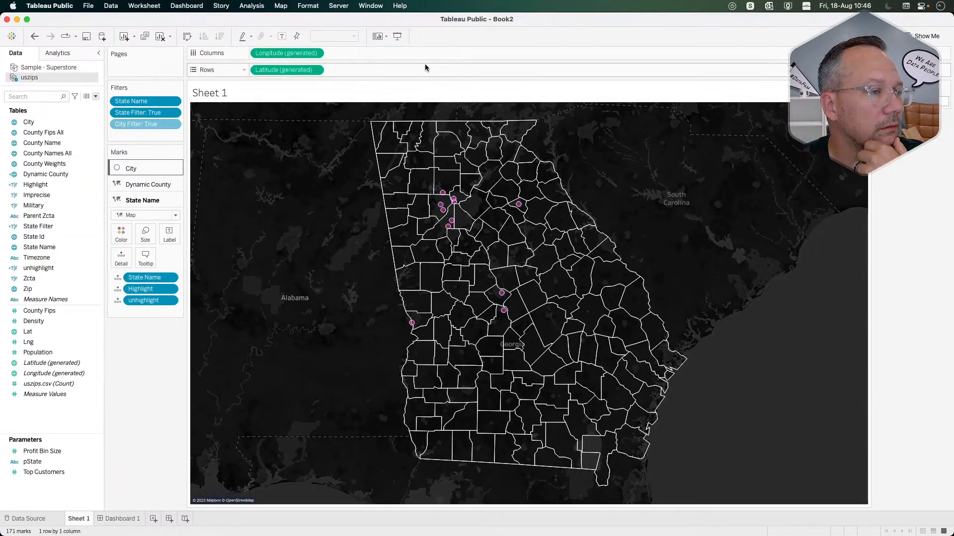
click(120, 519)
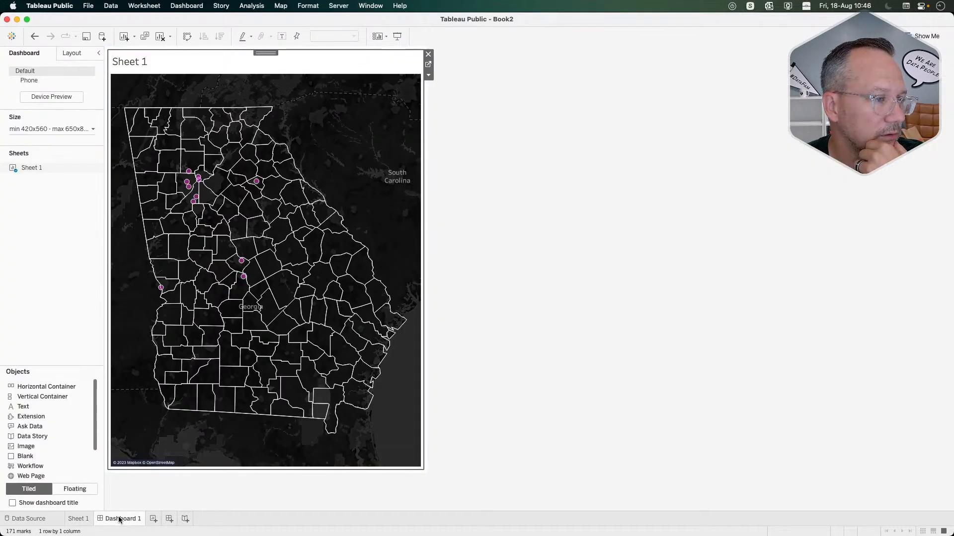
click(195, 199)
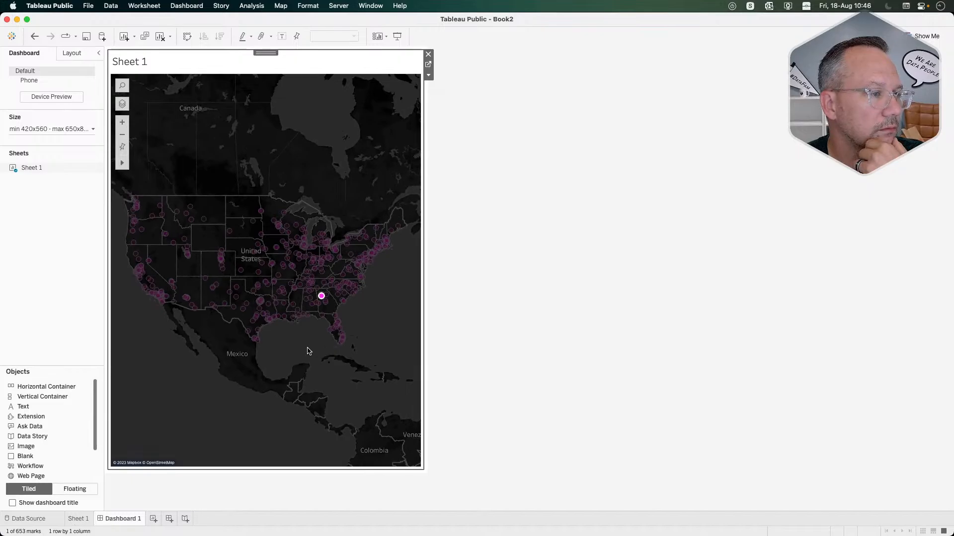
click(308, 351)
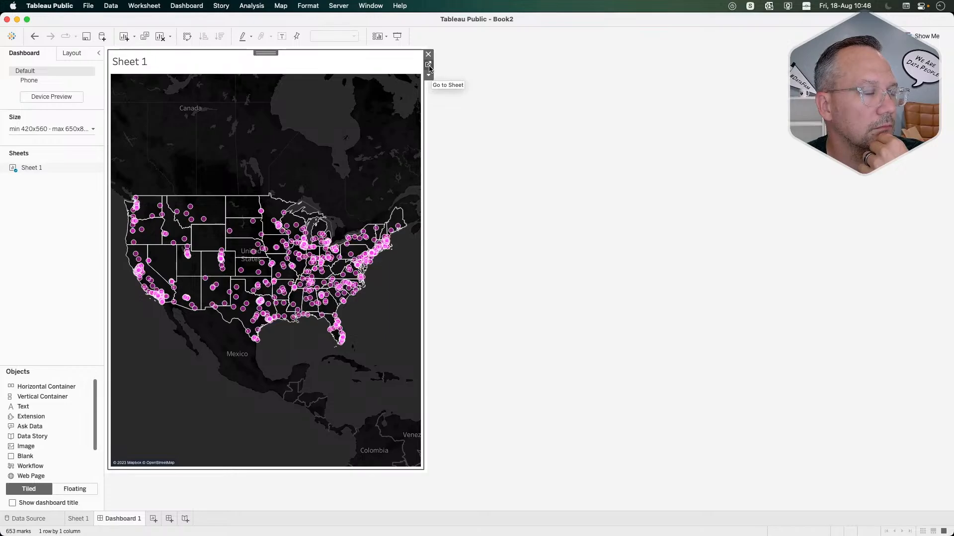
Step: Reduce the State Filter calculation in the uszips data source on Sheet 1 to [pState]="All", and test it by drilling into Georgia
click(429, 66)
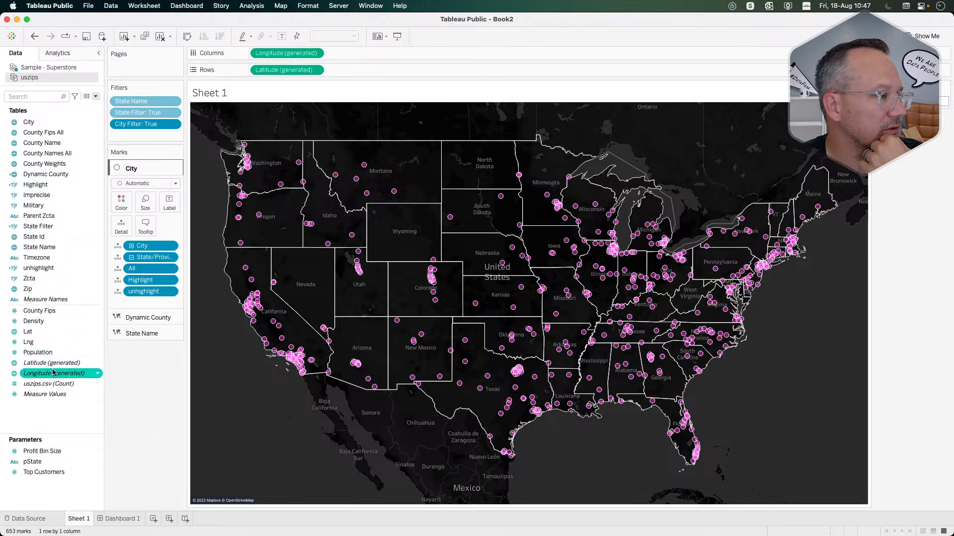
click(30, 68)
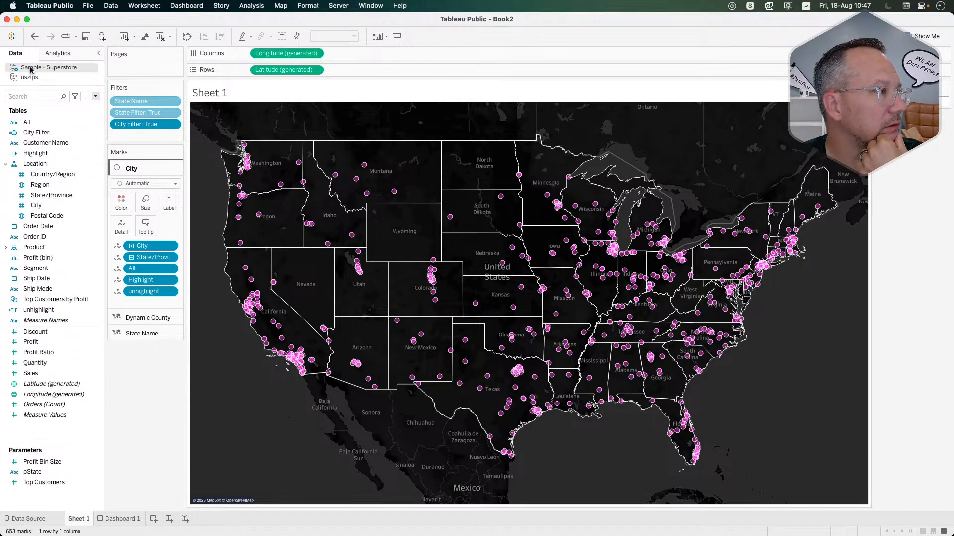
click(29, 77)
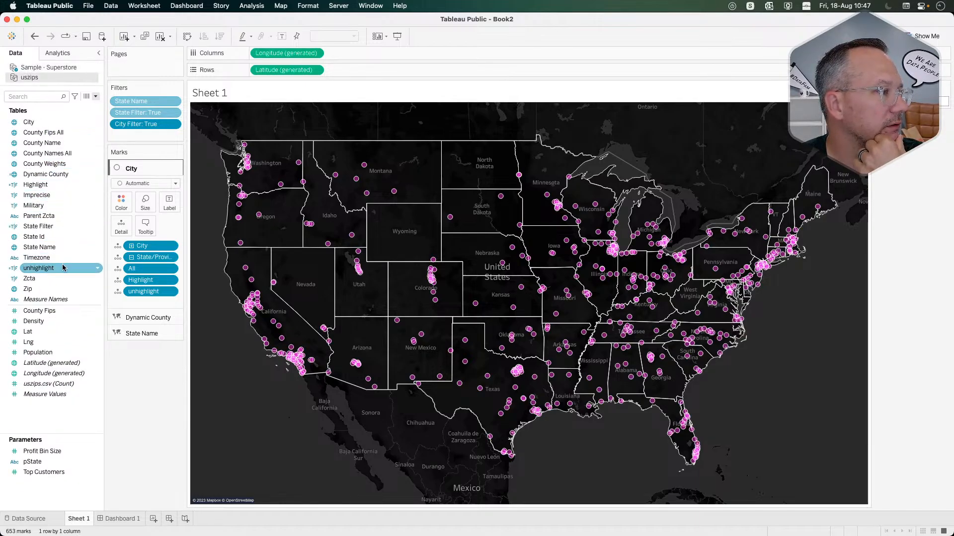
right_click(46, 227)
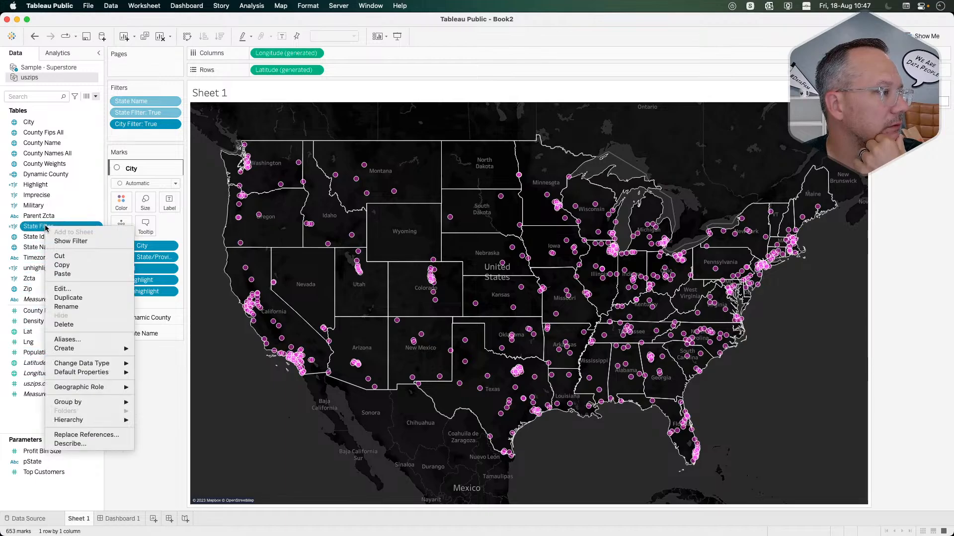
click(62, 288)
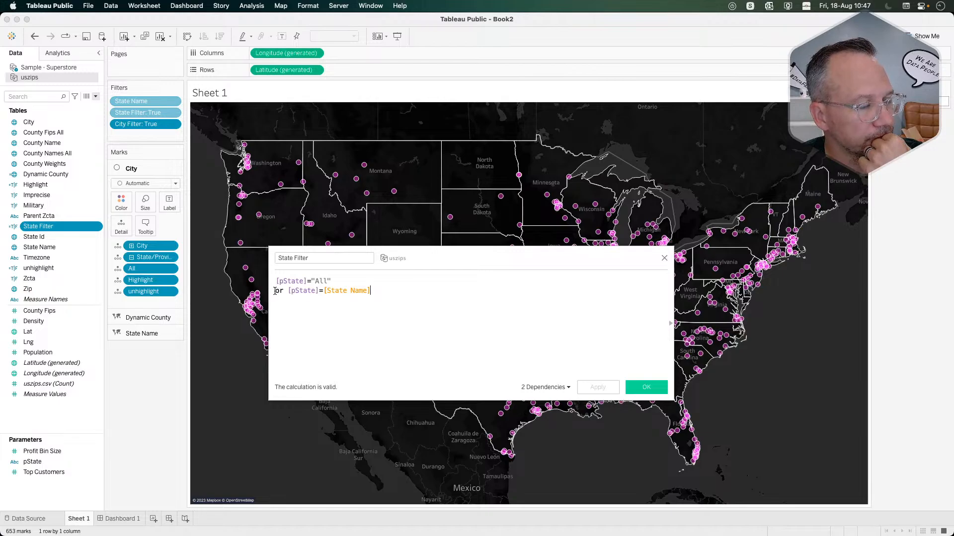
drag(275, 290, 405, 286)
key(BackSpace)
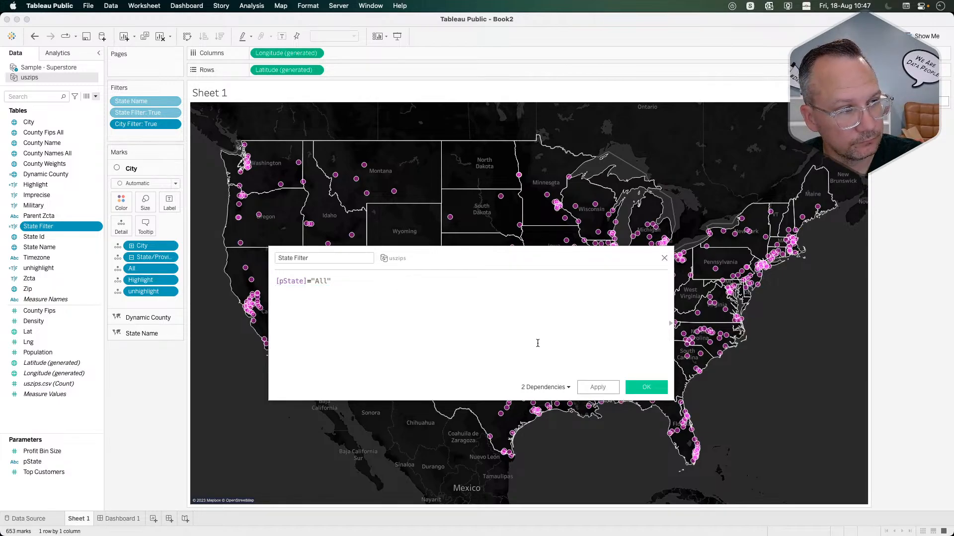
click(633, 390)
click(633, 394)
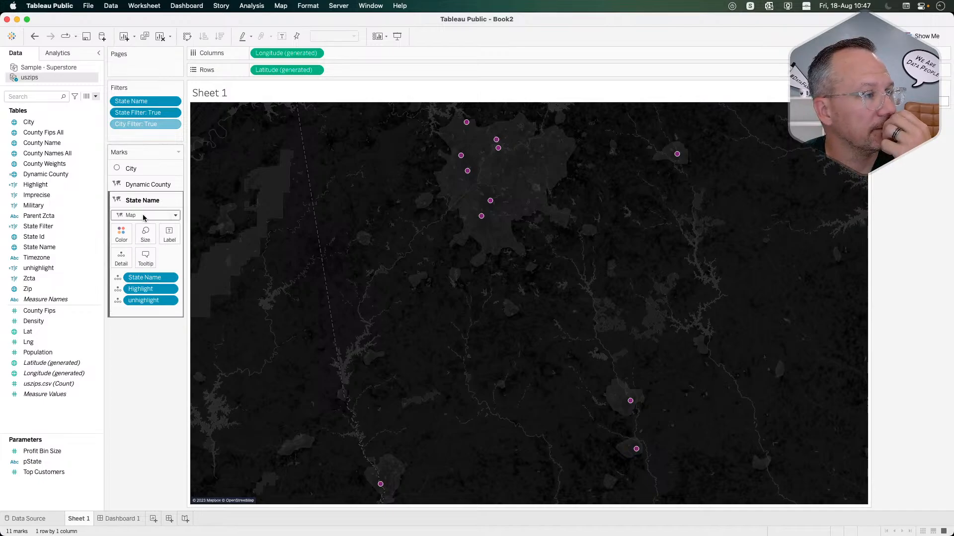
Step: Examine the Dynamic County map layer and the formula of the Dynamic County calculated field
click(148, 184)
click(87, 192)
click(59, 175)
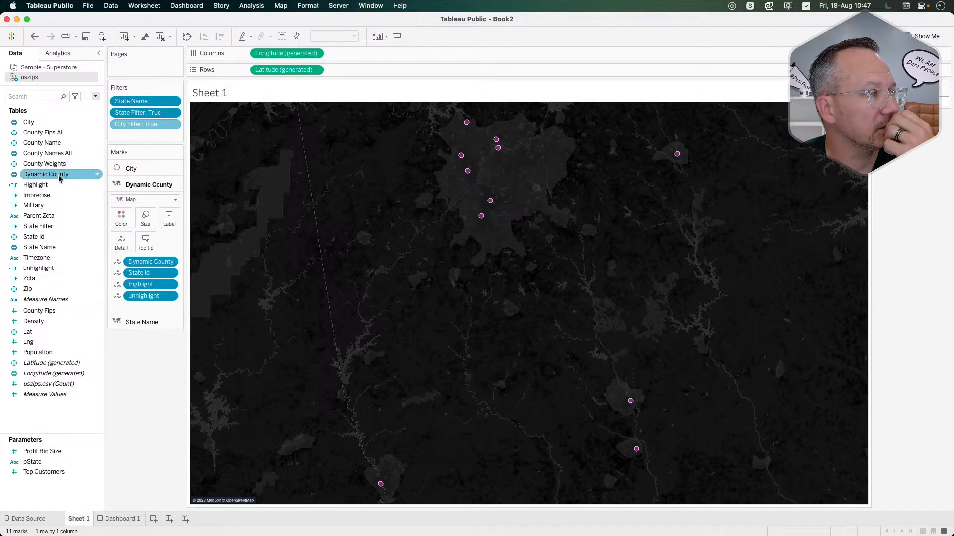
right_click(59, 175)
click(76, 248)
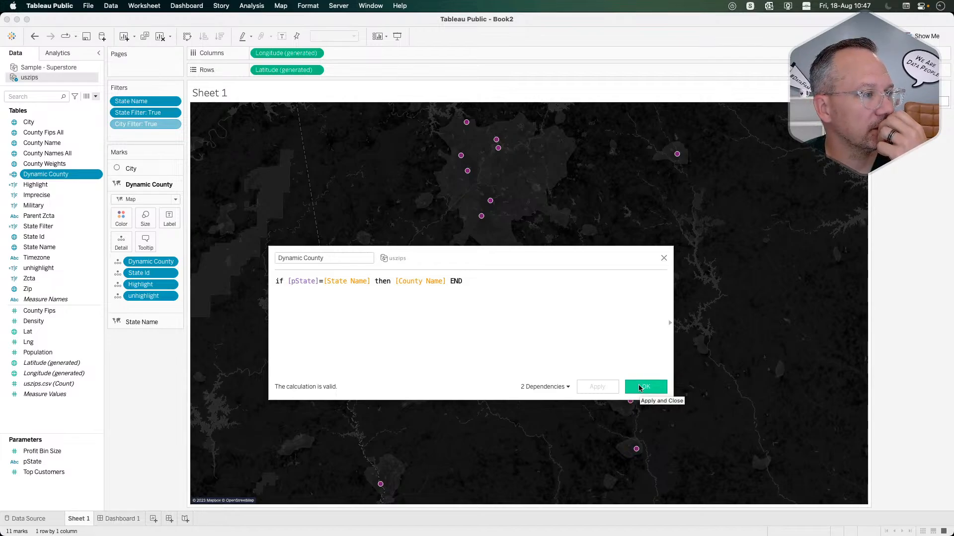
click(641, 388)
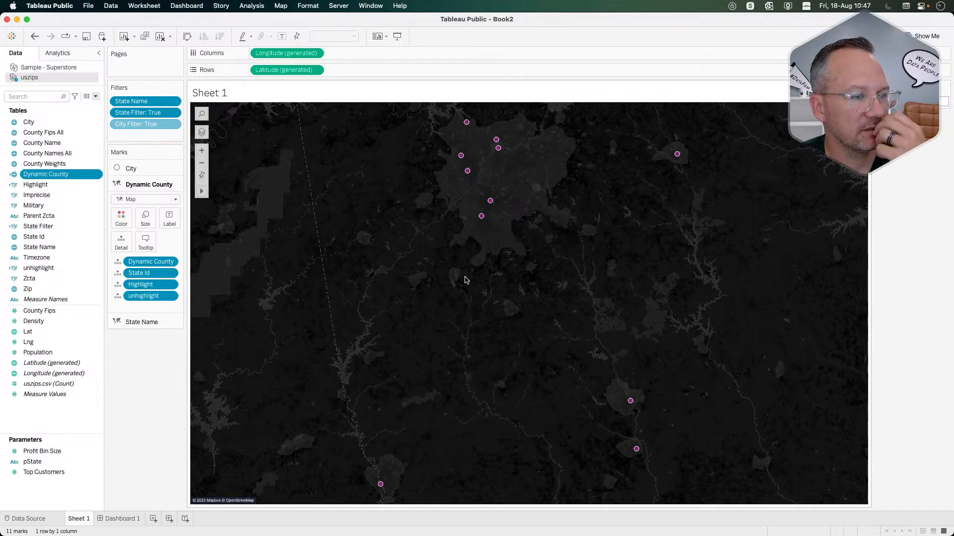
Step: Undo the Georgia drill-downs and the State Filter formula edit, and drill into Georgia again
mouse_move(458, 164)
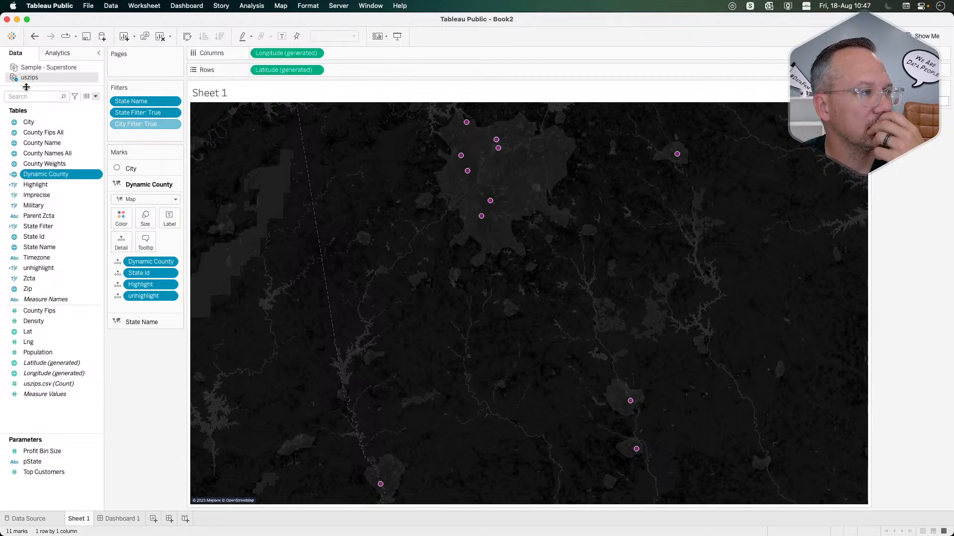
click(36, 38)
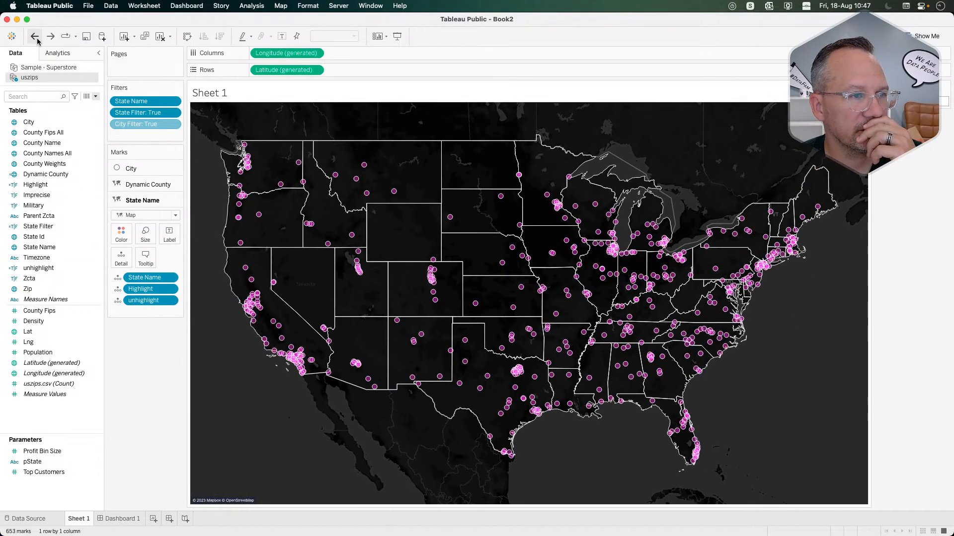
click(653, 393)
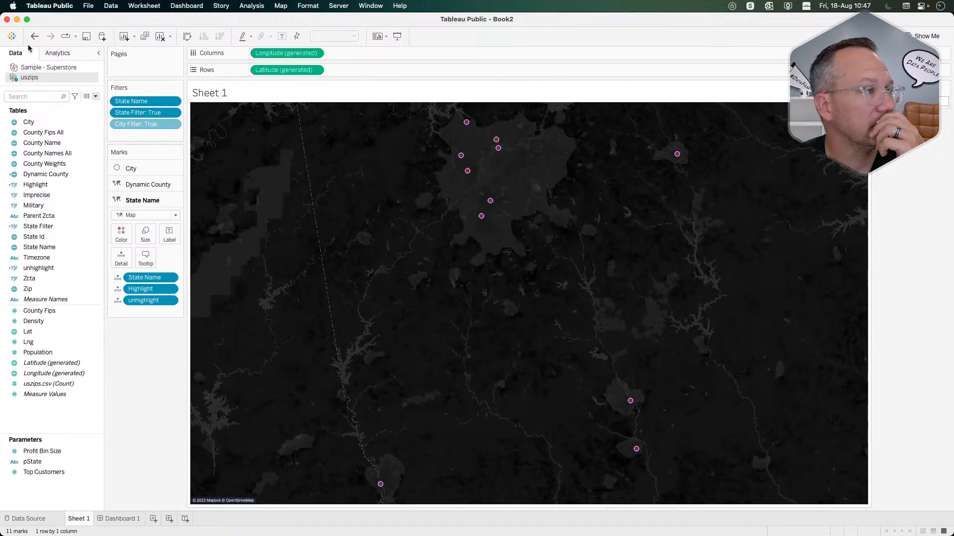
click(35, 36)
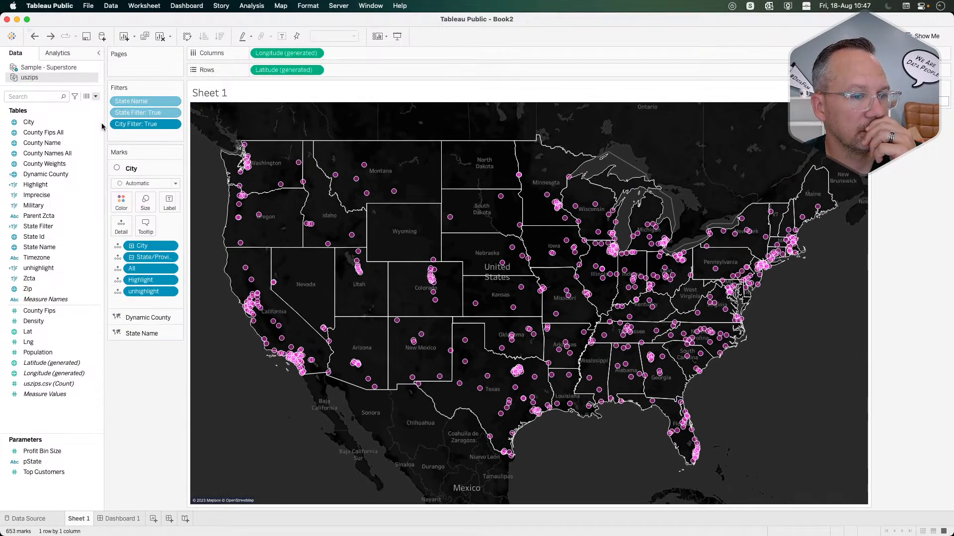
click(654, 383)
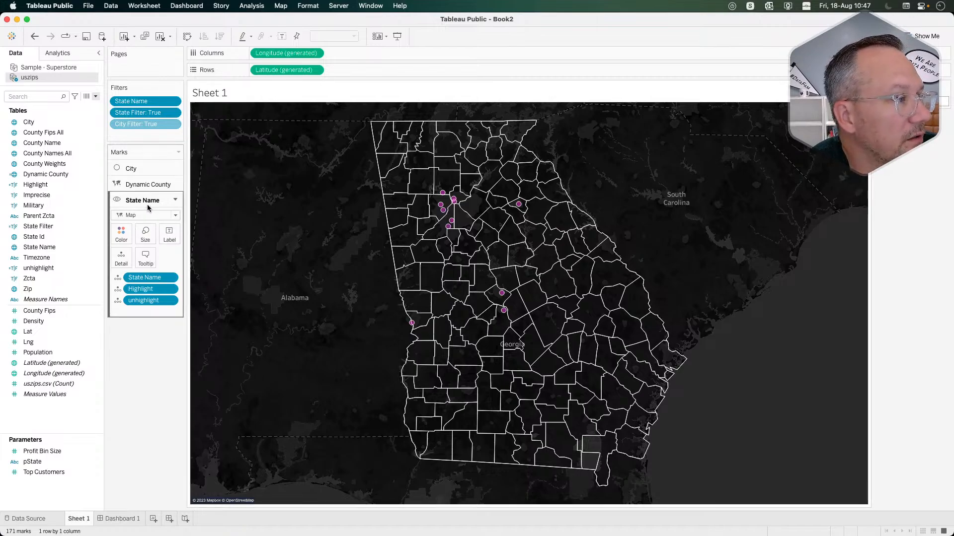
Step: Try placing the State Name map layer above the City layer, and test it by selecting a city in central Georgia
drag(150, 203, 145, 158)
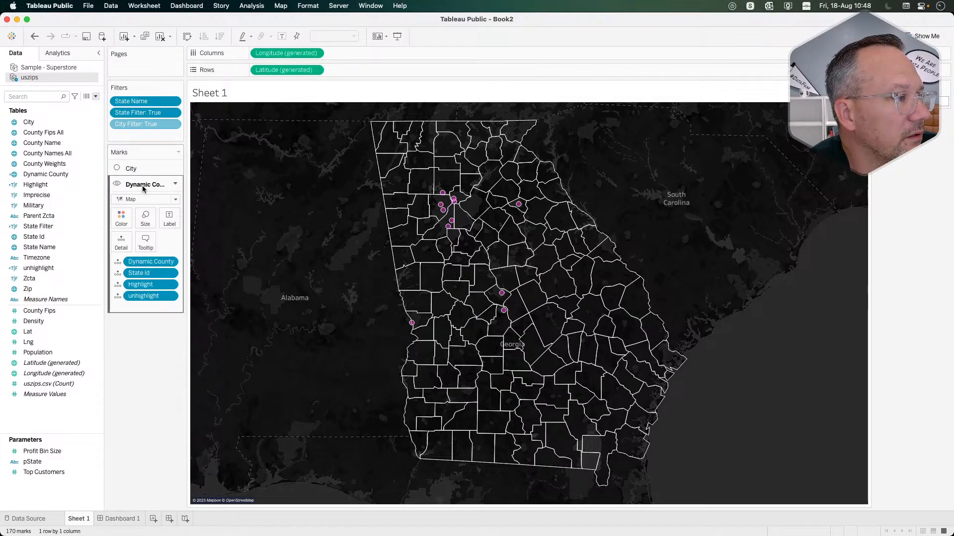
key(super+z)
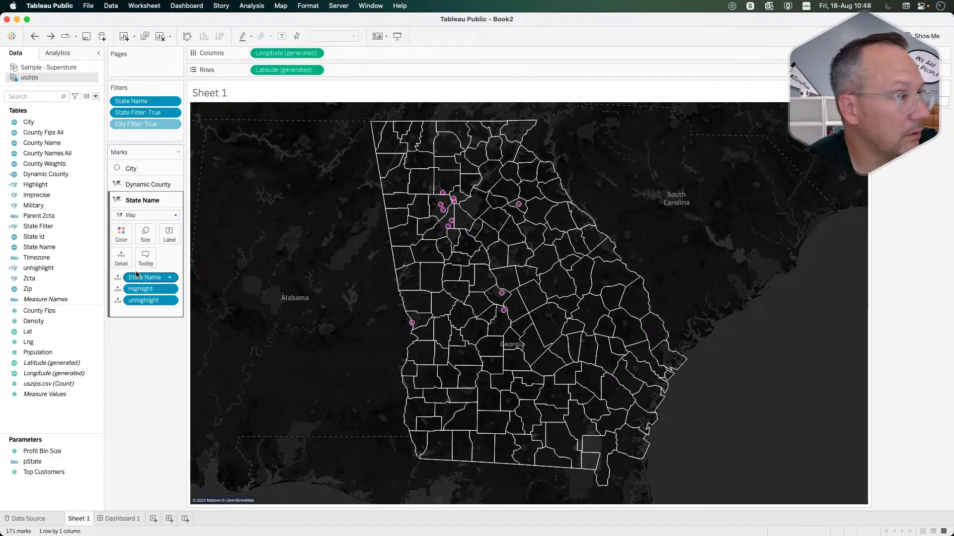
drag(151, 202, 168, 167)
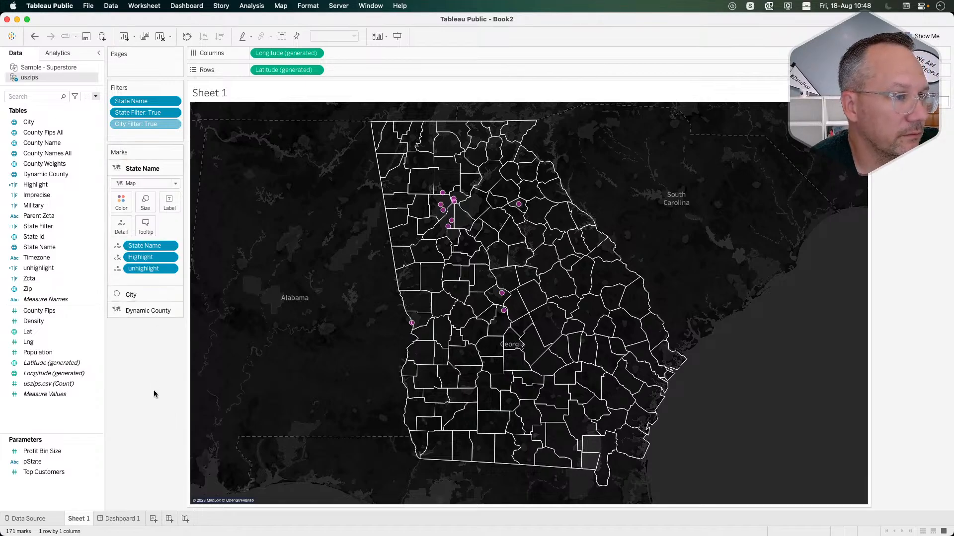
click(504, 312)
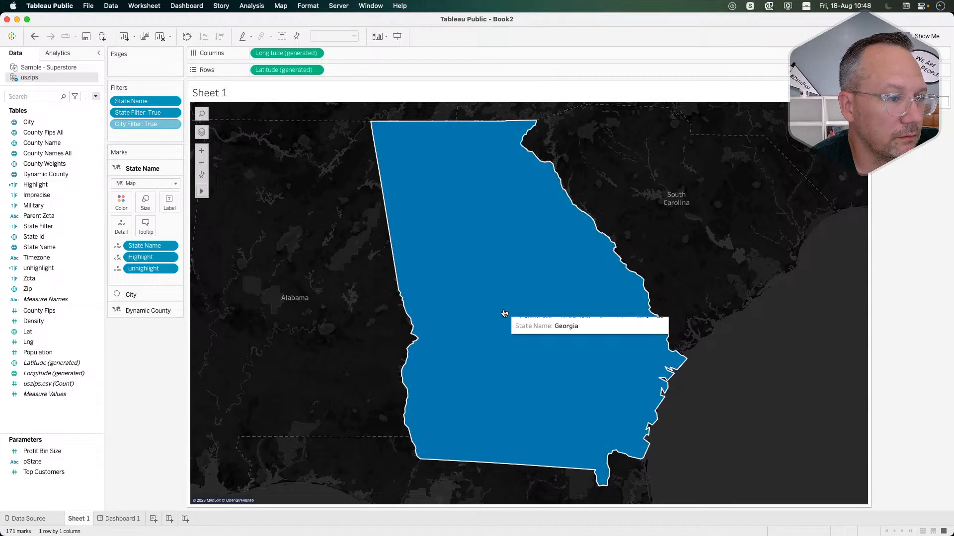
click(504, 312)
click(504, 312)
click(504, 312)
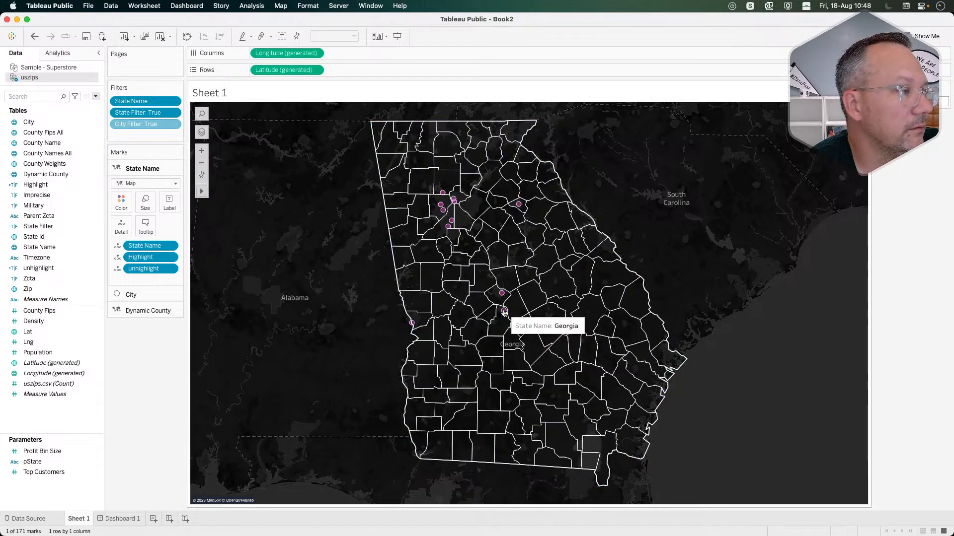
Step: Place the State Name layer between City and Dynamic County, and test returning through a city and drilling into Georgia again
drag(153, 170, 146, 302)
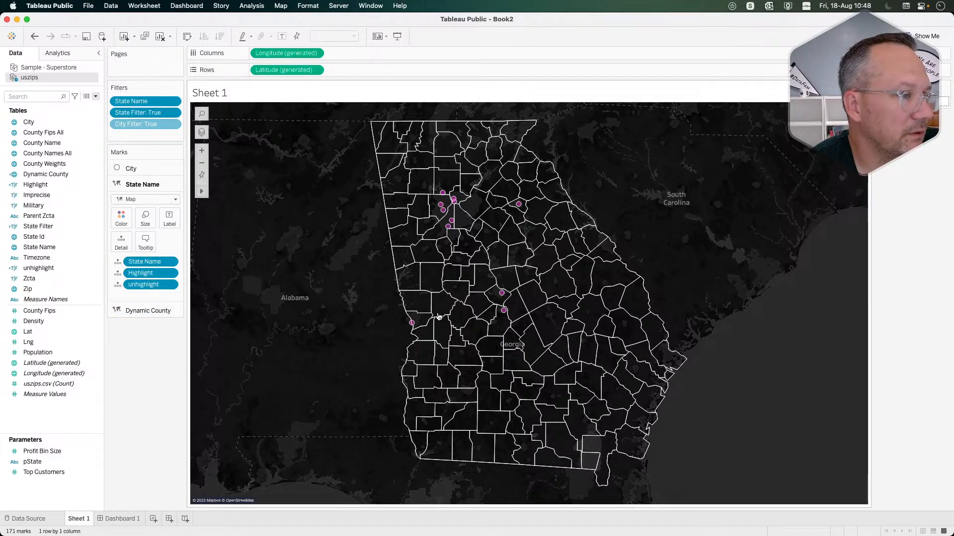
click(504, 312)
click(503, 312)
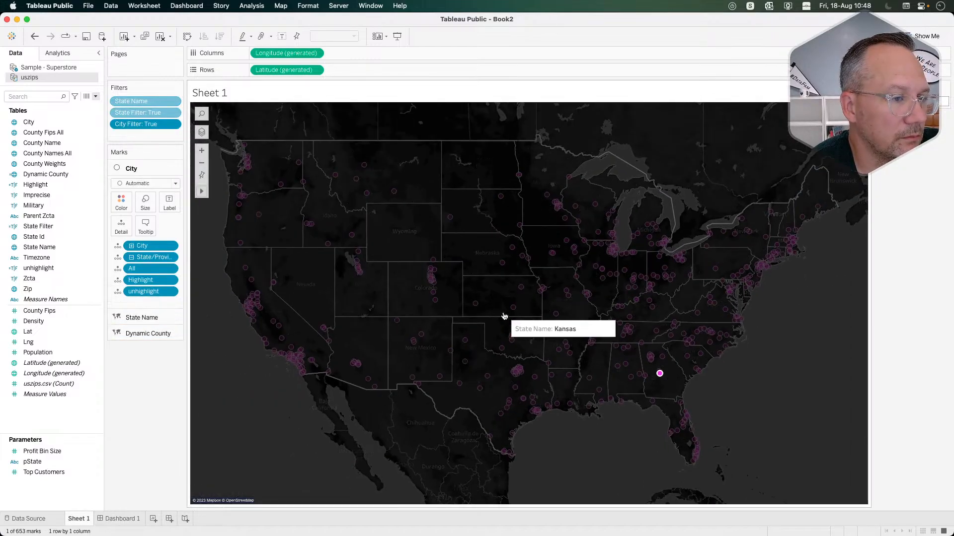
click(660, 390)
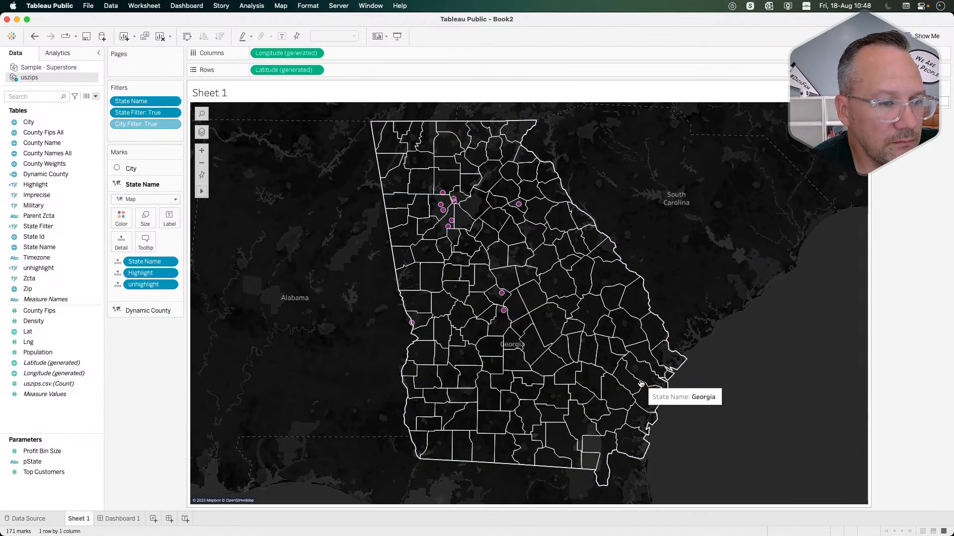
click(504, 314)
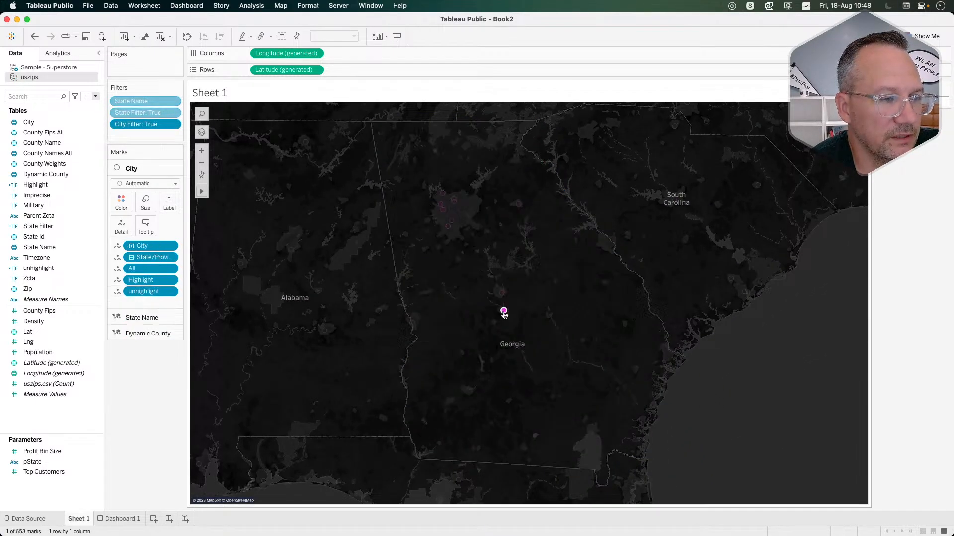
Step: Switch to the Arc browser and test the published challenge map by drilling into Kansas, returning through a city, and drilling into Georgia
key(super+Tab)
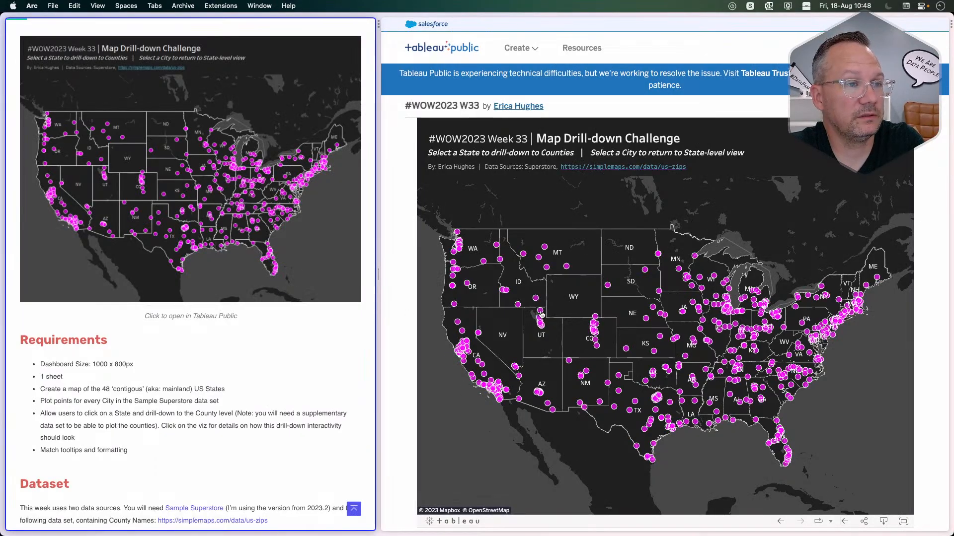
click(630, 344)
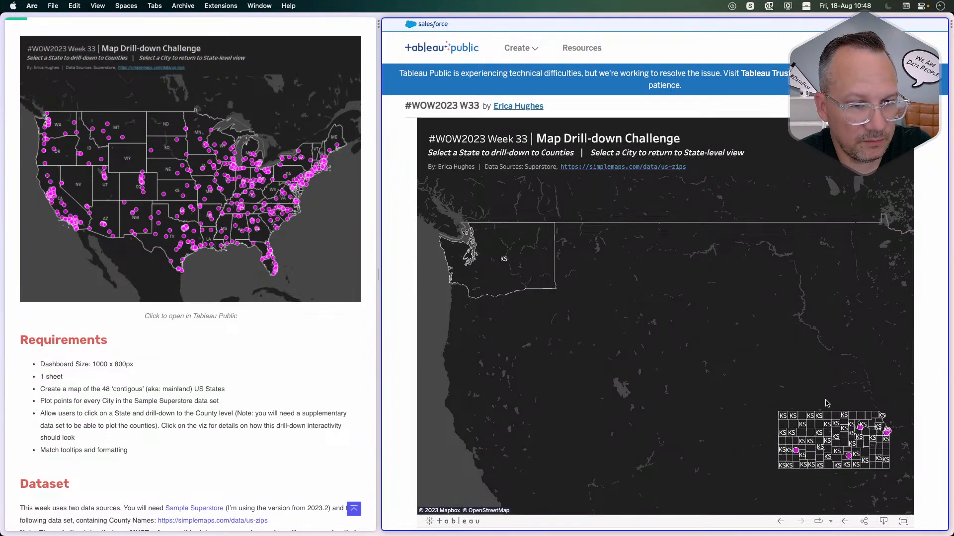
click(860, 429)
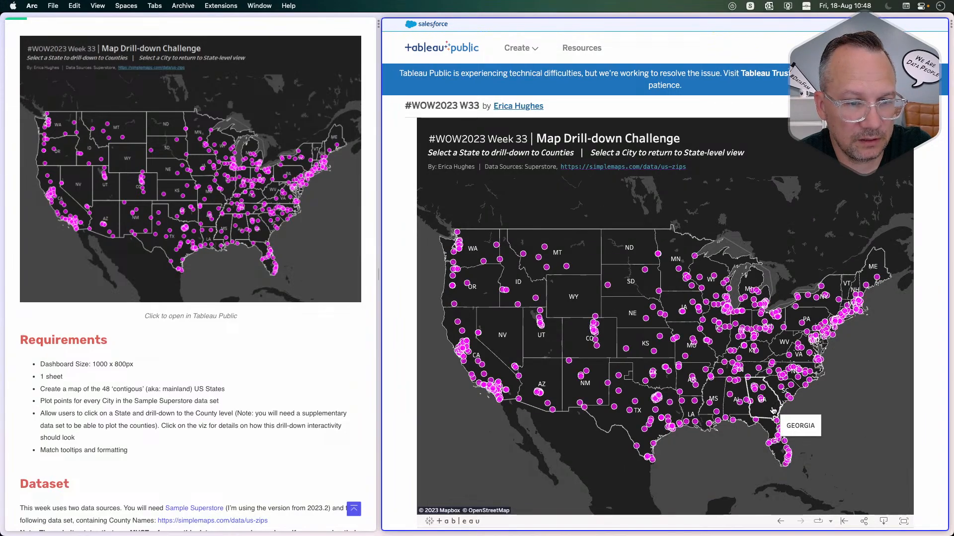
click(773, 411)
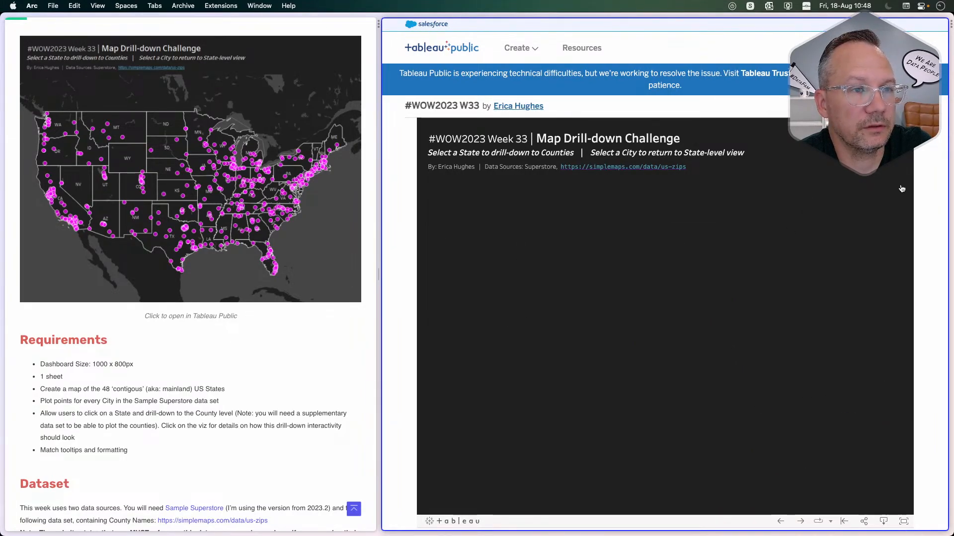
scroll(828, 422, down, 1)
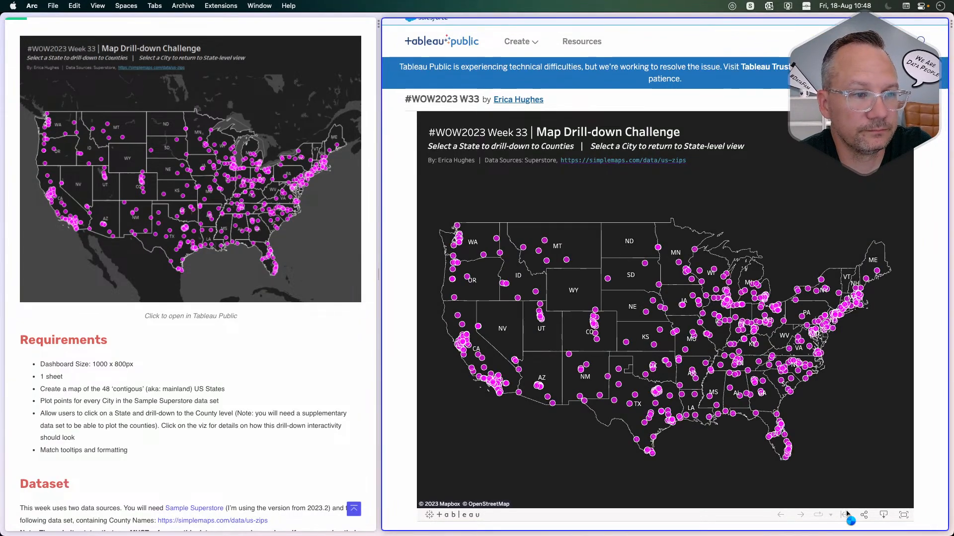
click(769, 407)
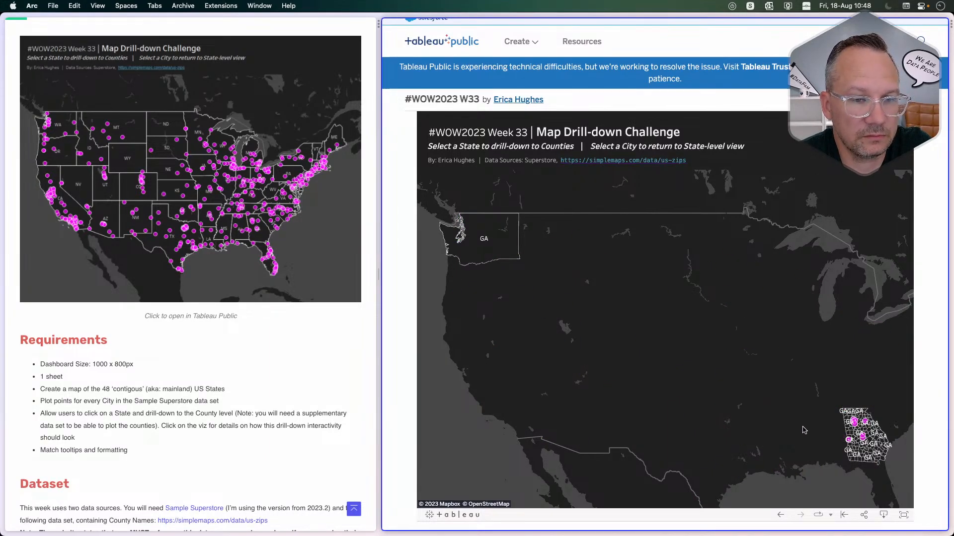
Step: Return the published map to state level through Macon, and switch to Tableau Public to clear the city selection on Sheet 1
mouse_move(864, 440)
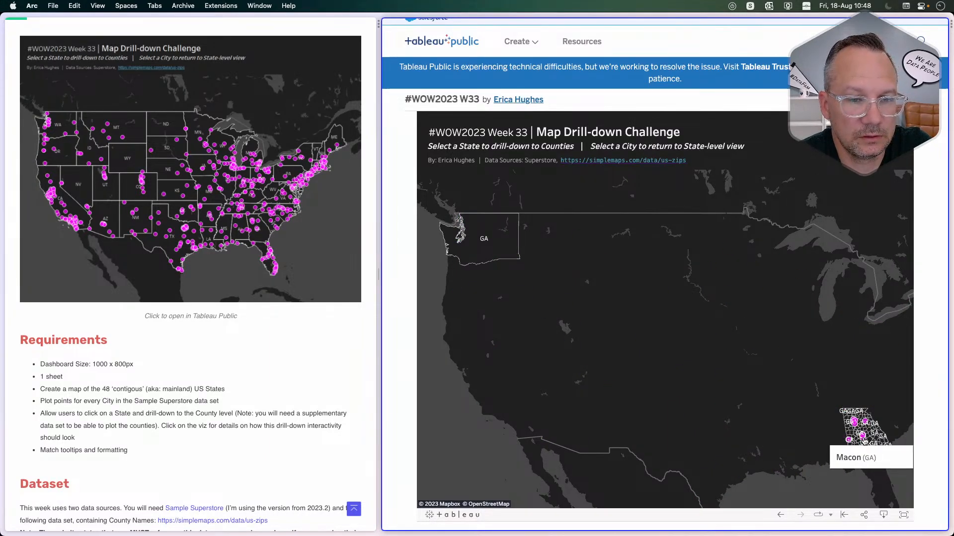
click(864, 441)
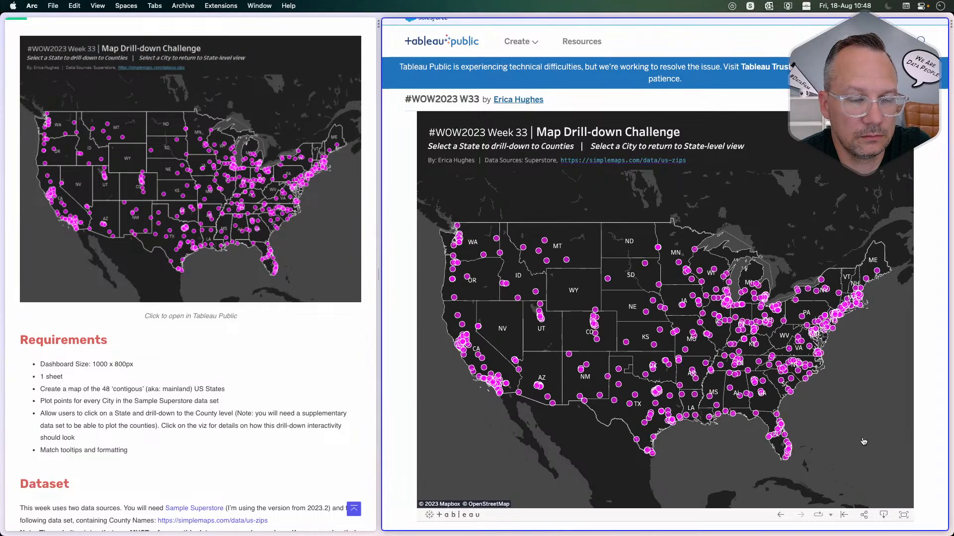
key(super+Tab)
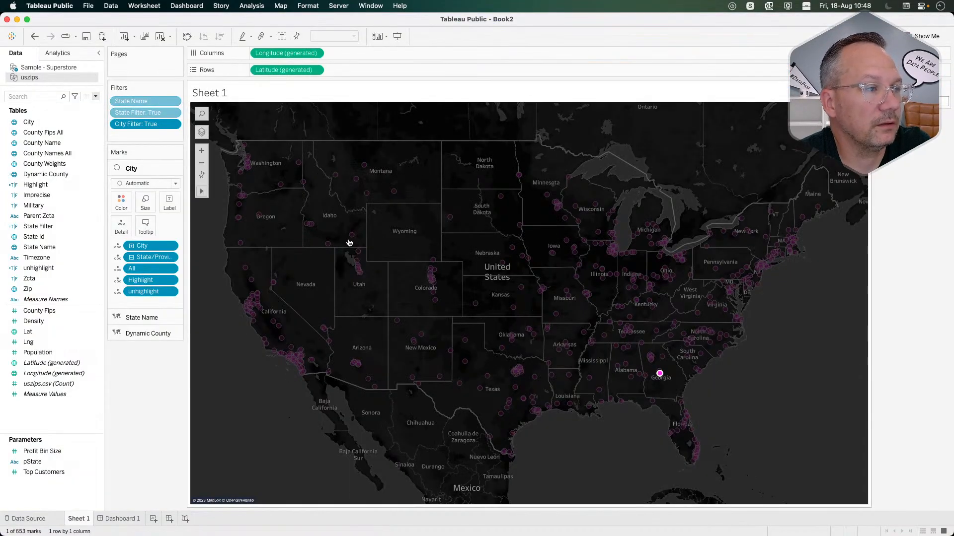
click(714, 400)
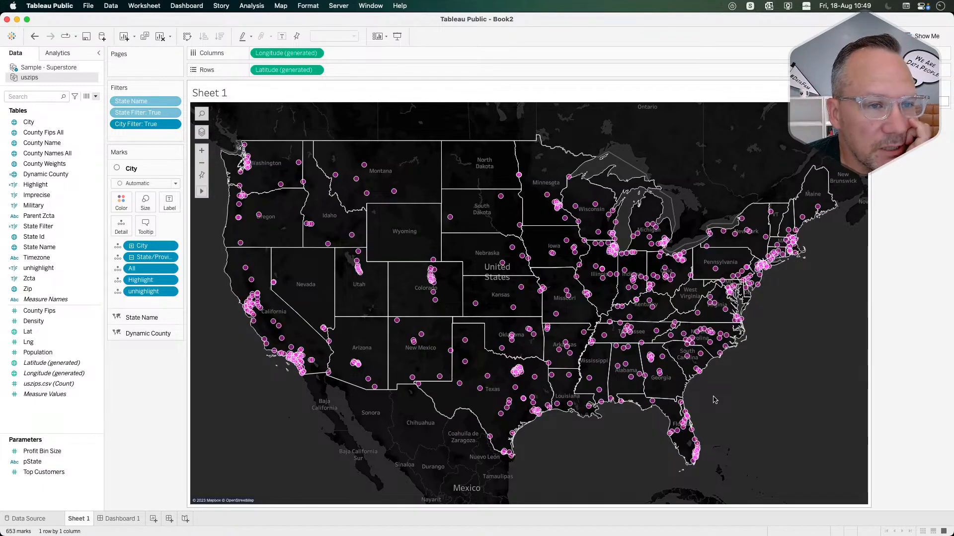
mouse_move(684, 385)
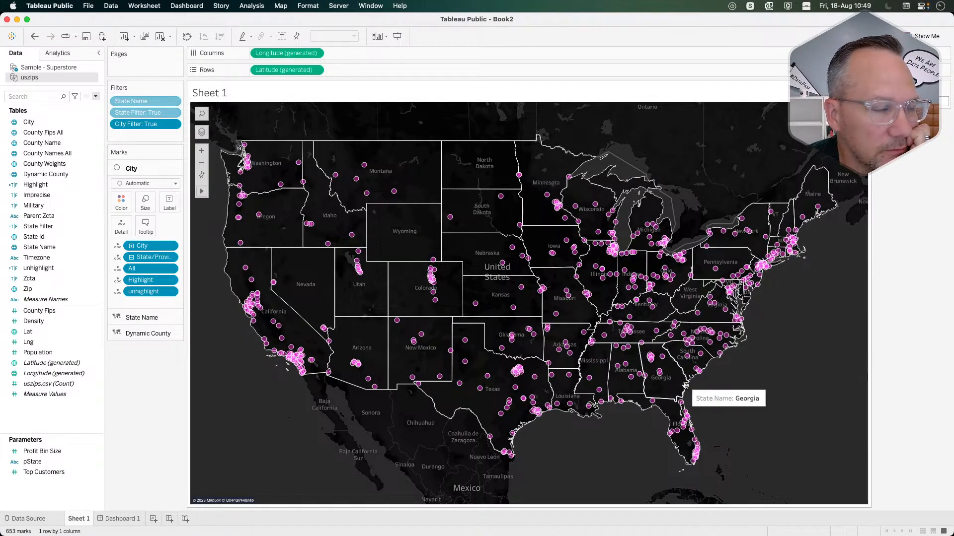
Step: Set the Filter1 filter action on Dashboard 1 to run on Select
click(127, 519)
click(145, 6)
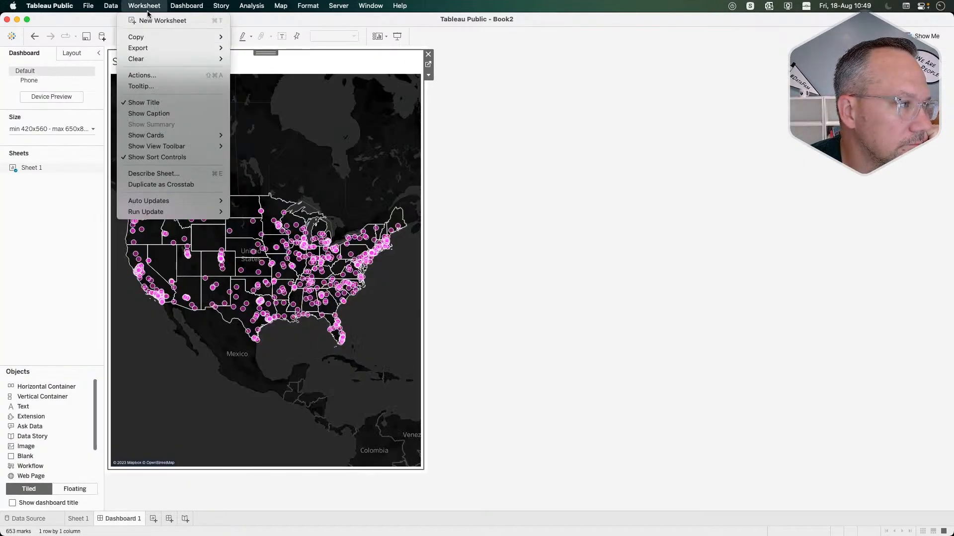
mouse_move(186, 6)
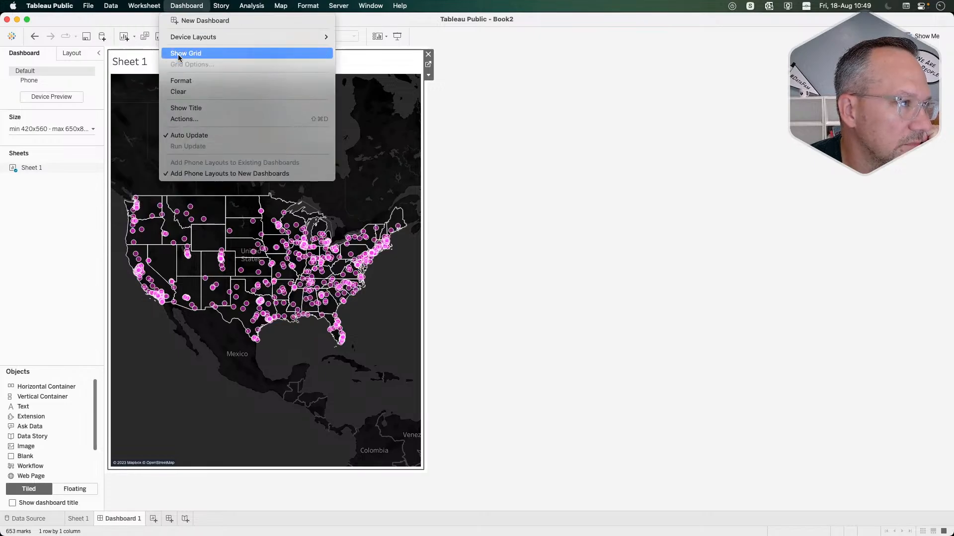
click(200, 121)
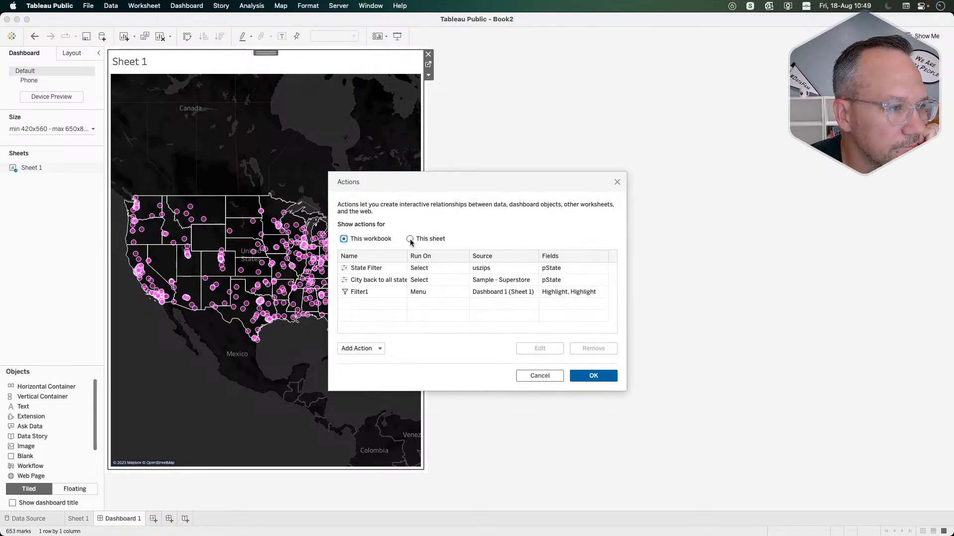
click(370, 239)
click(368, 291)
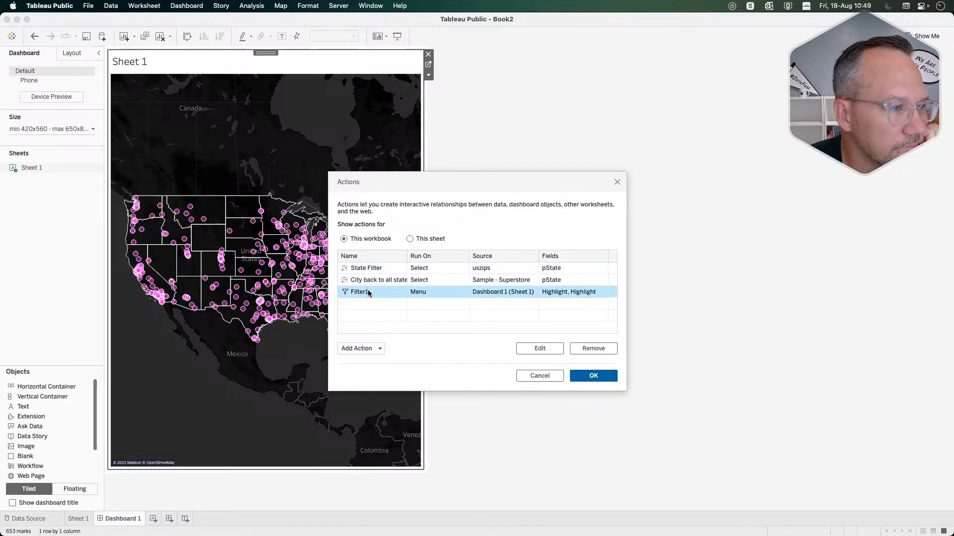
double_click(367, 292)
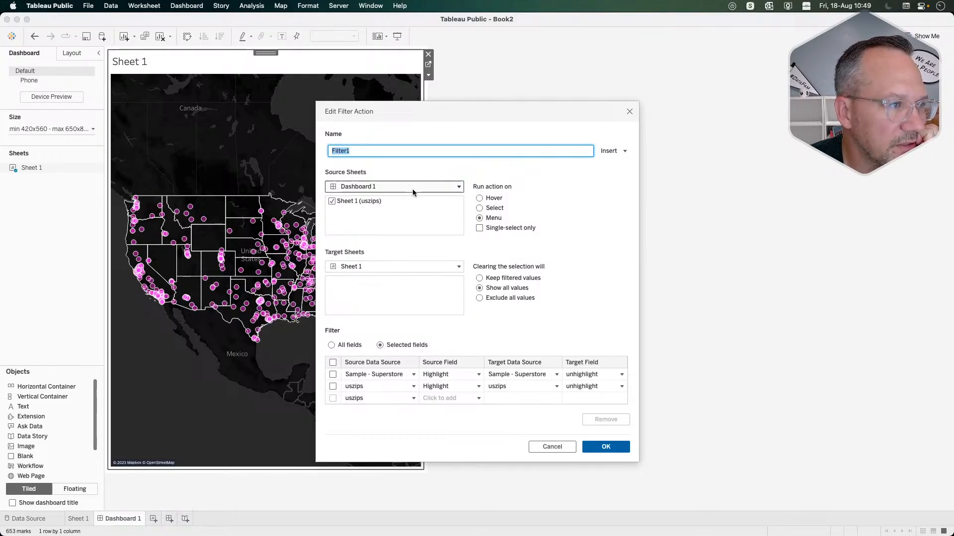
click(477, 208)
click(478, 209)
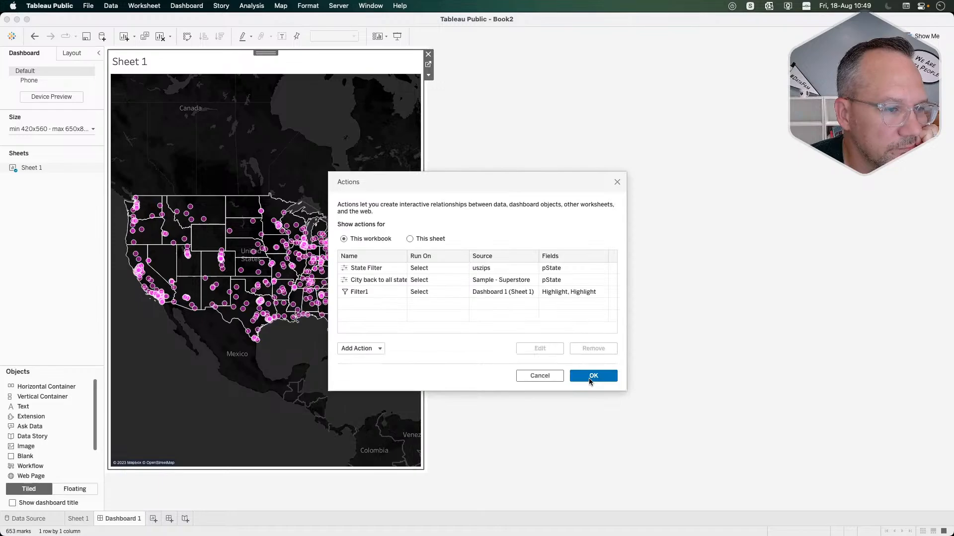
click(590, 376)
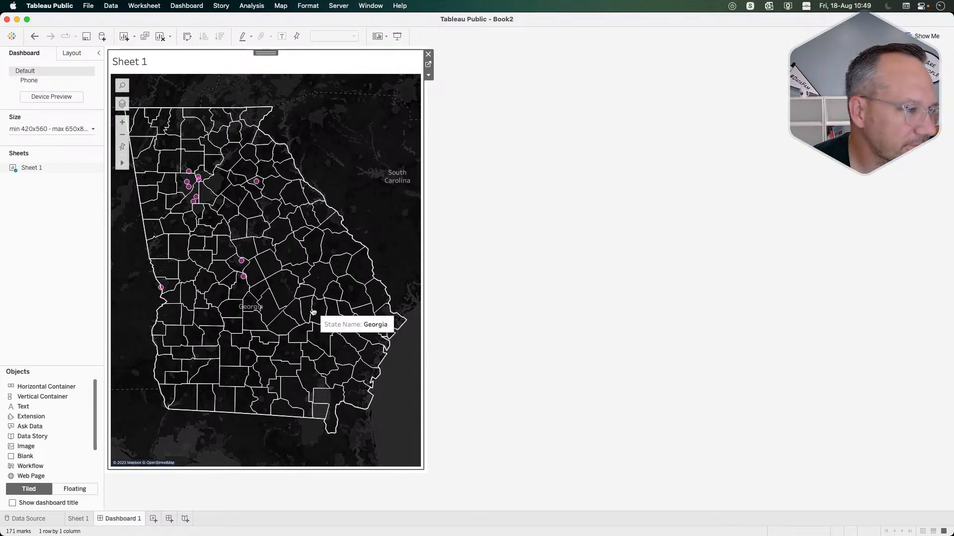
Step: Test the dashboard drill-down by returning through a central Georgia city, repeating the round trip for Georgia, and doing the same for Kansas
click(243, 278)
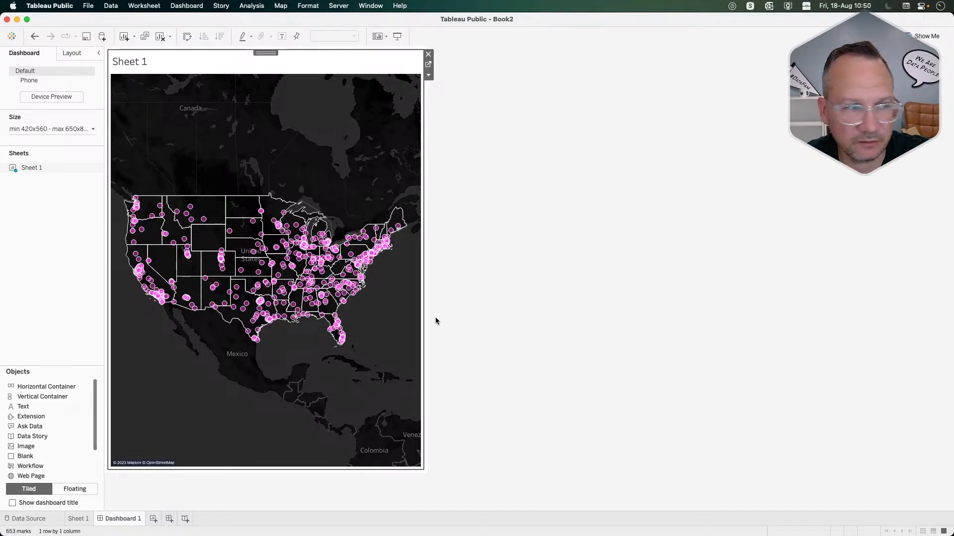
click(337, 309)
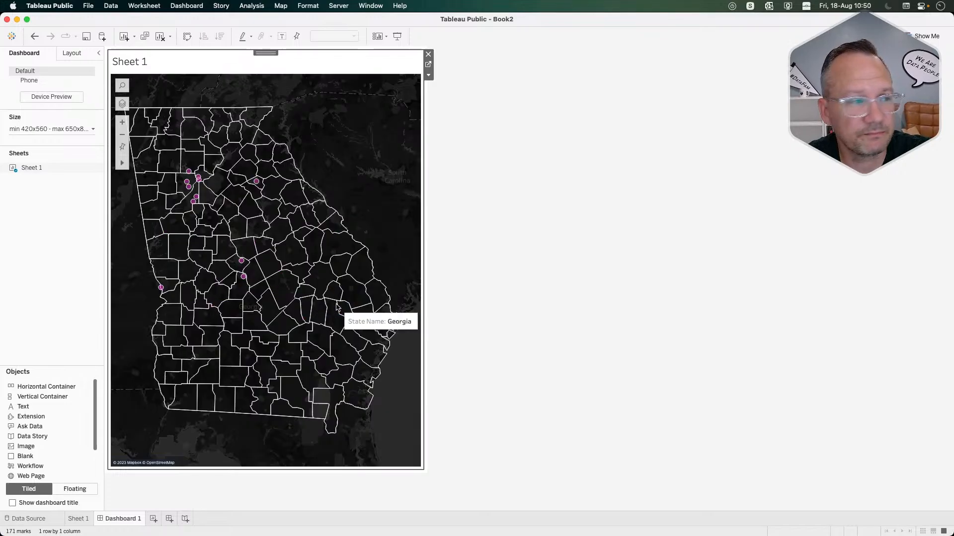
click(245, 273)
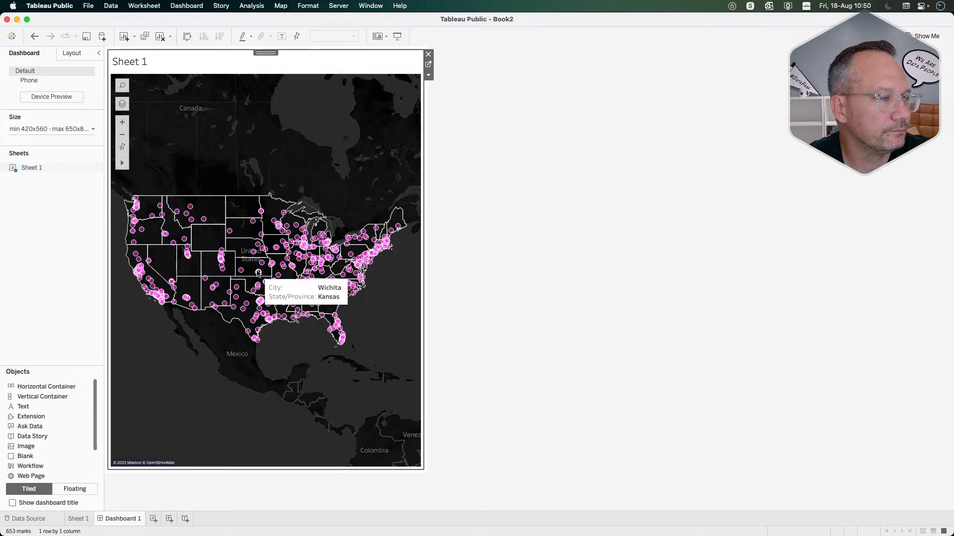
click(258, 276)
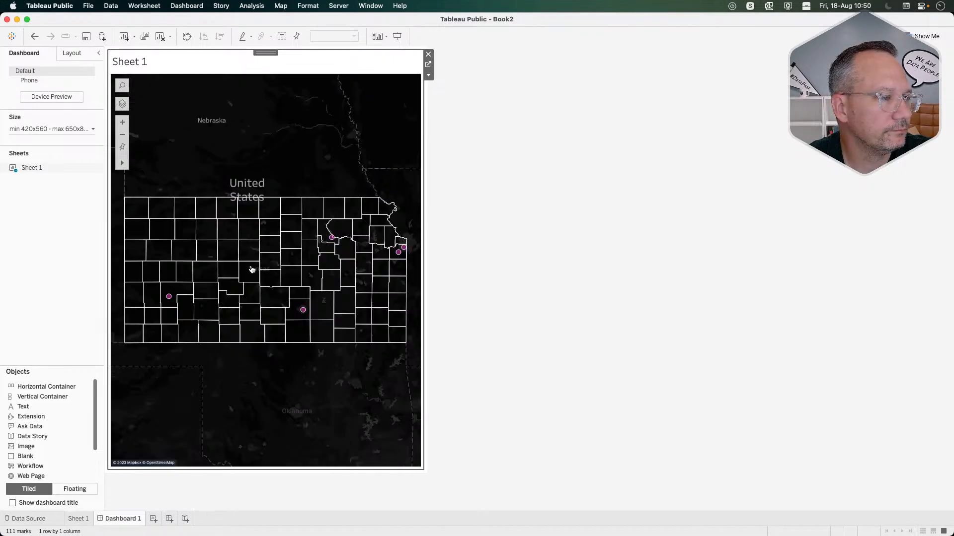
click(302, 311)
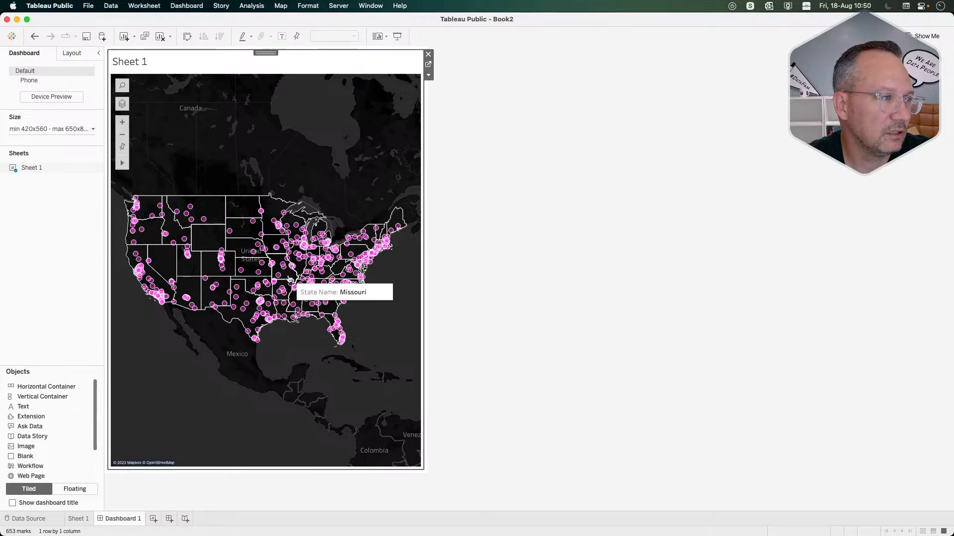
Step: Switch to the Arc browser to test the published map with Missouri and its city Springfield, and switch back to Tableau Public
key(super+Tab)
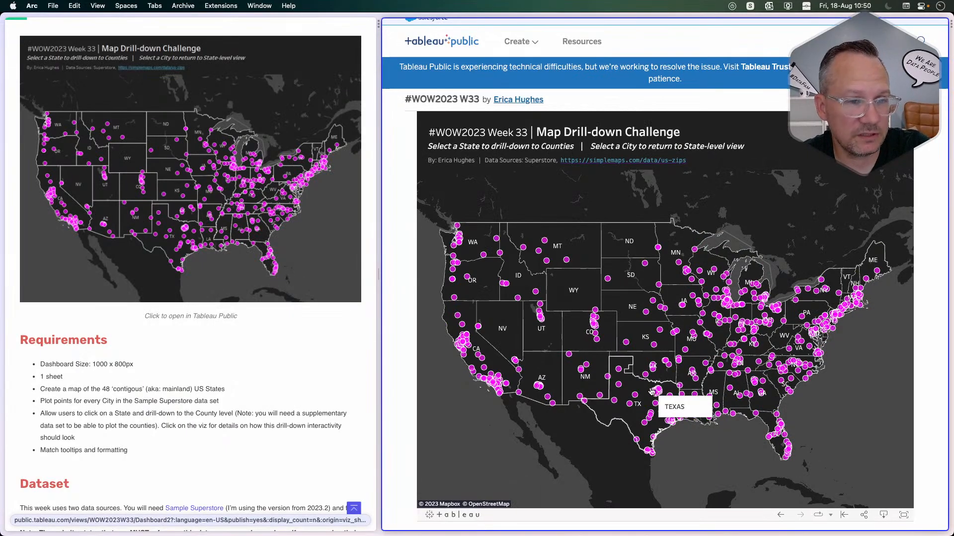
click(708, 383)
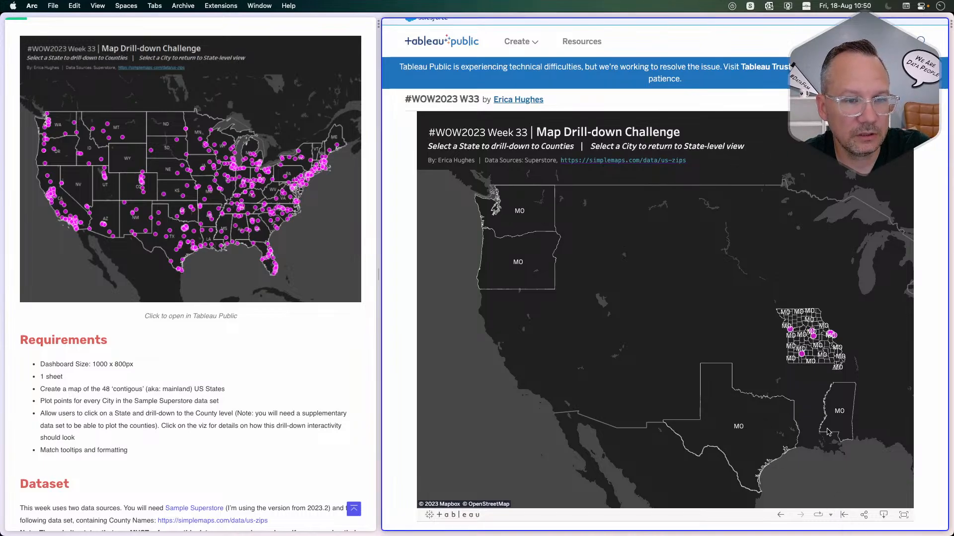
click(801, 356)
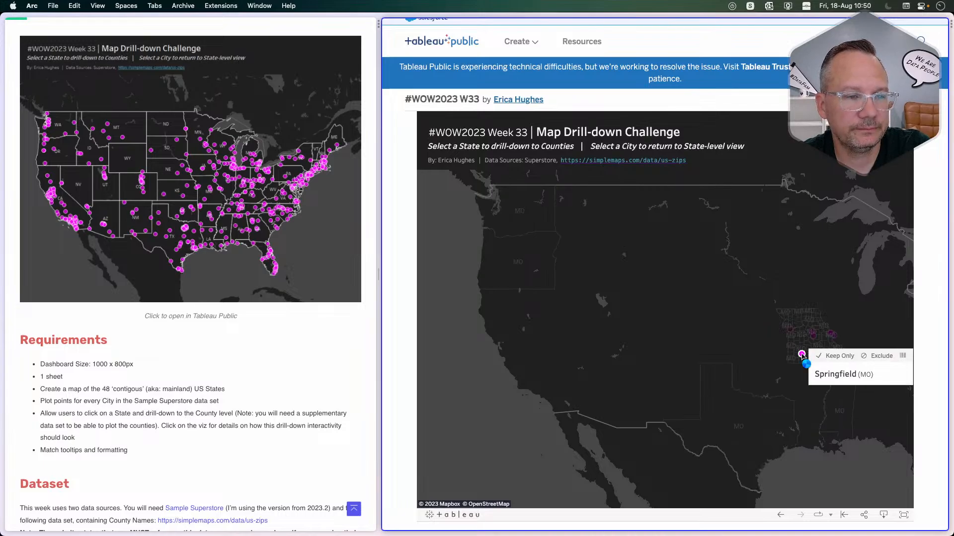
key(super+Tab)
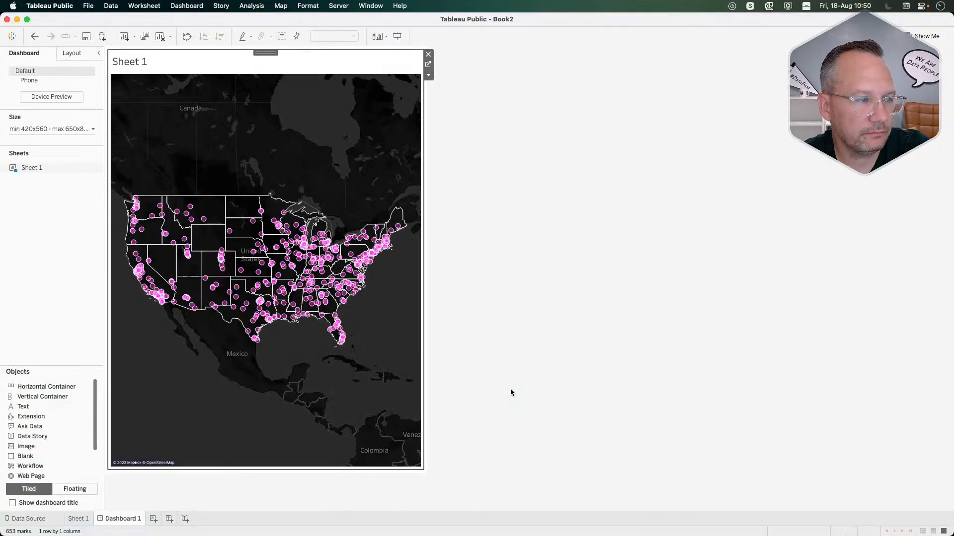
key(super+Tab)
key(super+Tab)
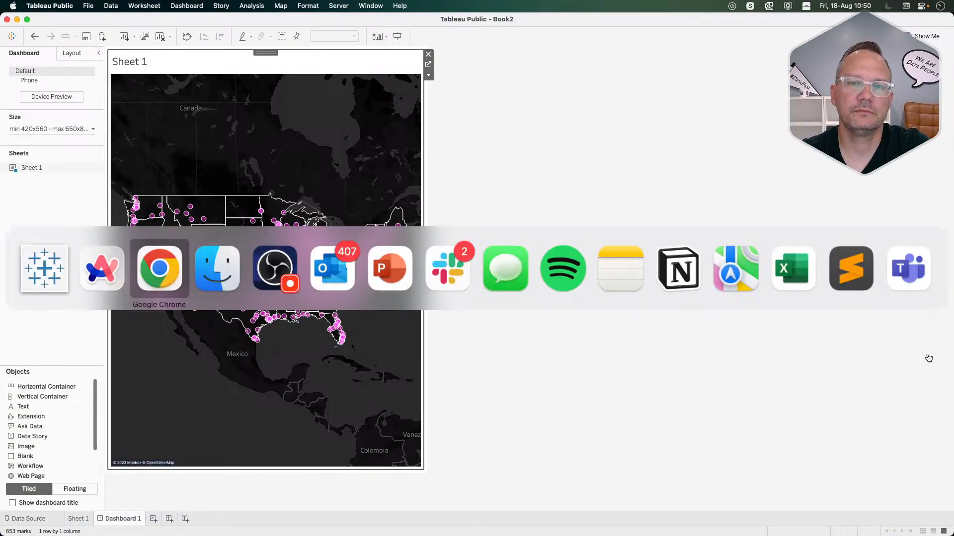